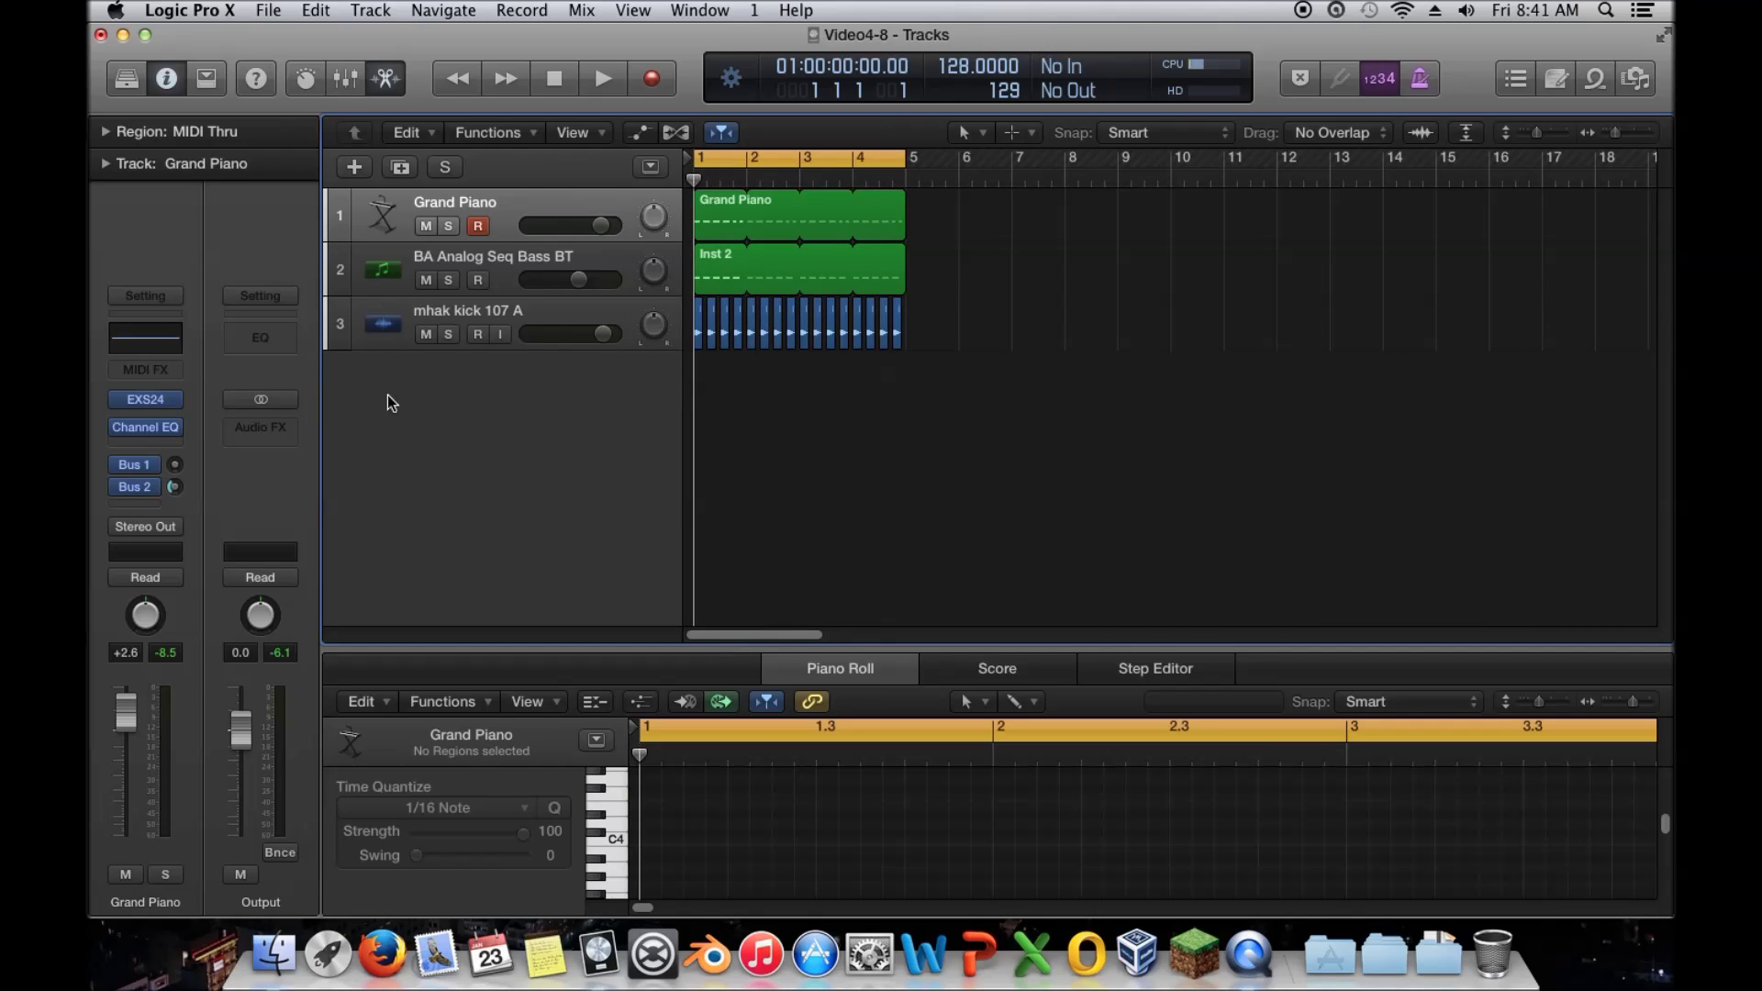
- Remove the Distortion and Compressor effects from the BA Analog Seq Bass BT track
left_click(385, 275)
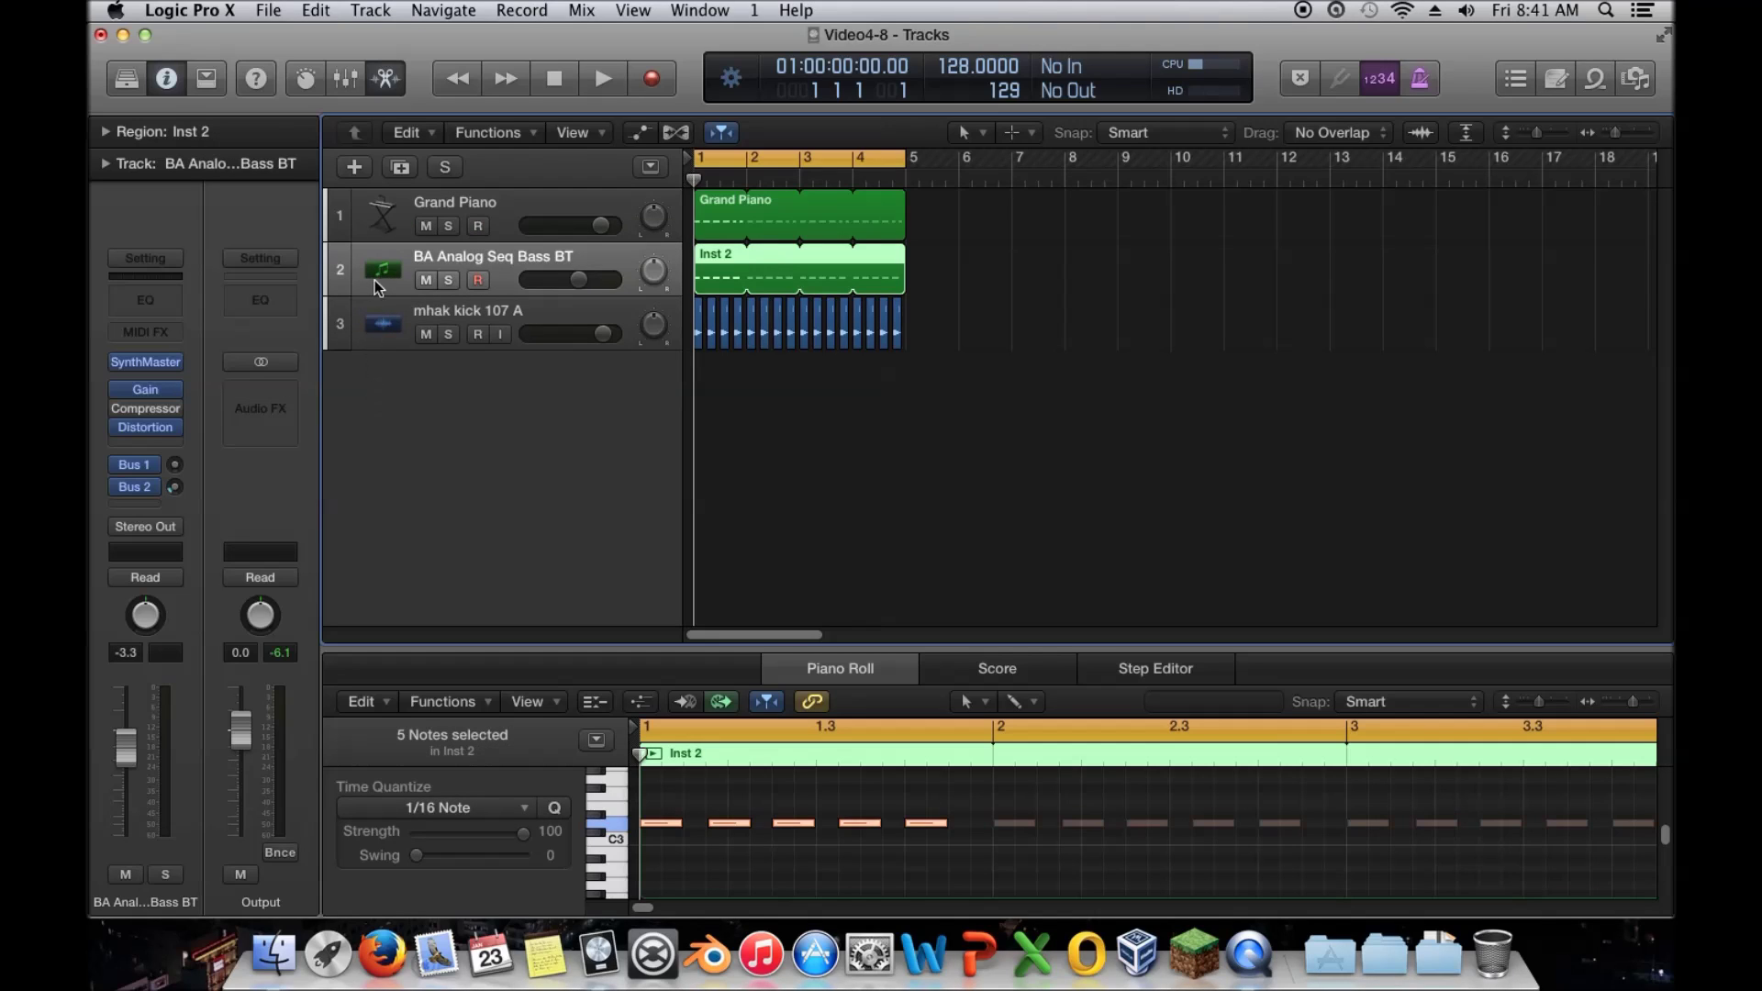
left_click(376, 229)
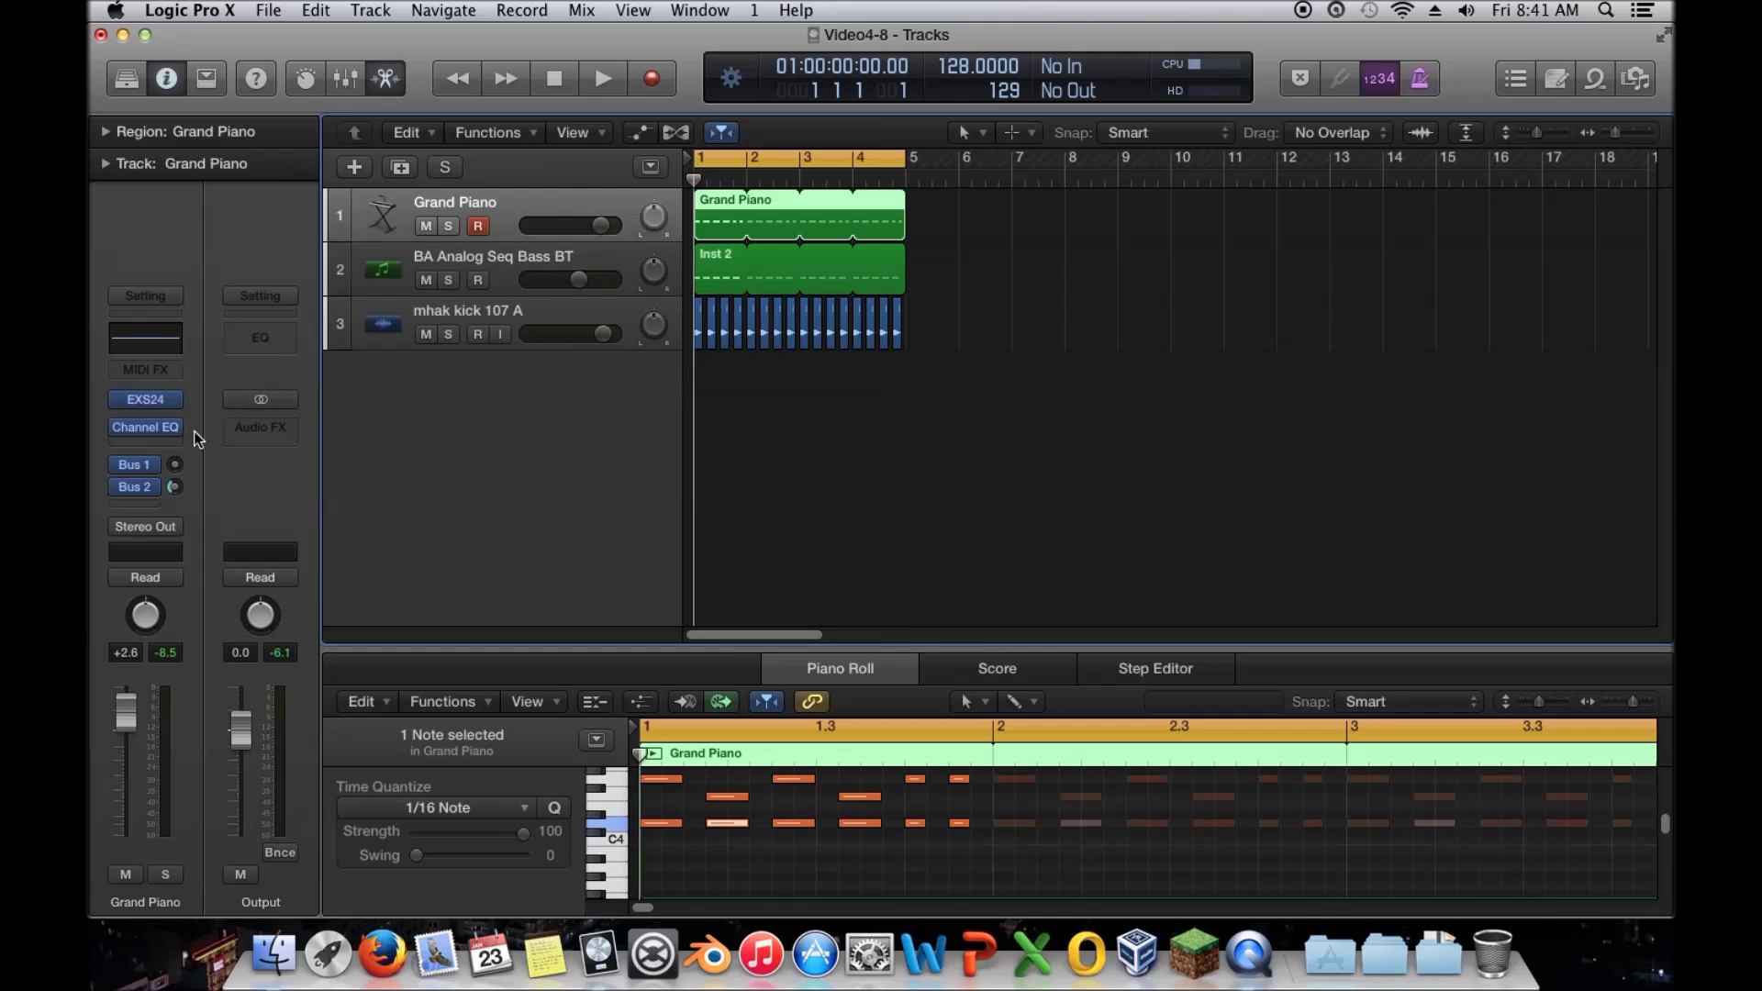
left_click(374, 290)
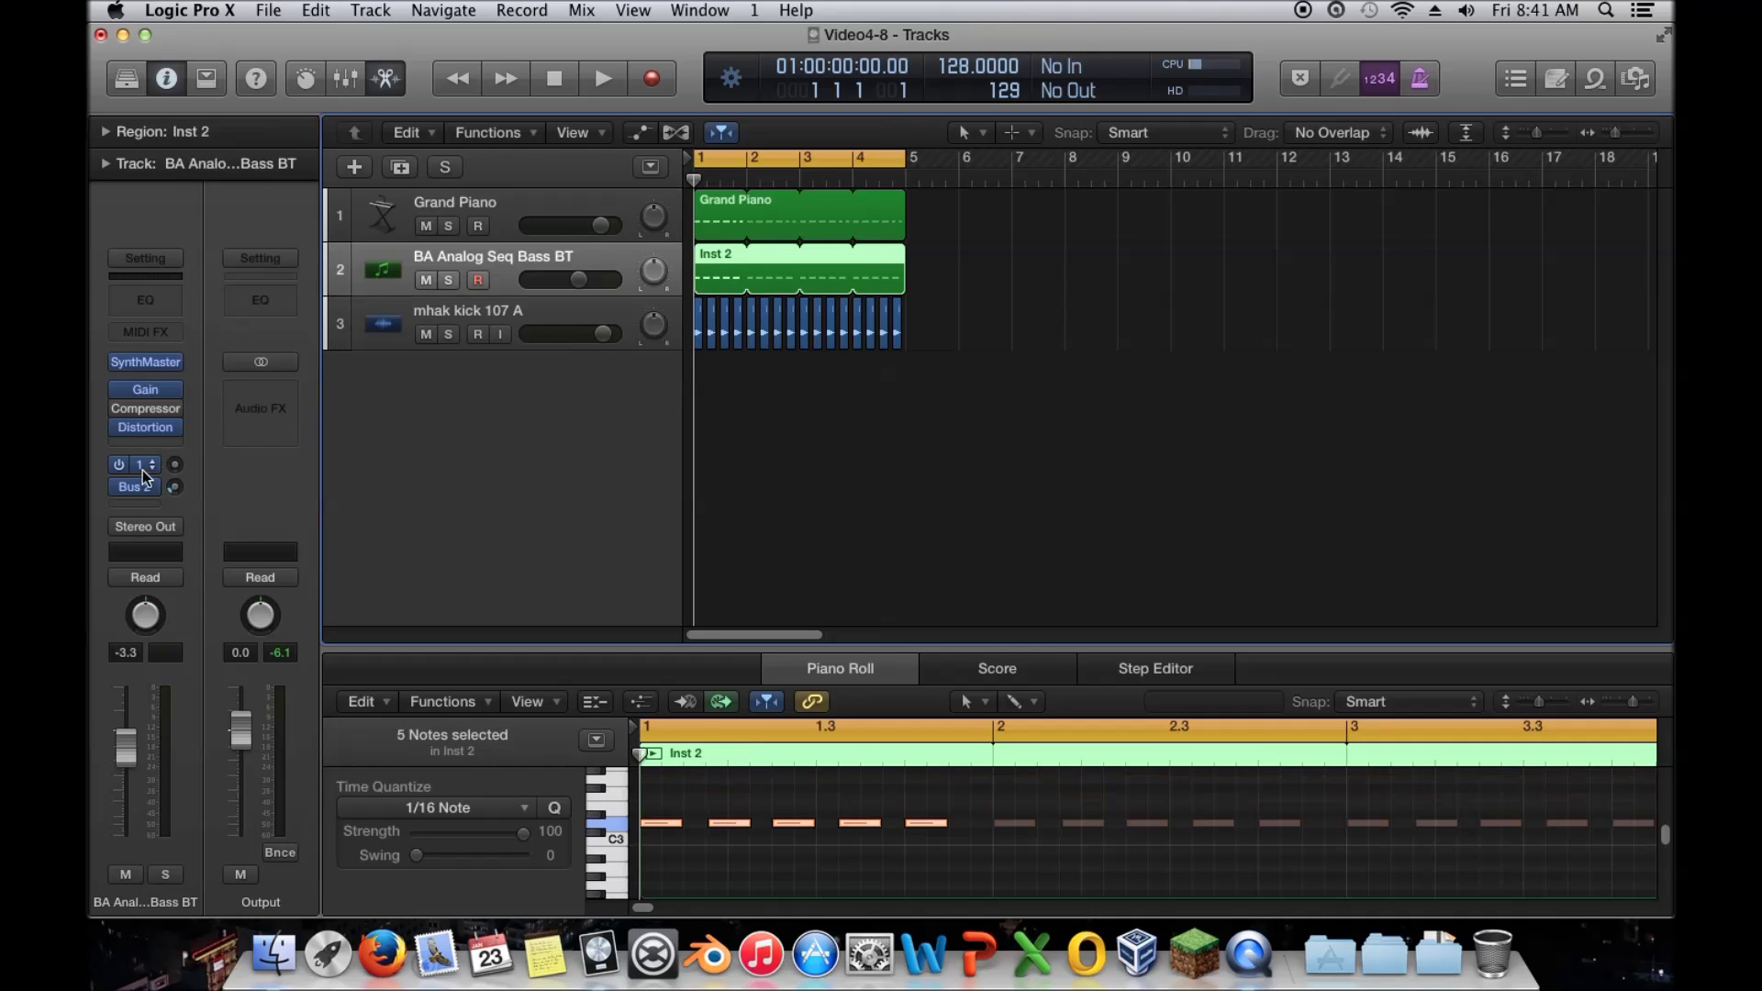
left_click(180, 433)
left_click(184, 461)
left_click(170, 446)
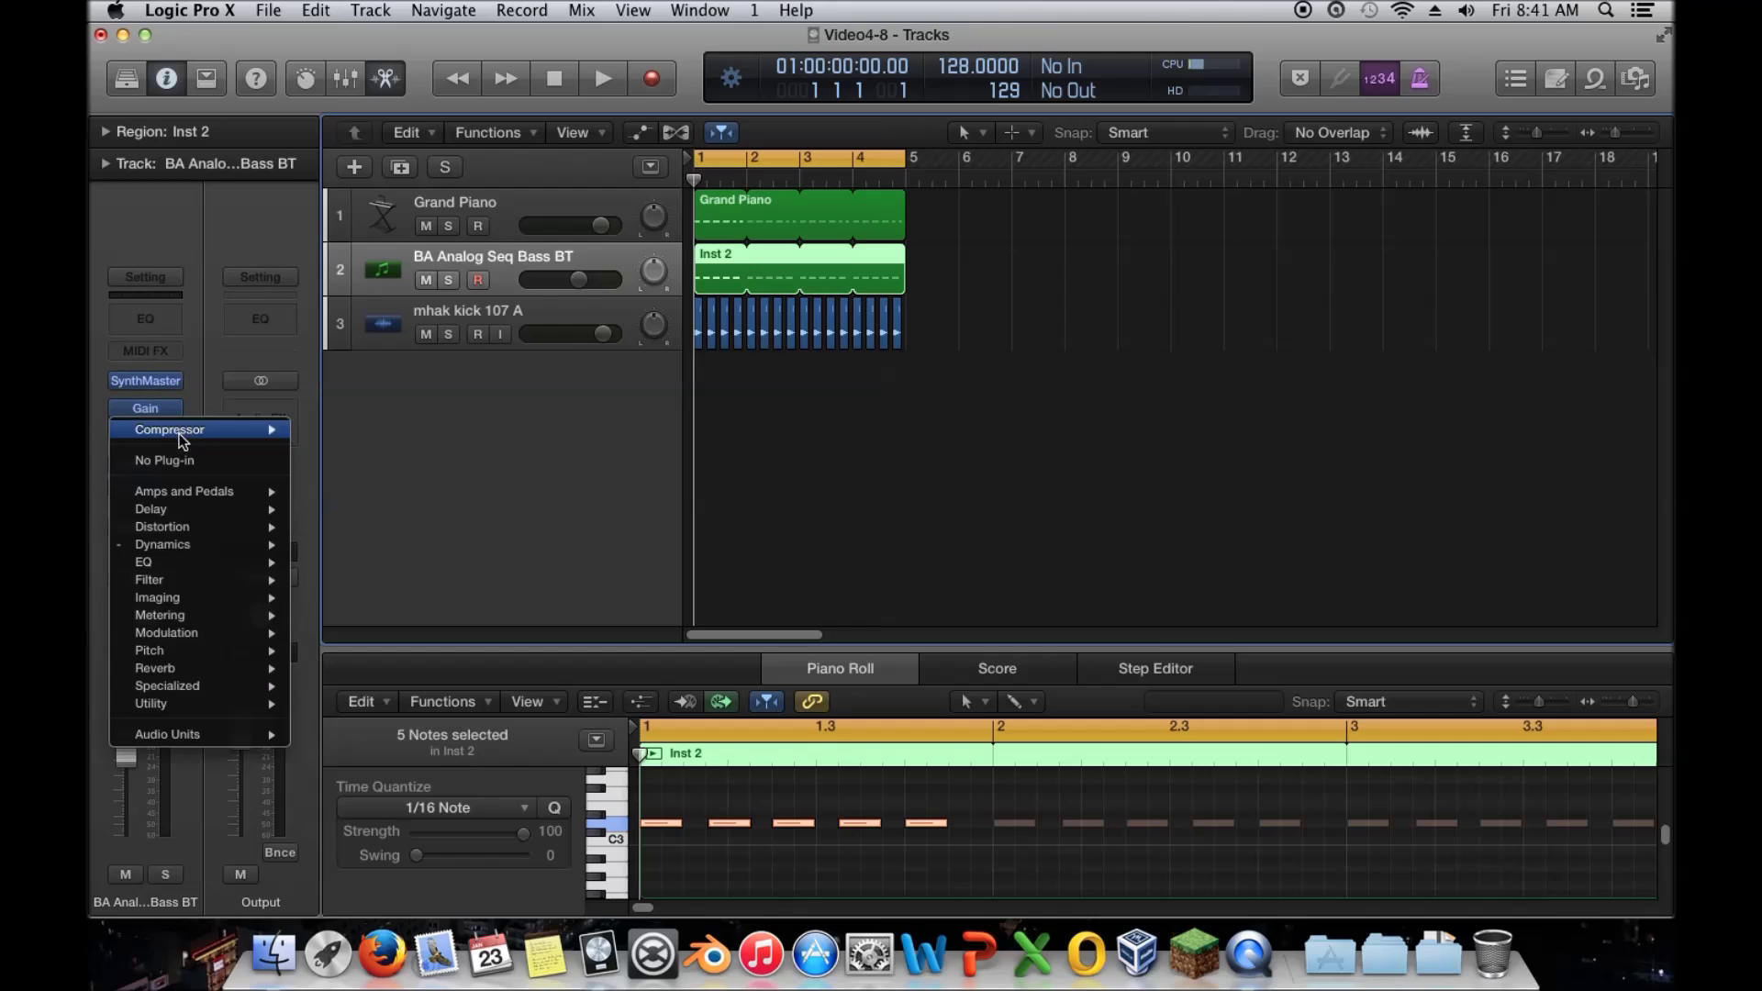
left_click(169, 459)
- Insert a stereo Echo delay effect after Gain on the bass track and place its window over the arrangement
left_click(170, 448)
mouse_move(190, 499)
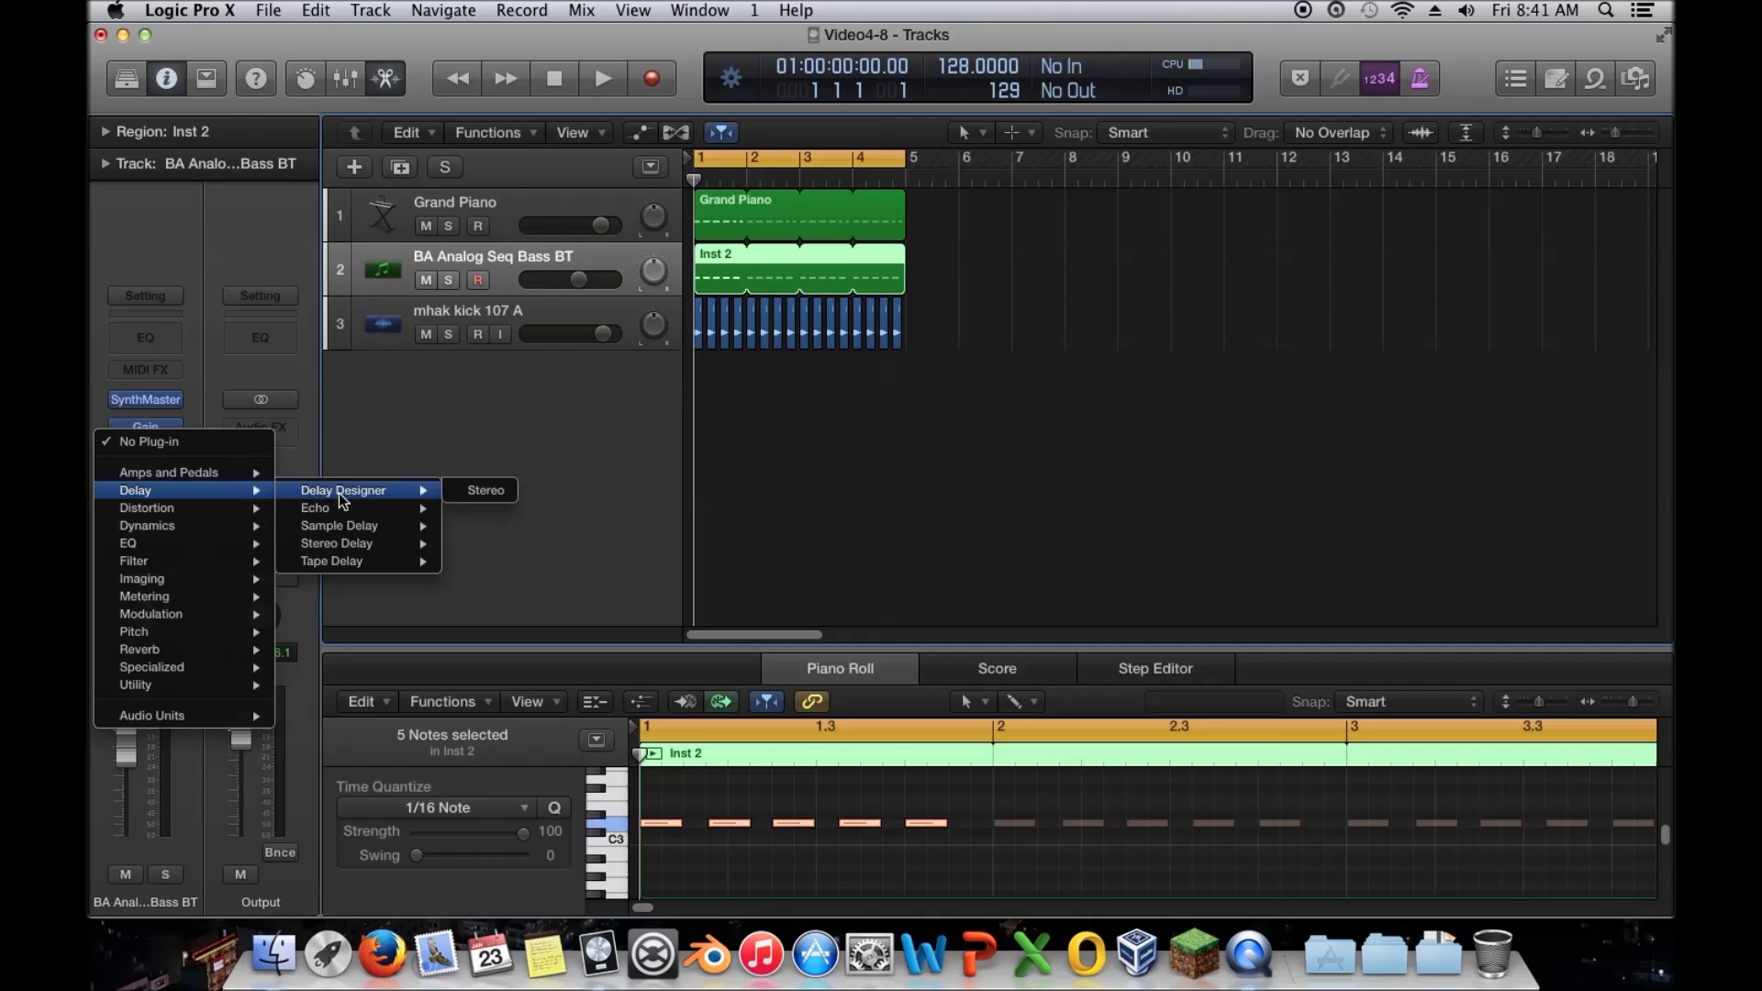
mouse_move(355, 512)
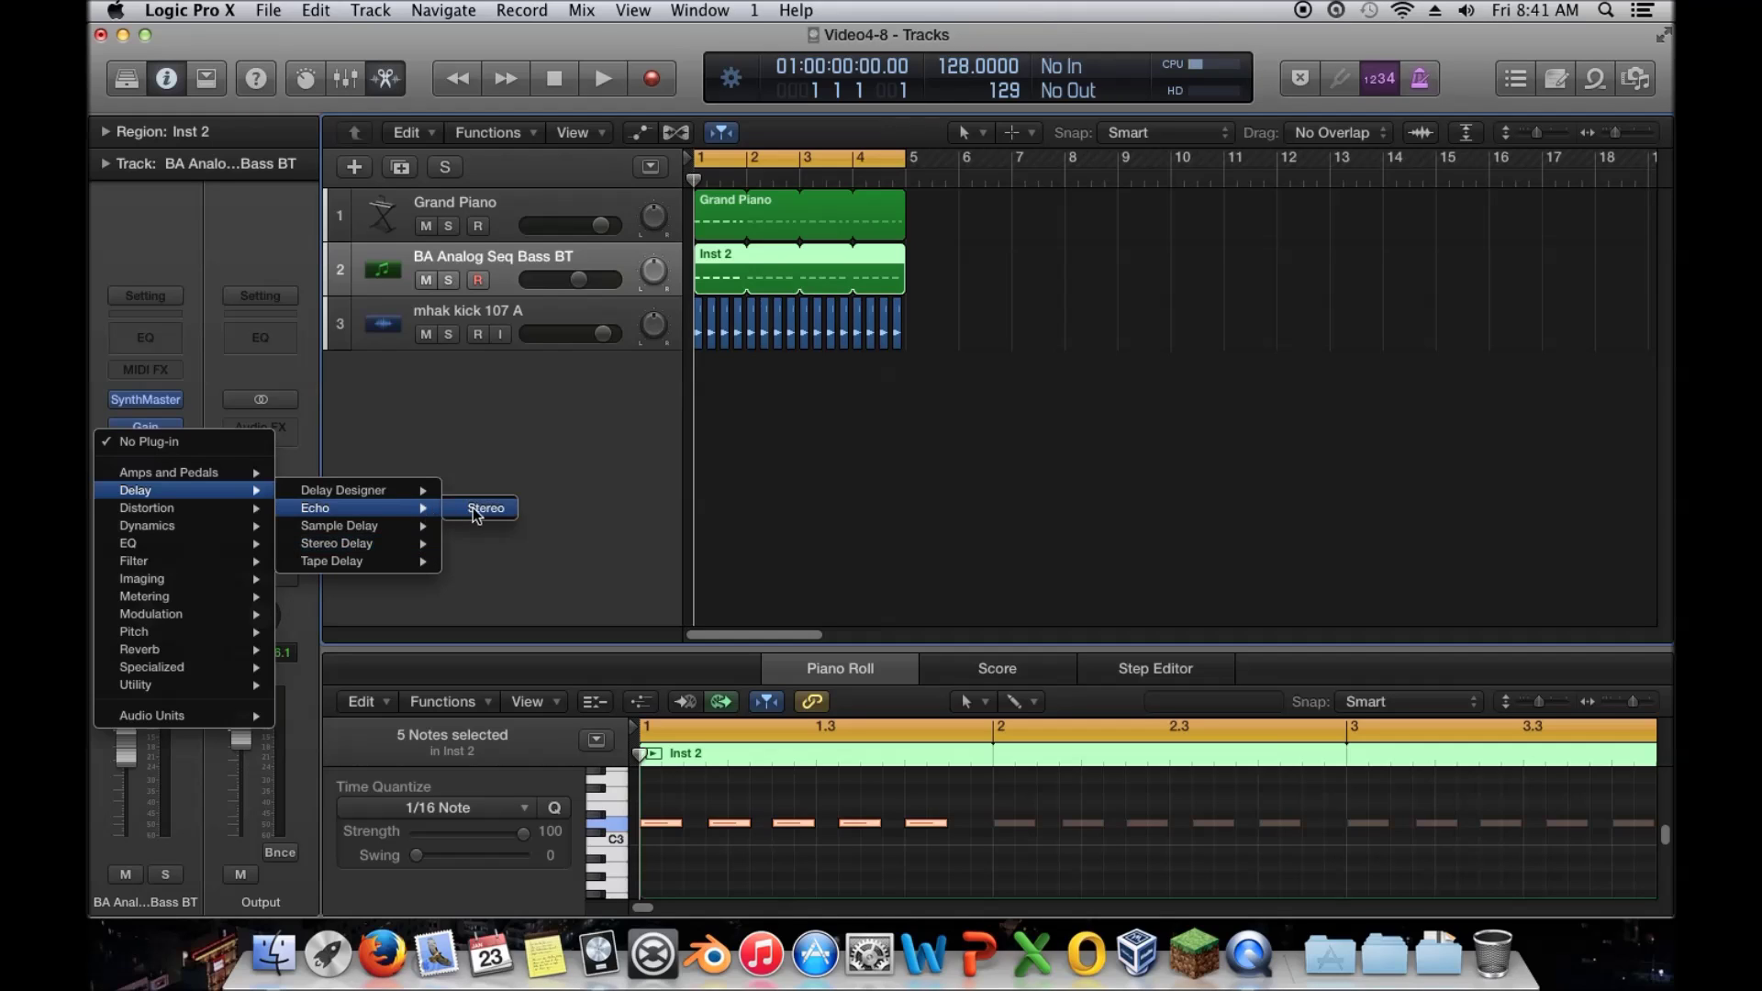
left_click(485, 508)
left_click_drag(384, 96, 678, 195)
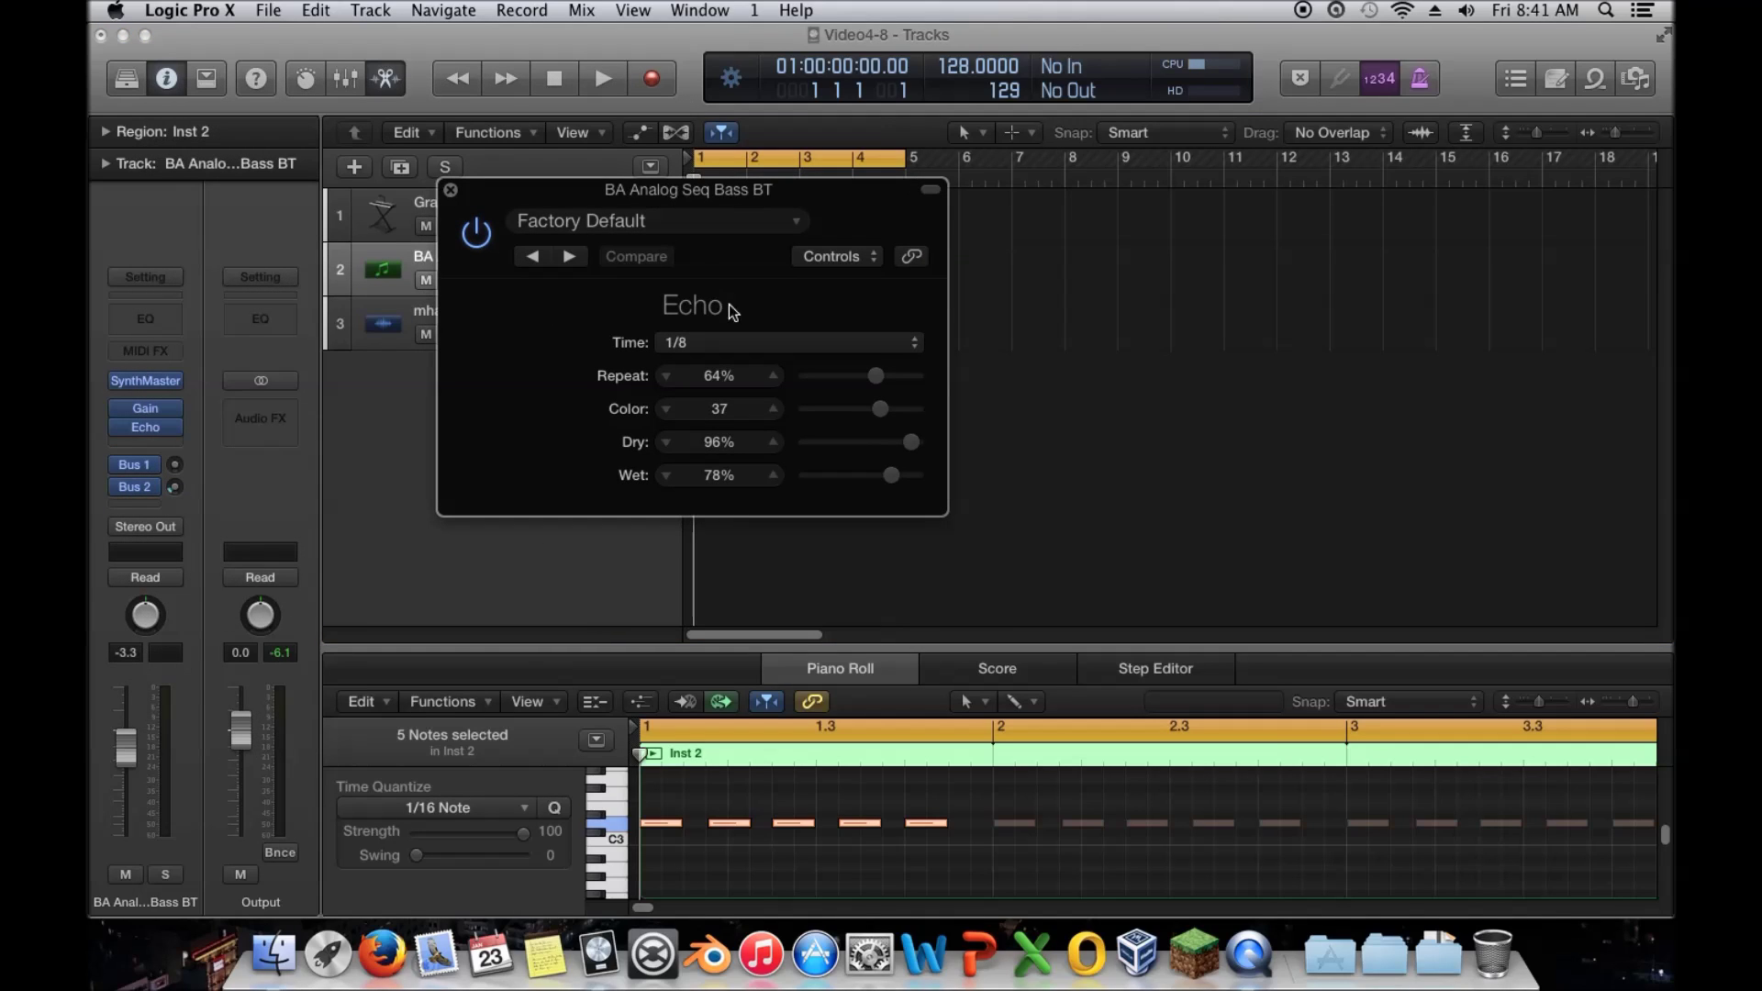
- Set the Echo effect's Repeat to 0%, Color to 0, Dry to 100% and Wet to 0%, keeping the 1/8 time
left_click(690, 349)
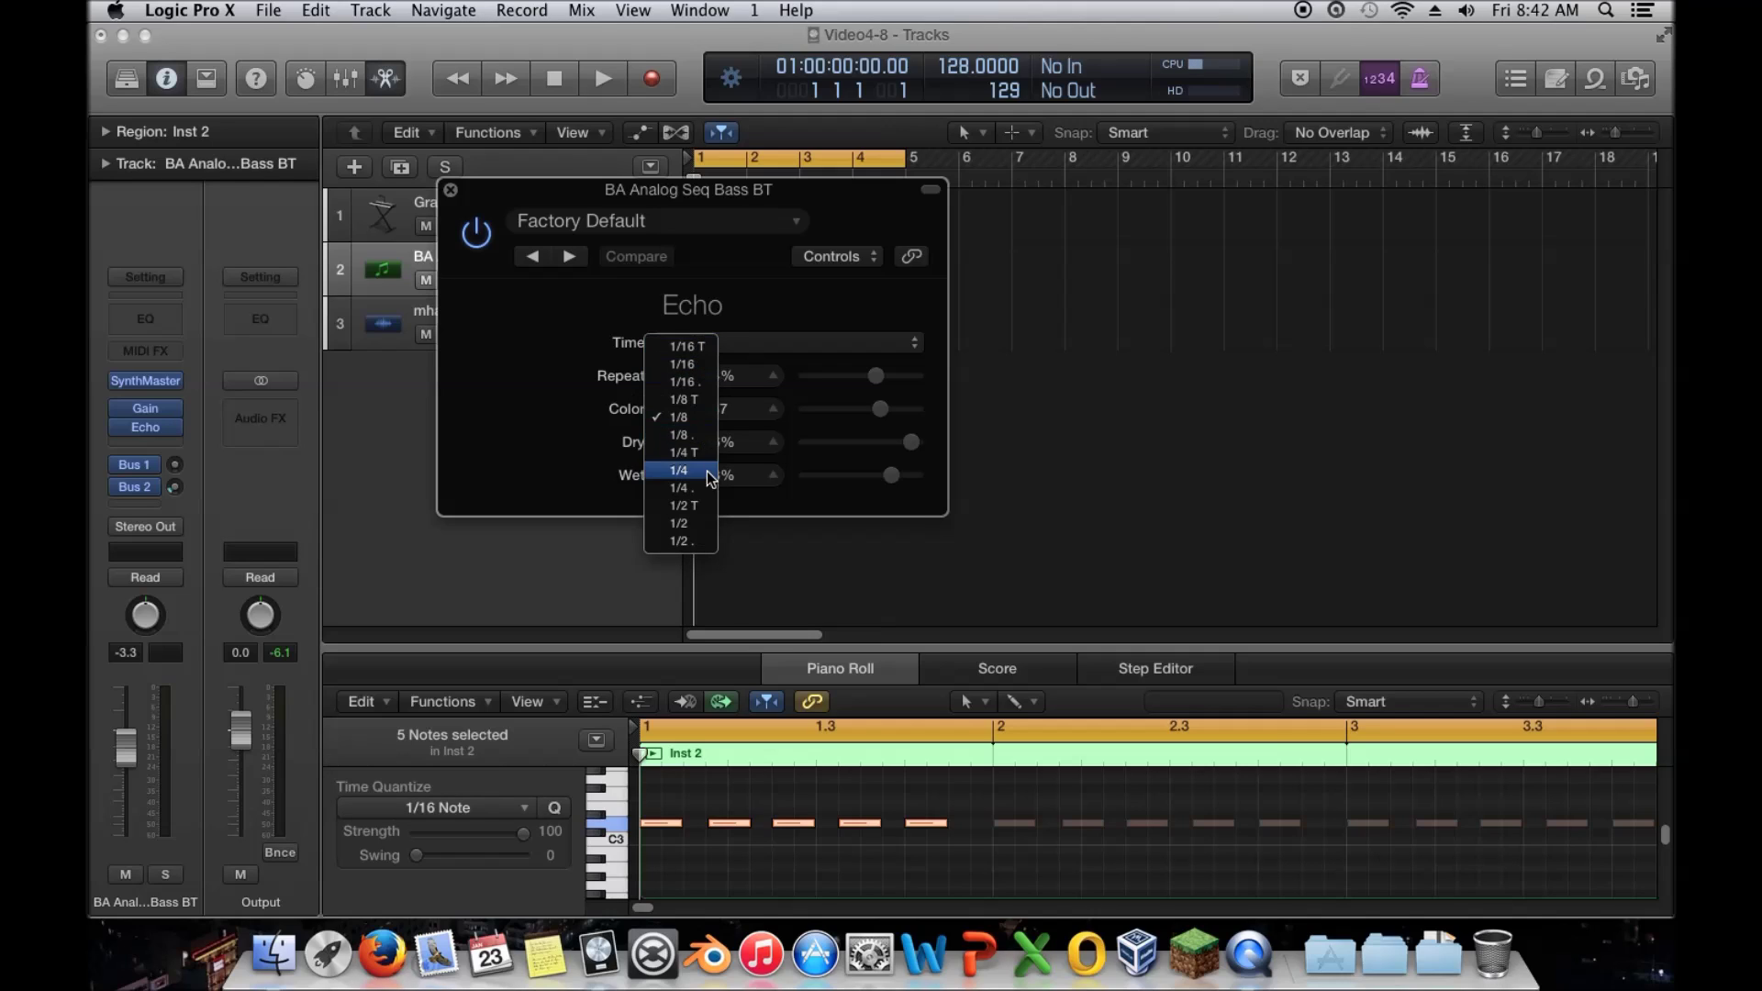
left_click(592, 391)
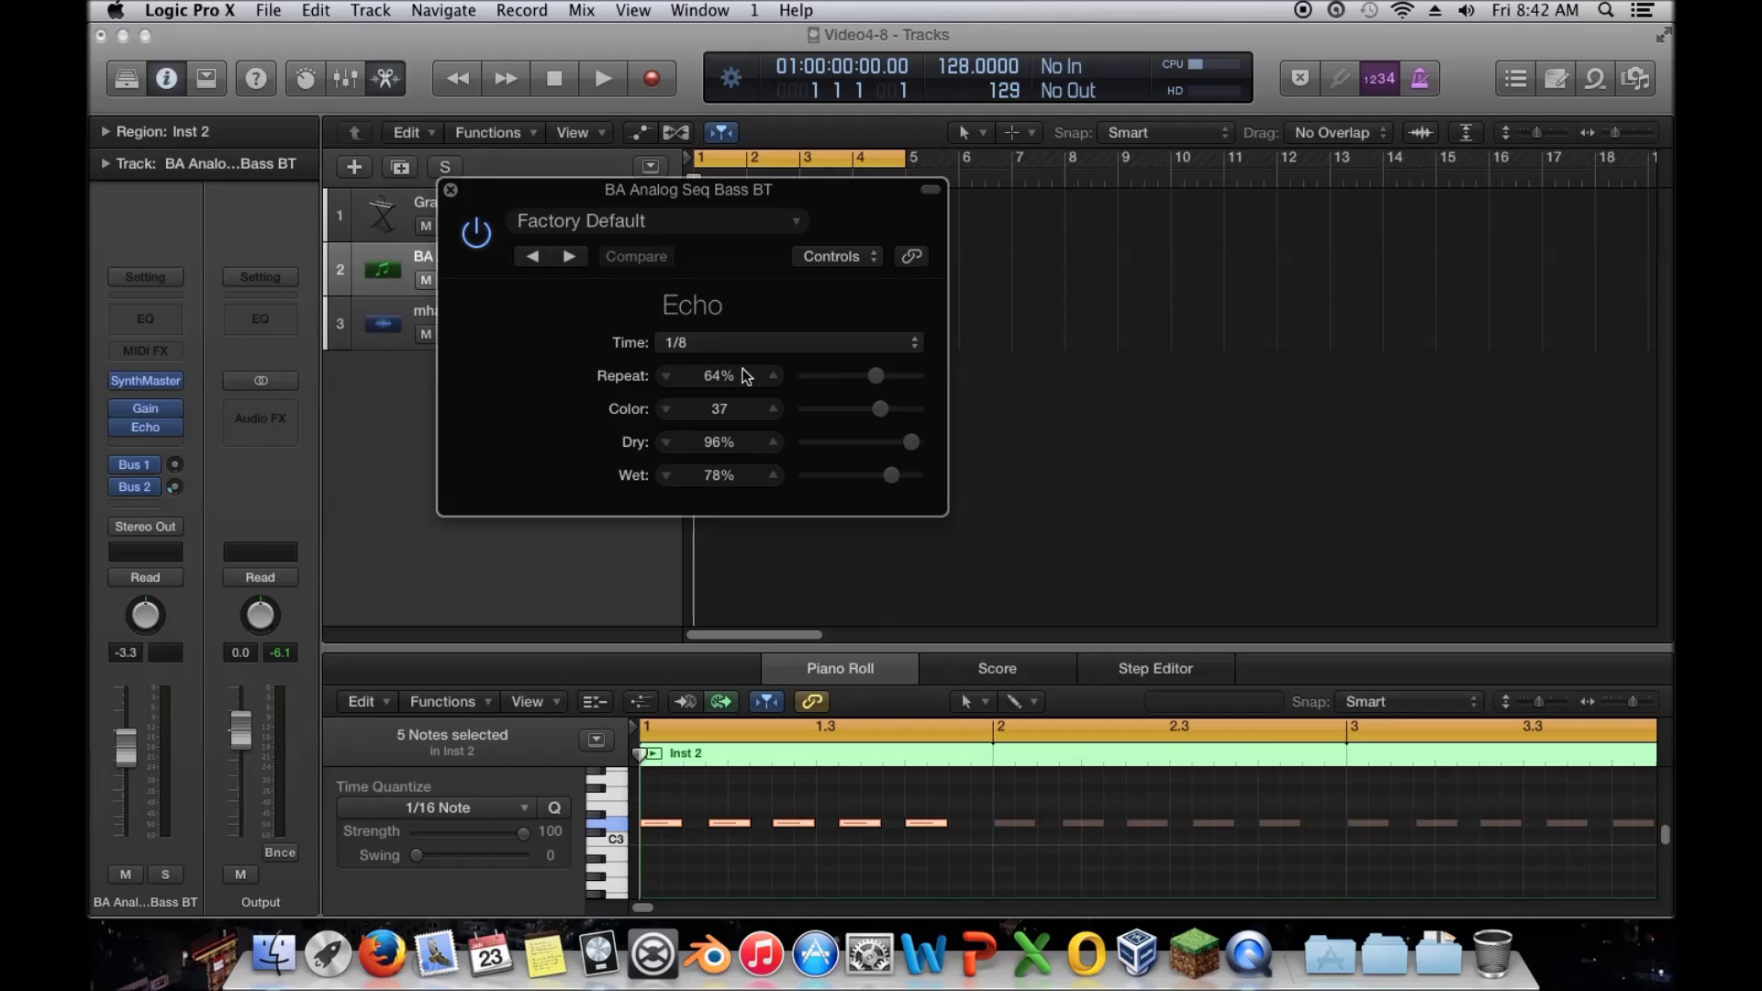
left_click_drag(879, 374, 739, 378)
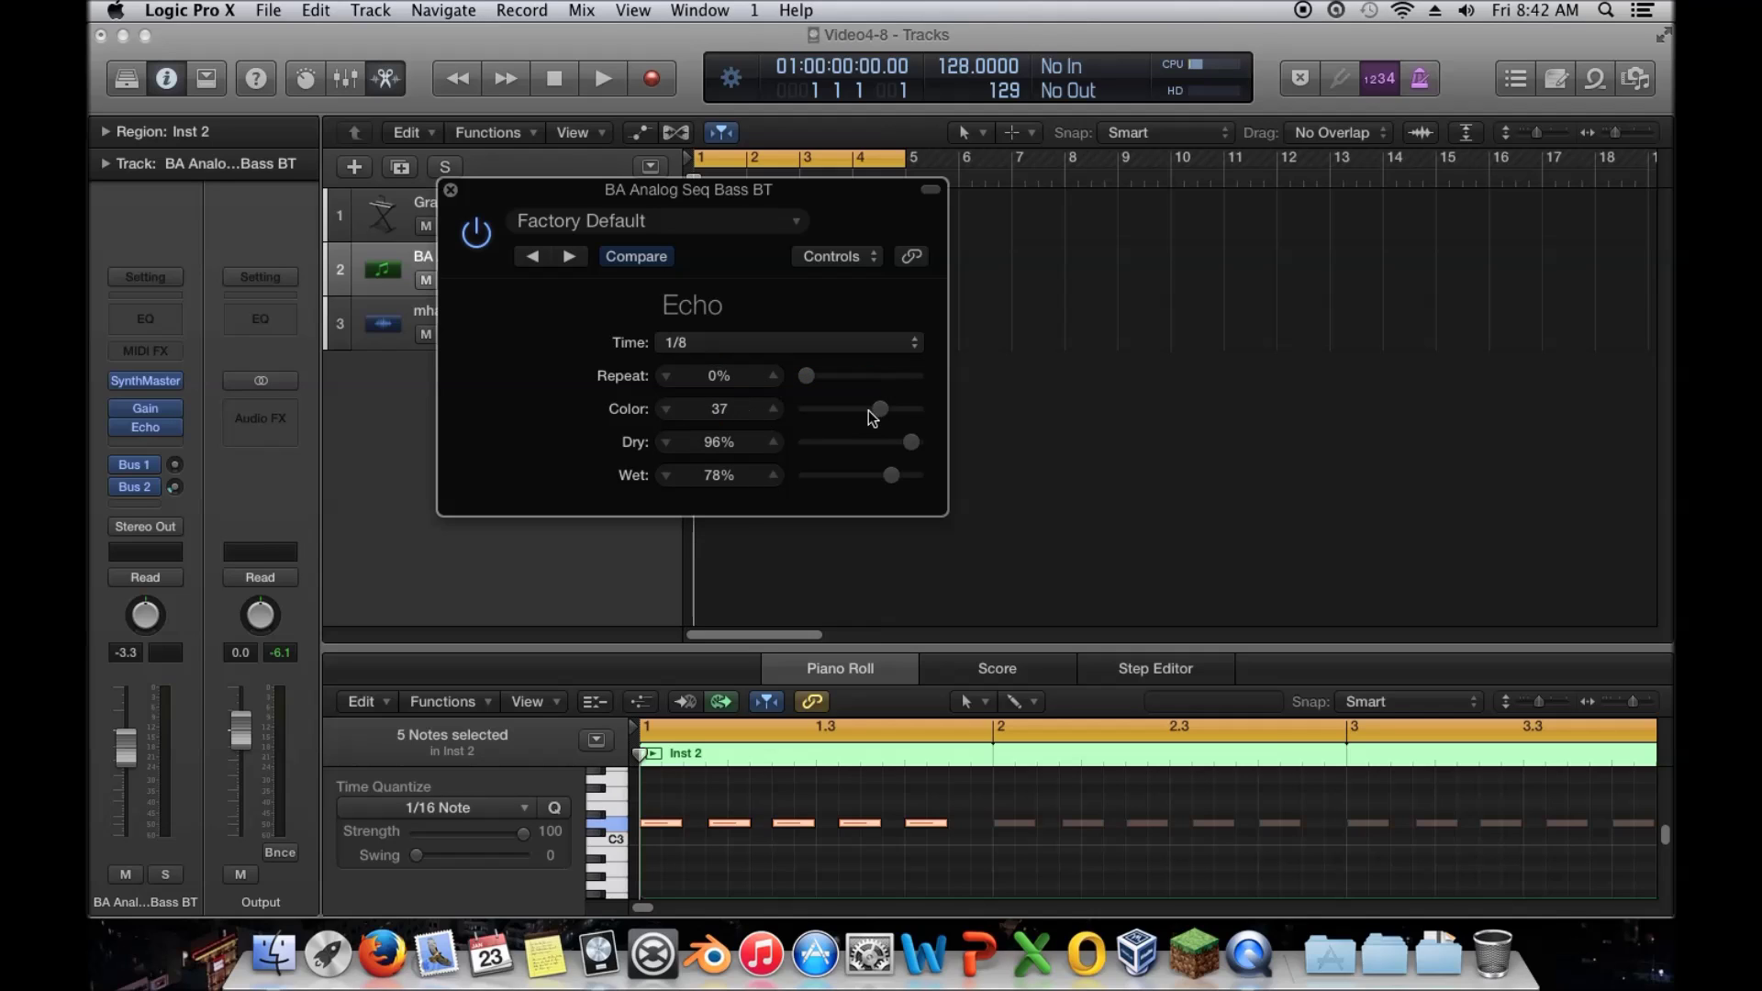
double_click(724, 411)
type("0")
key("Return")
left_click_drag(907, 444, 590, 479)
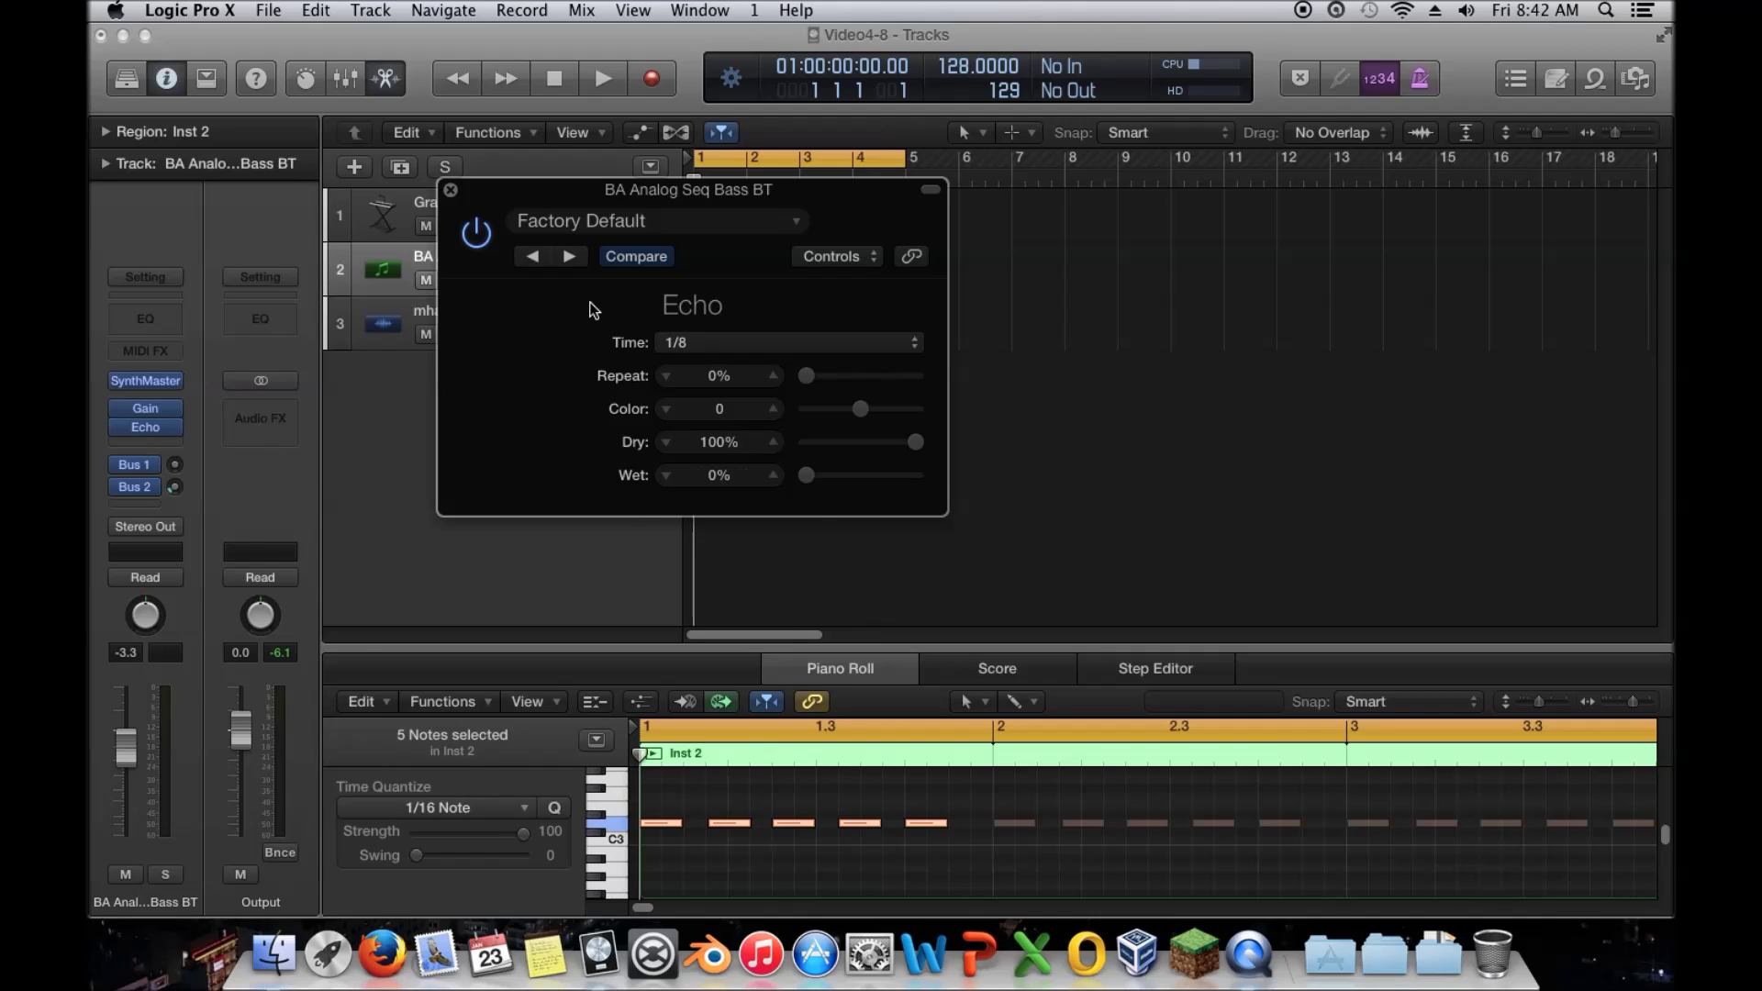
- Play the project with the bass track soloed and its volume raised to +6.0 dB
left_click_drag(500, 202, 670, 201)
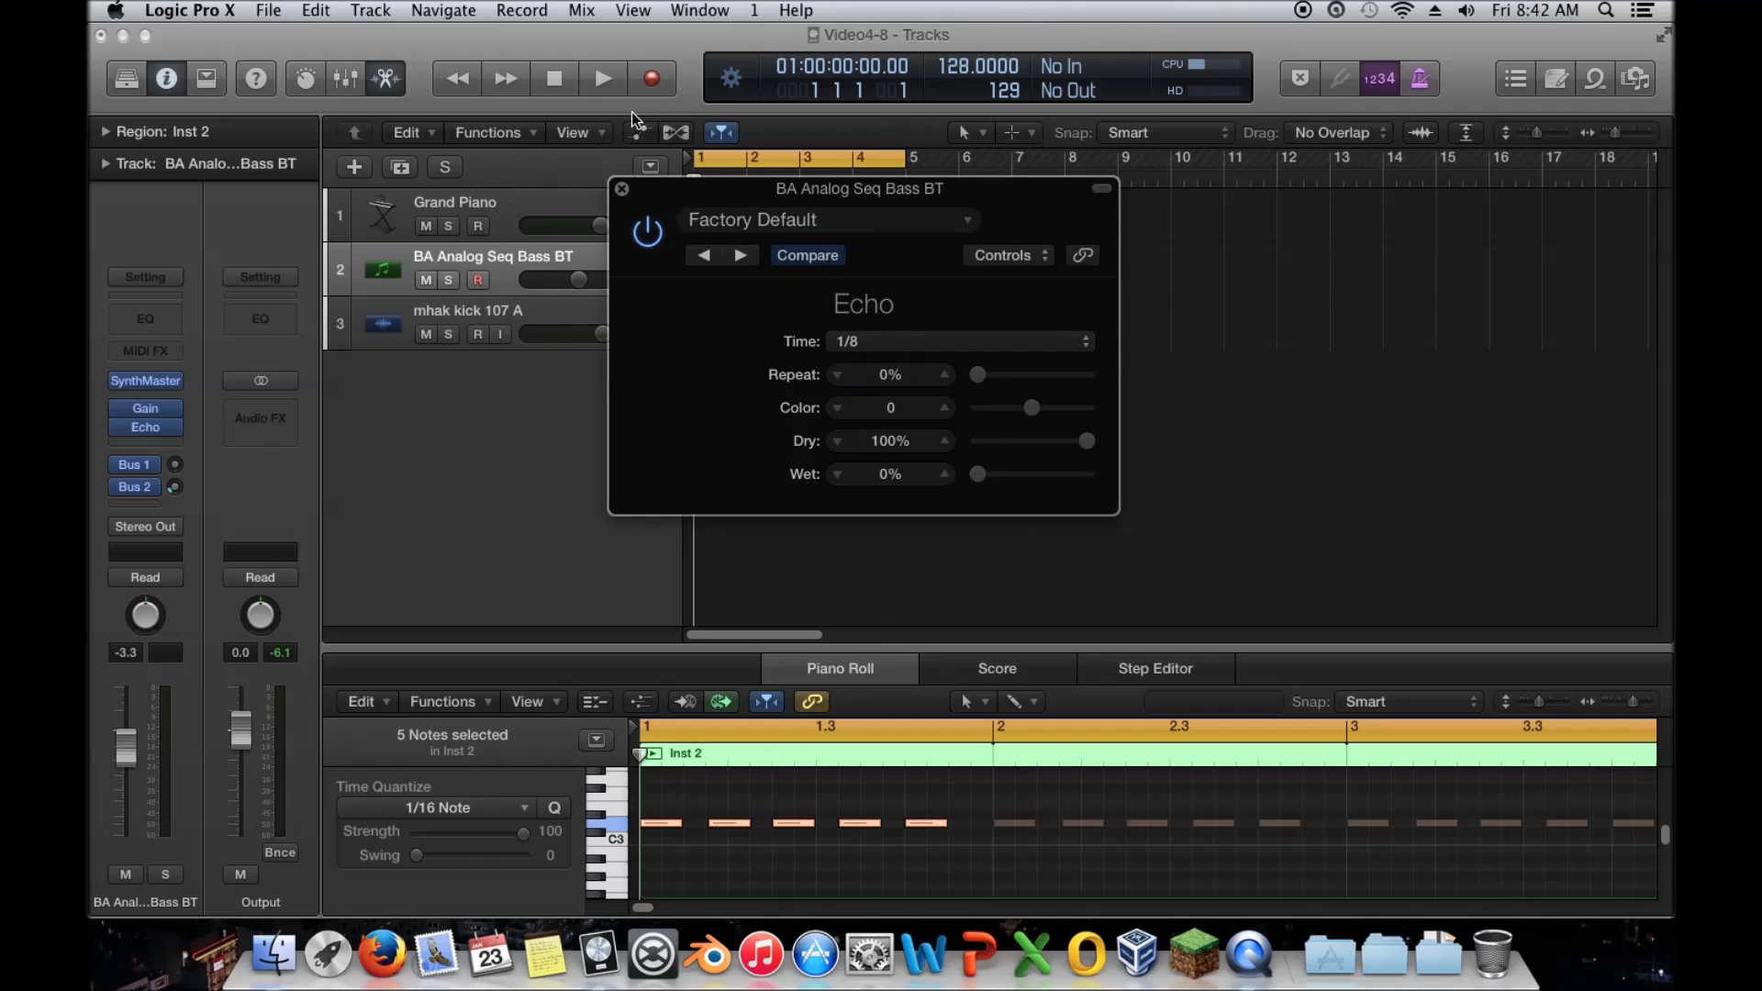
left_click(602, 80)
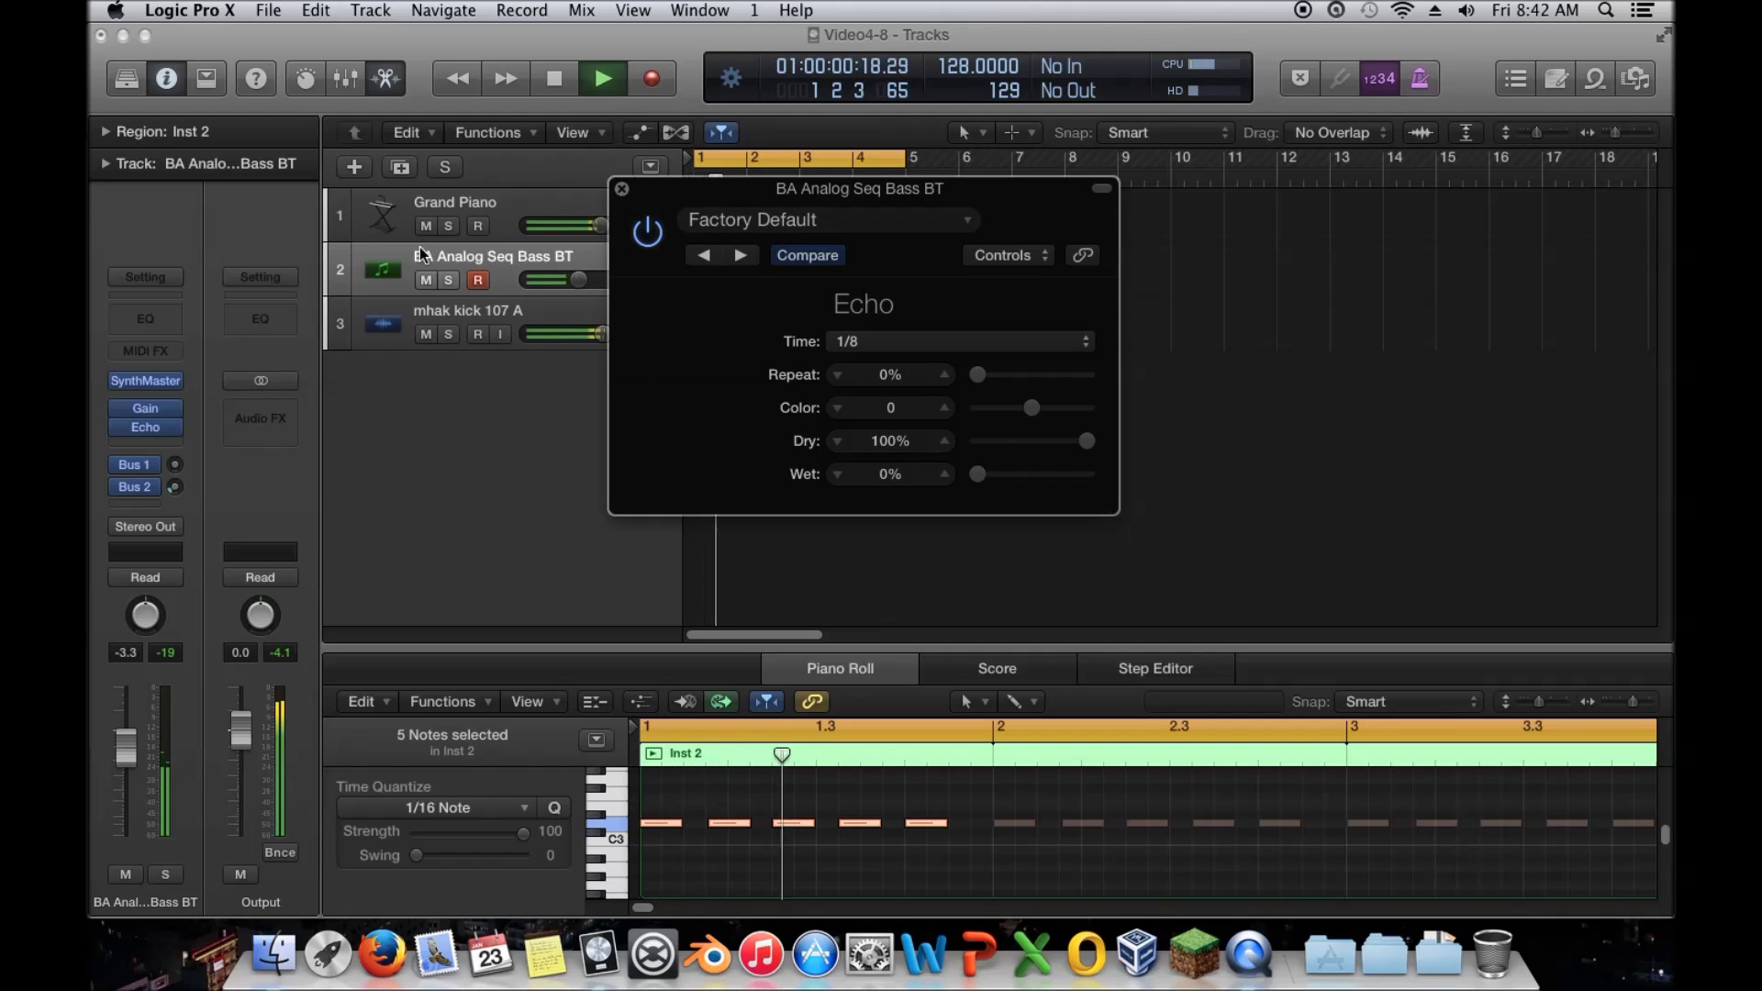
key("s")
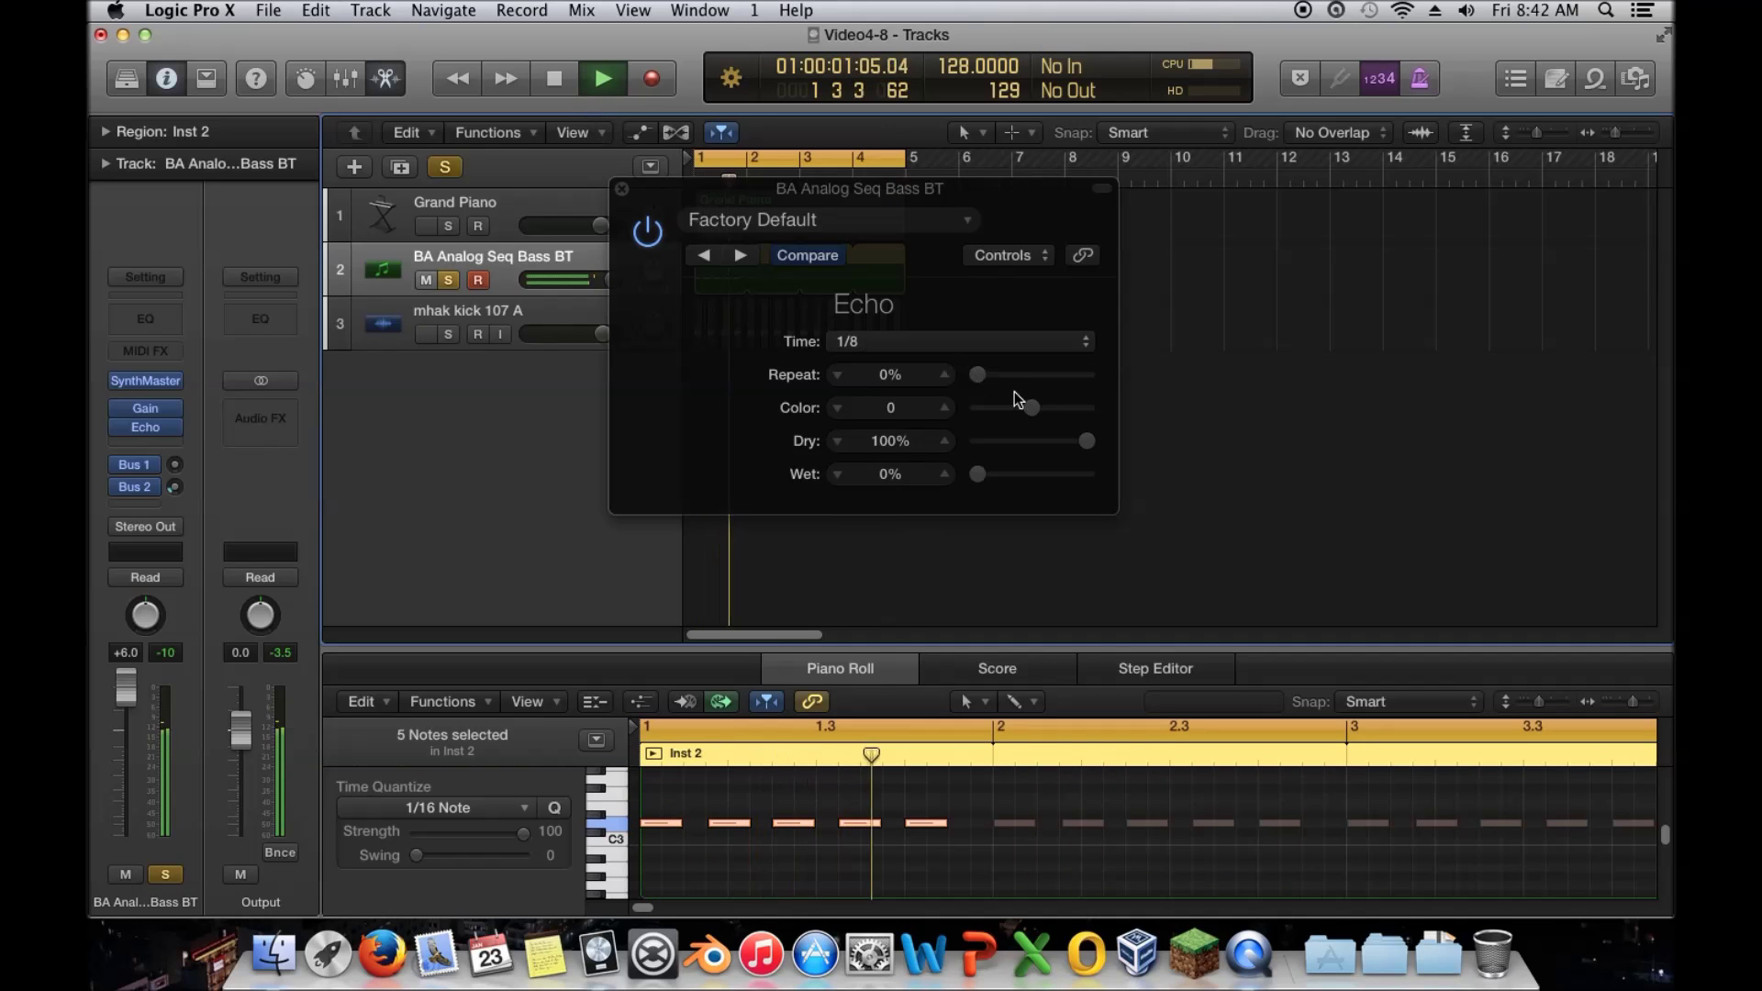
left_click(554, 79)
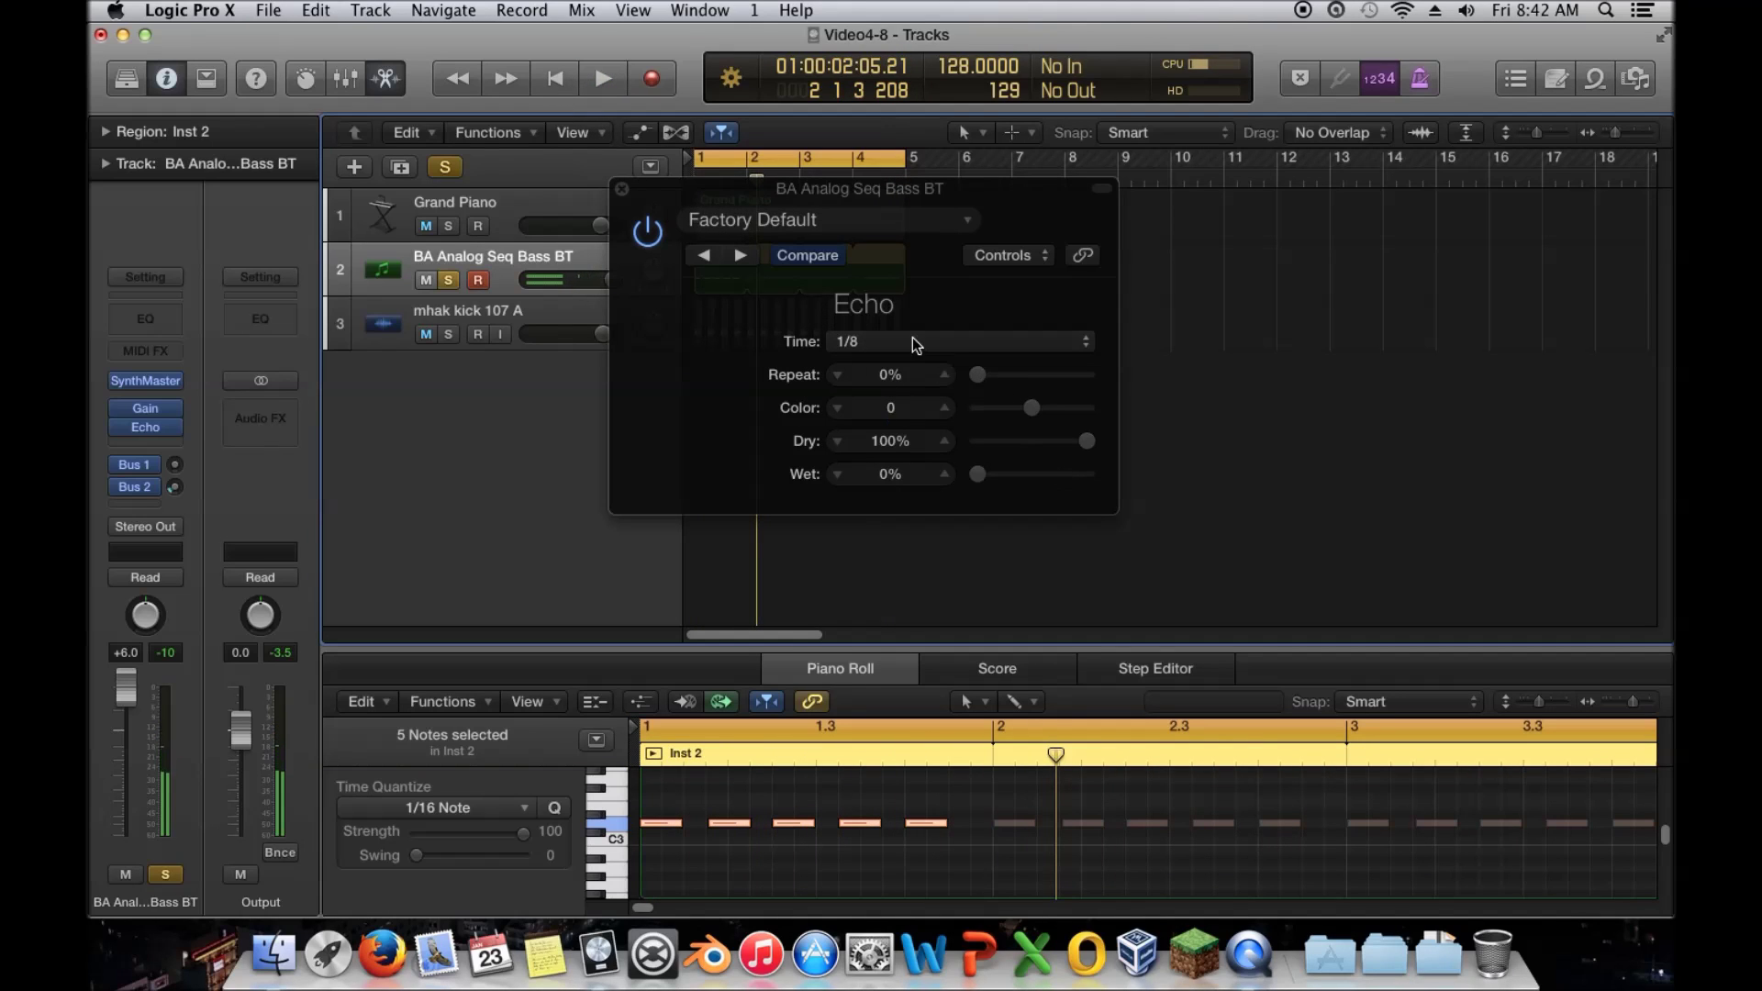
- Set the Echo's Dry to 0% and Wet to 100%, and play the soloed bass track from the start
left_click_drag(1089, 443, 1160, 492)
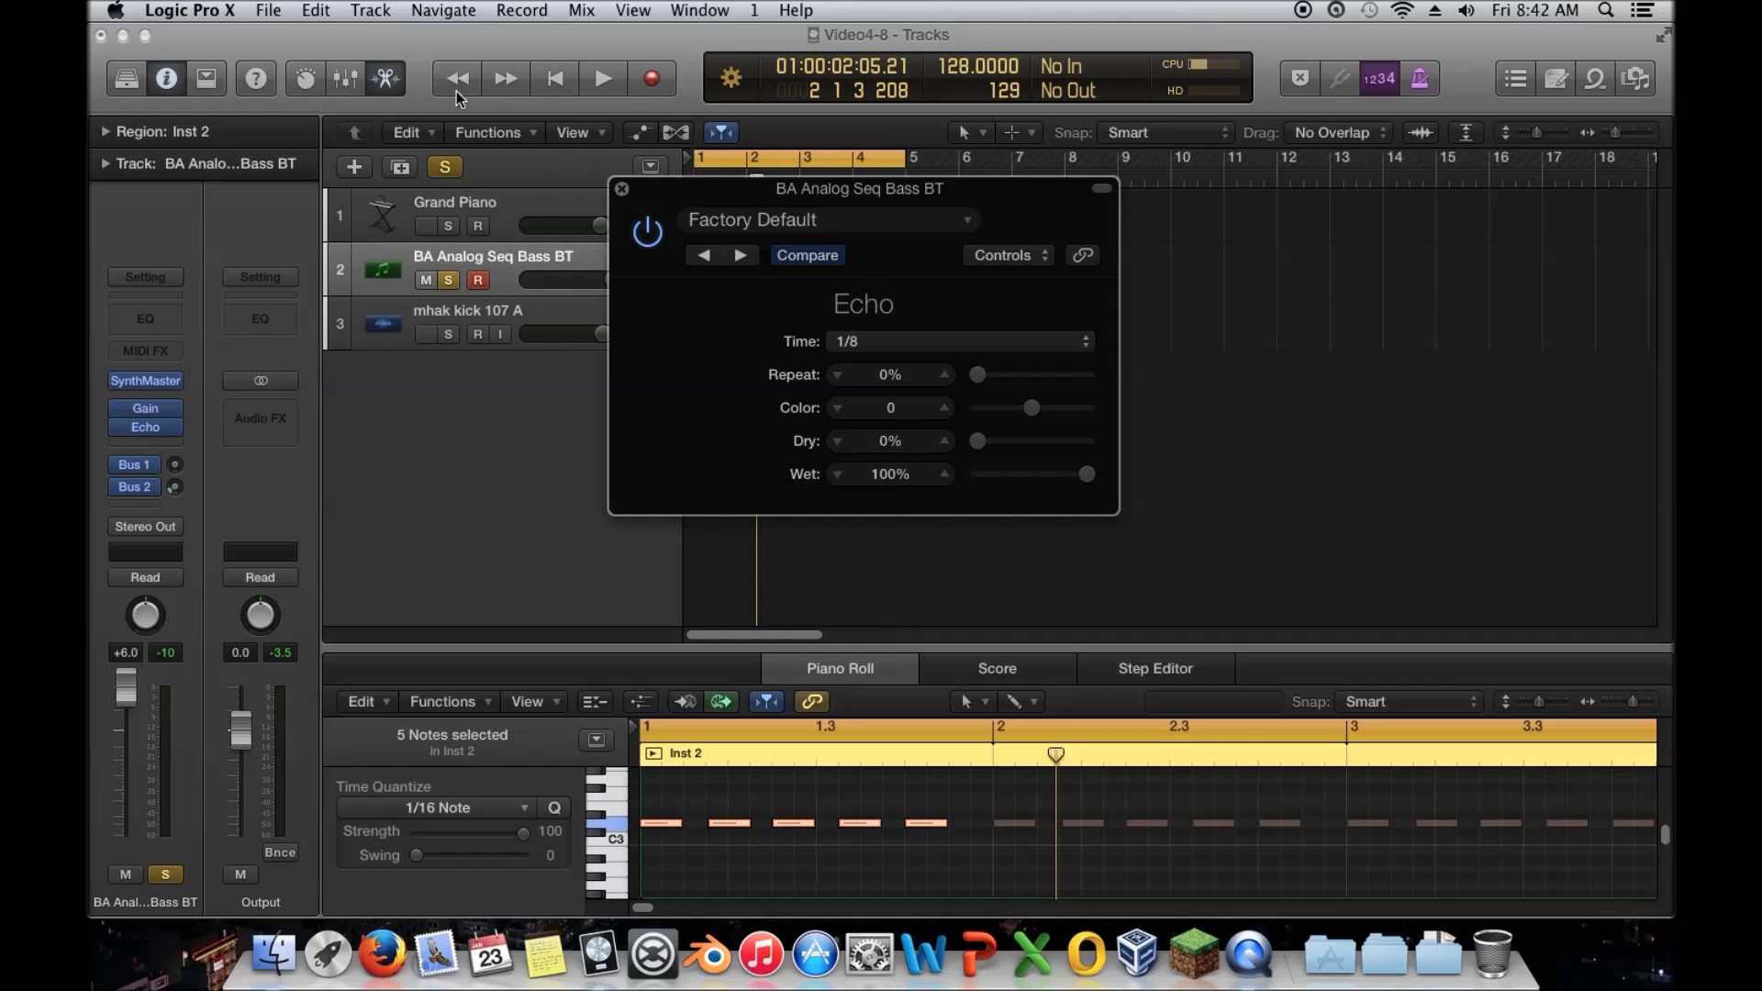
left_click(603, 81)
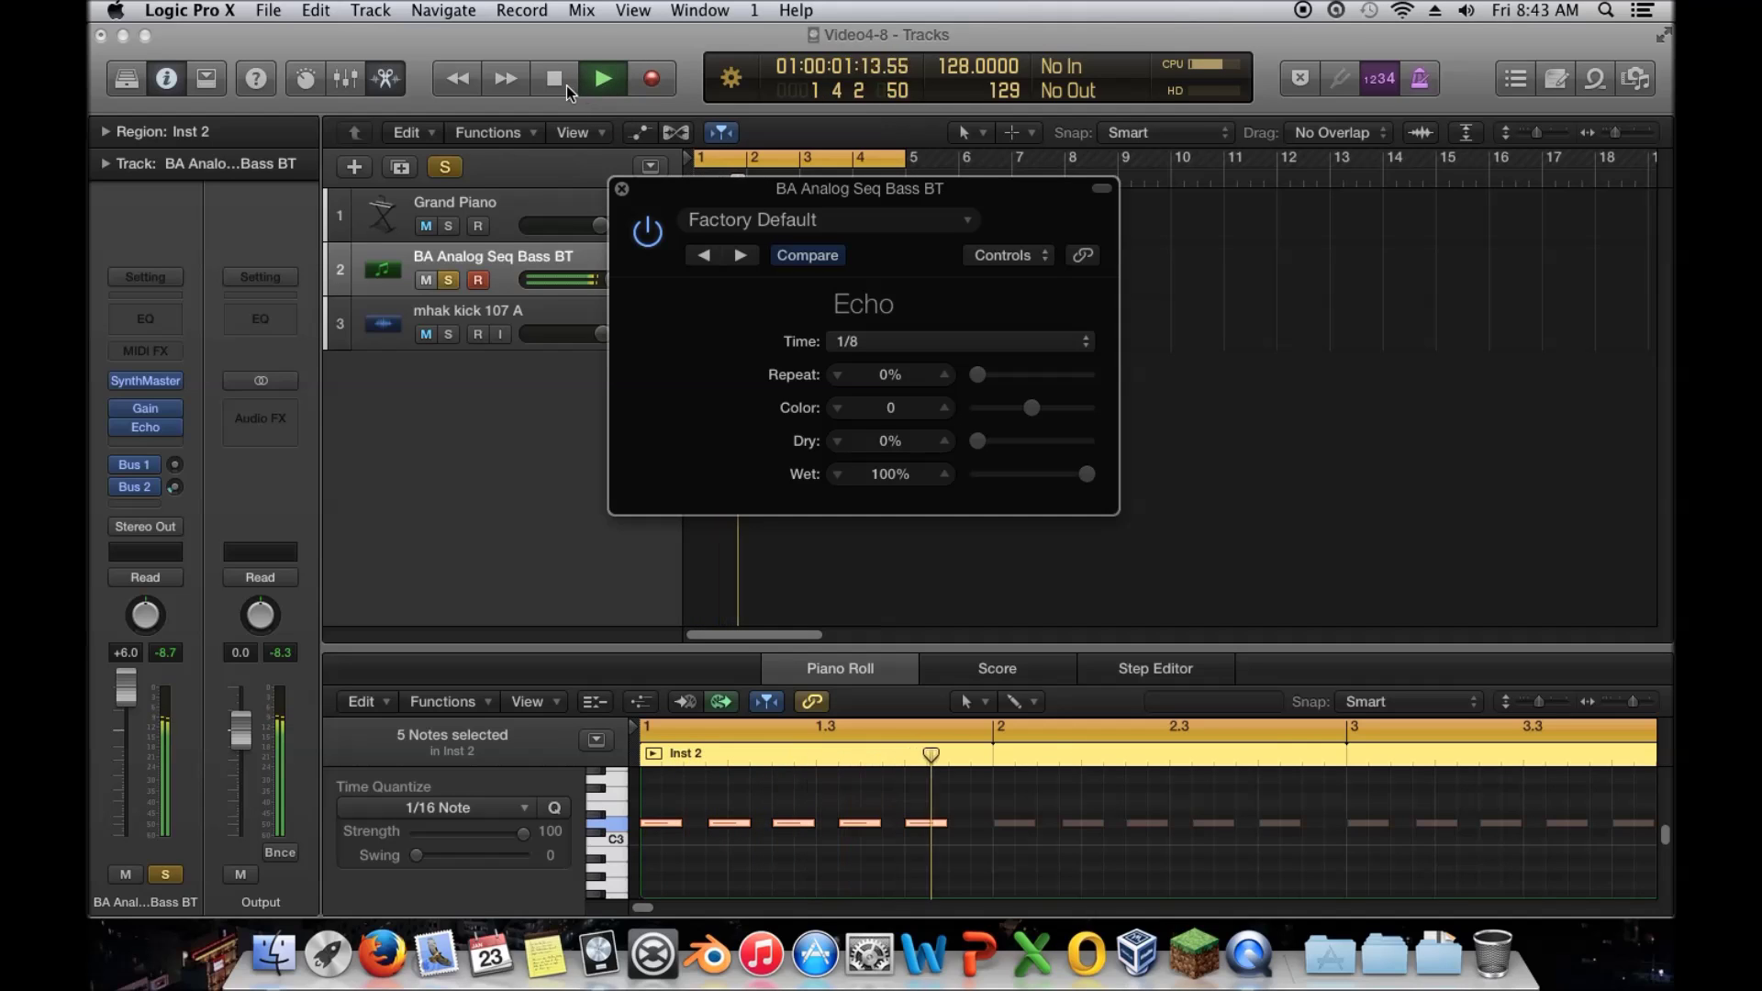
left_click(559, 84)
left_click(560, 85)
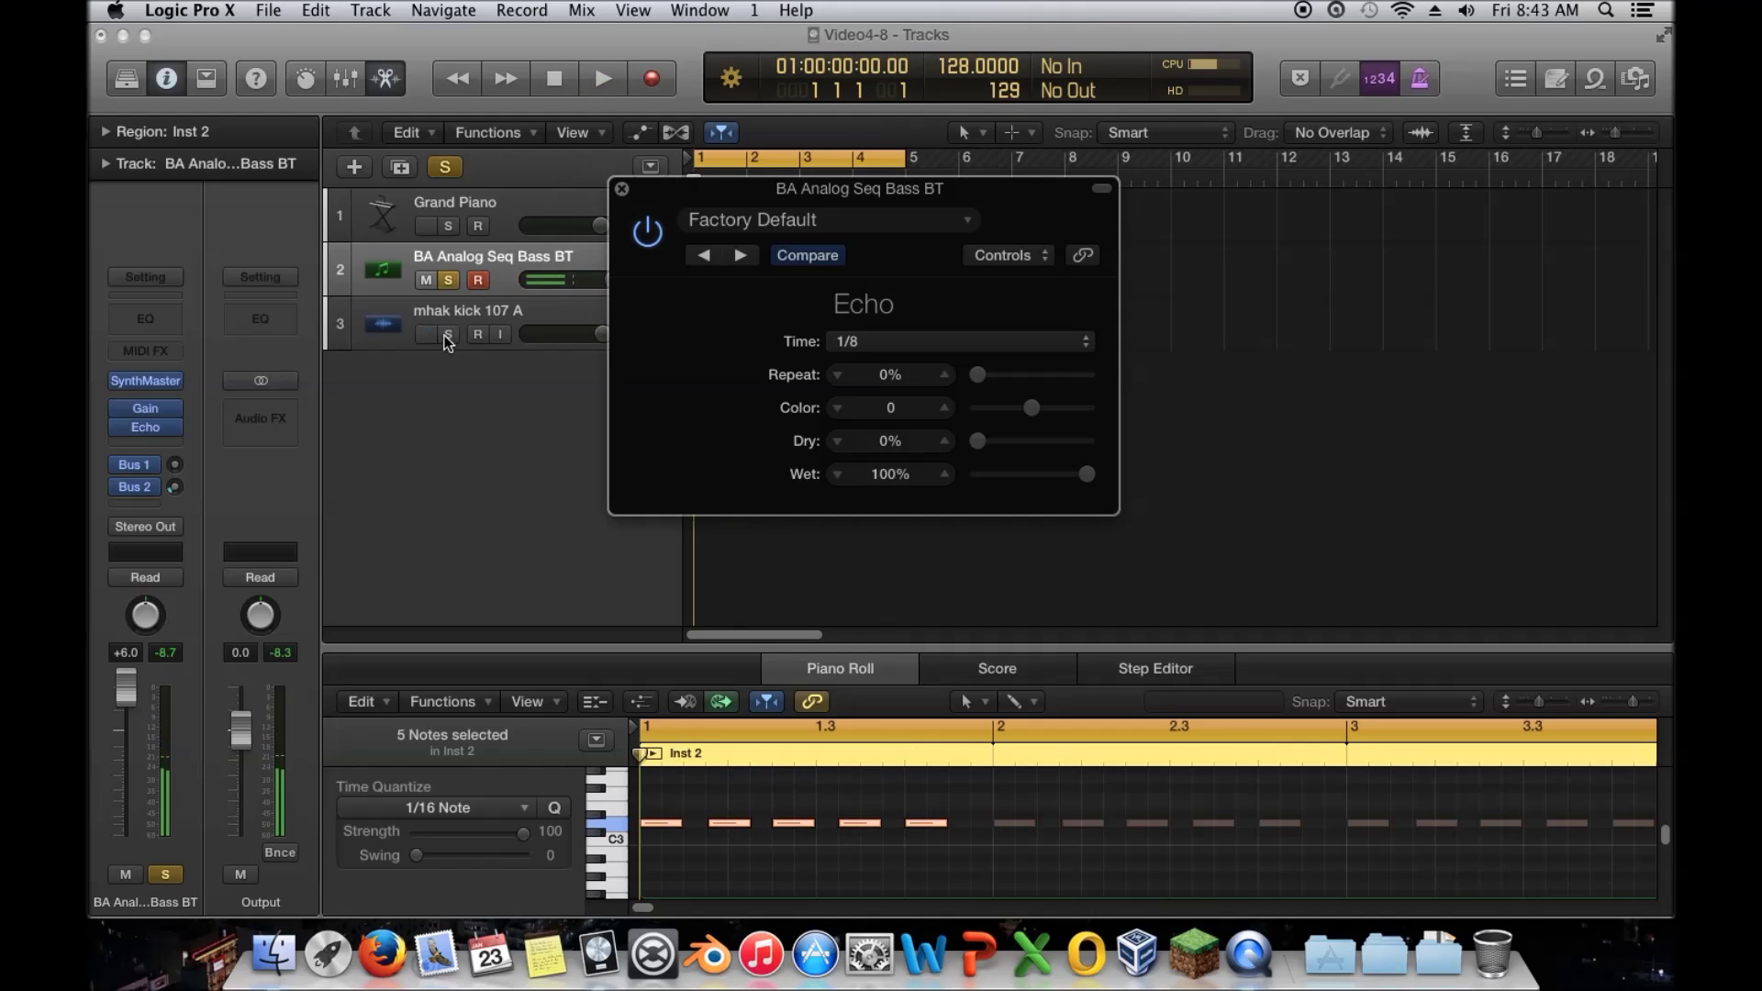
- Unsolo the bass track and play the full arrangement to hear the 1/8 delay in context
left_click(448, 280)
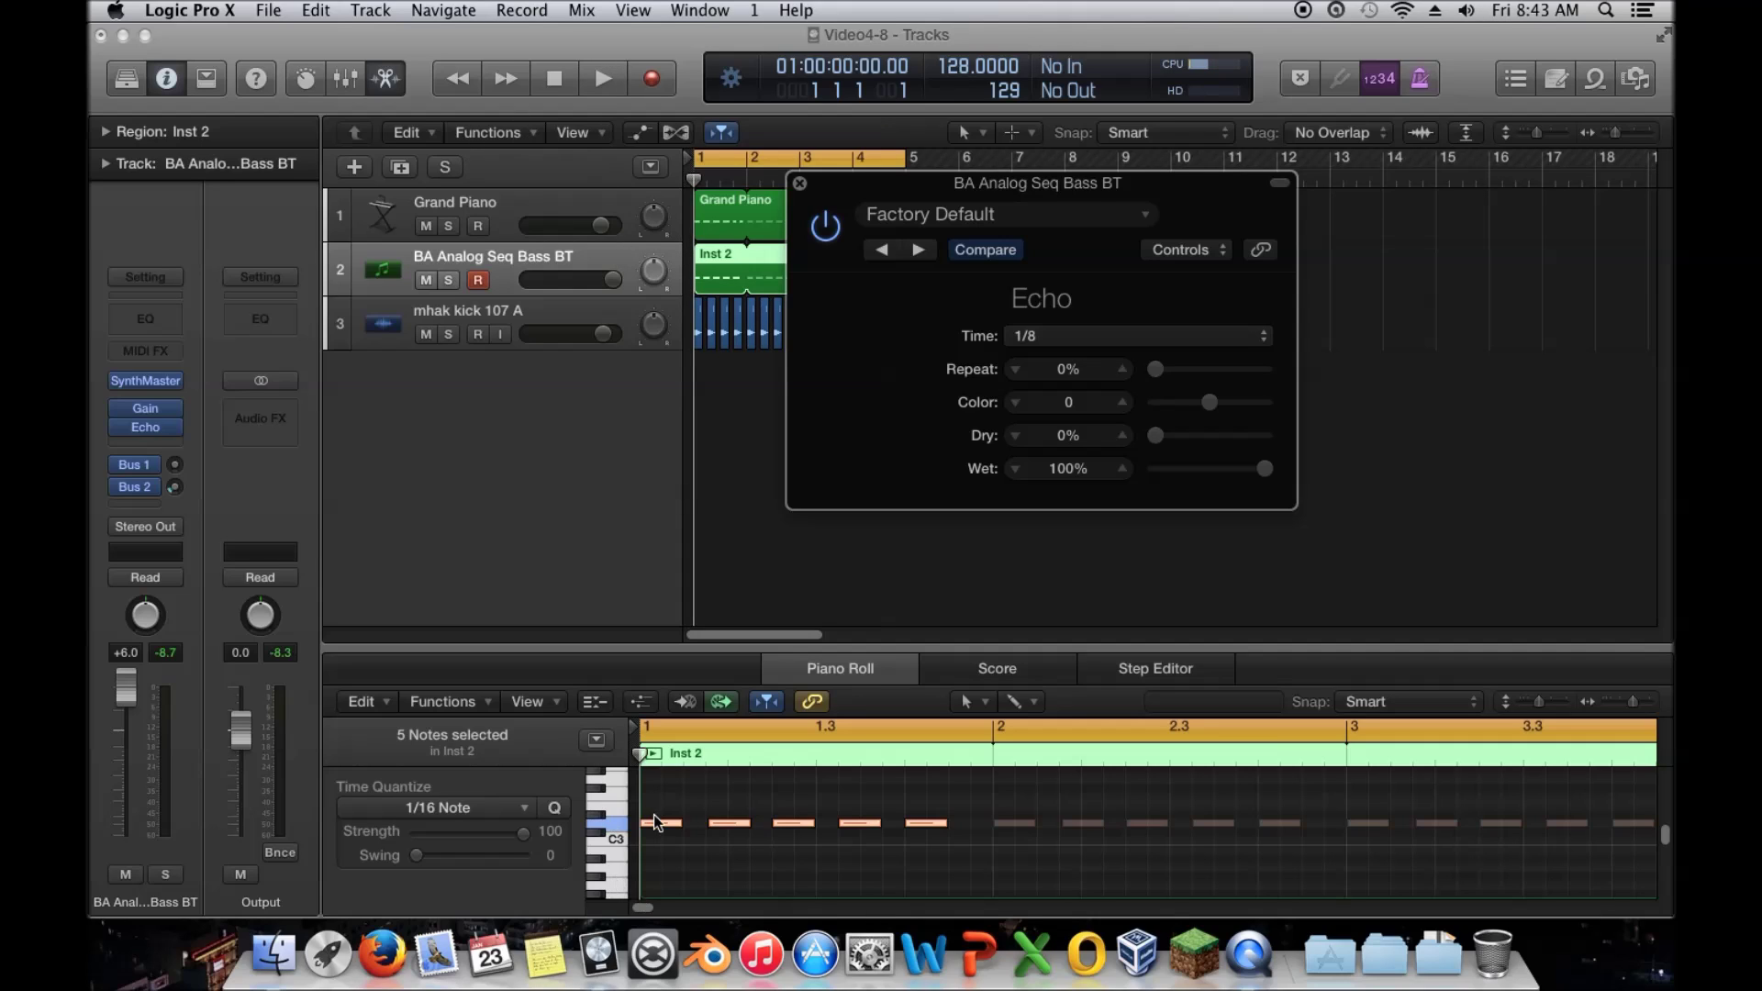
left_click(602, 81)
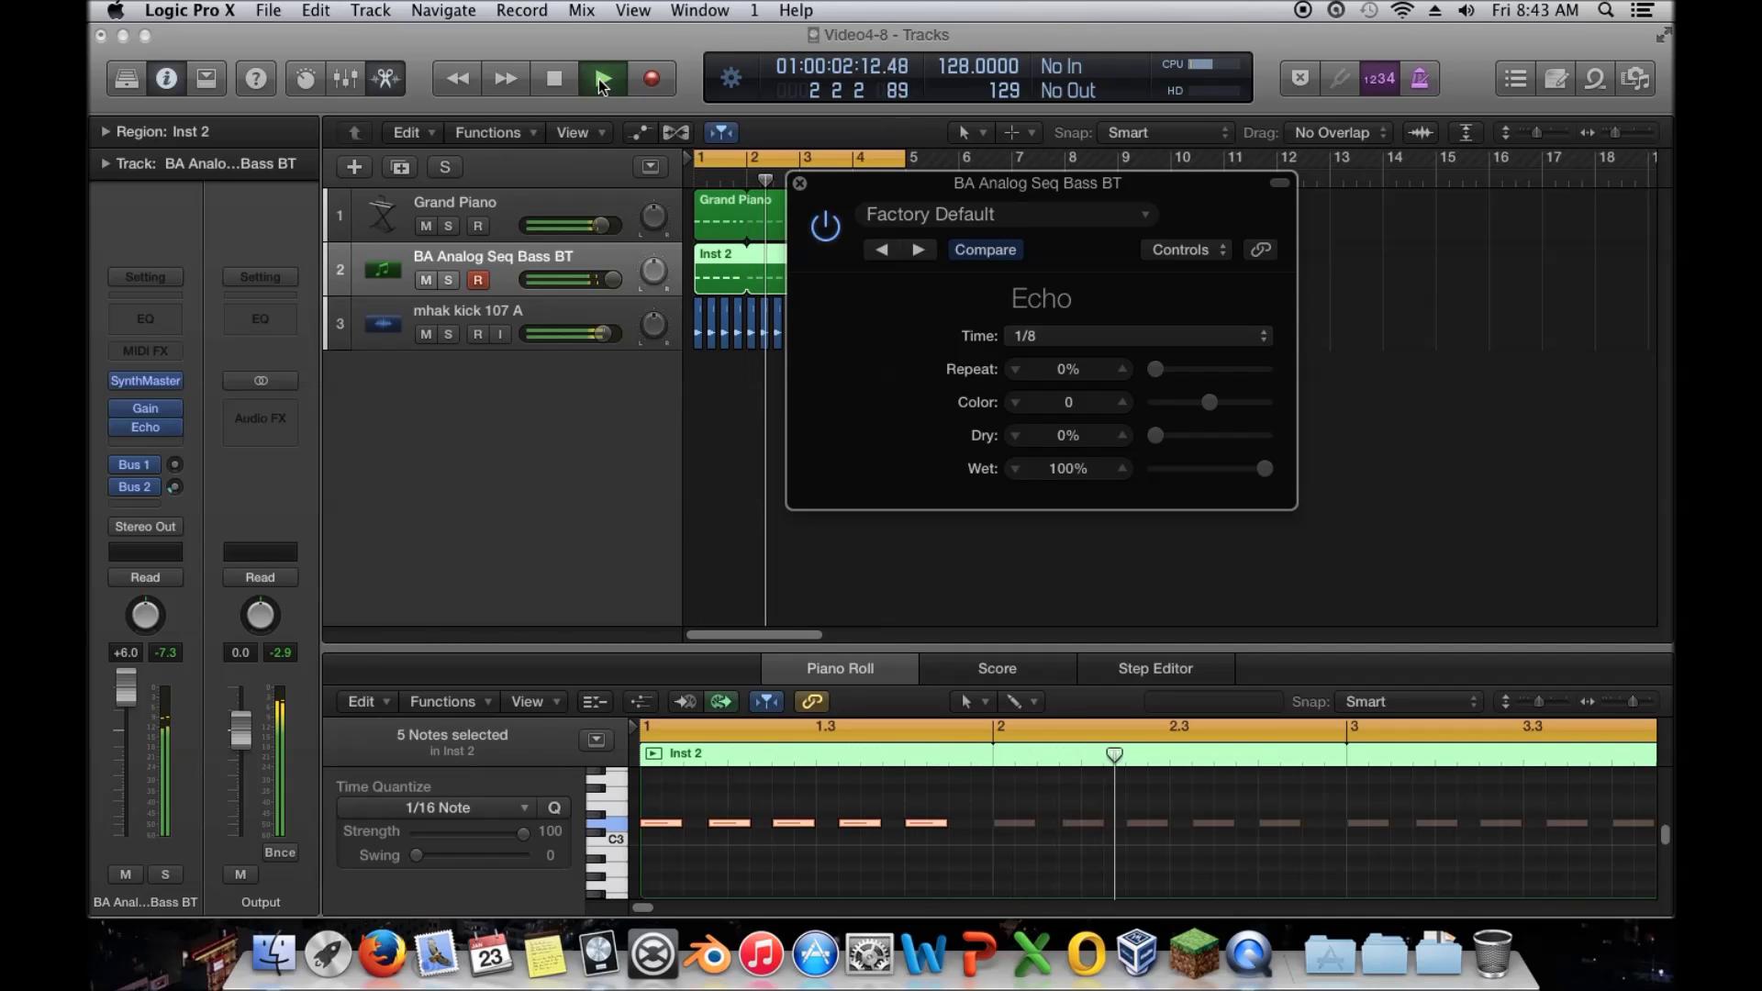
left_click(602, 81)
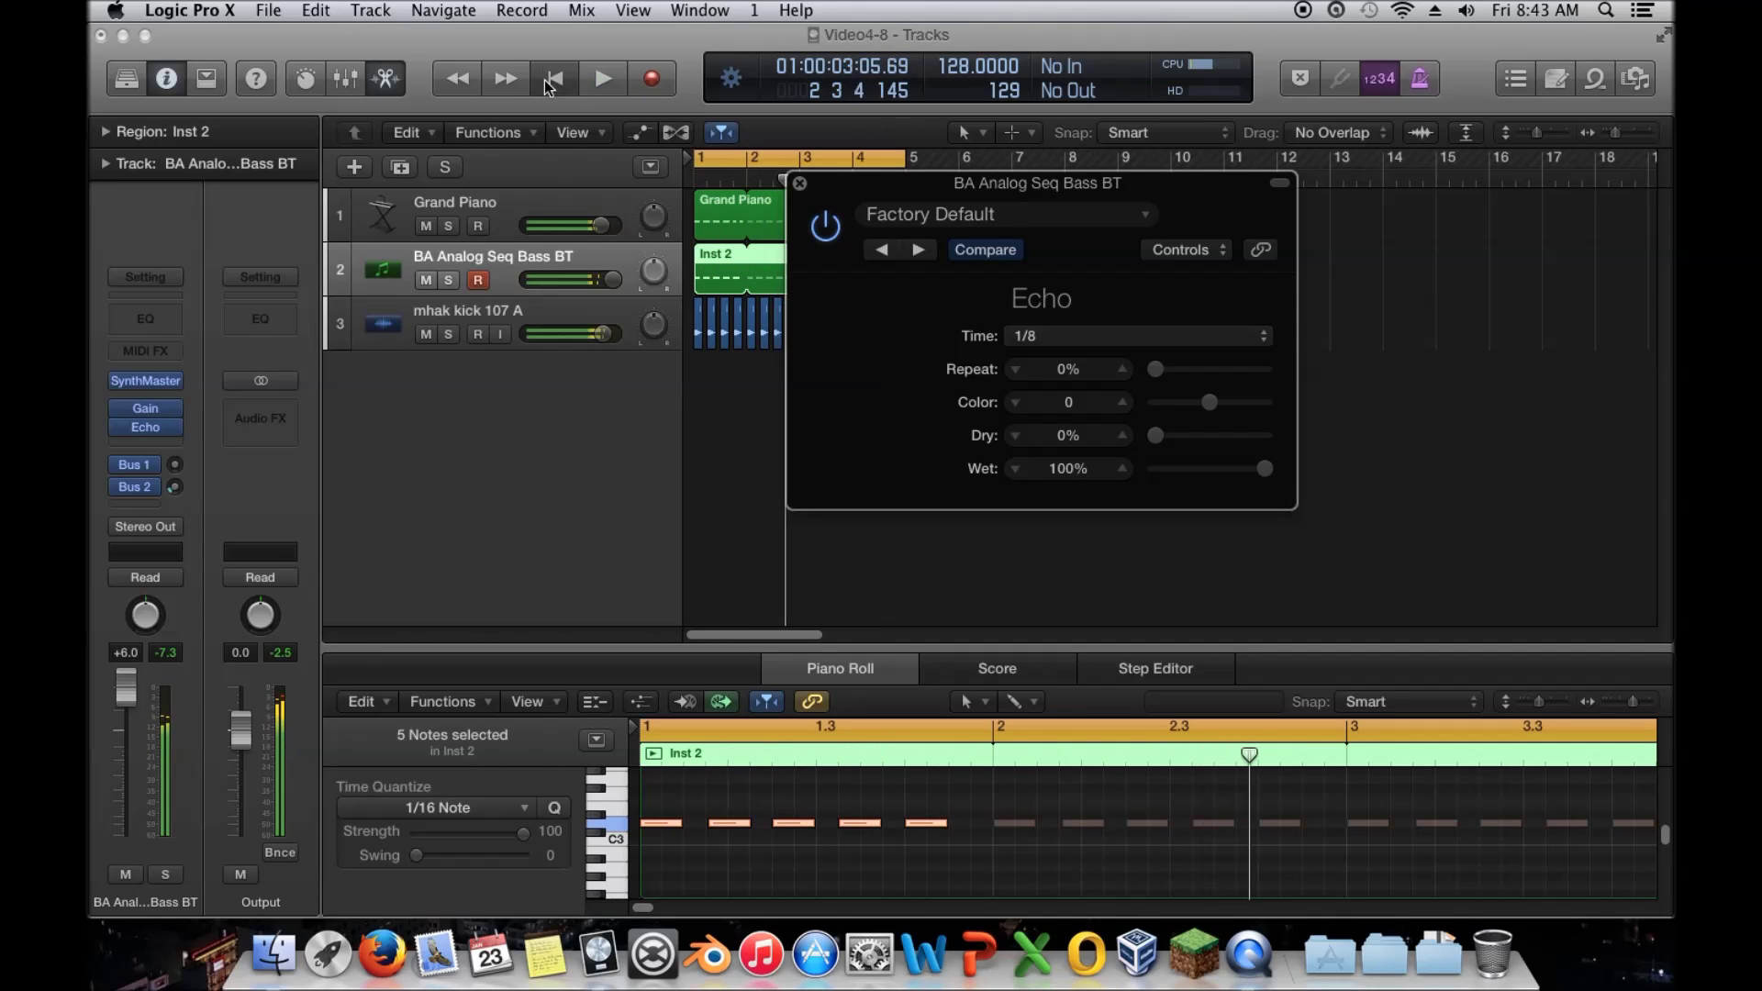
left_click(600, 83)
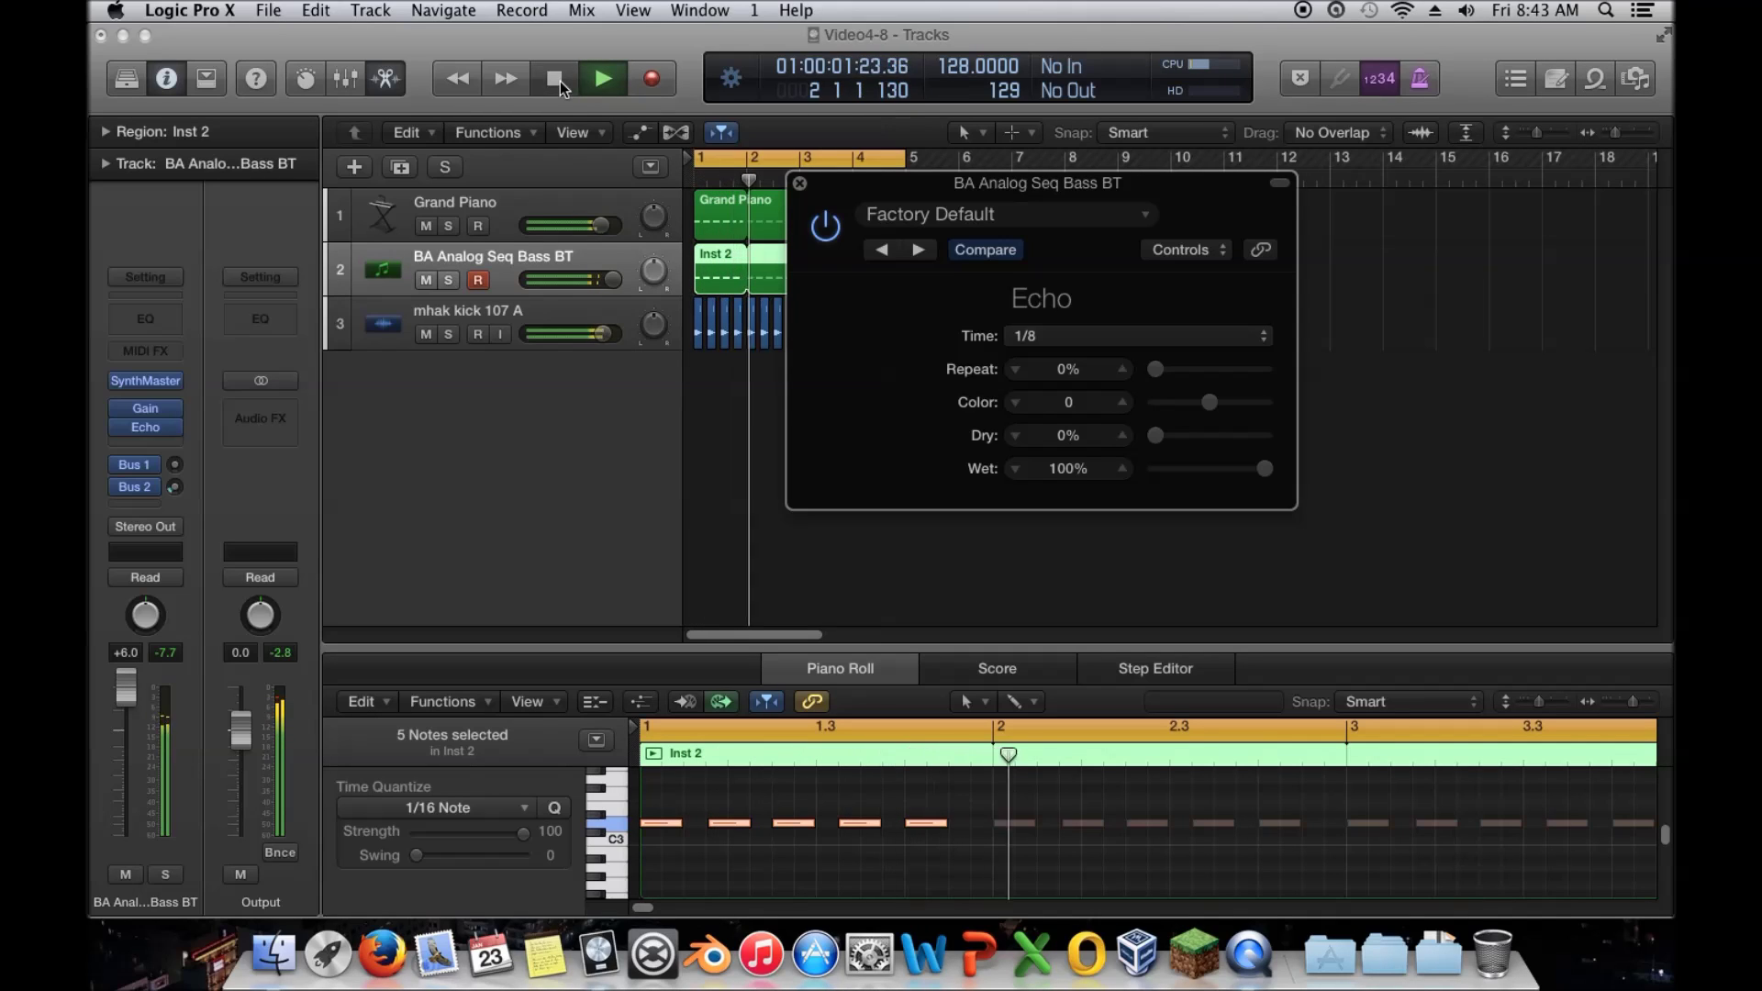
left_click(558, 82)
- Try the Echo time at 1/4 during playback and return it to 1/8
left_click(1065, 336)
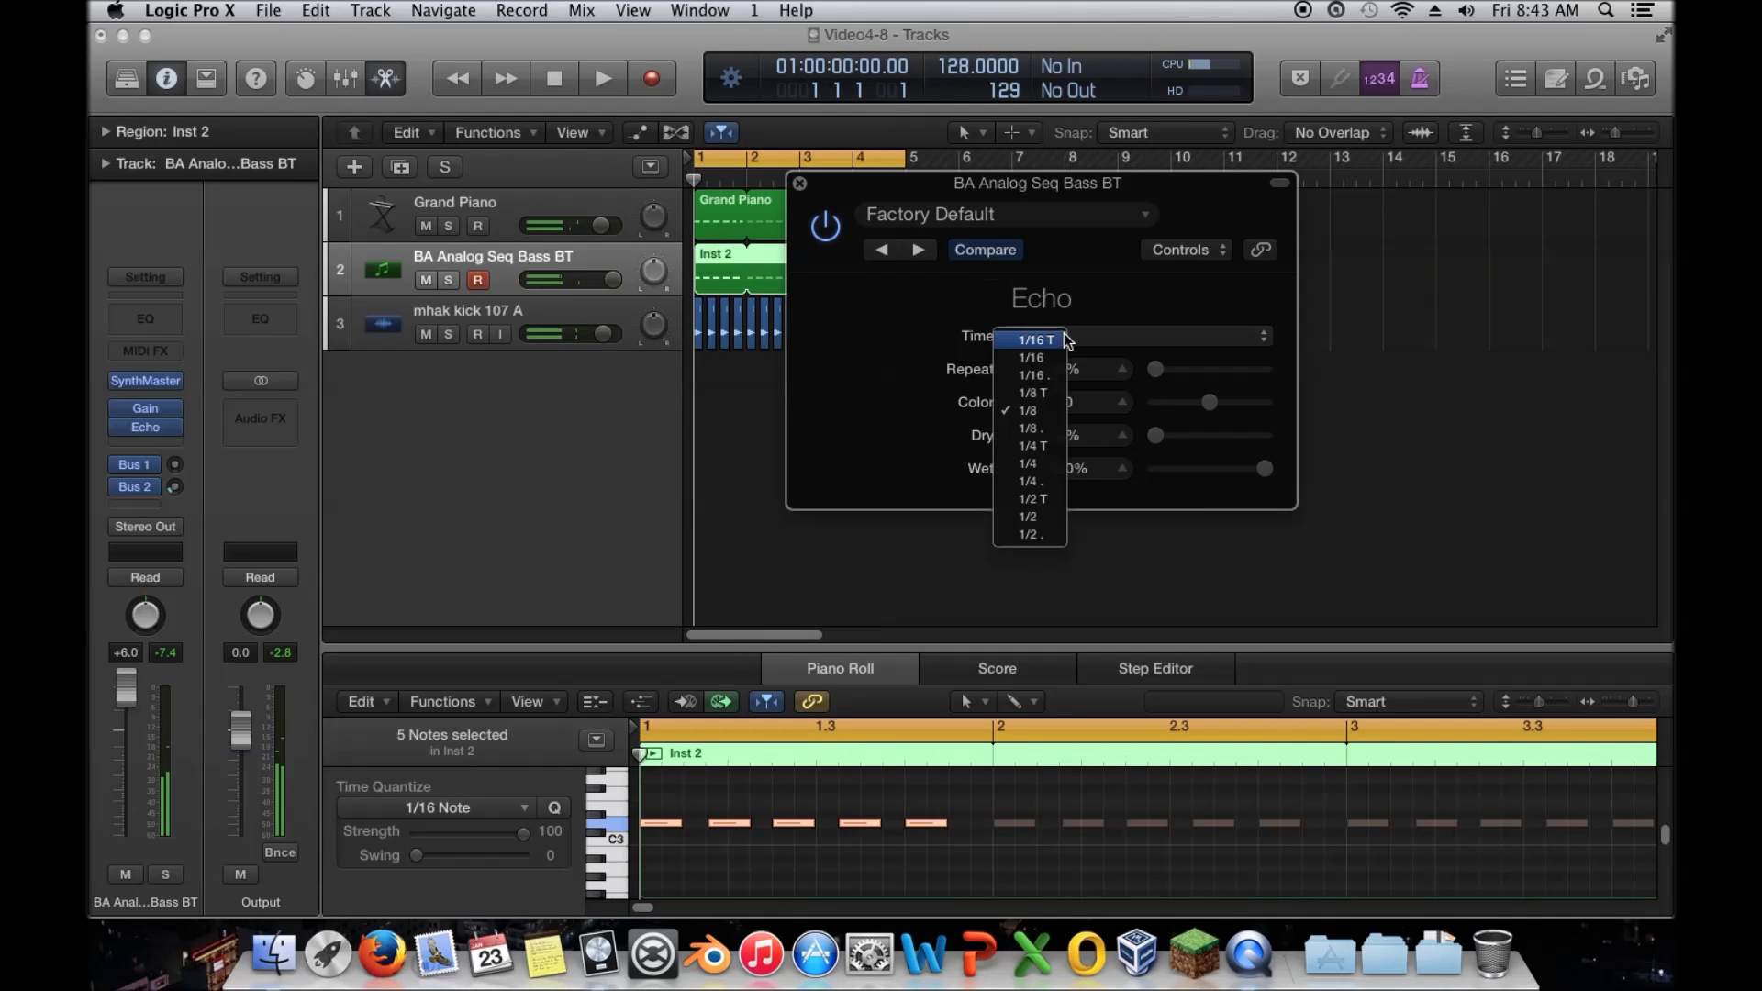
left_click(1043, 464)
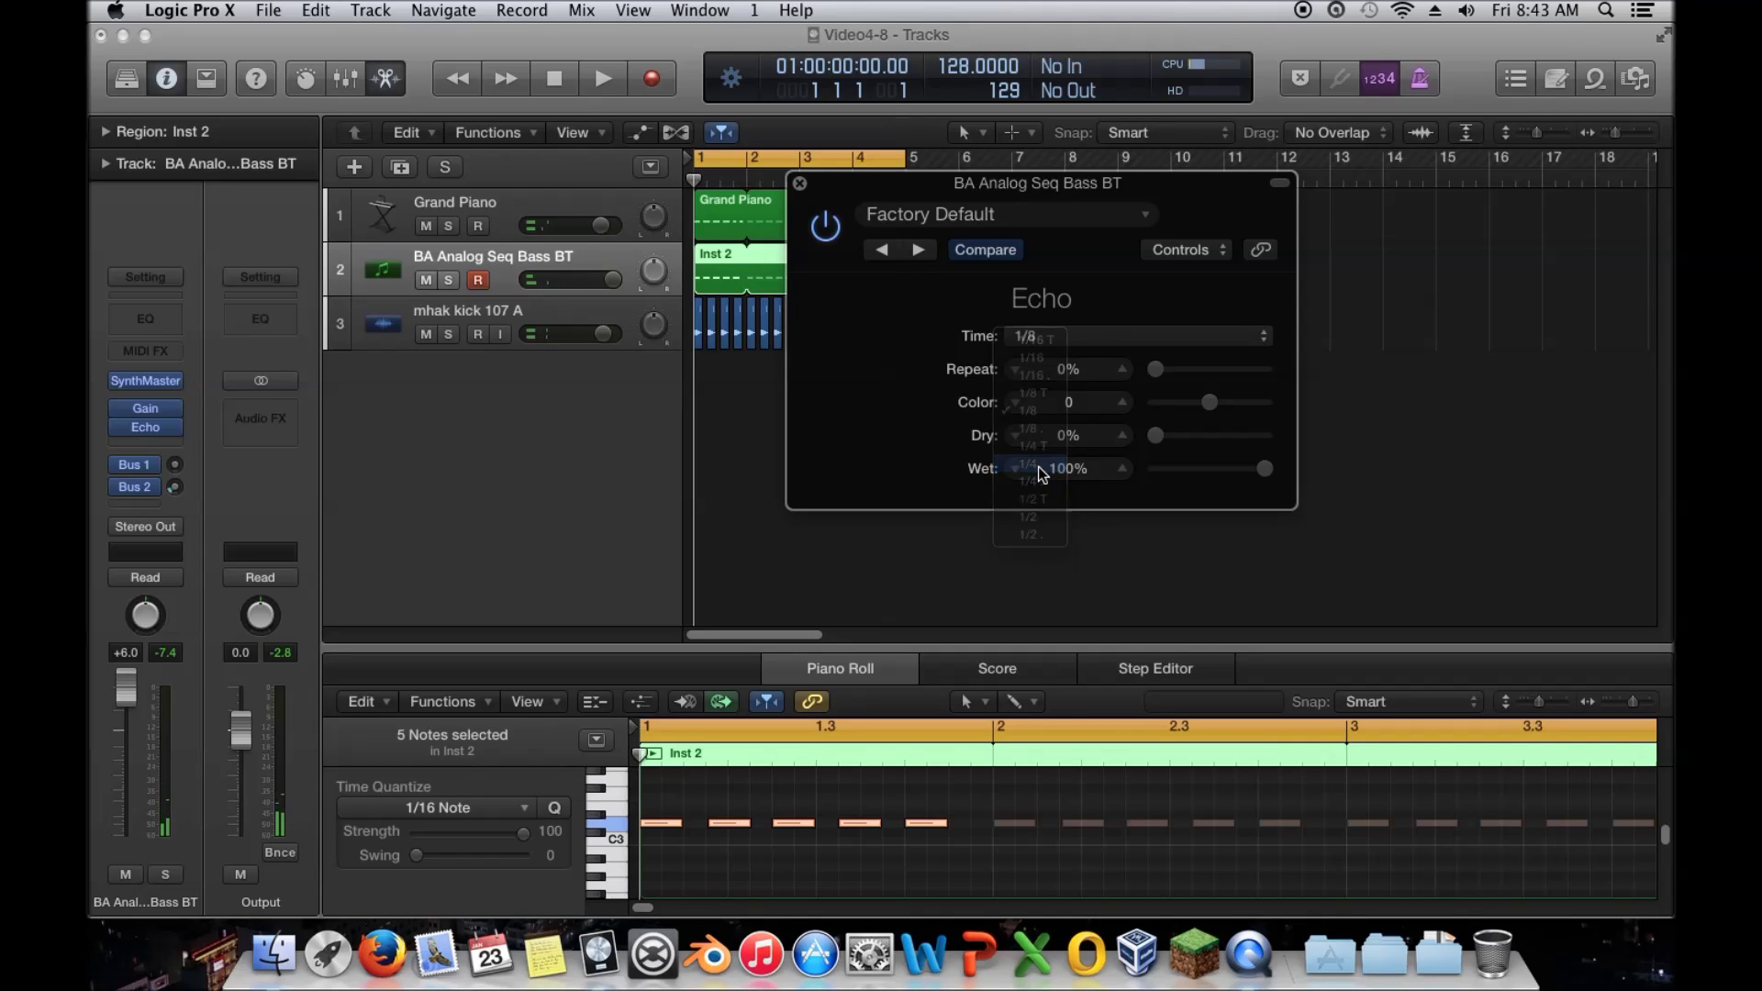
left_click(603, 80)
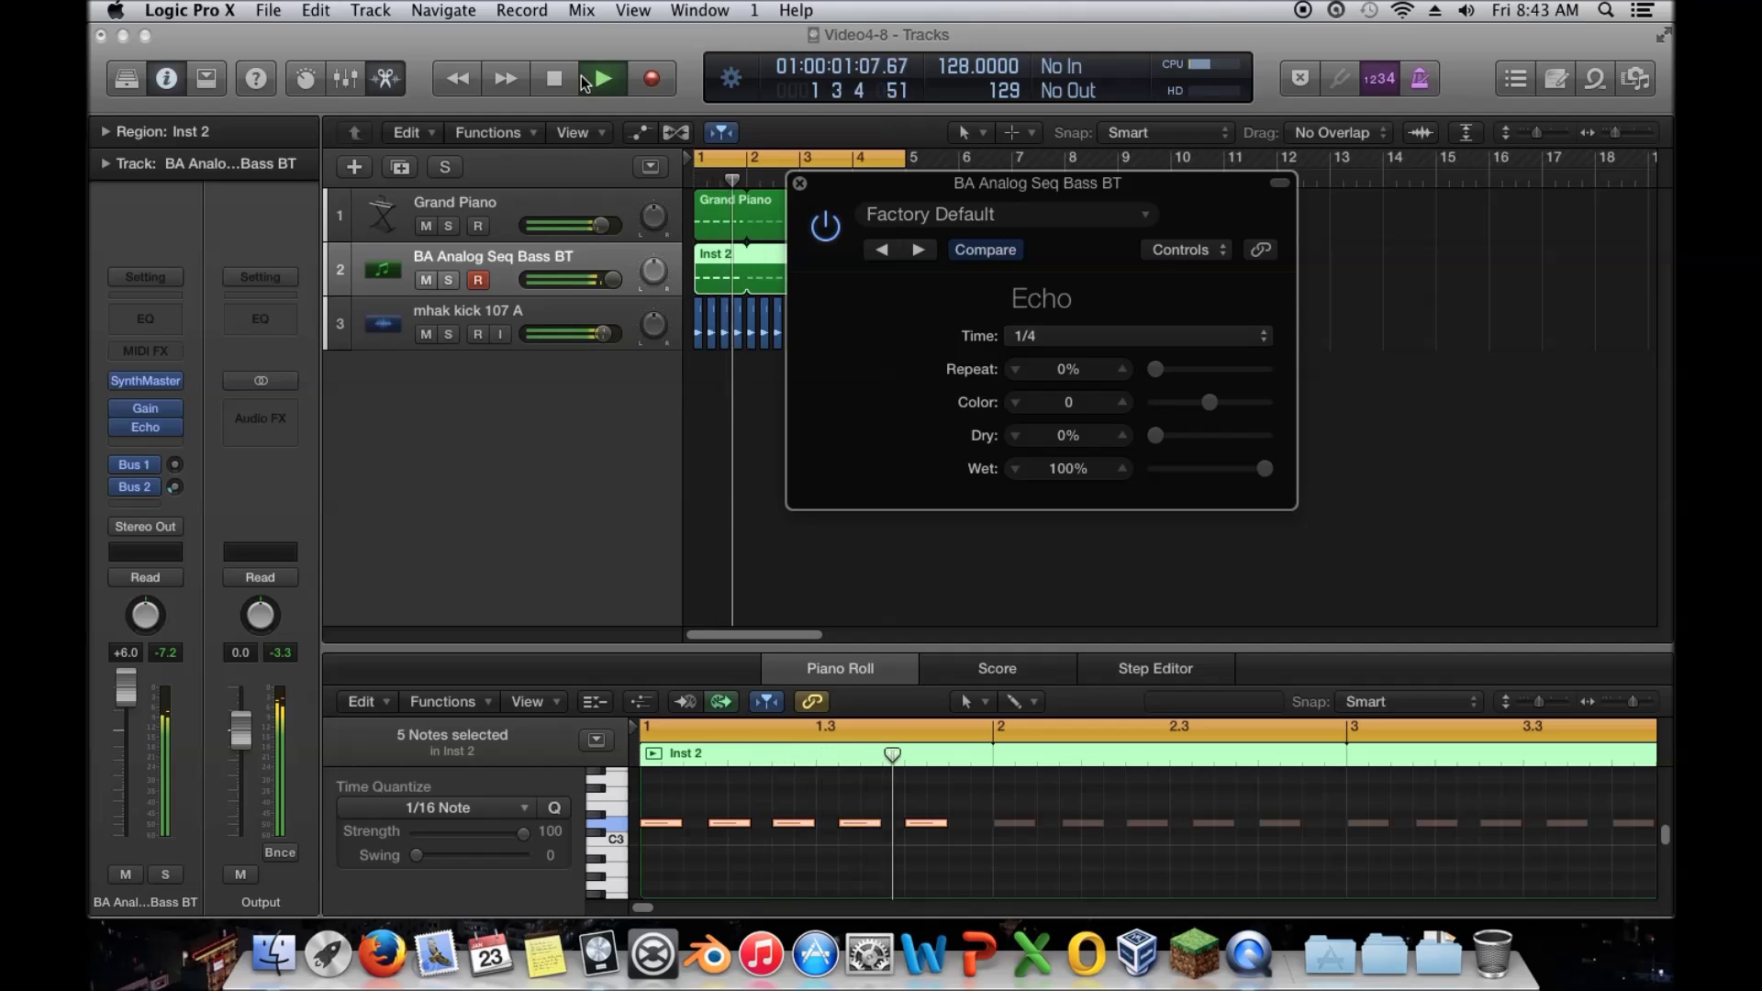
left_click(553, 78)
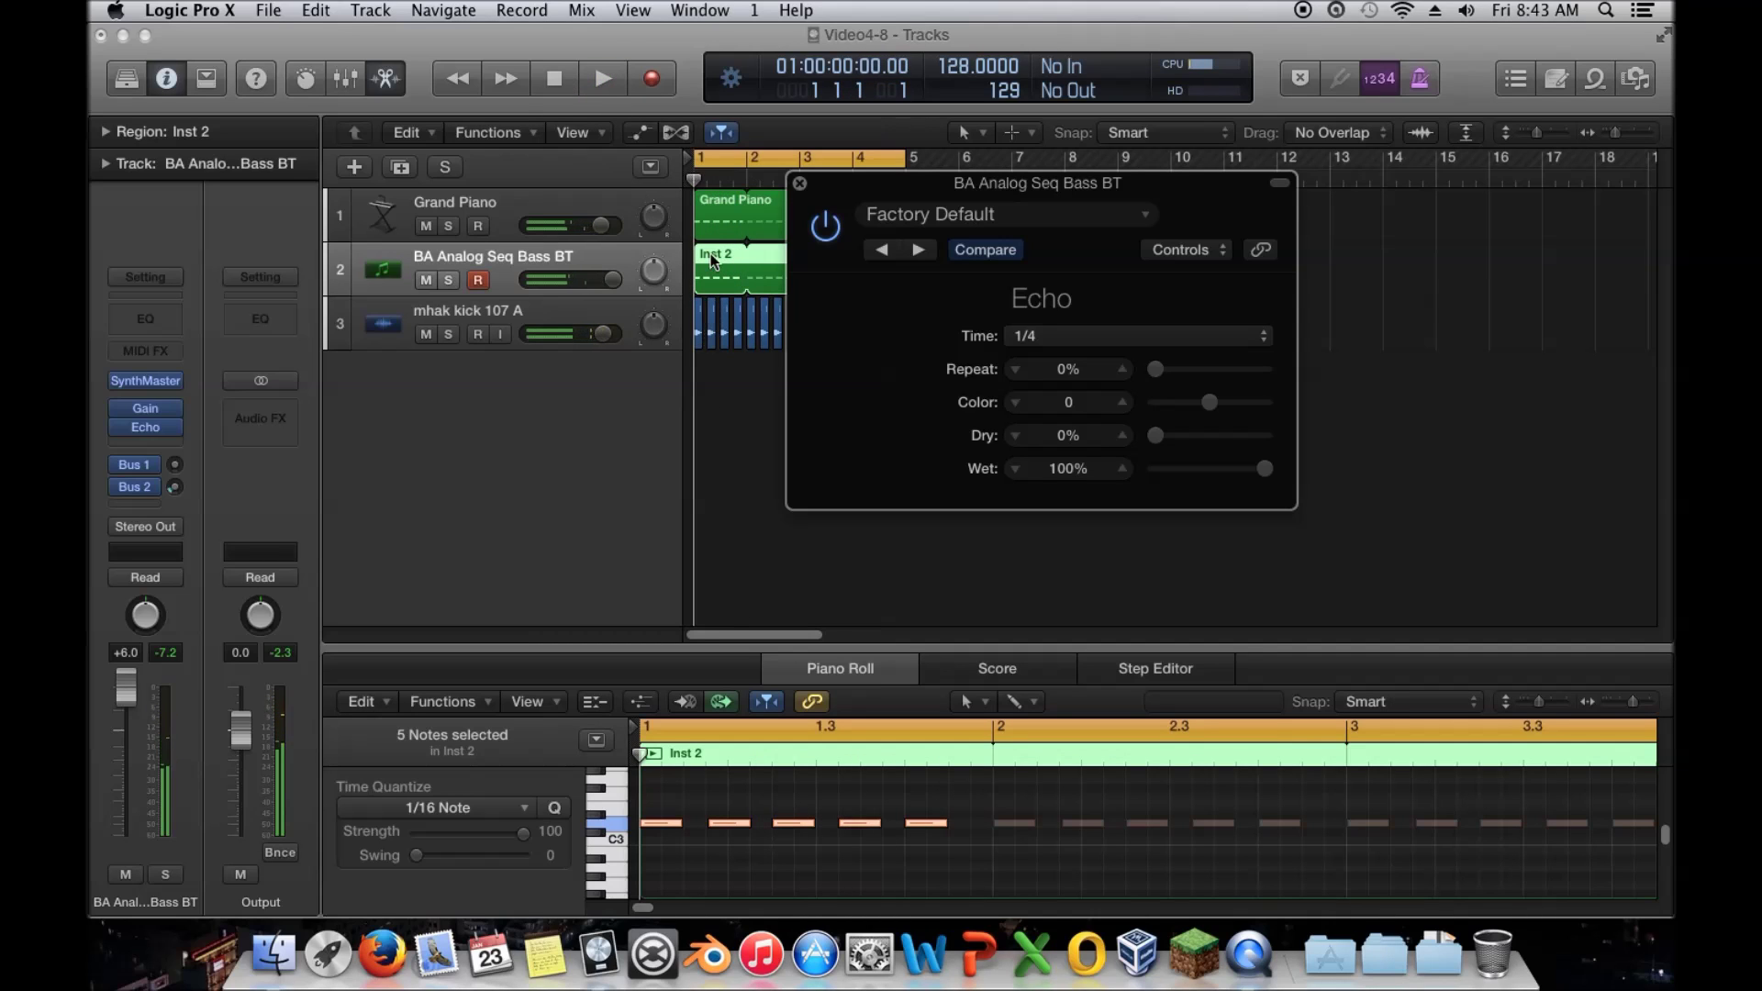
left_click(1070, 337)
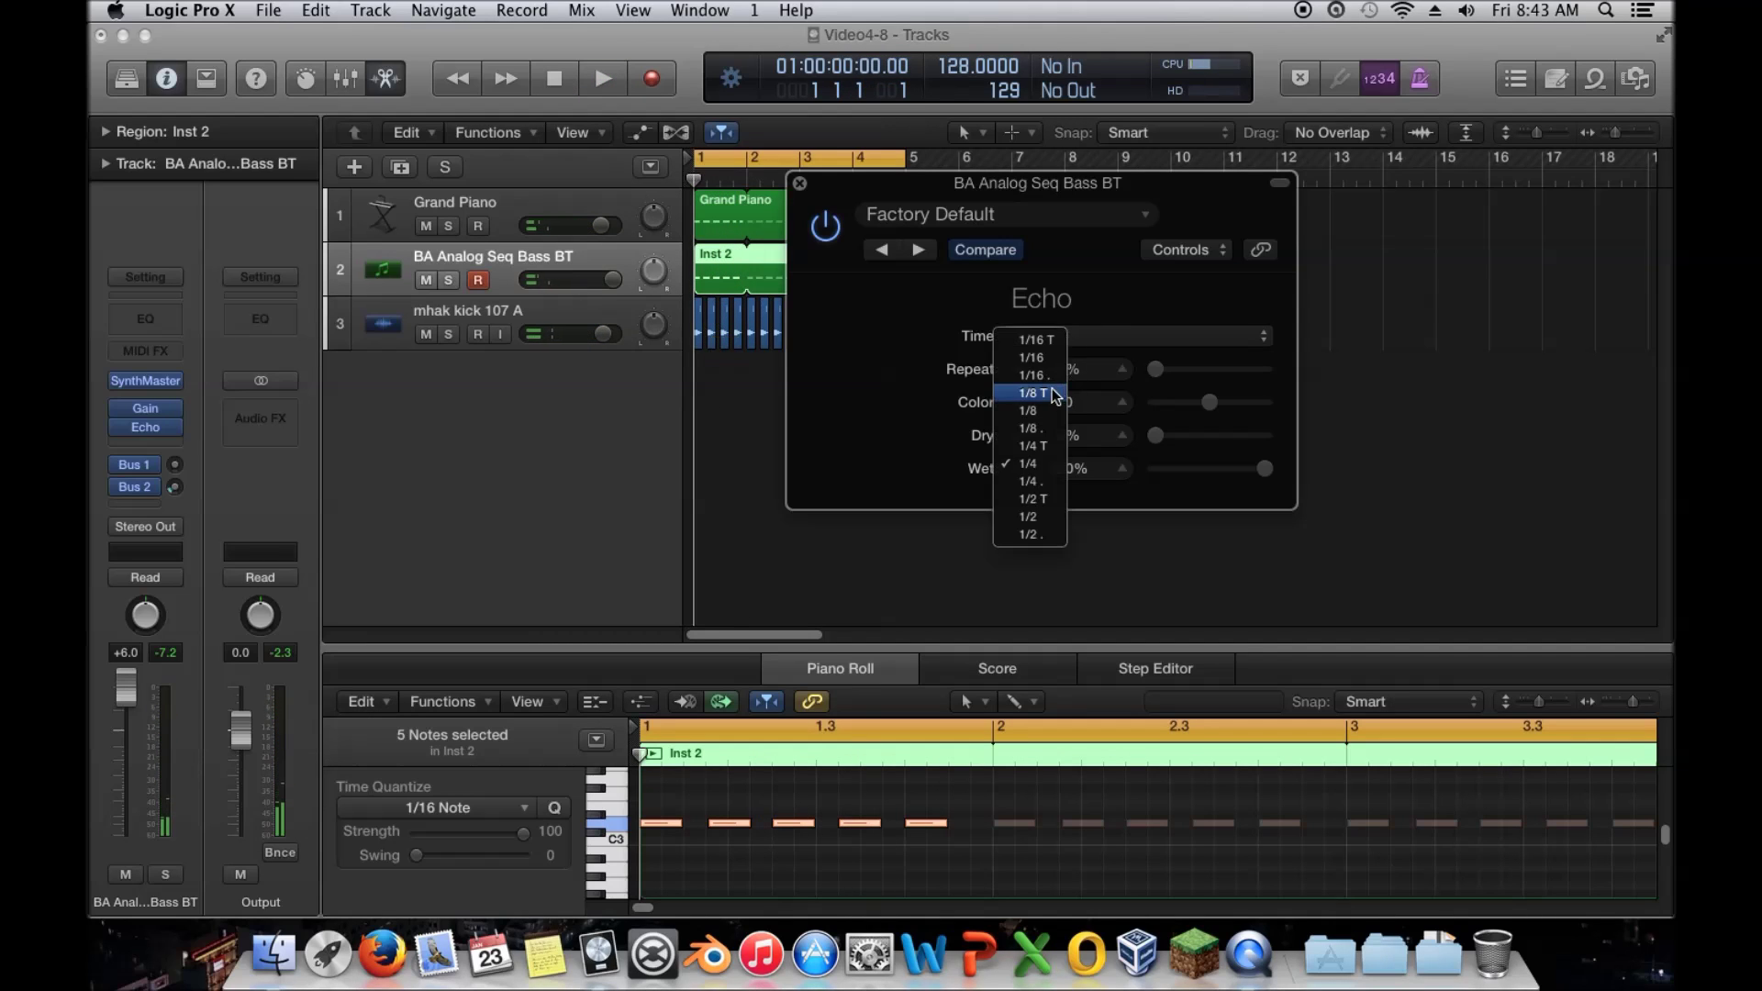
left_click(1081, 414)
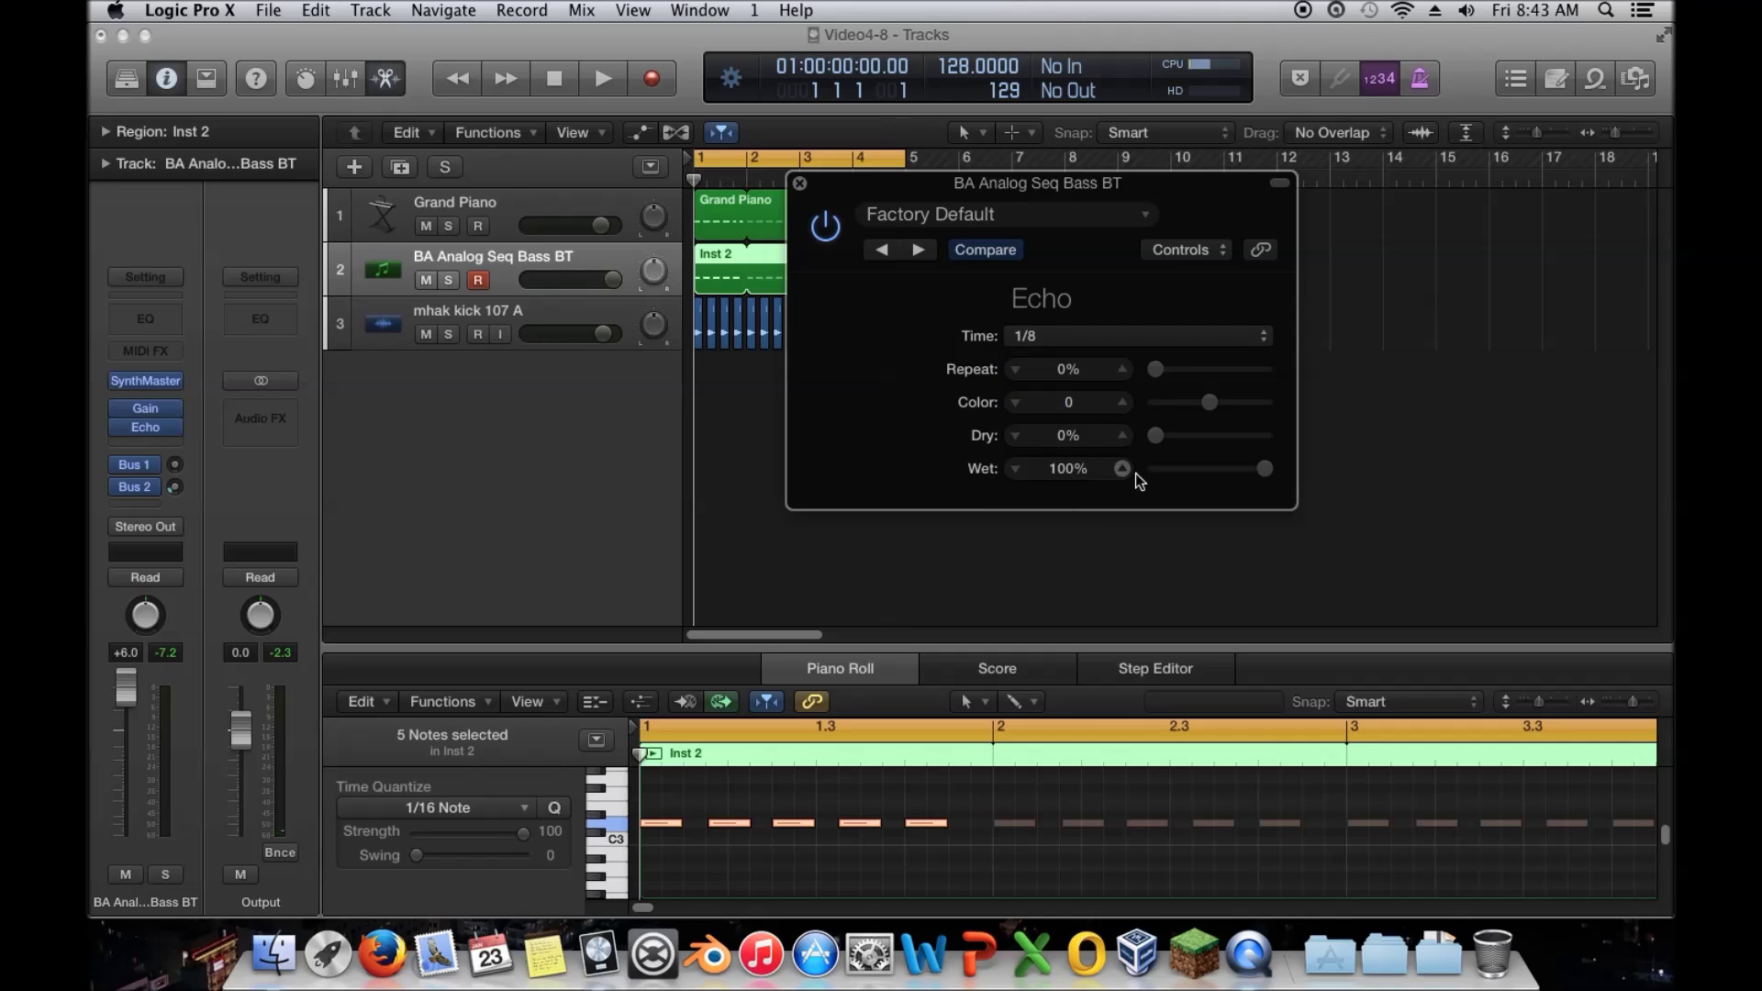
- Set the Echo's Dry to 100% and Wet to 77%, and play the arrangement to hear the mix
left_click_drag(1265, 470, 1343, 444)
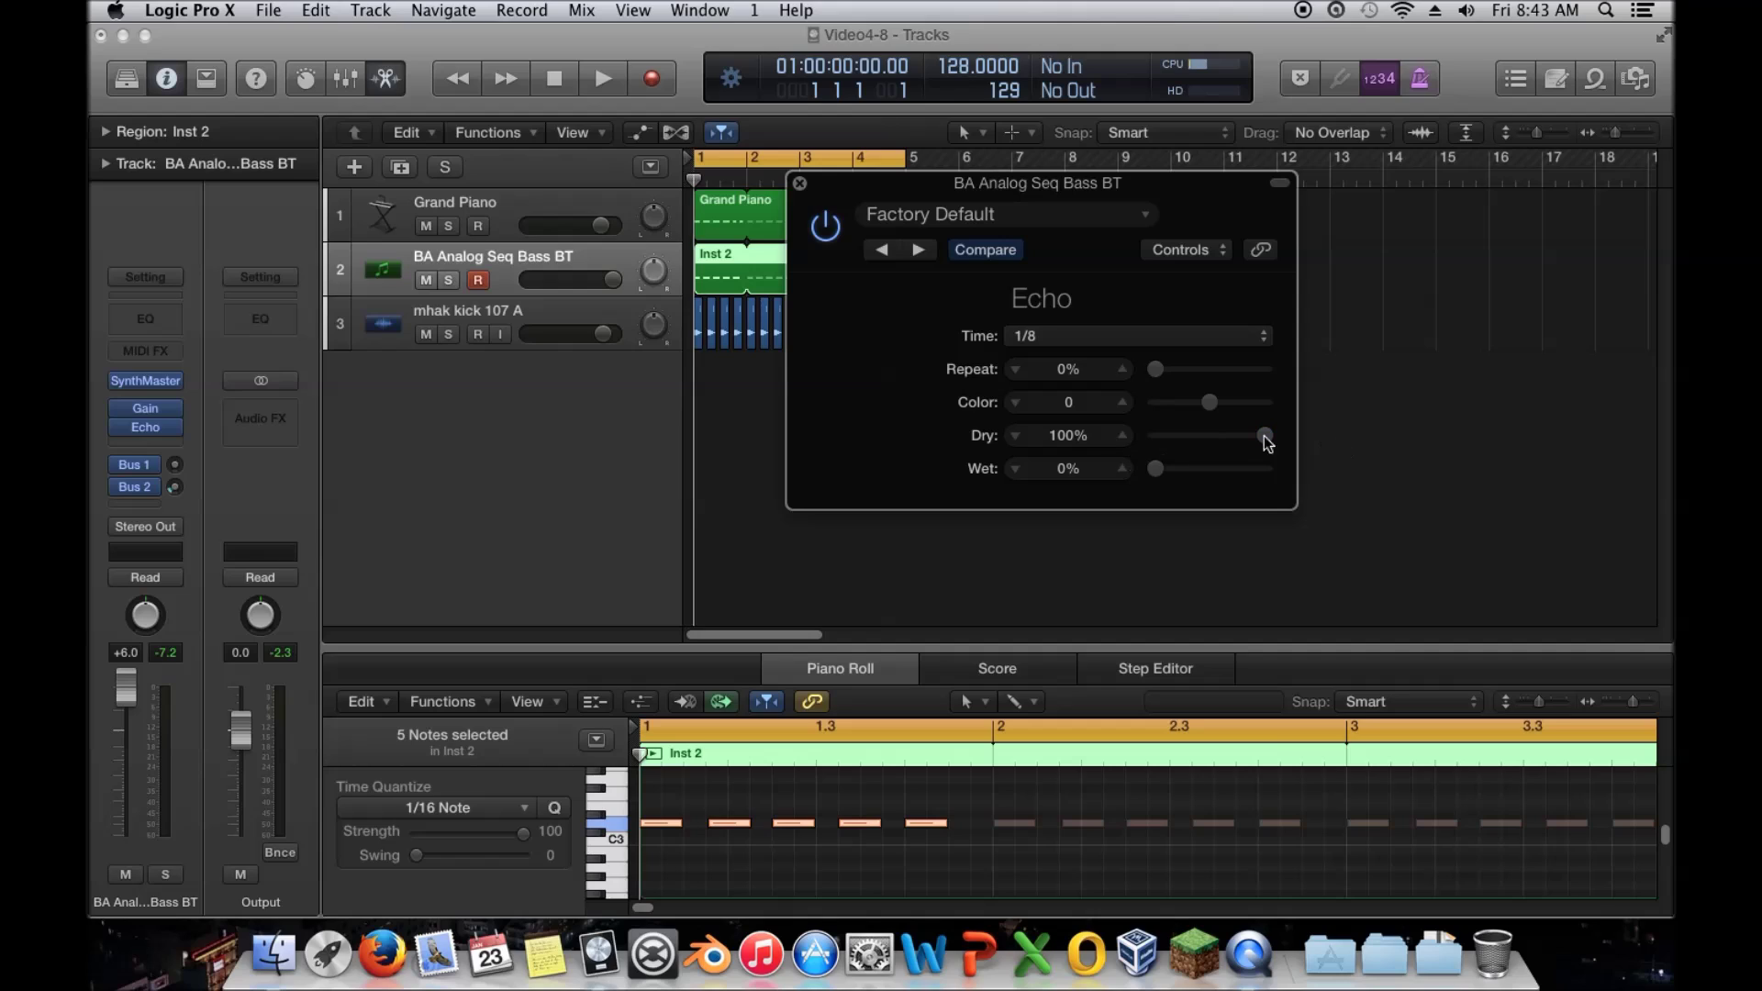
left_click_drag(1158, 471, 1245, 479)
left_click(604, 84)
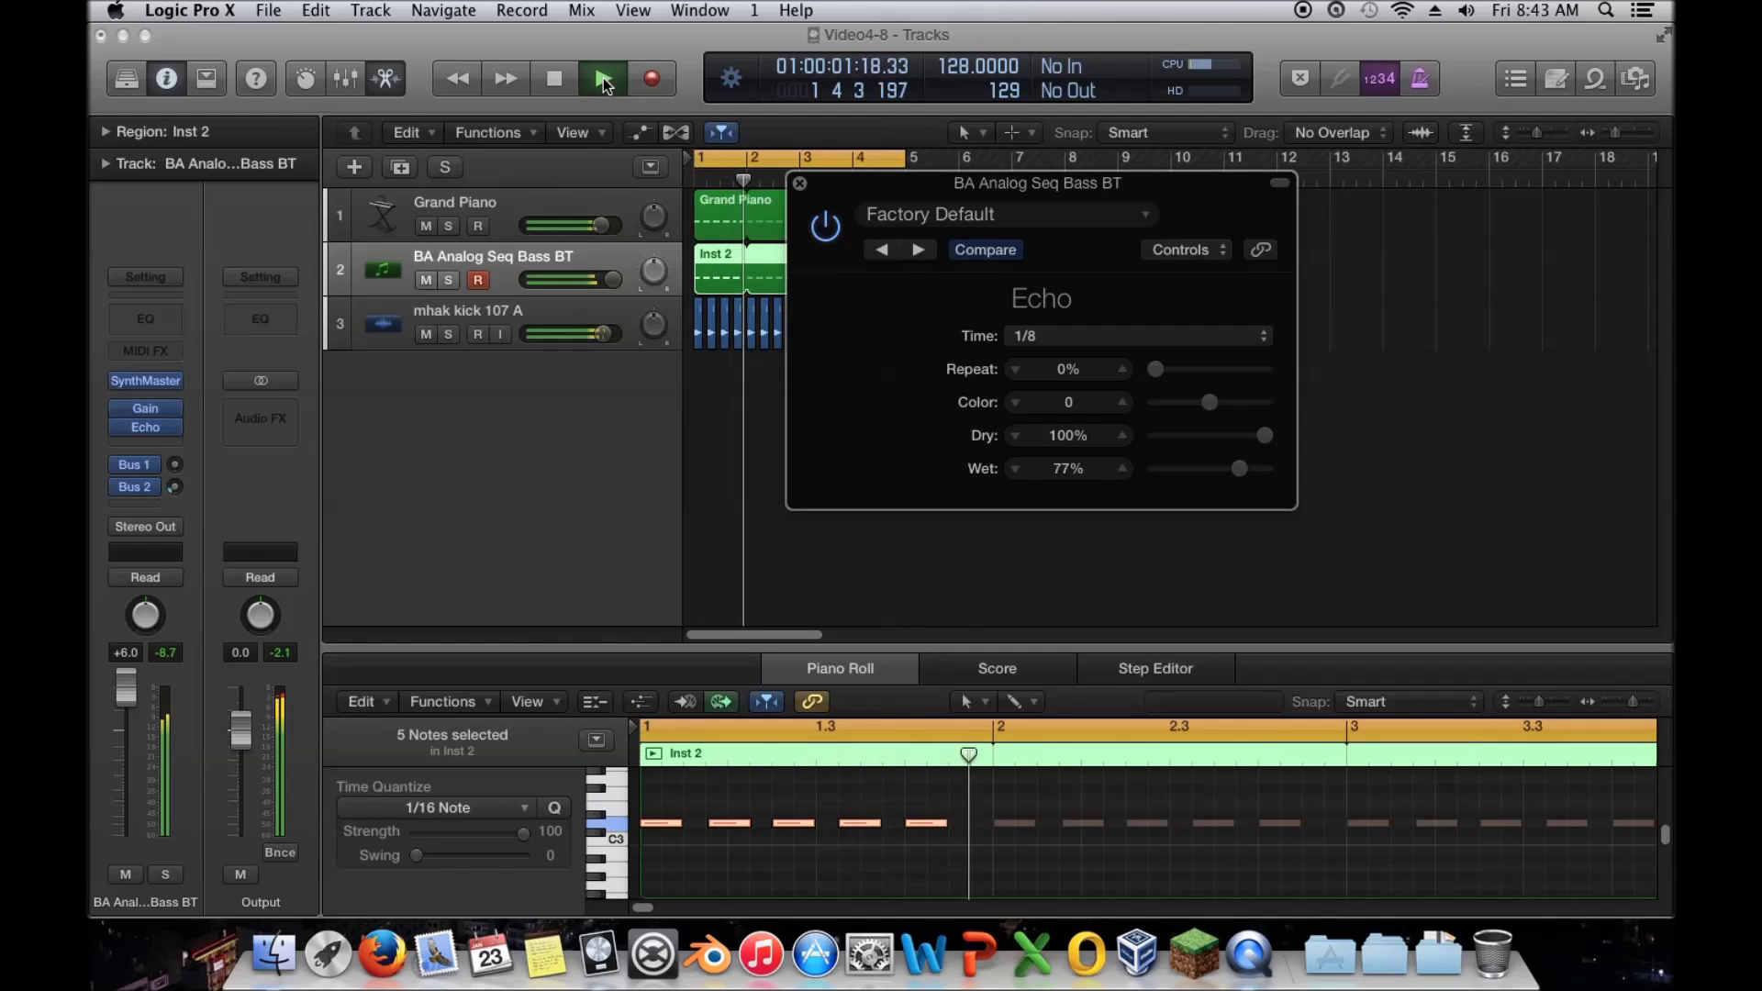
left_click(555, 83)
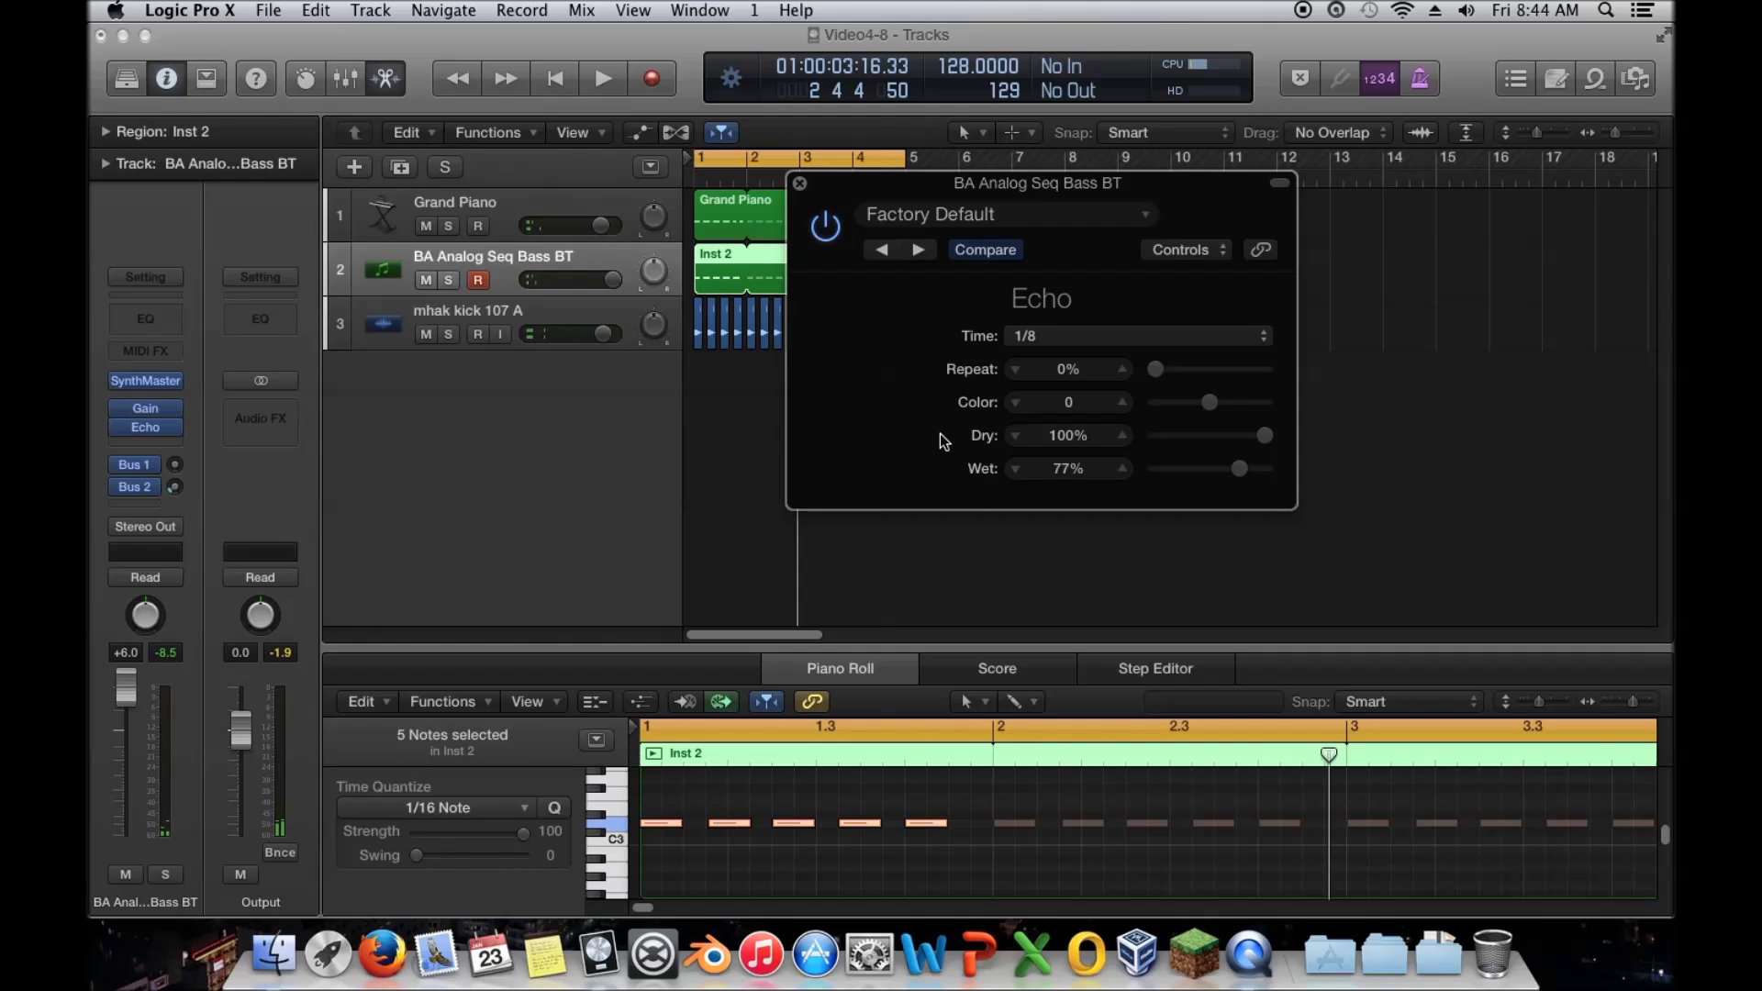
- Set the Echo's Repeat to 53% while playing the arrangement, and return the piano roll to bar 1
left_click_drag(863, 187, 771, 199)
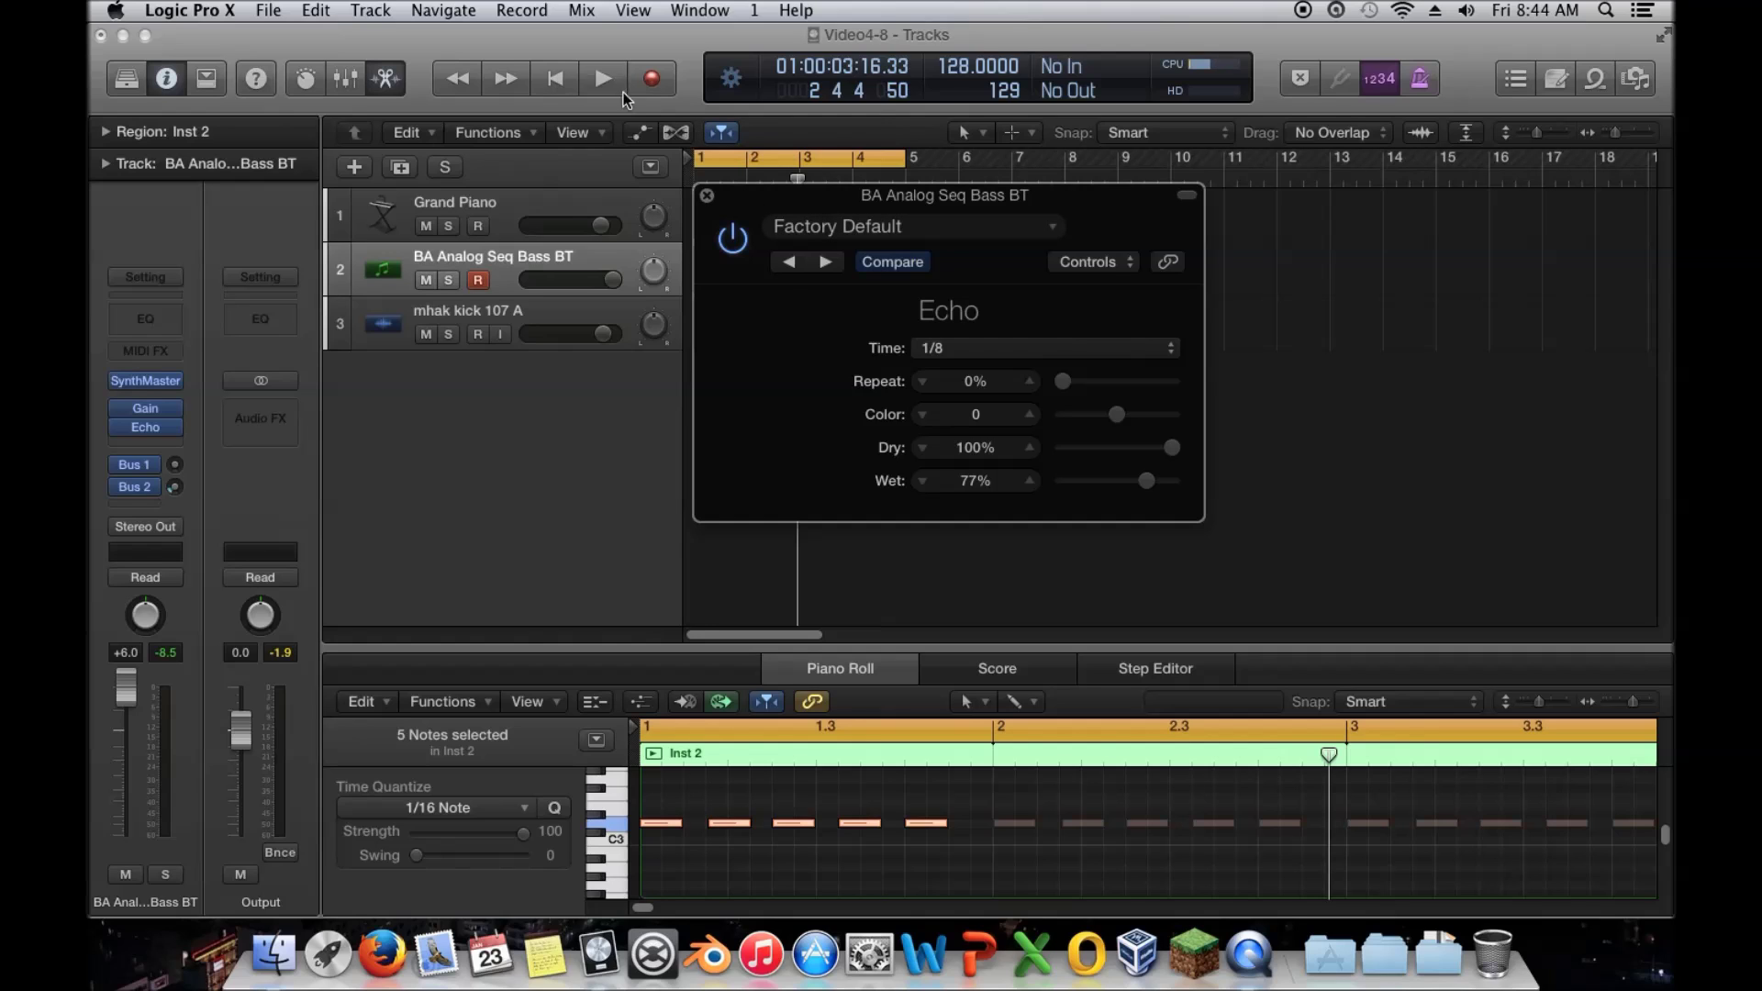
key("space")
left_click_drag(1068, 382, 1121, 386)
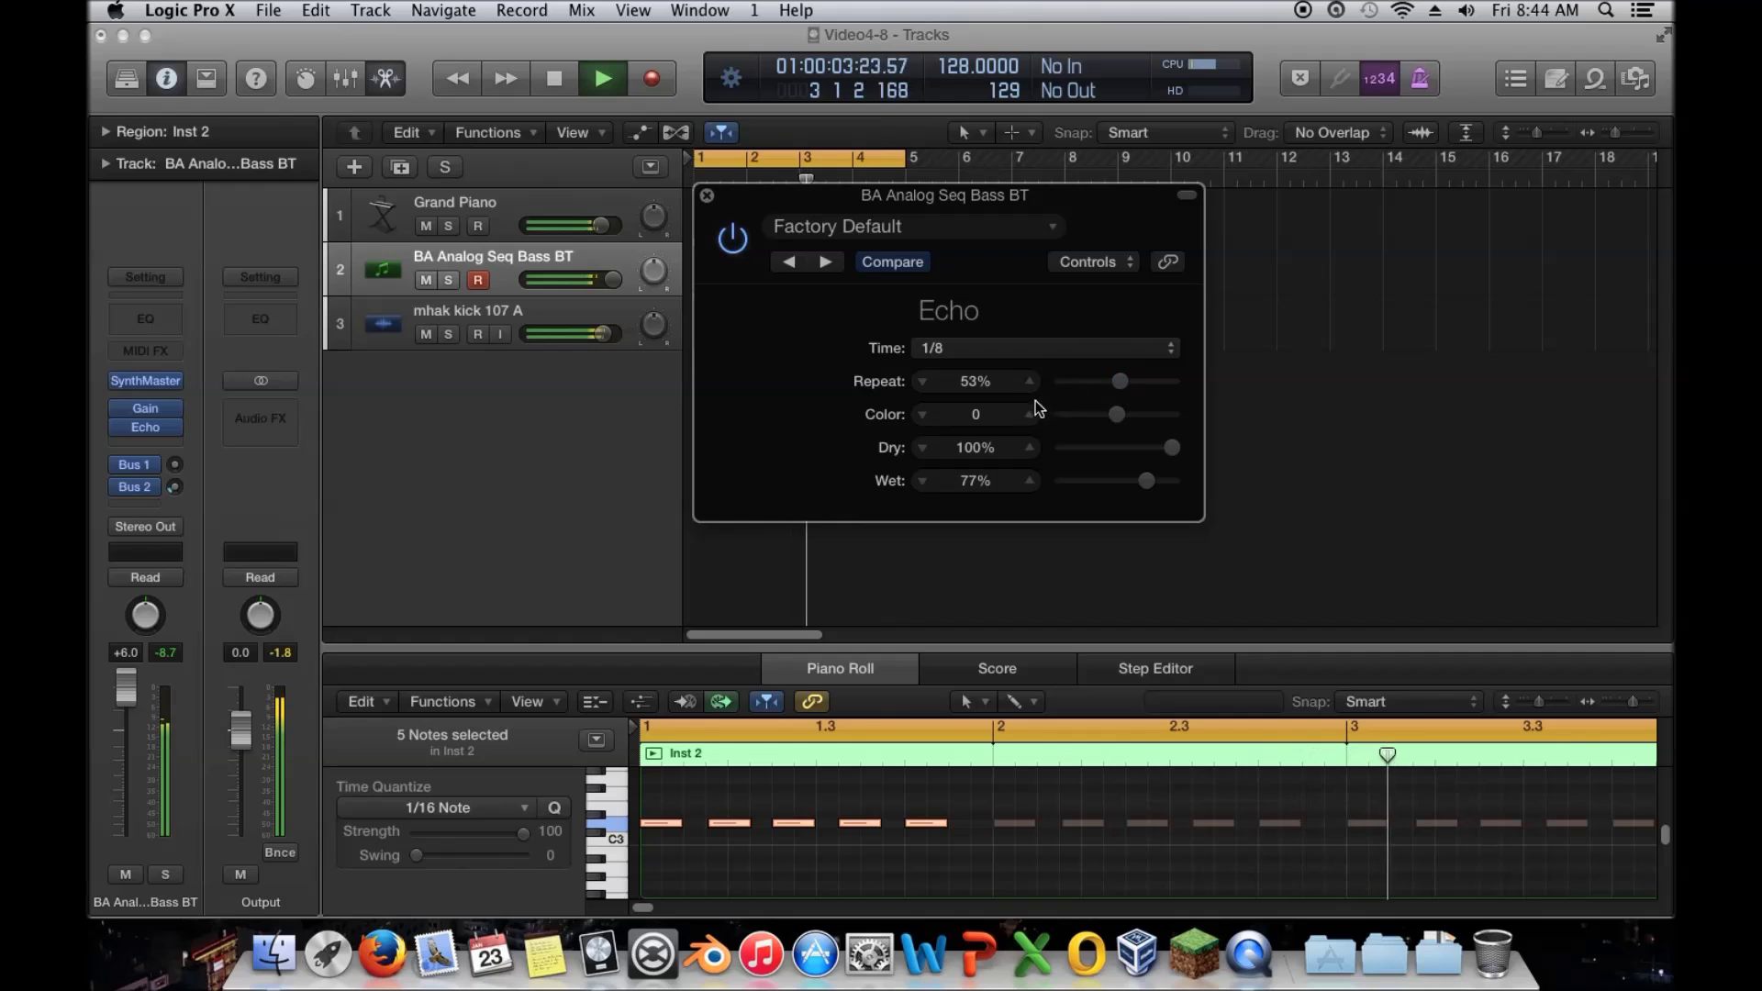
left_click(554, 80)
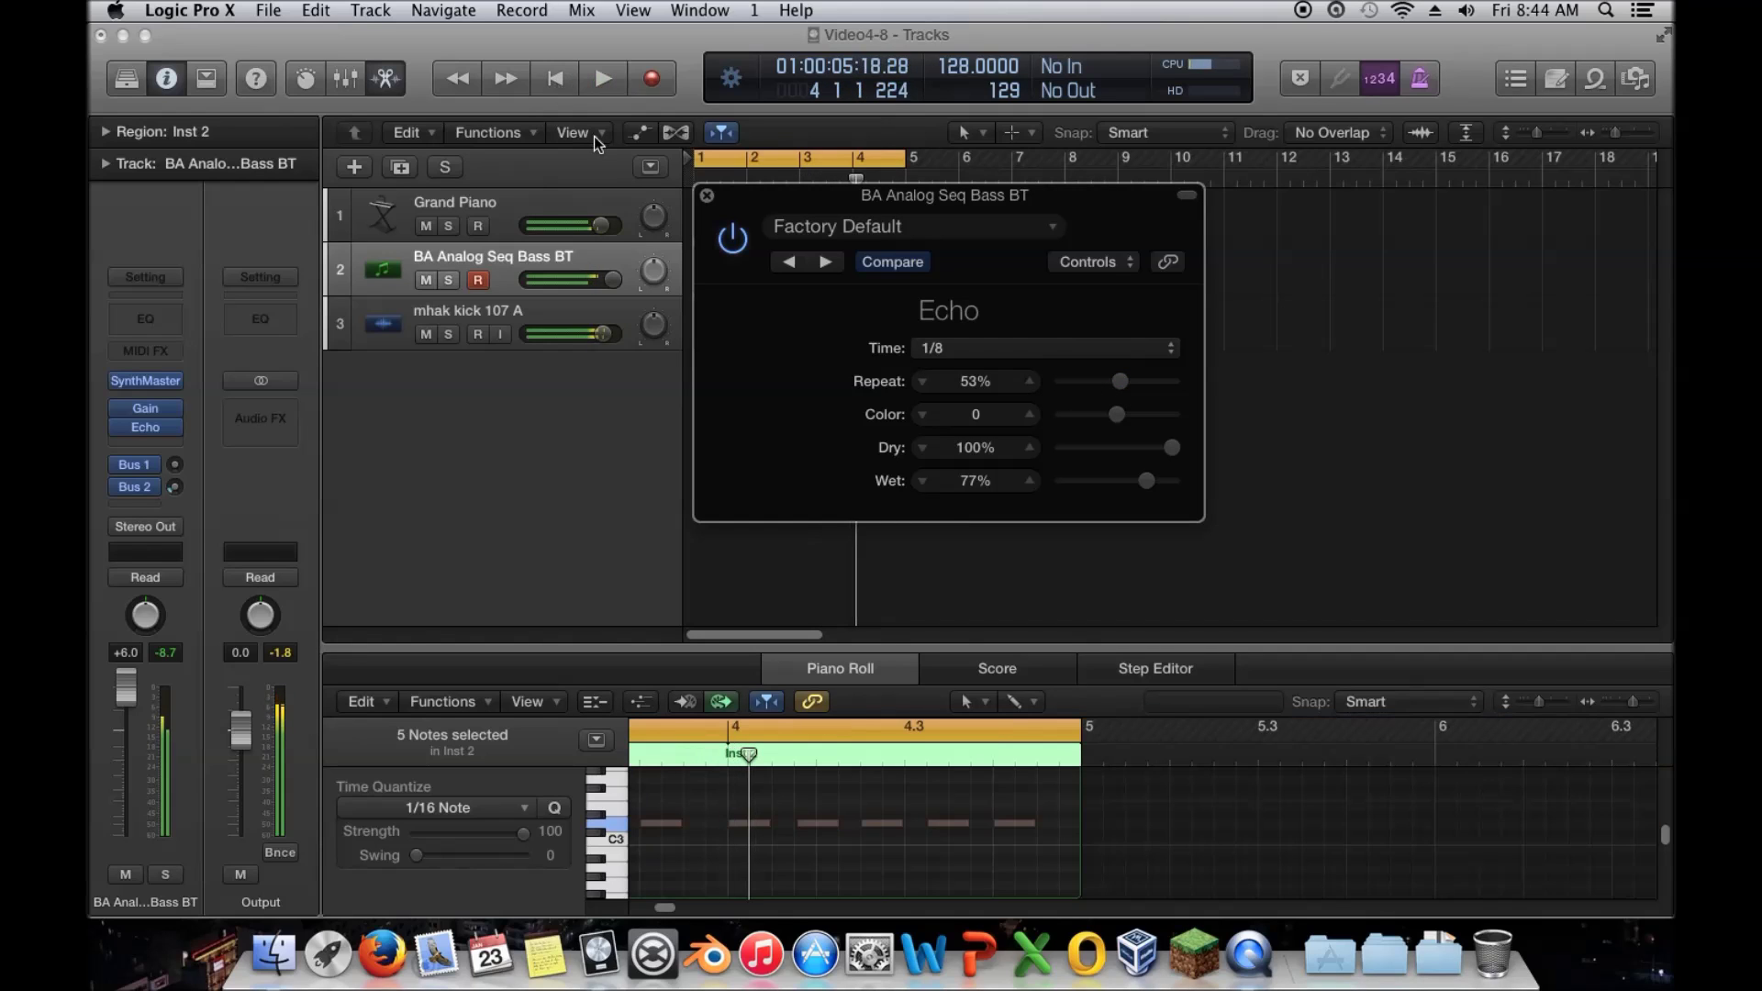
left_click_drag(768, 202, 913, 197)
left_click_drag(666, 907, 630, 904)
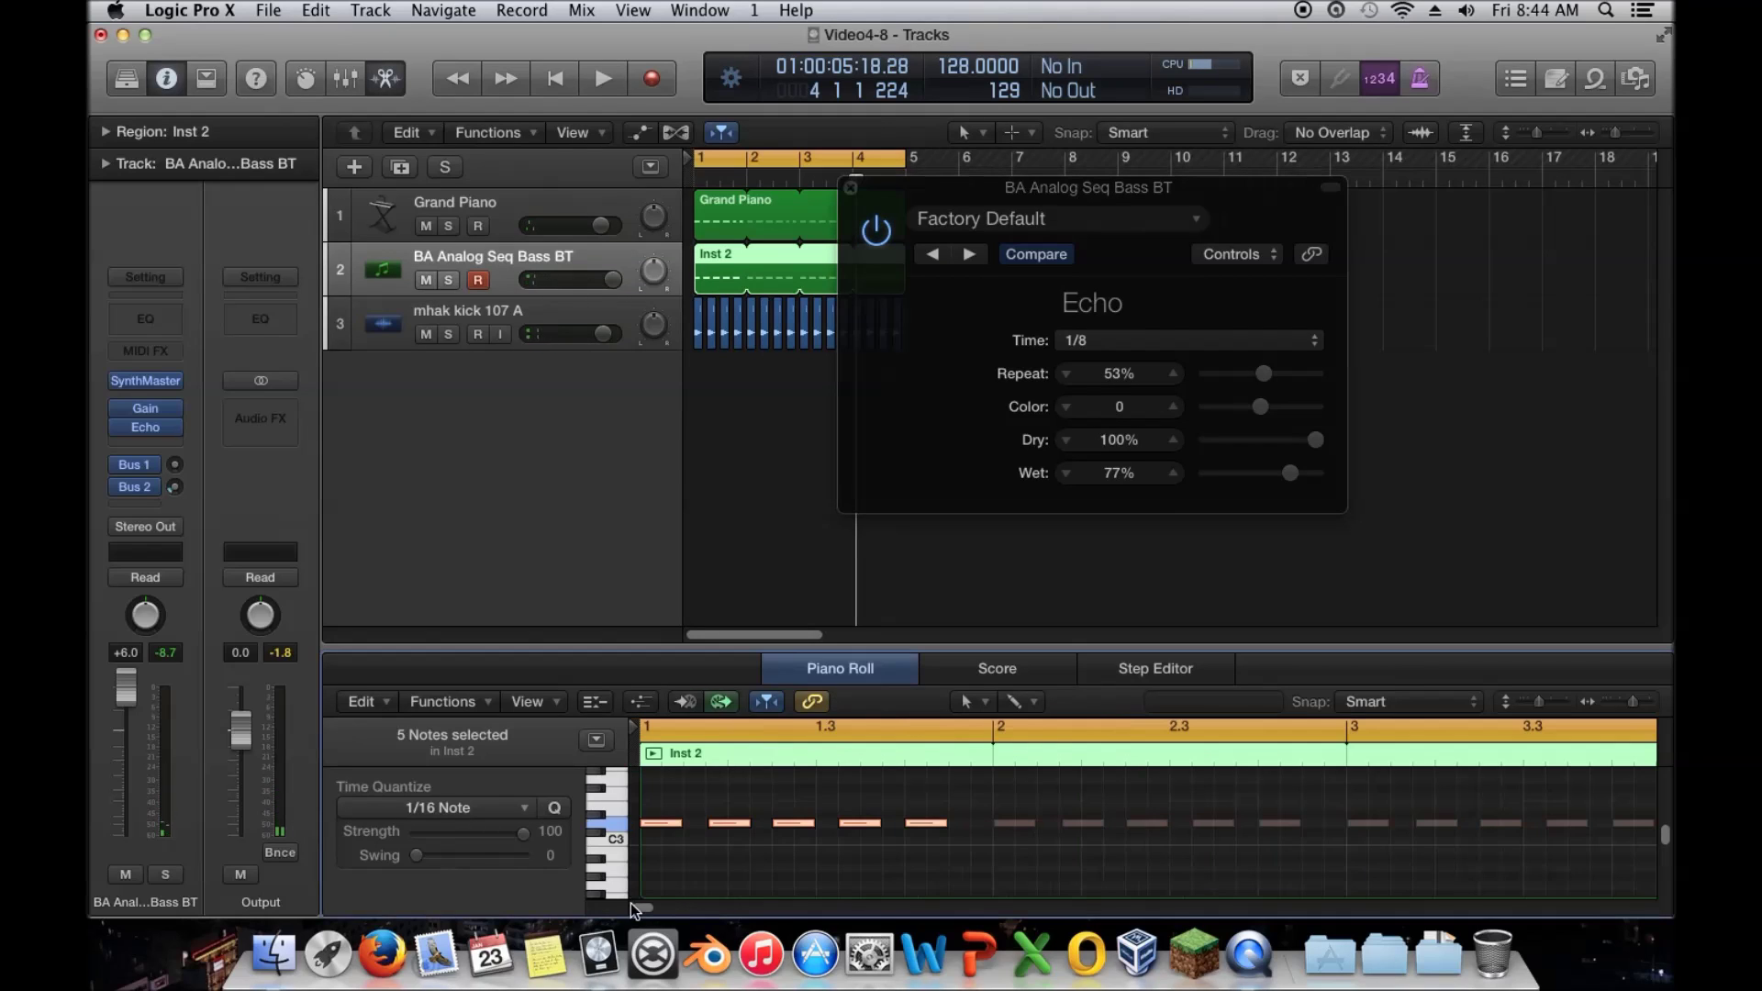
- Set the Echo's Repeat to 90%, audition the first bass note before and after the change, and close the Echo window
left_click(705, 862)
left_click(656, 826)
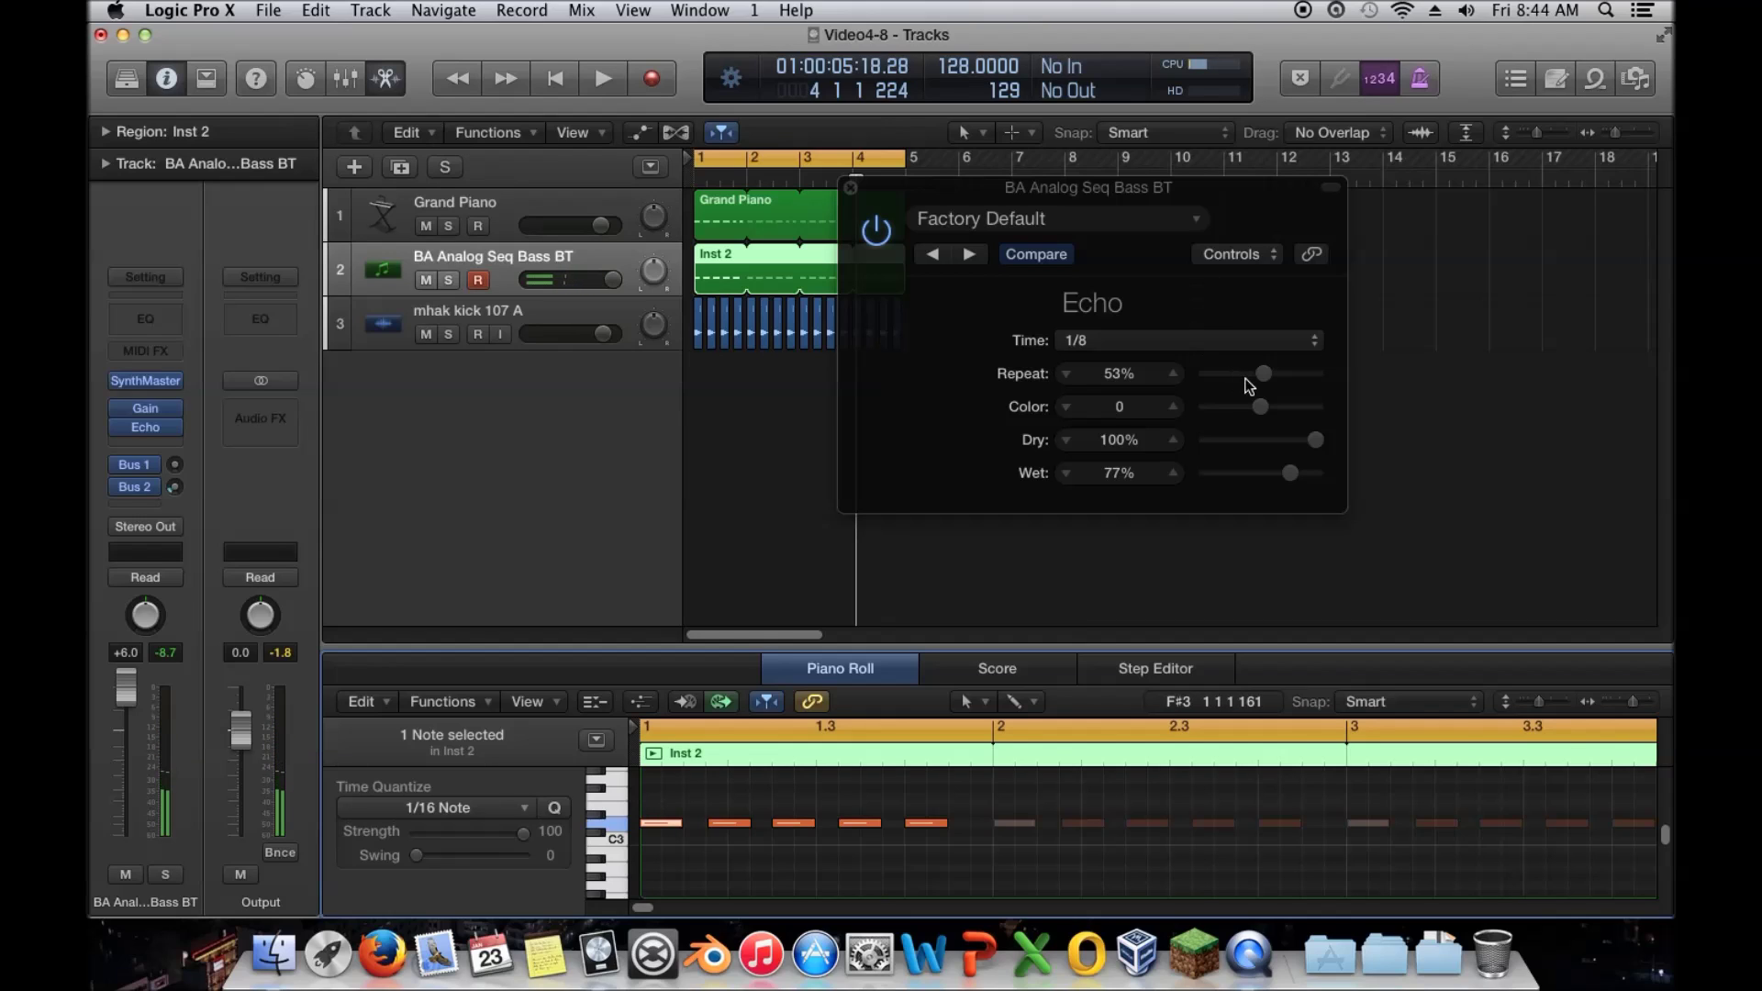
left_click_drag(1264, 373, 1305, 373)
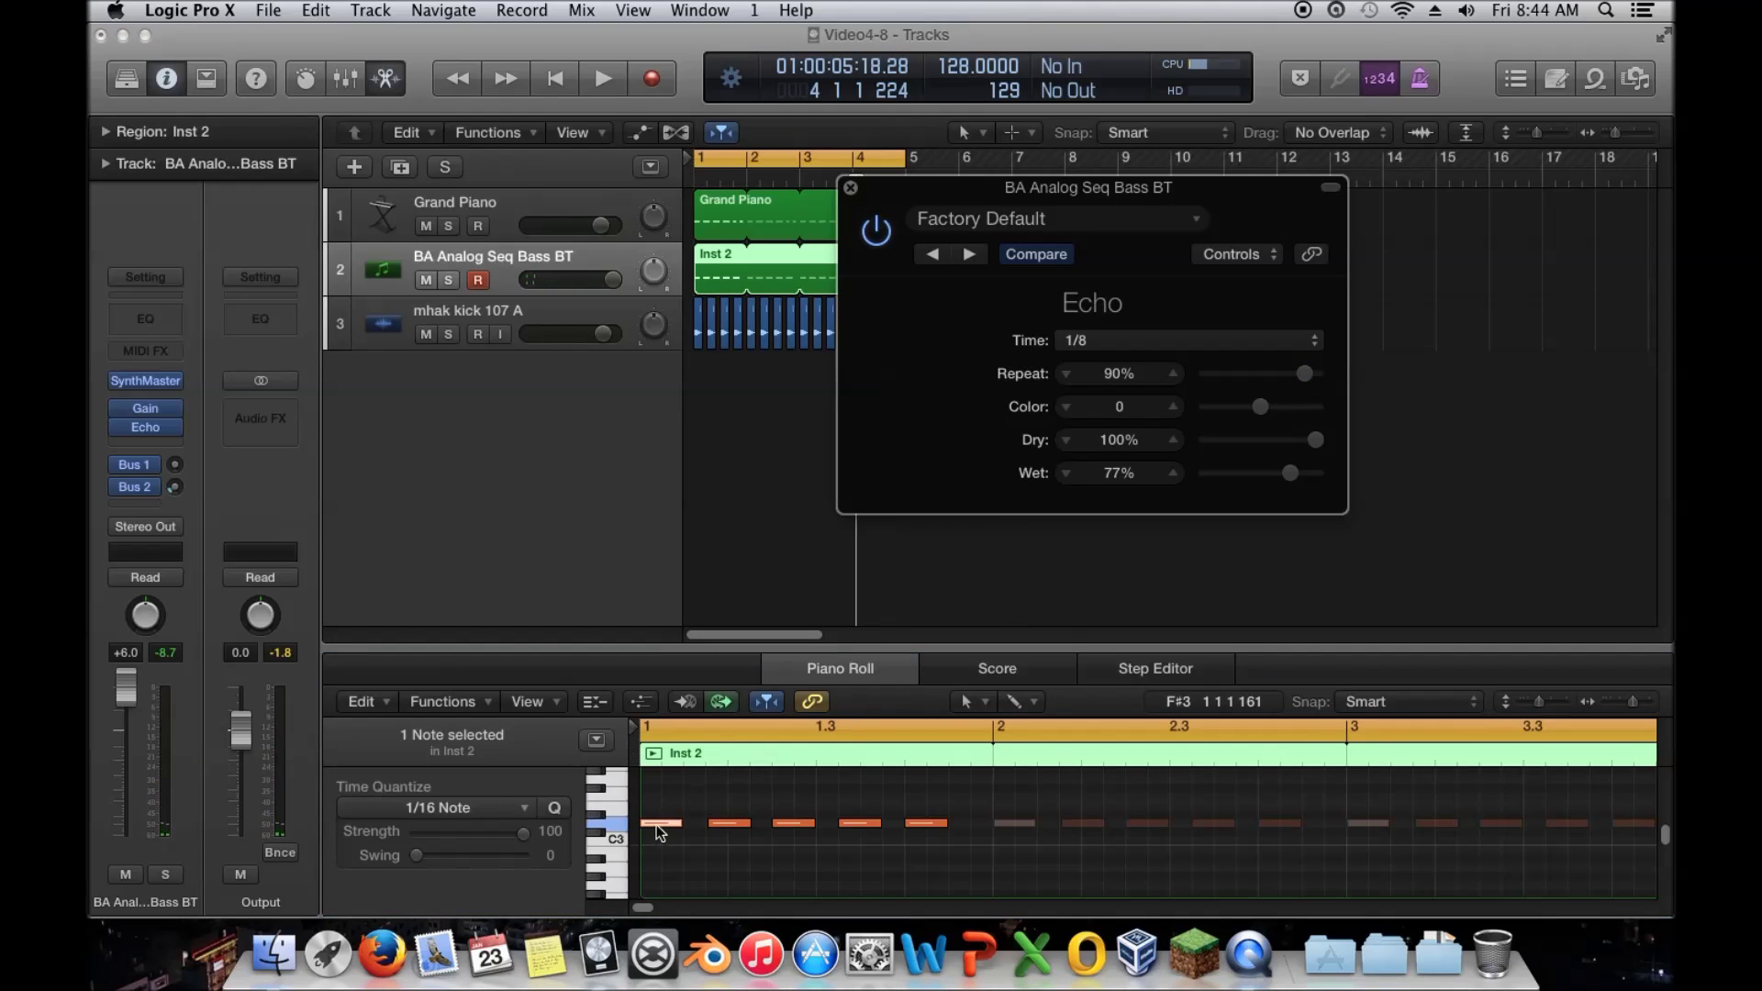
left_click(711, 781)
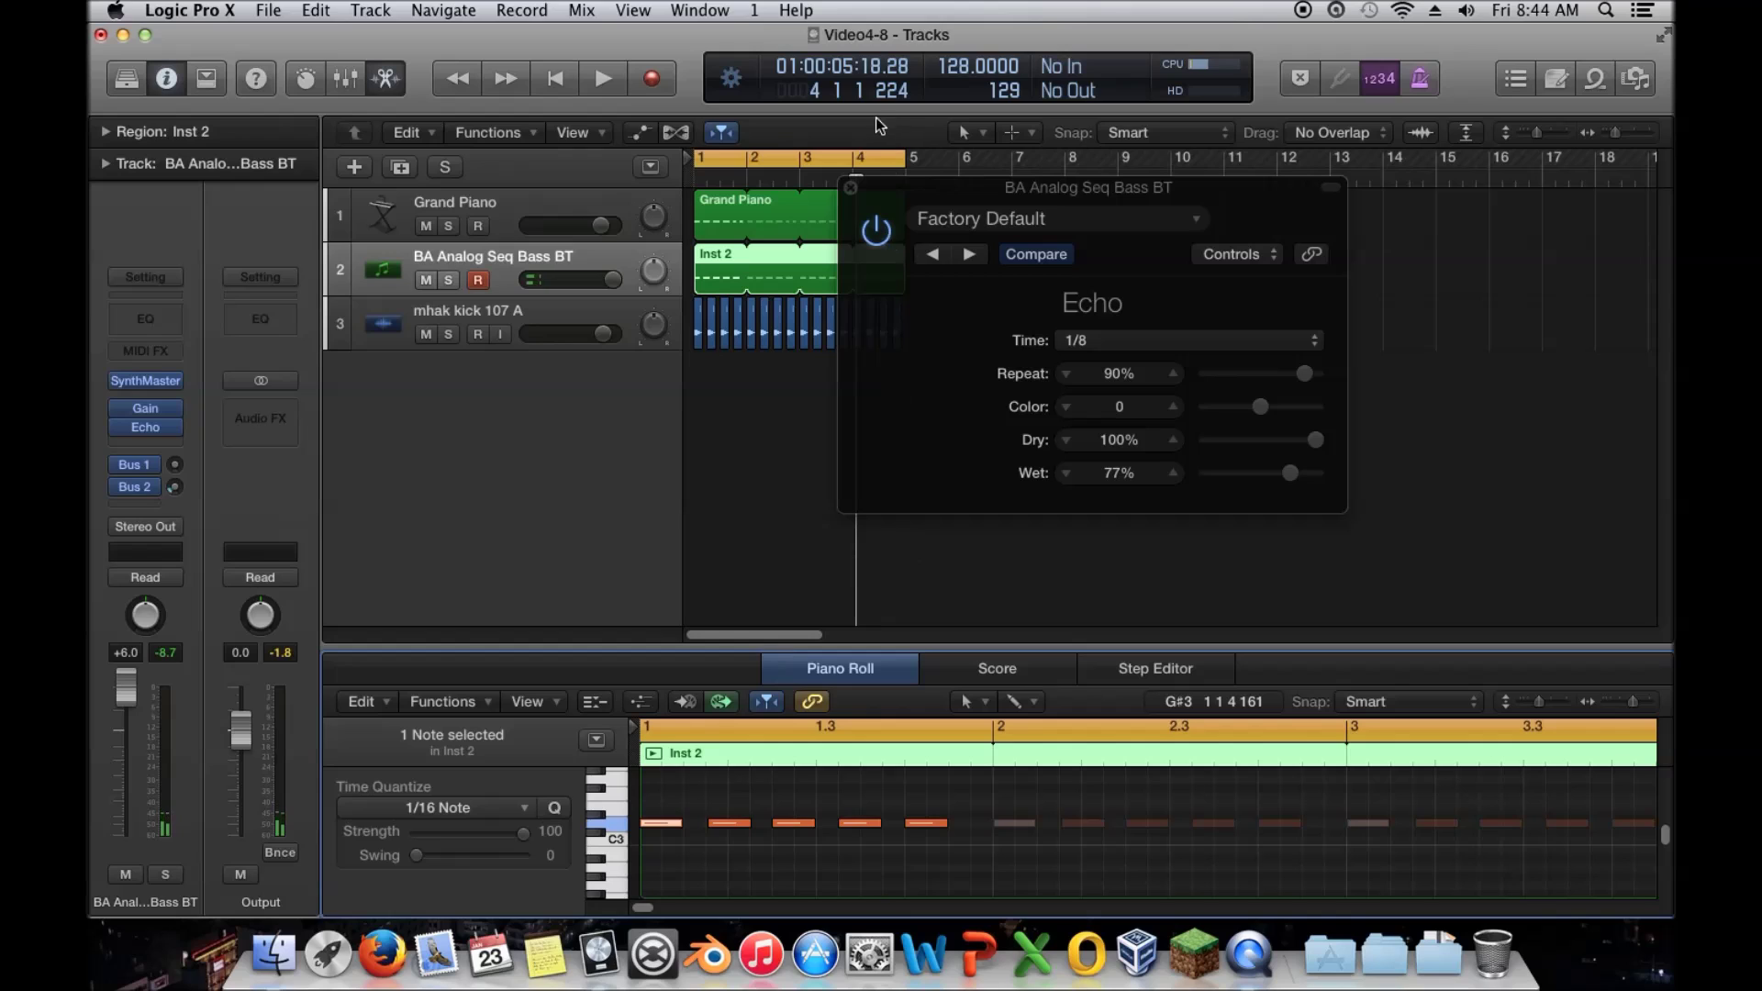
left_click(850, 189)
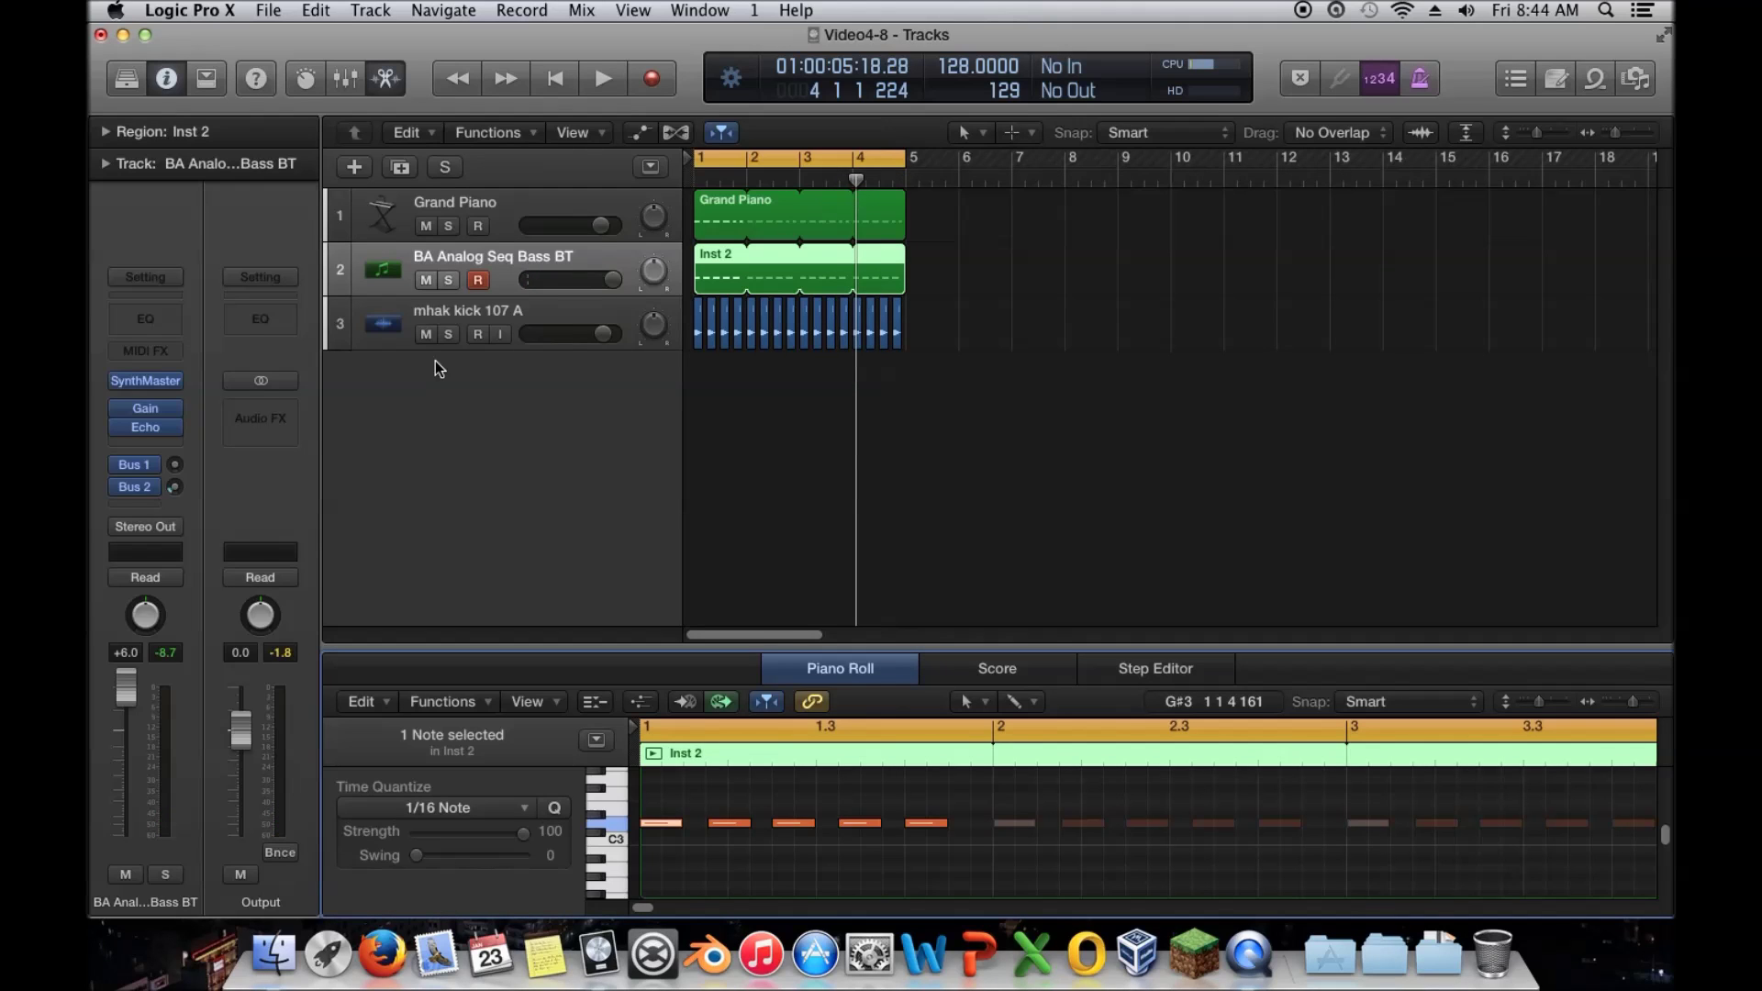
- Replace the Echo on the bass track with a Stereo Delay, open it and move its window clear of the track regions
left_click(139, 427)
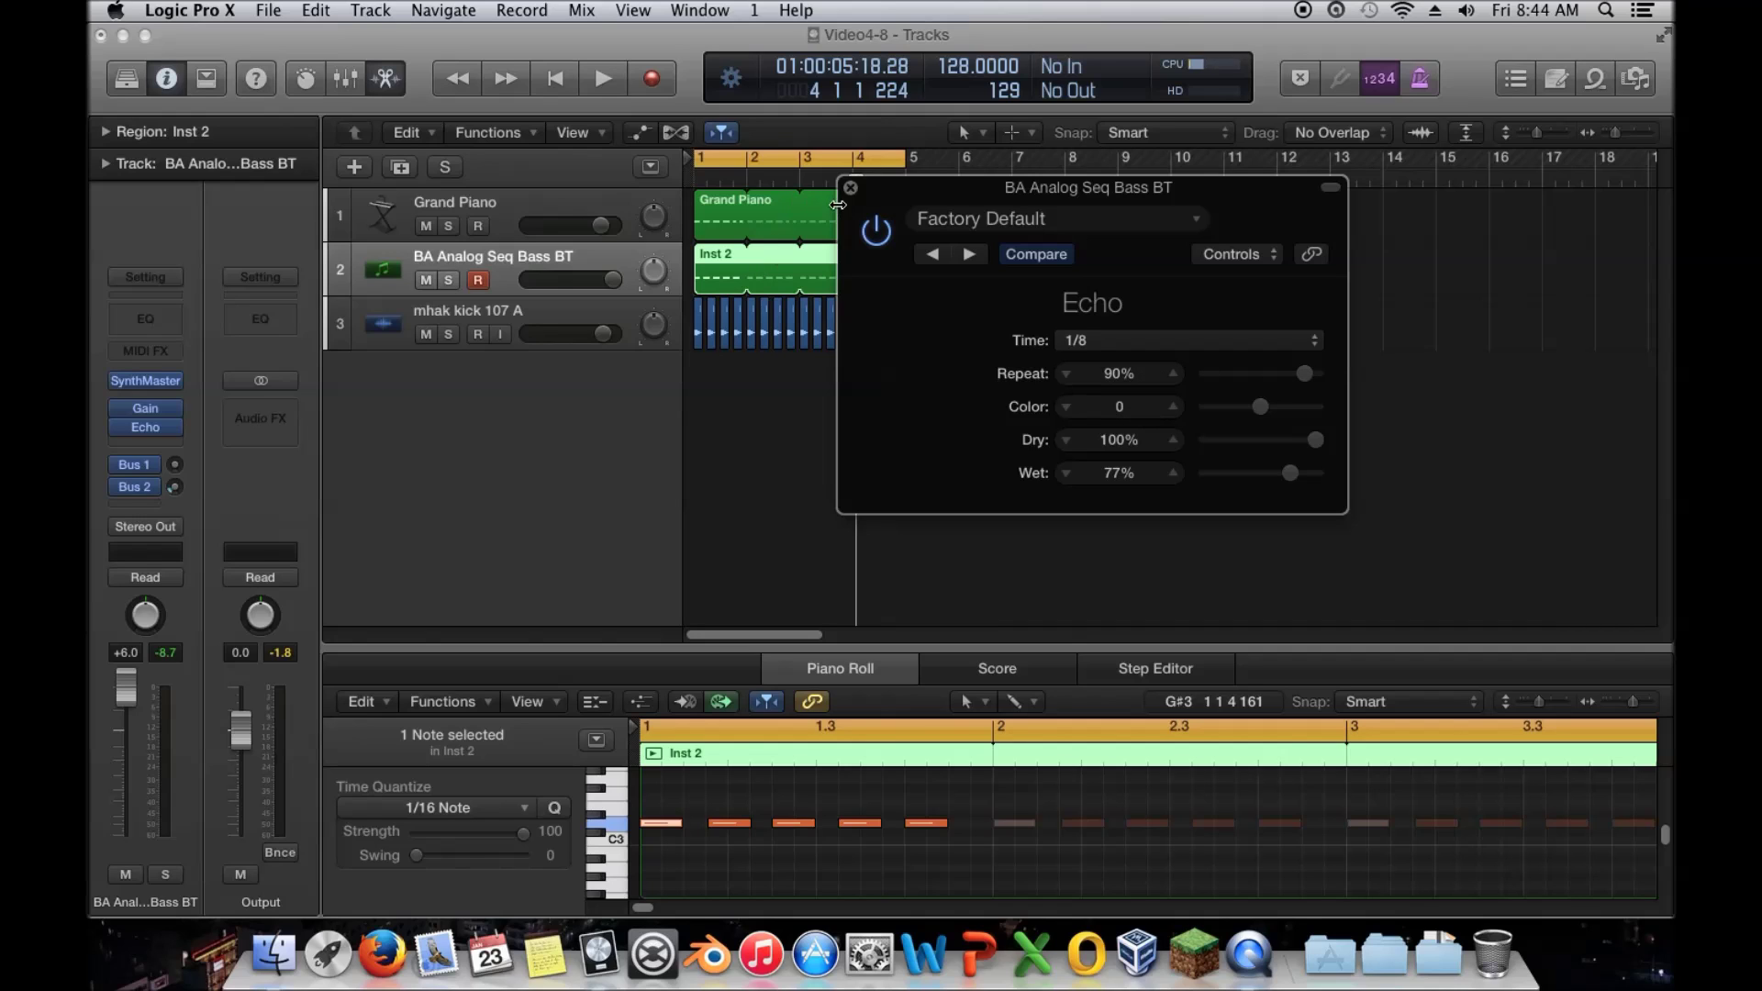
left_click(850, 189)
left_click(177, 428)
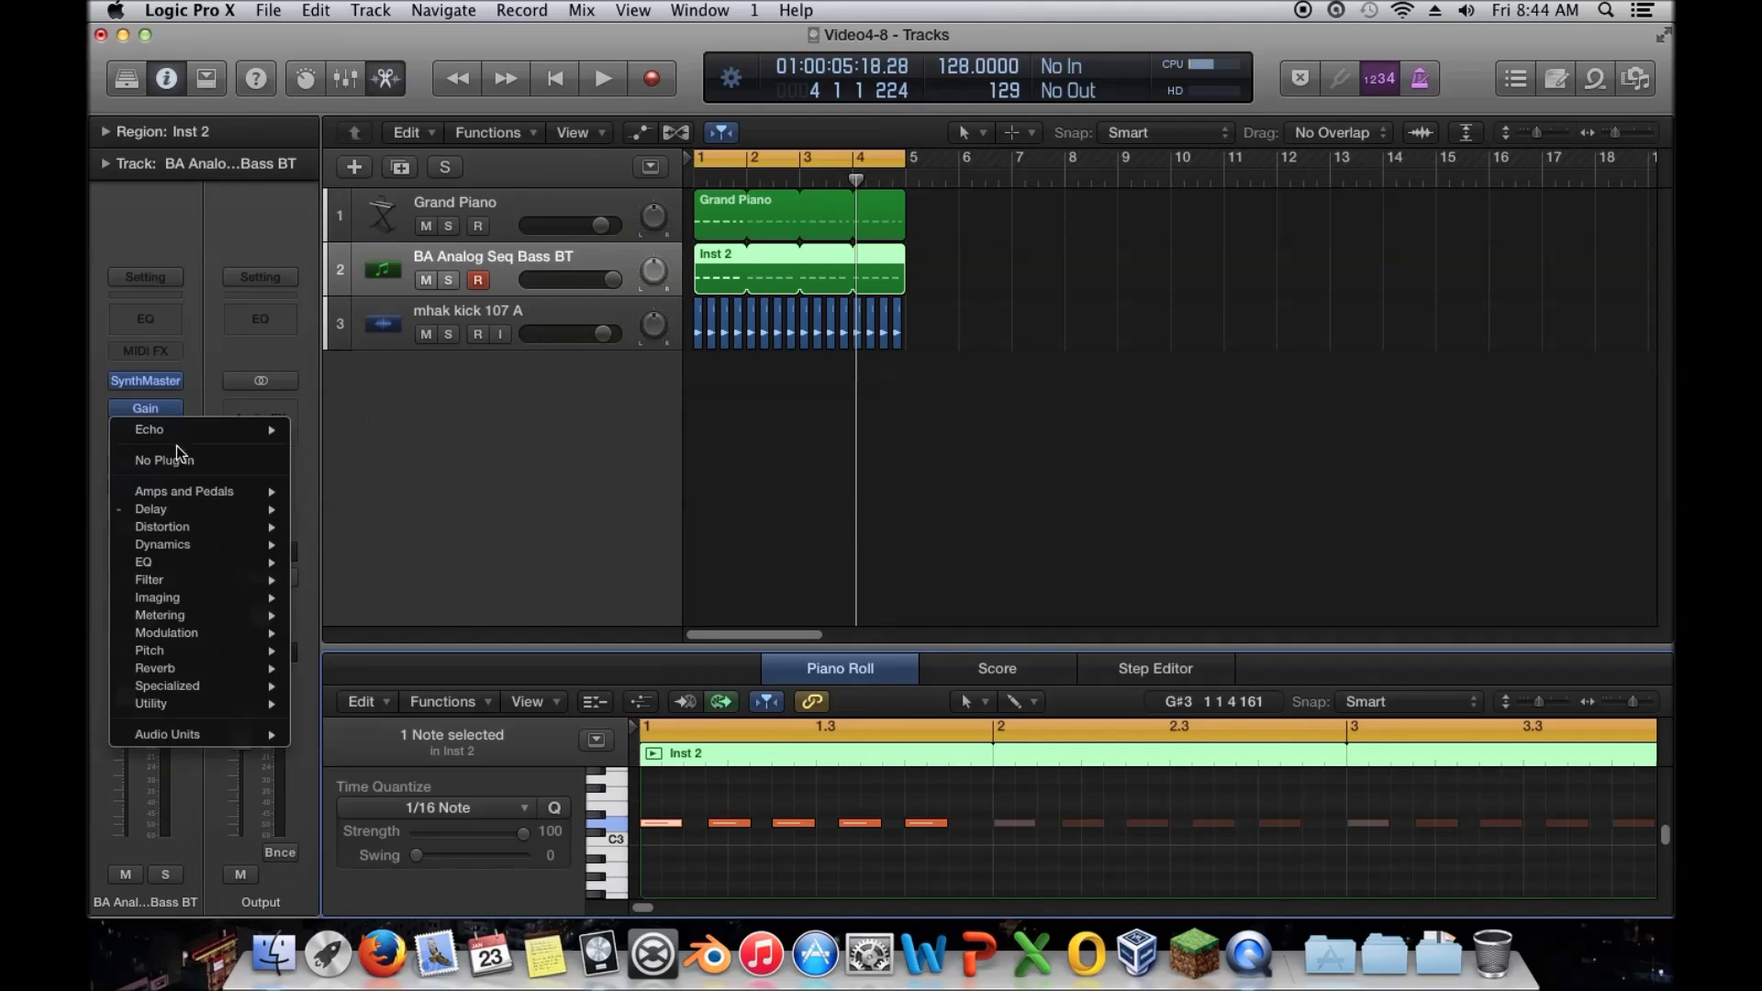
mouse_move(211, 510)
mouse_move(379, 519)
mouse_move(398, 548)
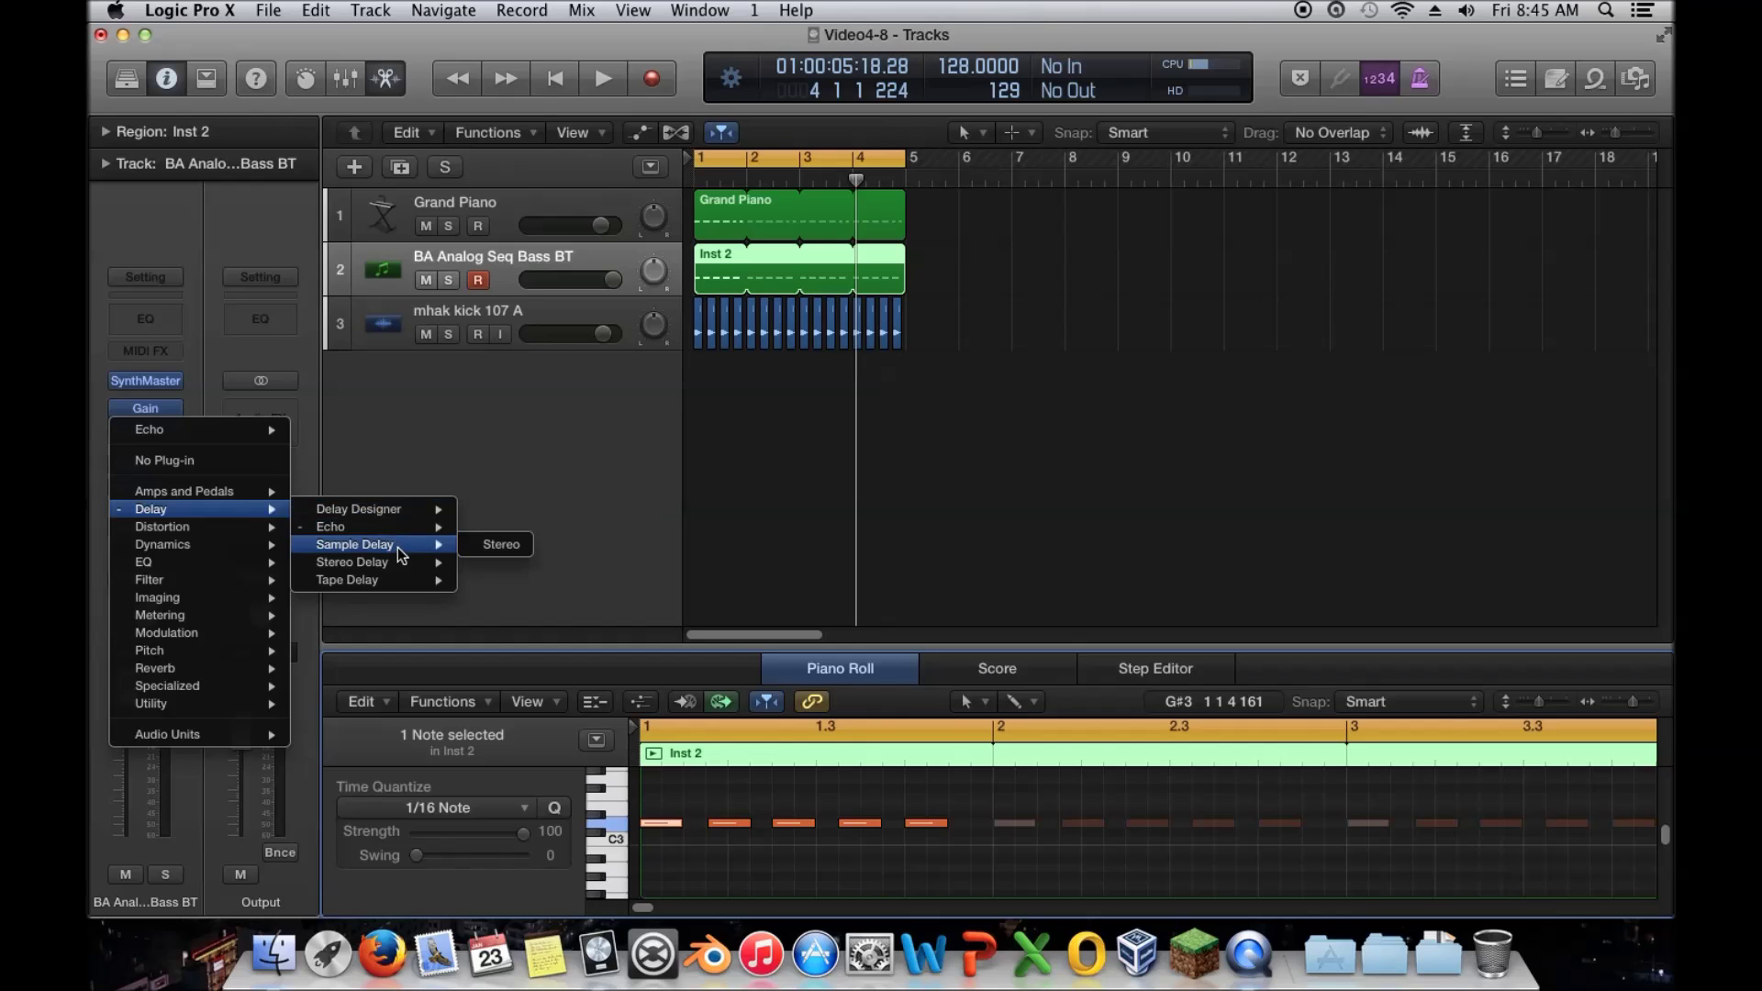
left_click(501, 544)
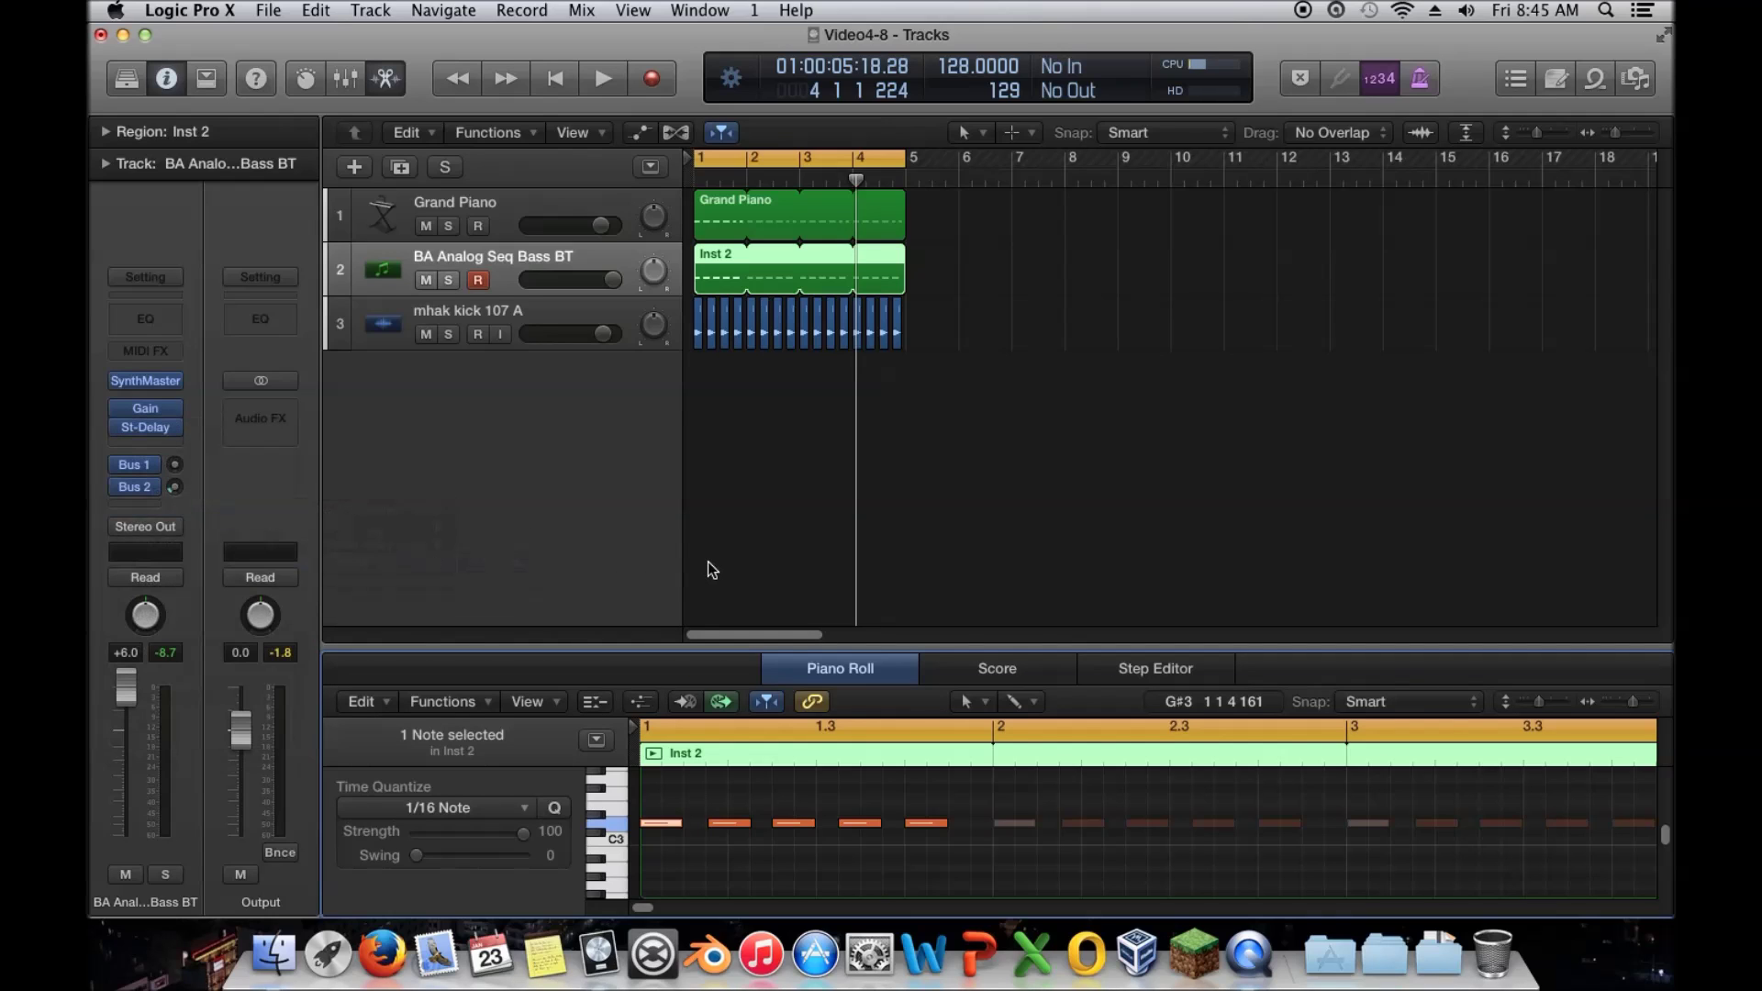
left_click(161, 430)
left_click_drag(433, 109, 1092, 128)
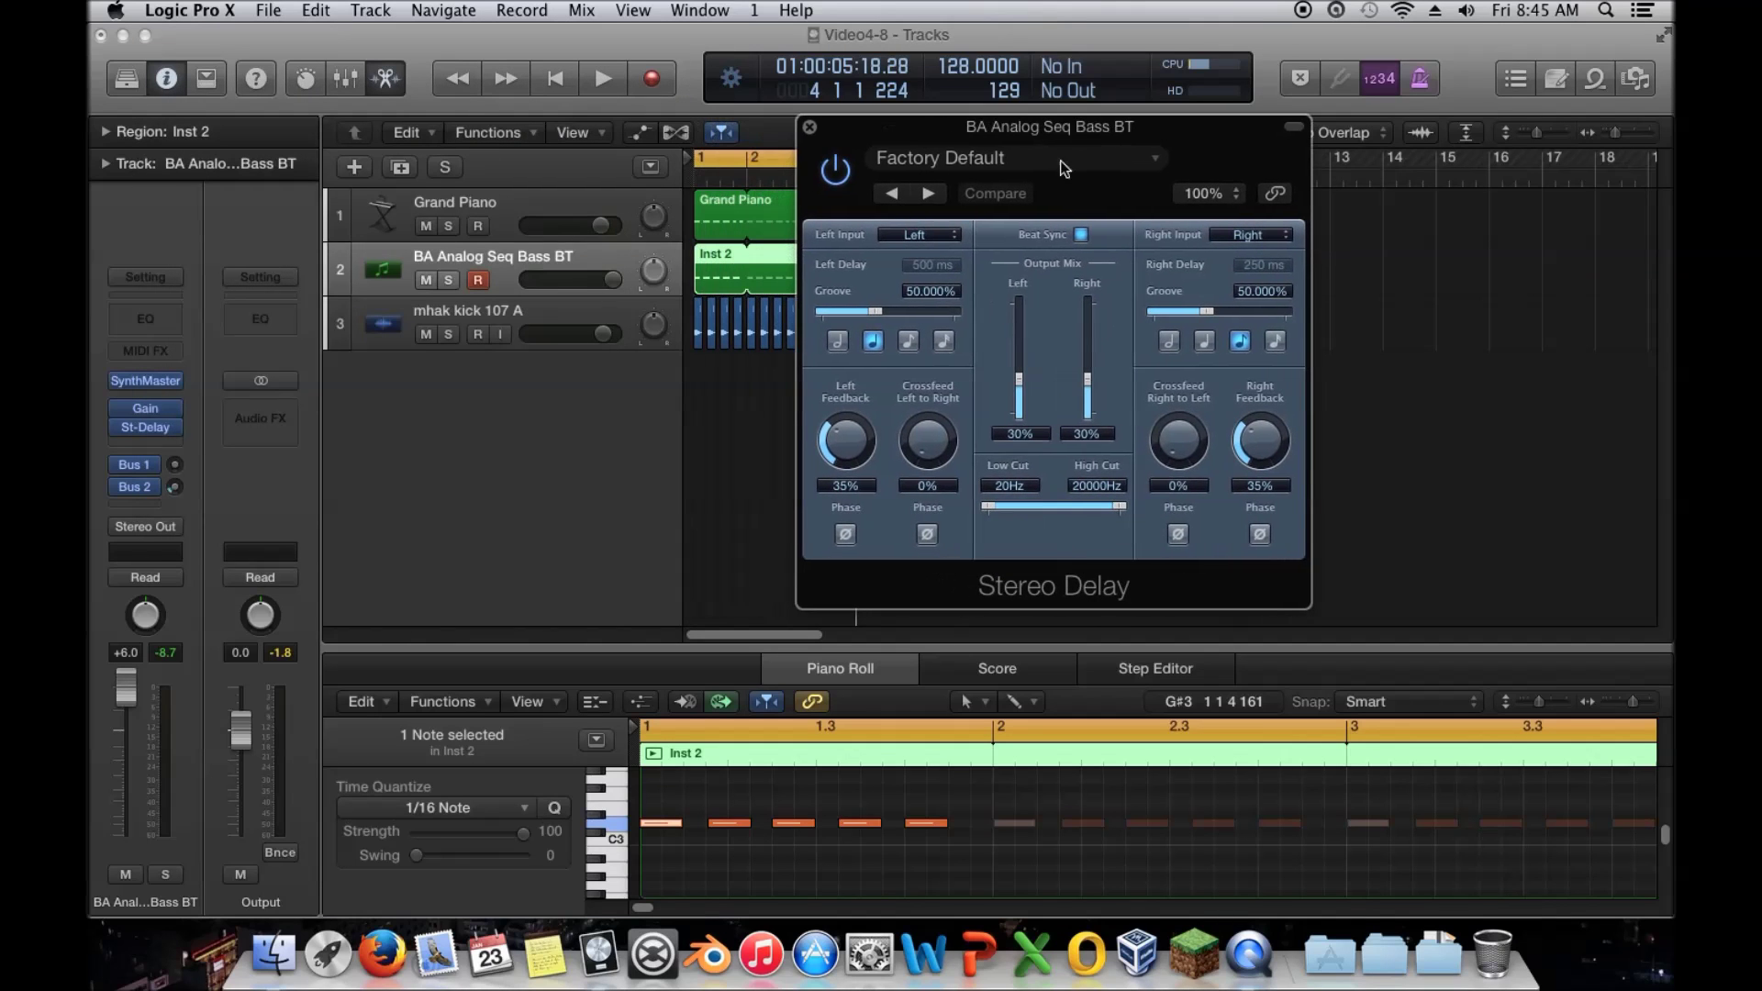
left_click_drag(939, 124, 1103, 108)
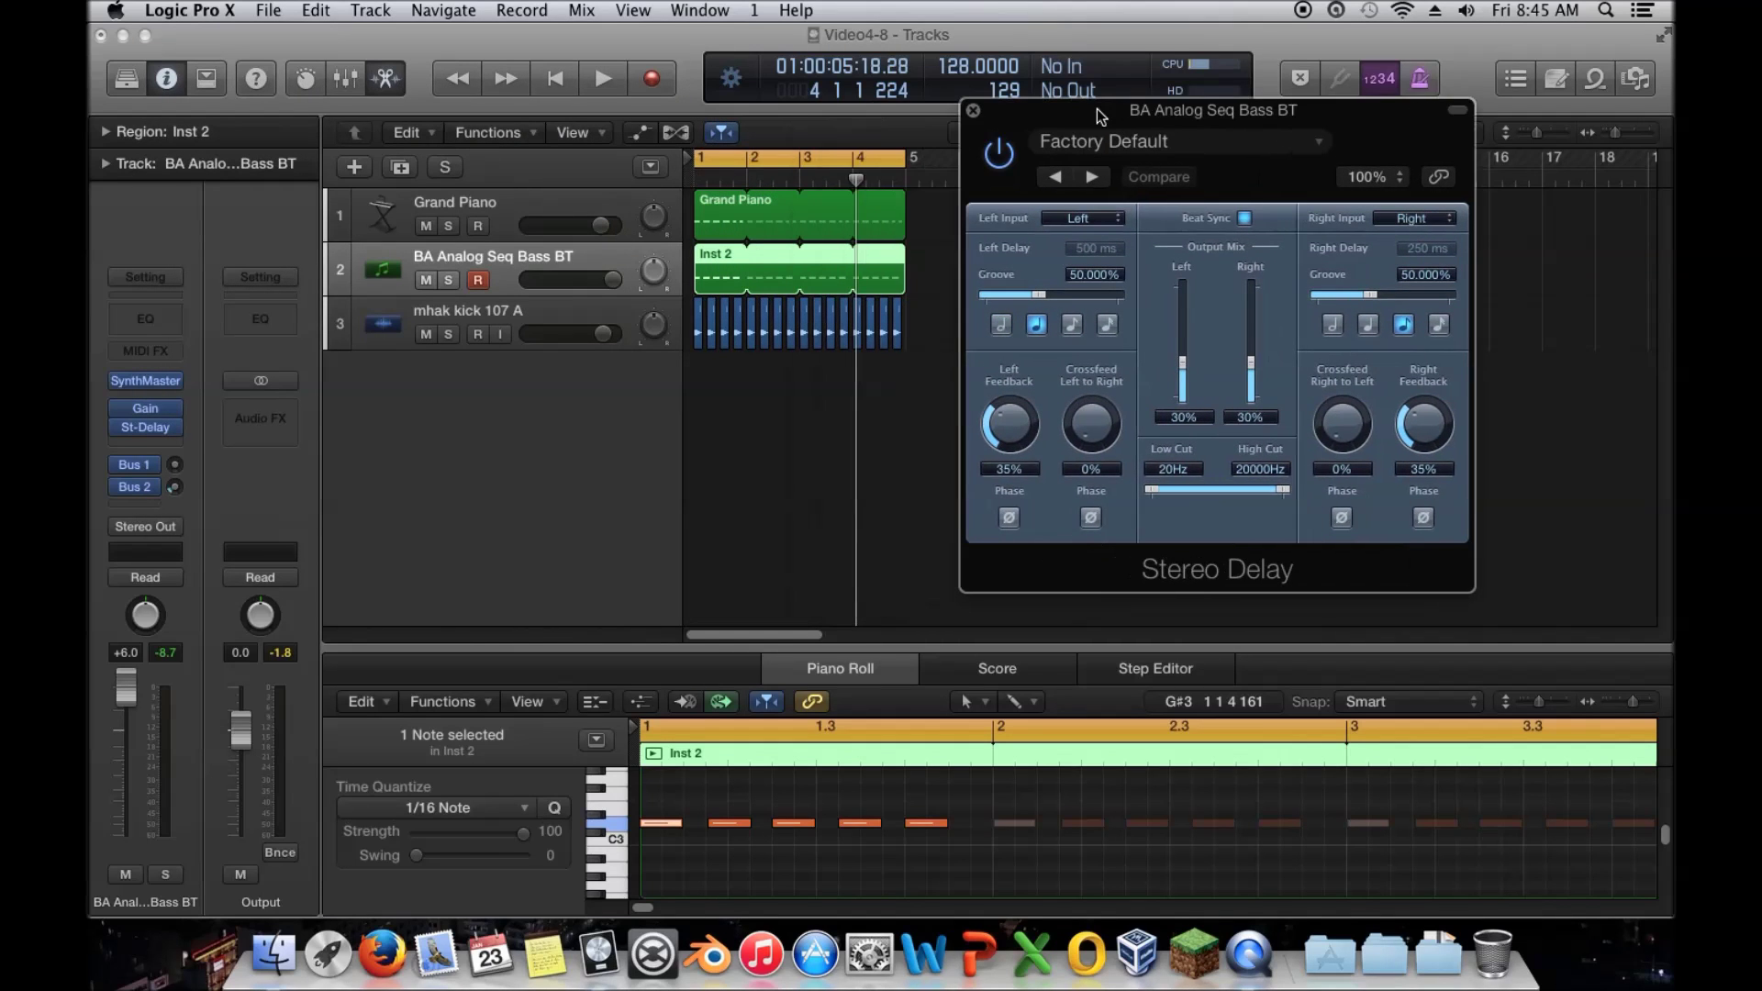
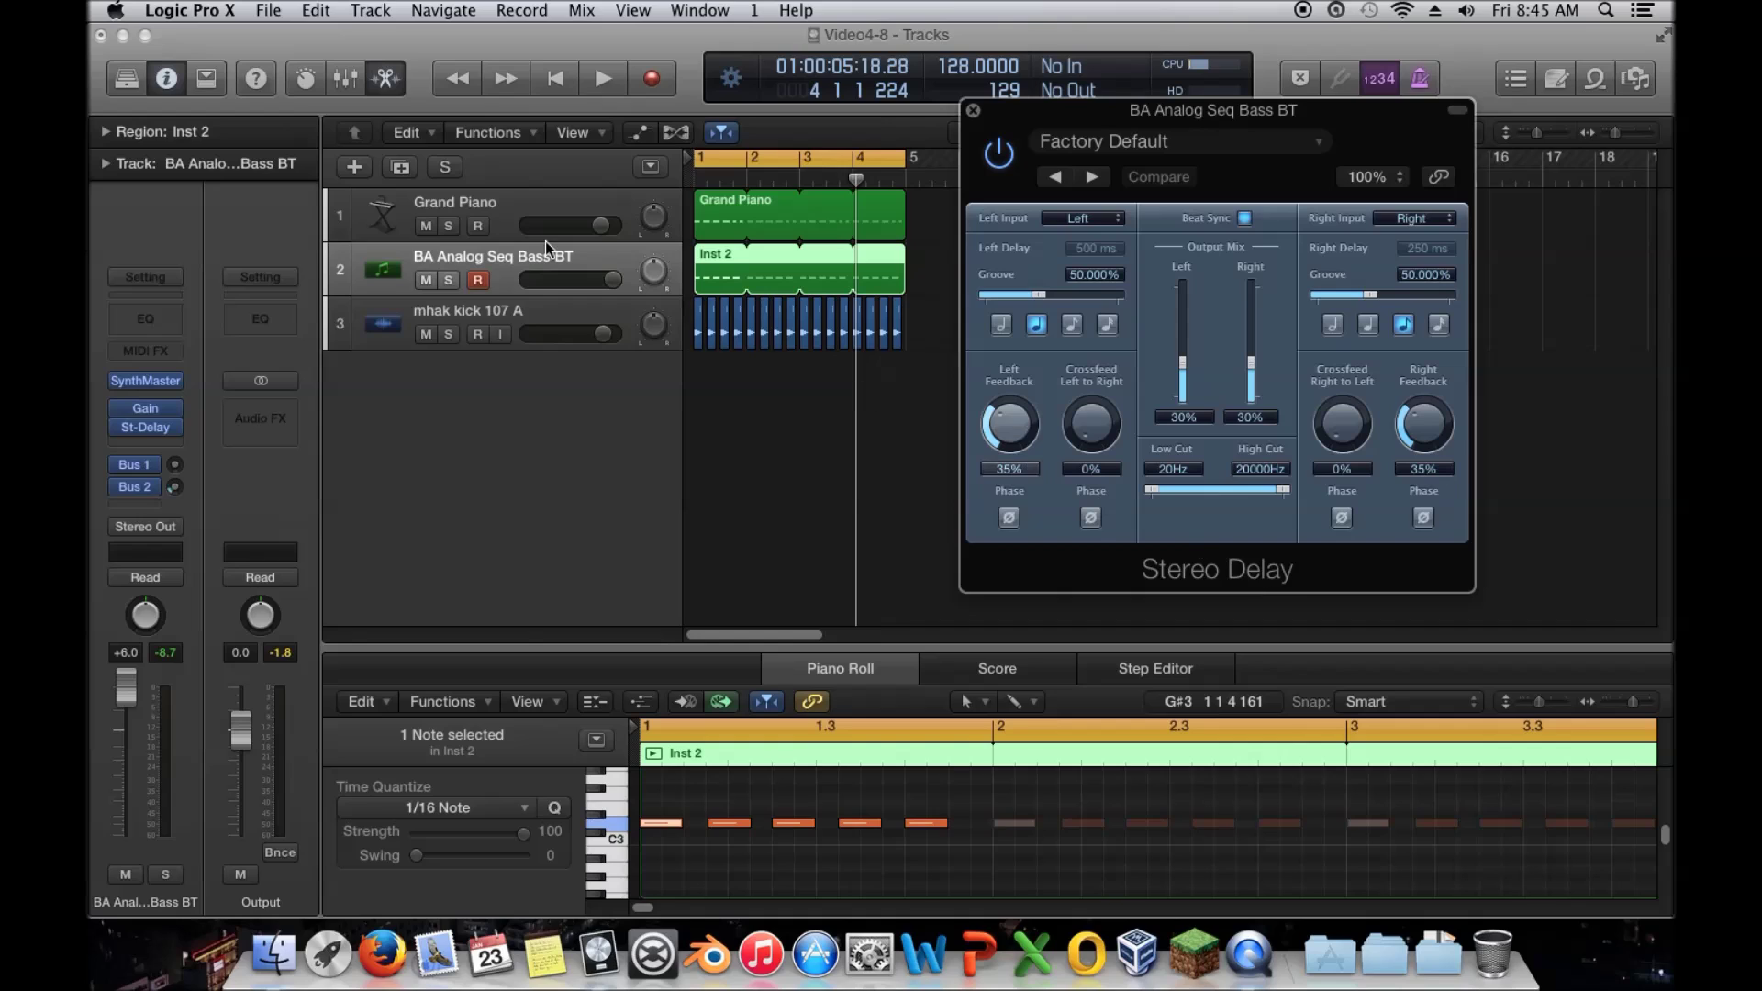
- Set the Stereo Delay's left and right feedback to 99% and match the right delay's note value to the left one
left_click_drag(1005, 420, 1002, 235)
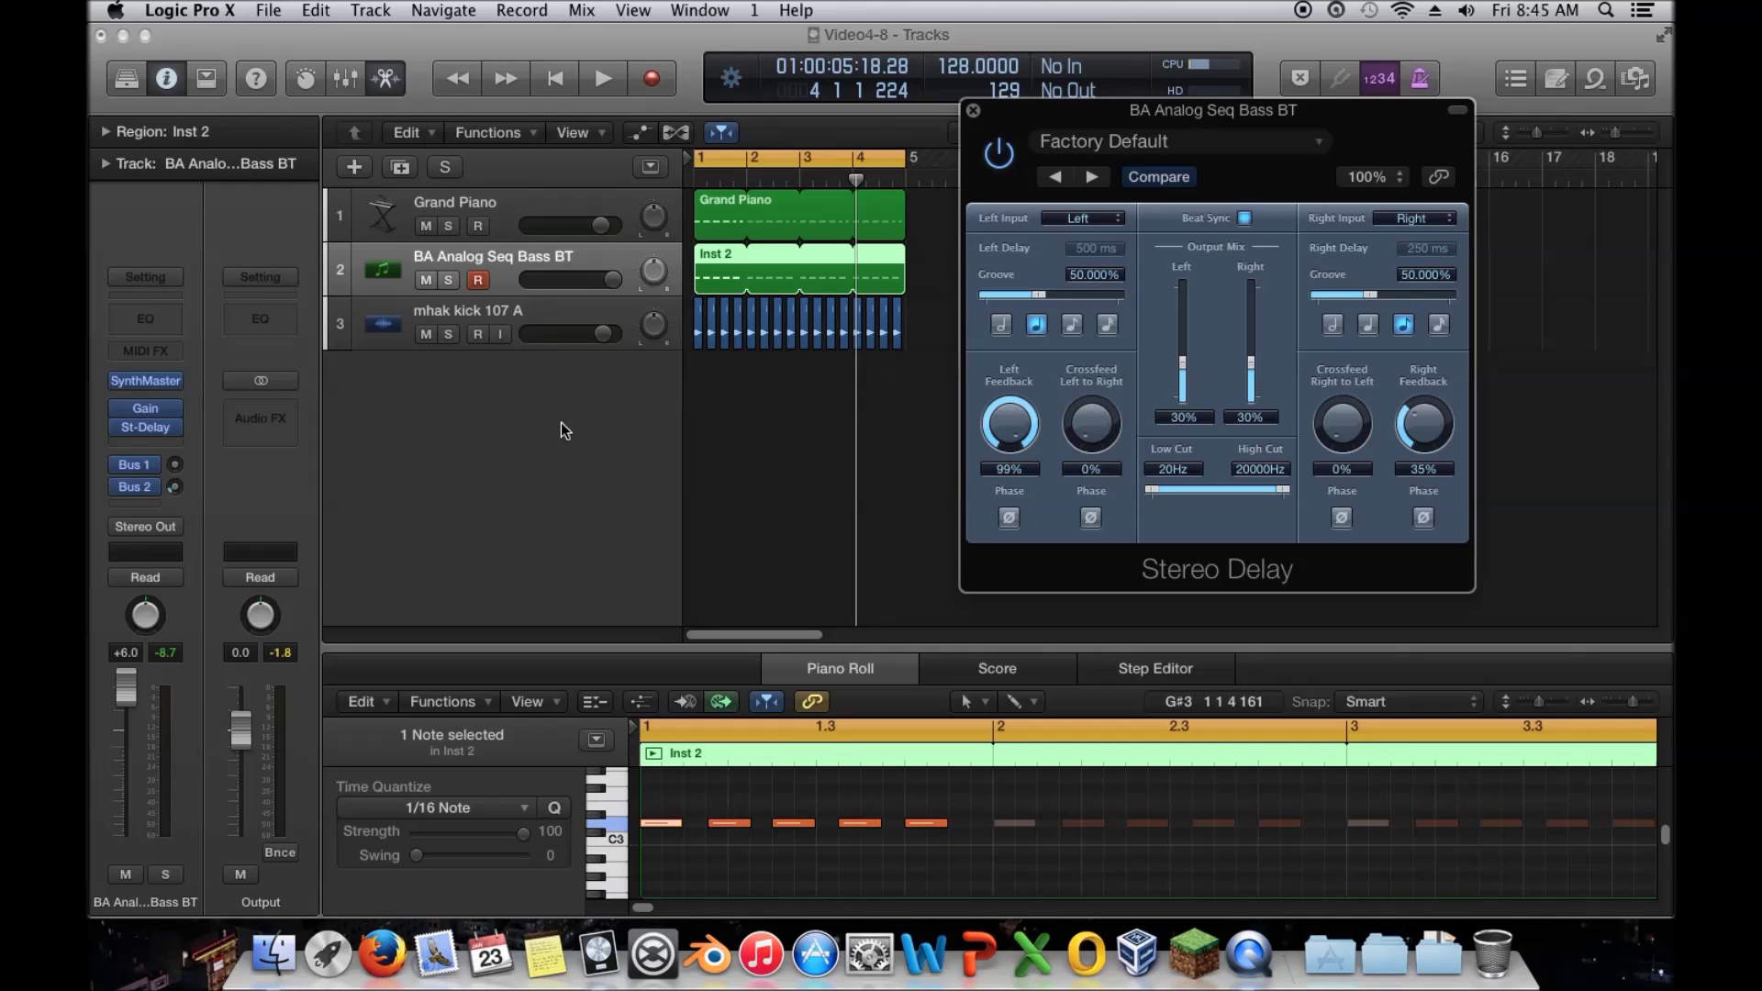
left_click_drag(1424, 424, 1424, 238)
left_click(1369, 325)
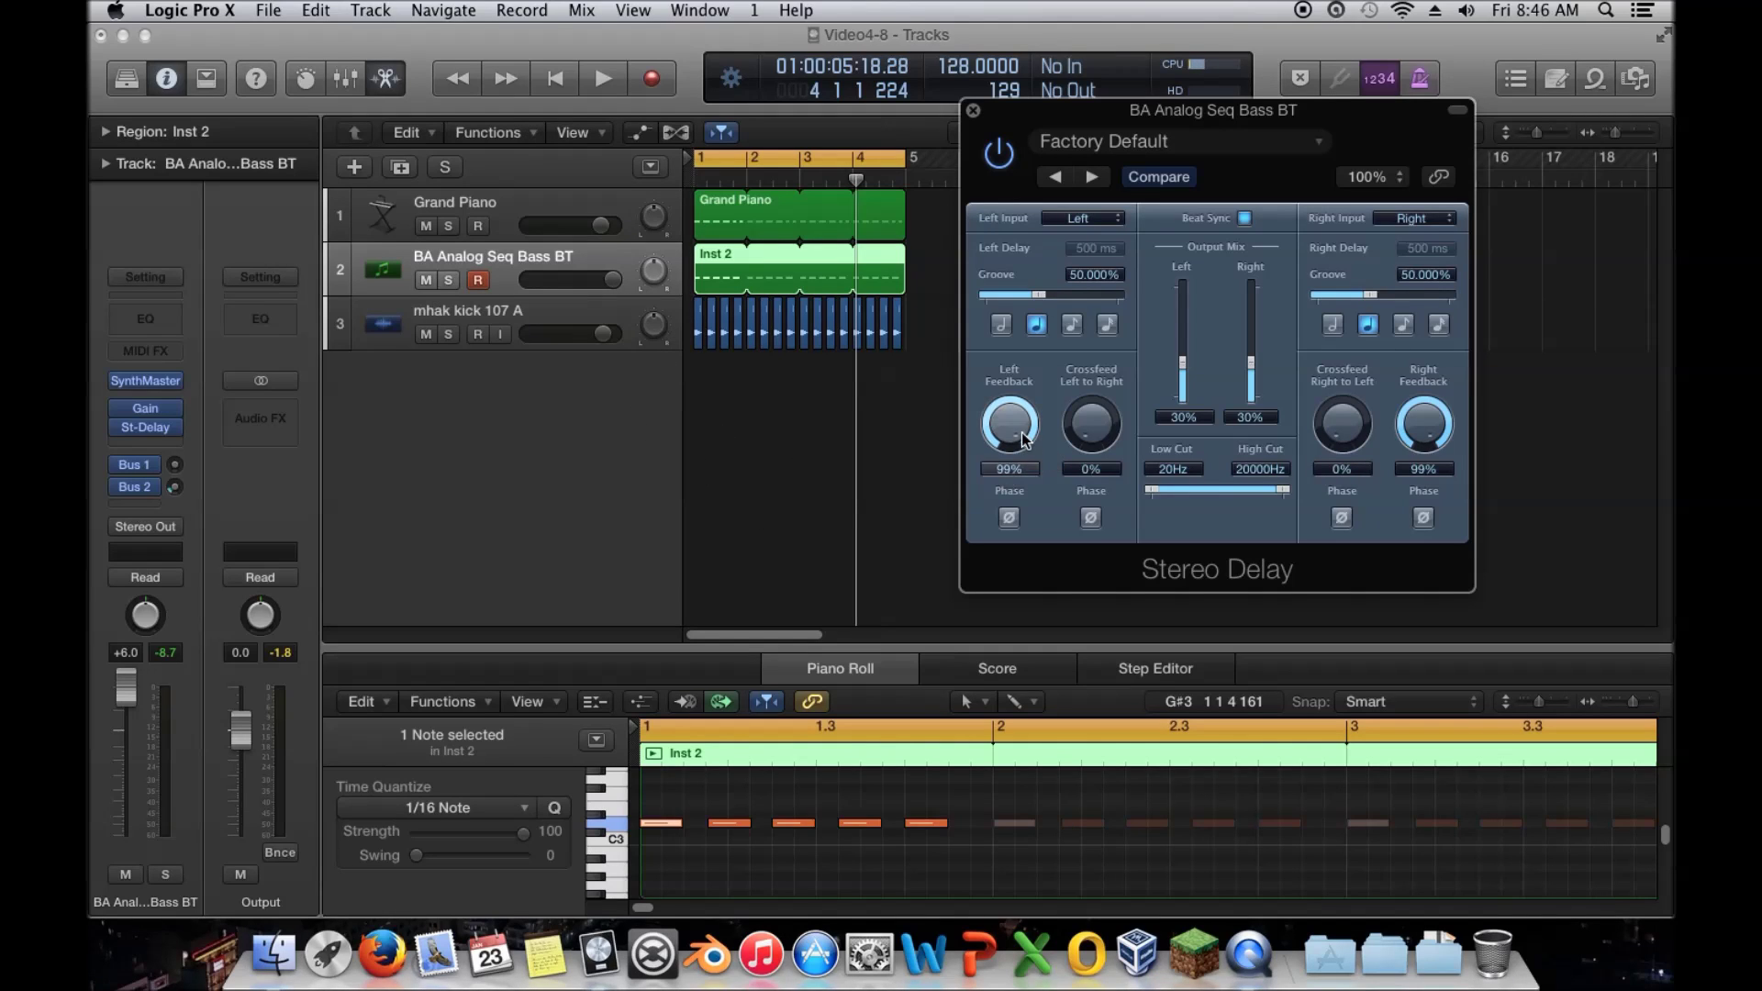
left_click_drag(1010, 427, 1011, 514)
left_click_drag(1021, 471, 1021, 394)
- Return the playhead to bar 1, audition the first bass note and restore the right delay's shorter note value
left_click(553, 77)
left_click(664, 824)
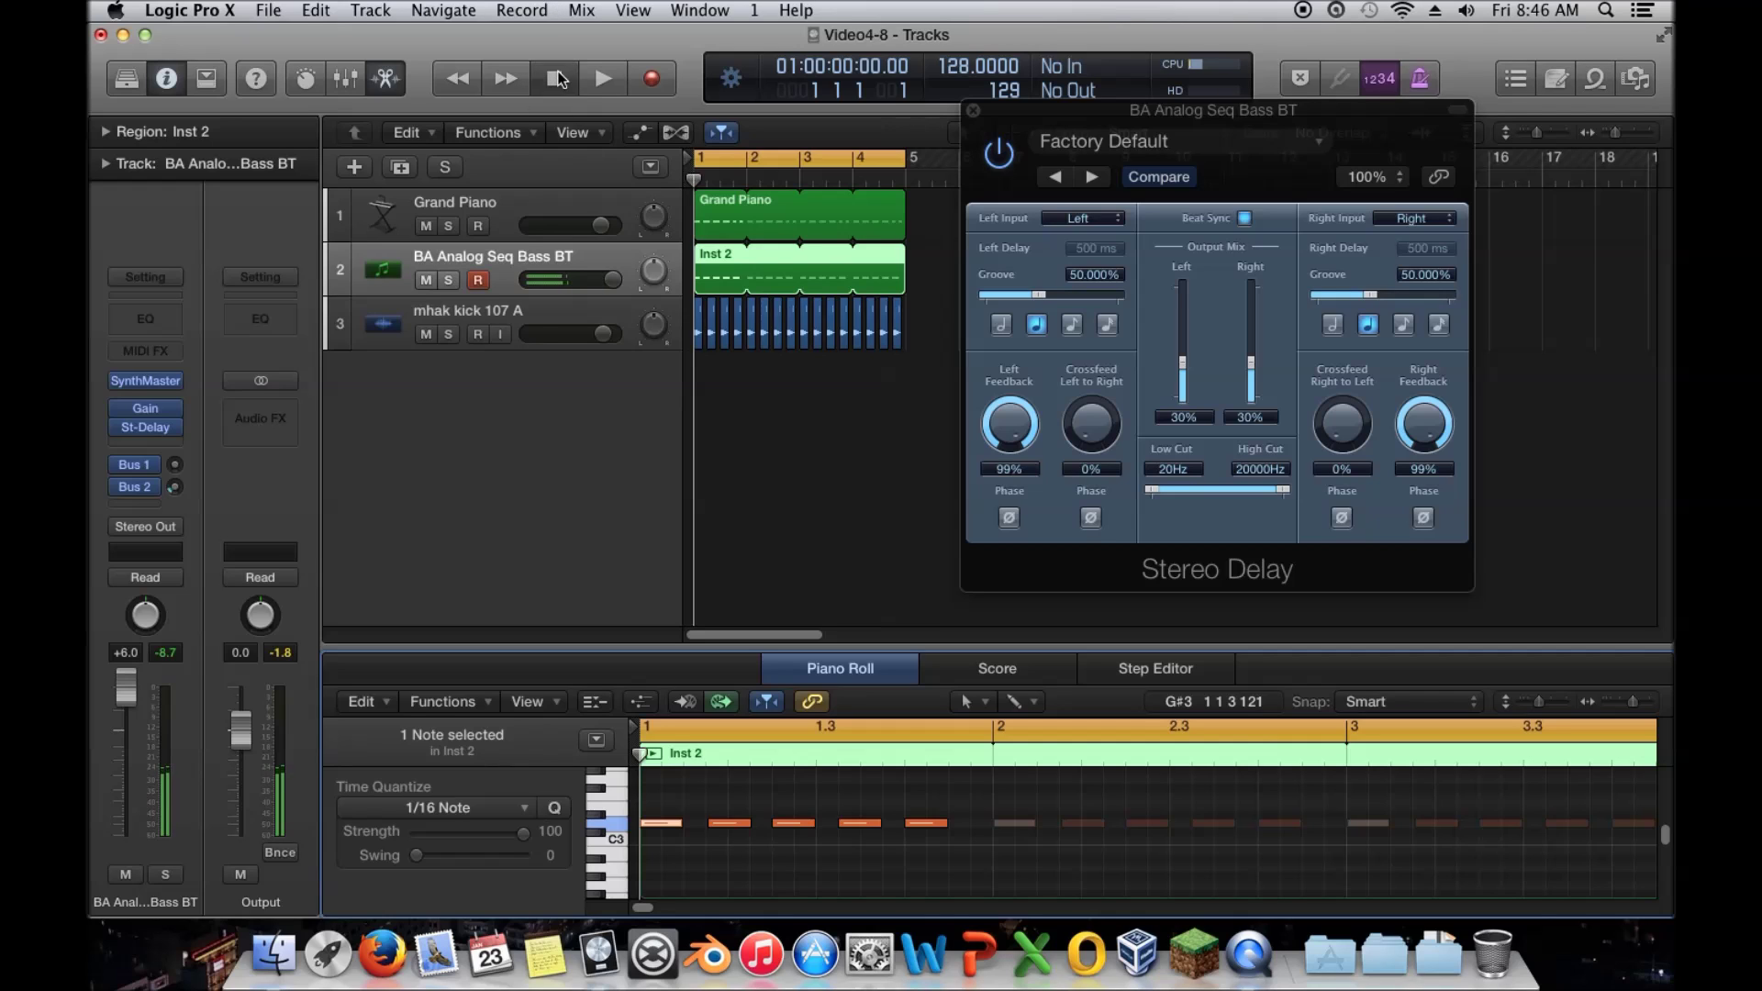
left_click(1014, 158)
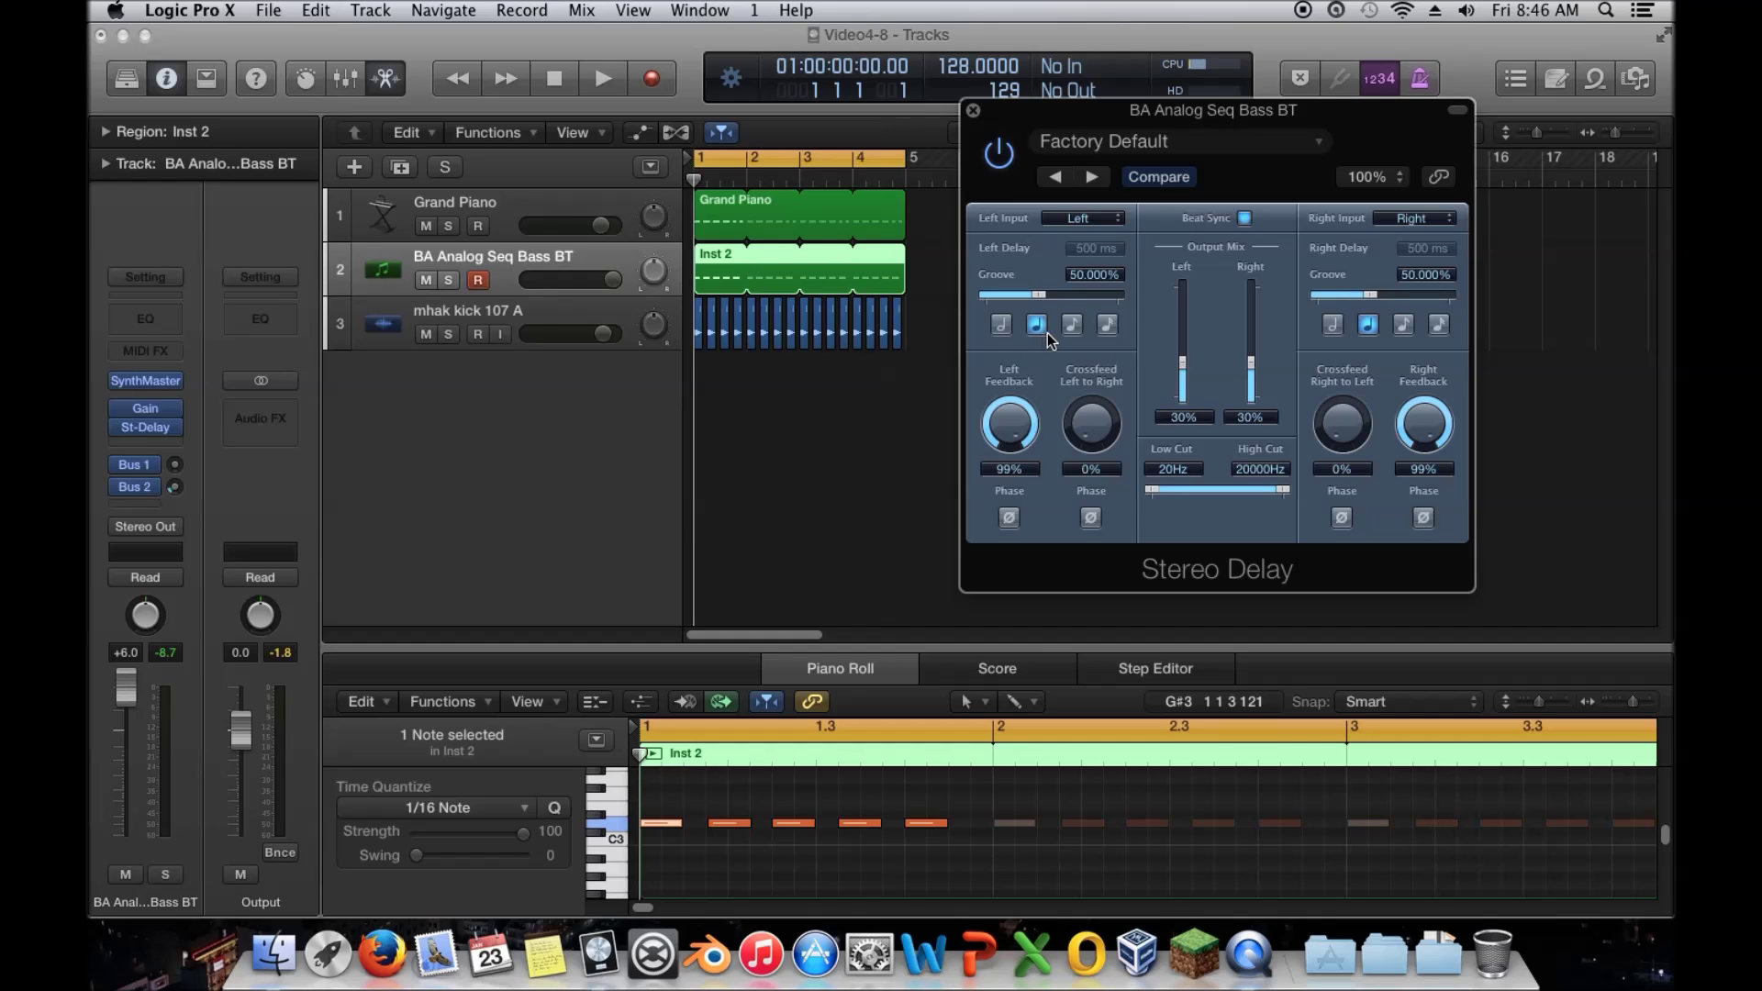
left_click_drag(1058, 127, 1016, 126)
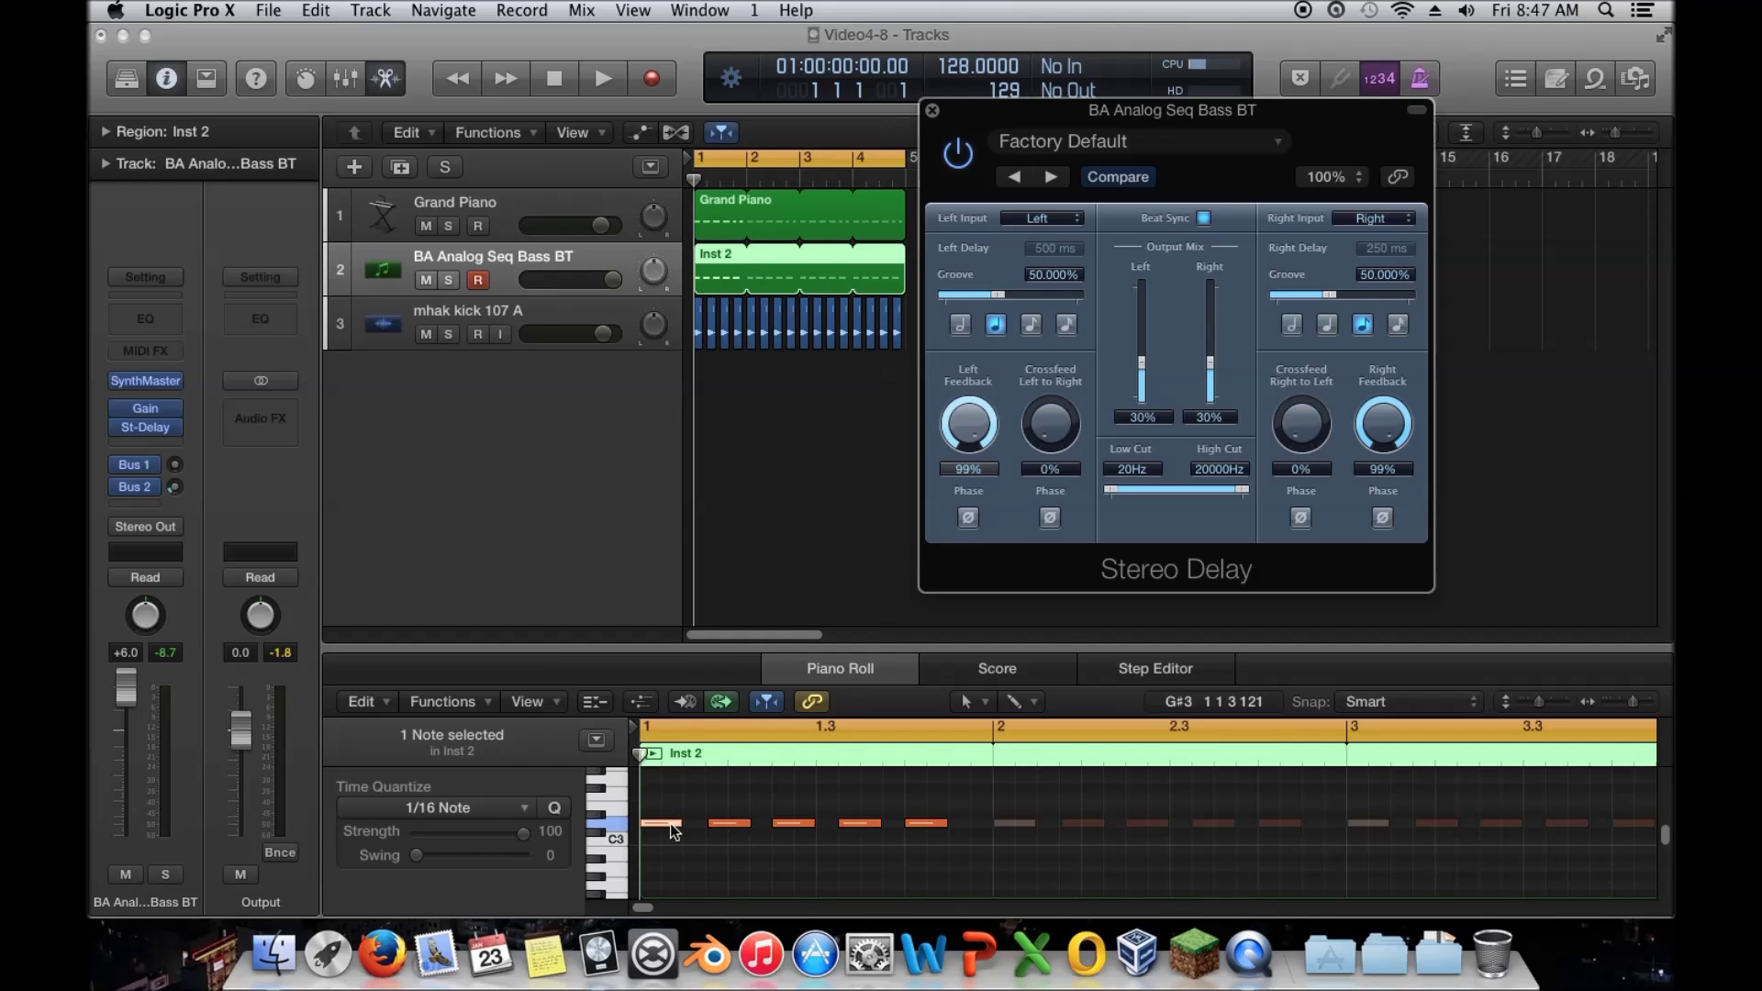
- Set the Stereo Delay's left and right feedback to 48% and audition the first bass note
left_click_drag(1383, 424, 1357, 514)
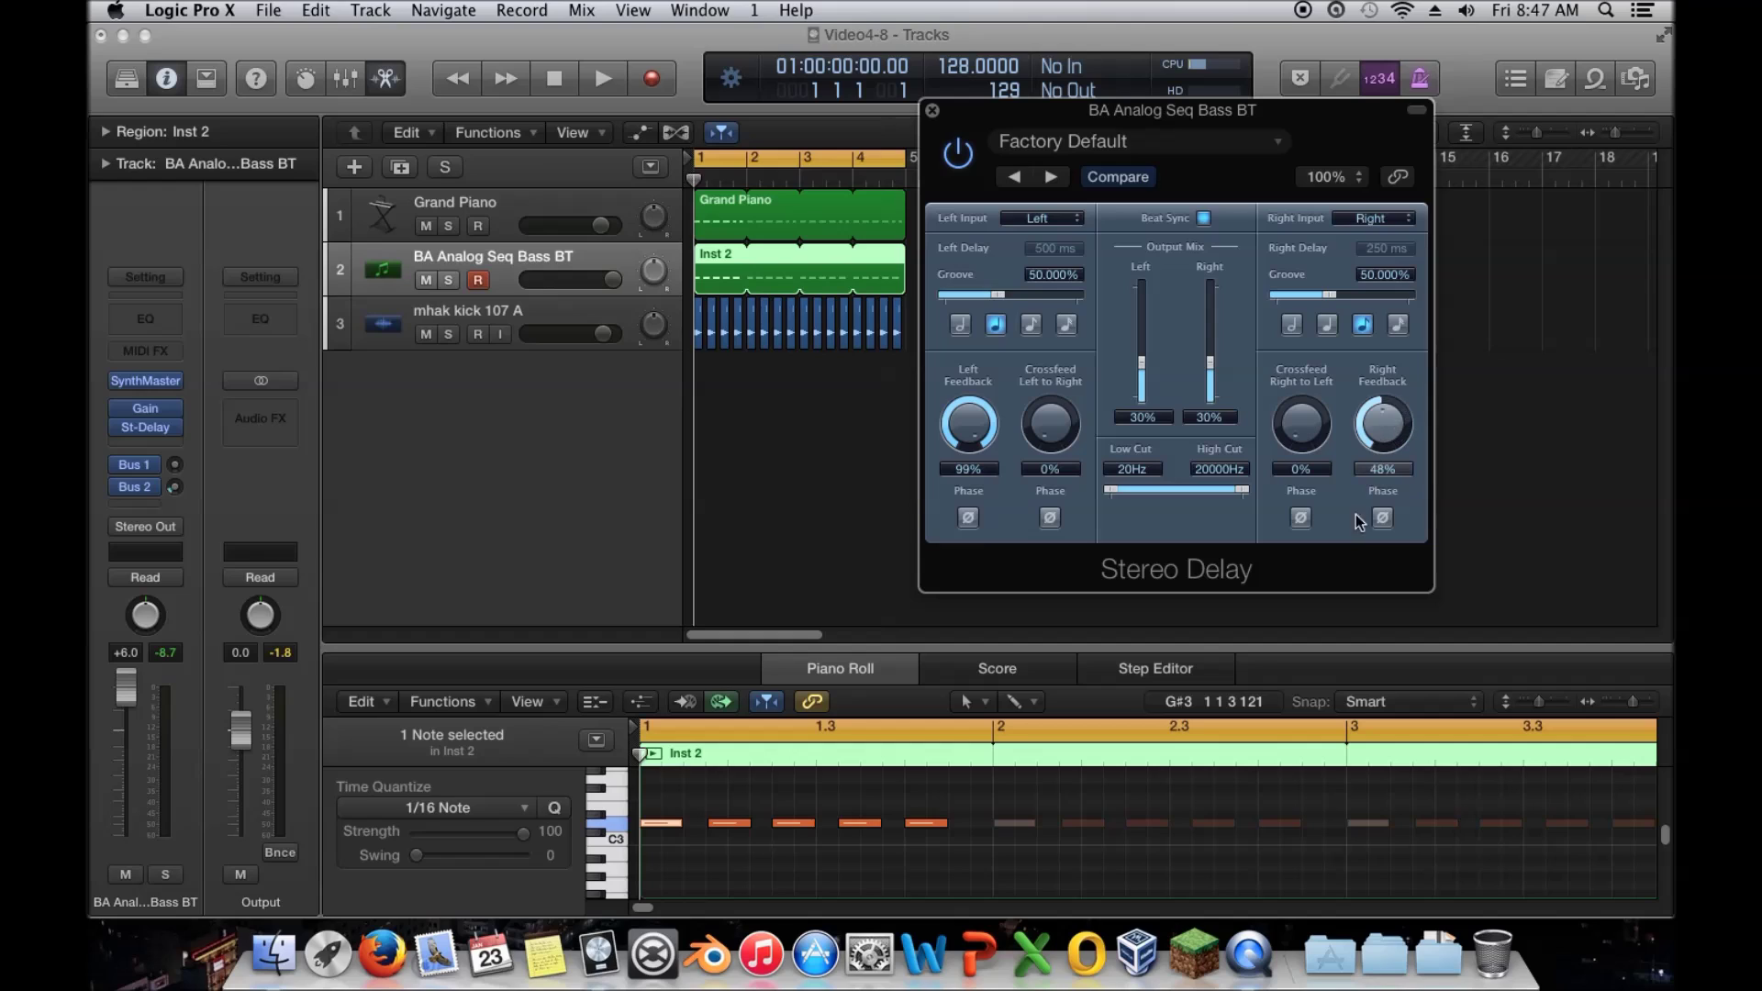
left_click_drag(970, 426, 972, 505)
left_click(665, 822)
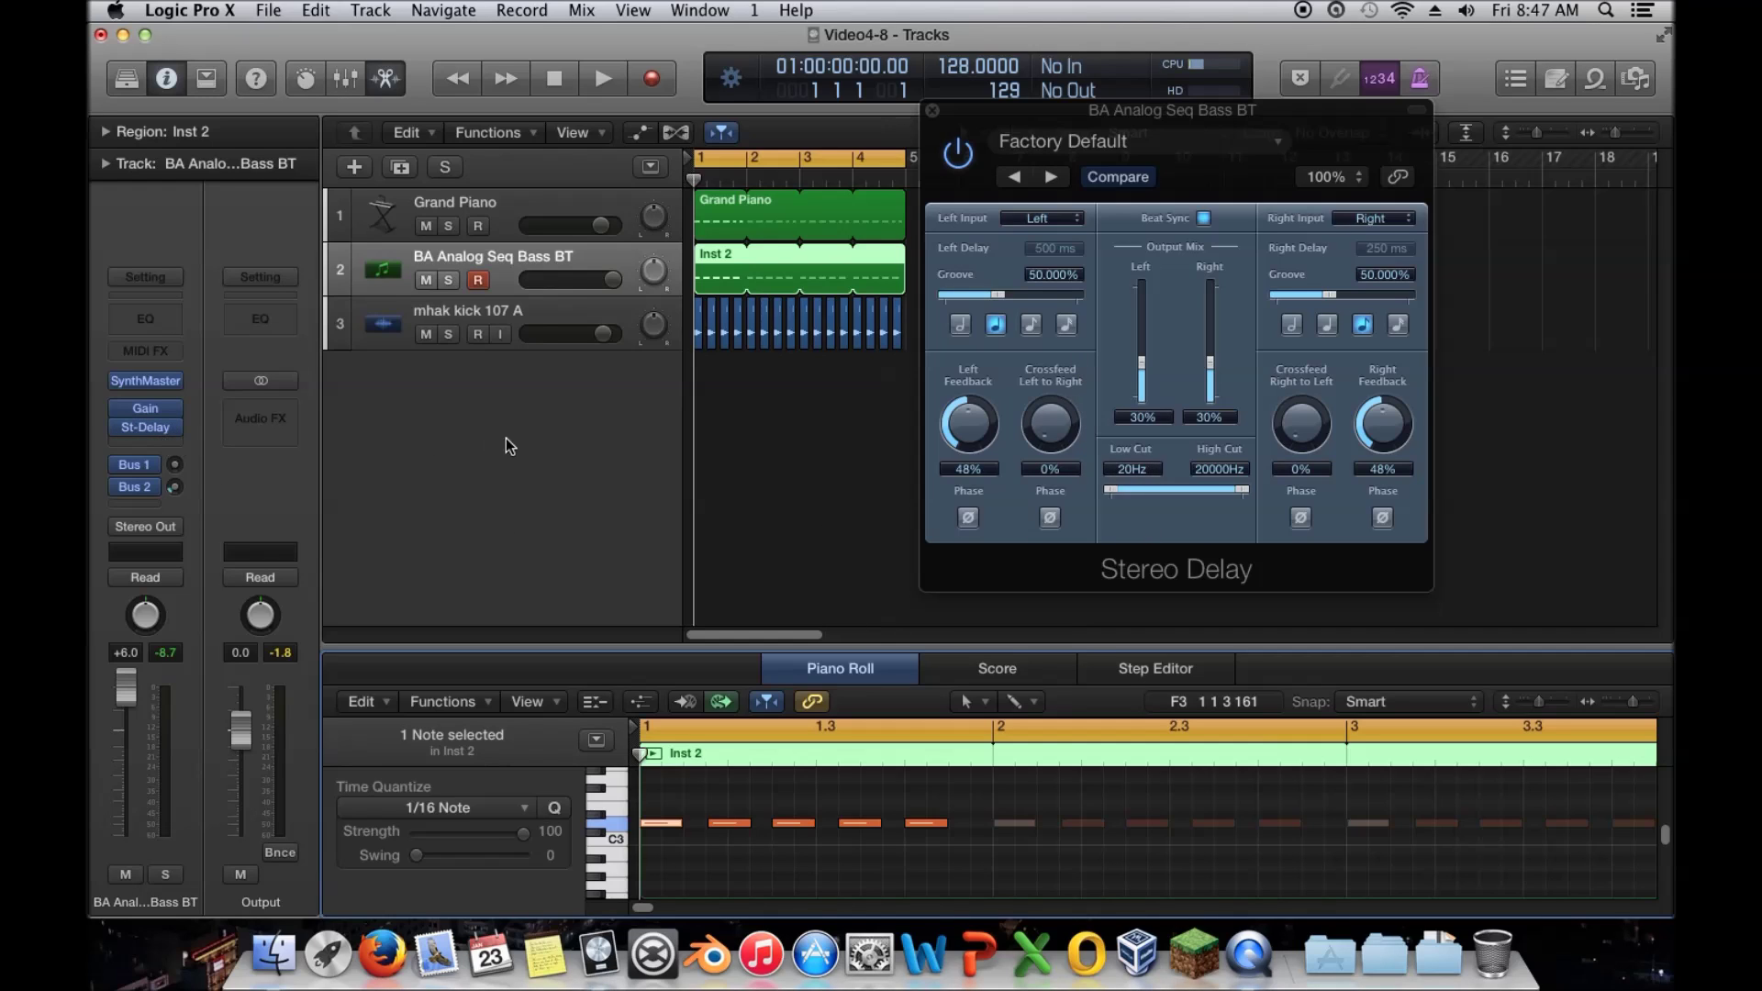
- Try the Stereo Delay's High Cut at 320 Hz while auditioning the first bass note, reset it to 20000 Hz and close the window
left_click(1168, 493)
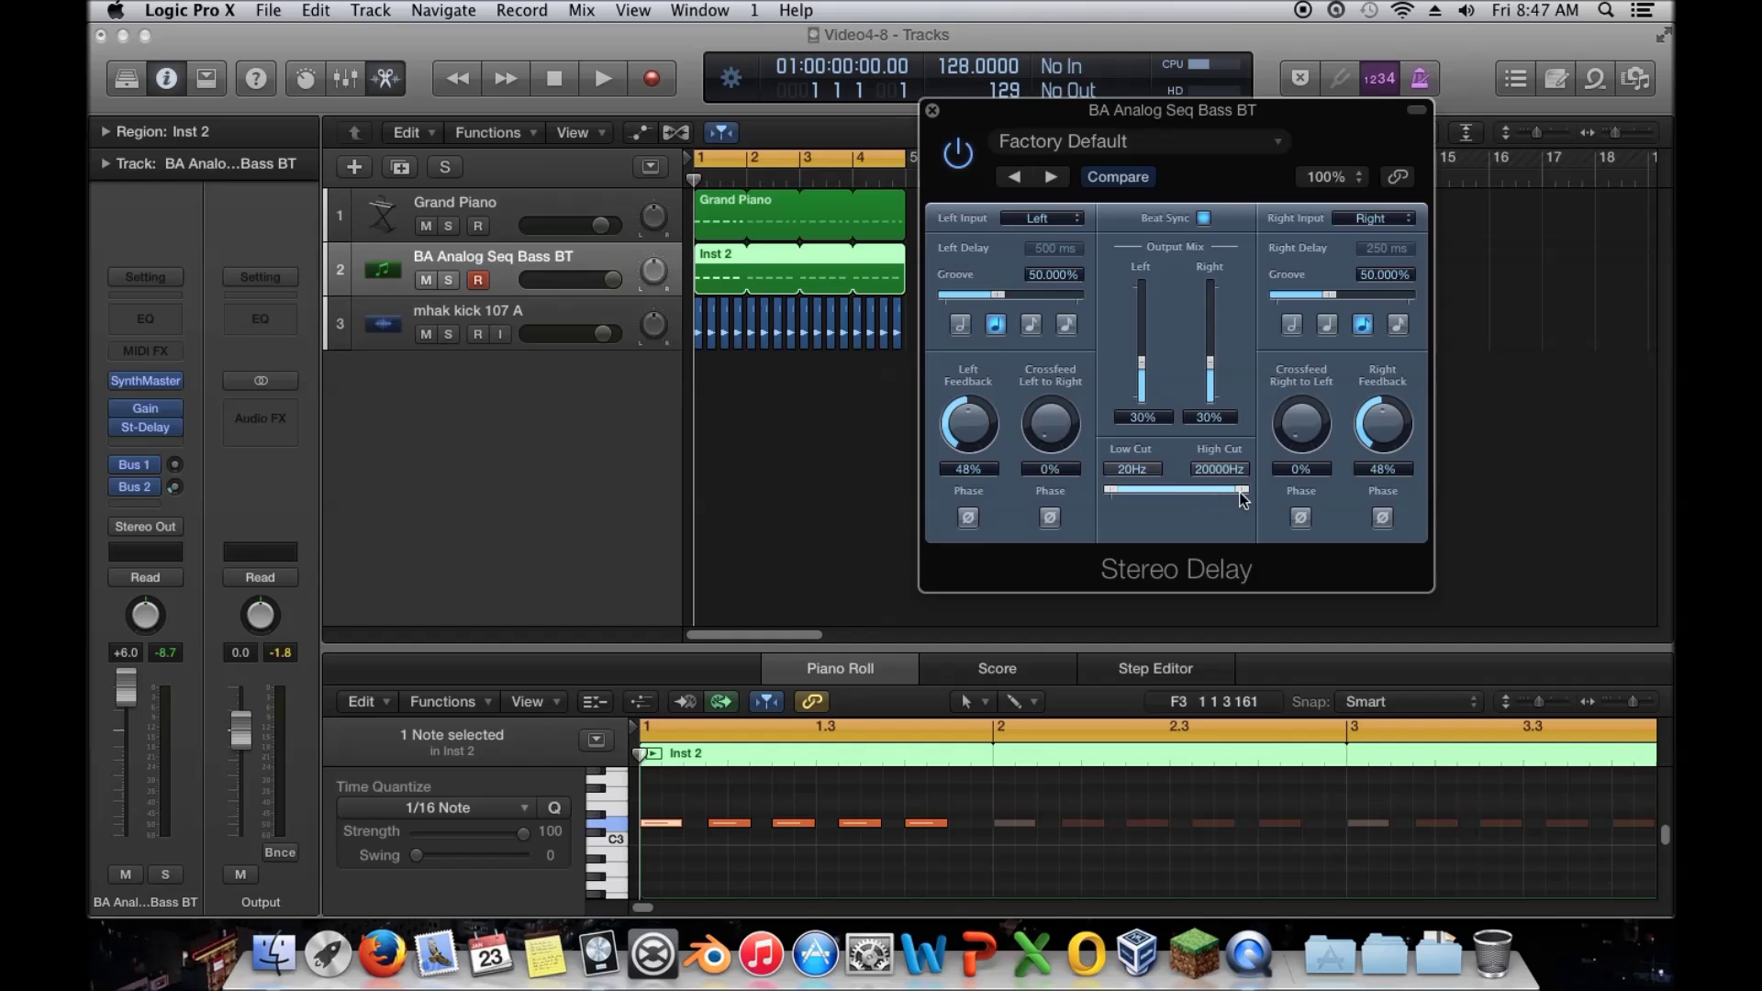
left_click_drag(1110, 490, 1113, 494)
left_click(674, 823)
left_click(1192, 489, "alt")
left_click_drag(1221, 489, 1164, 488)
left_click(663, 824)
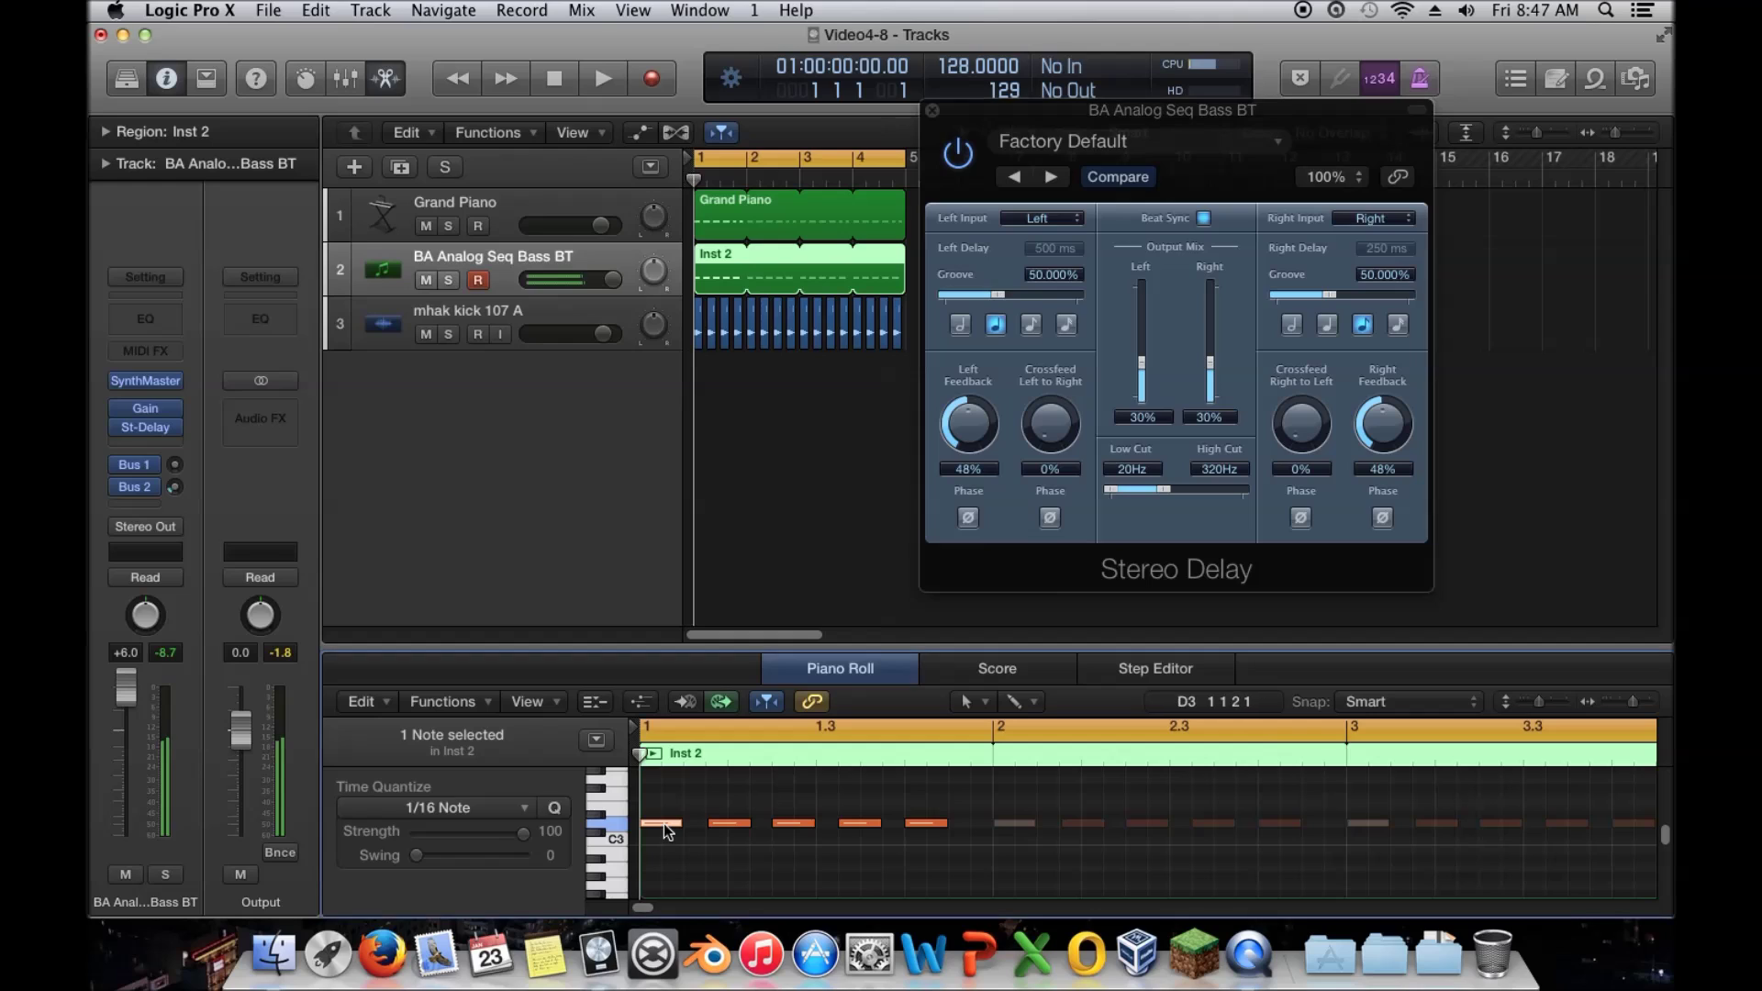
left_click(1163, 491)
left_click_drag(1163, 490, 1204, 490)
left_click(856, 653)
left_click(1203, 489, "alt")
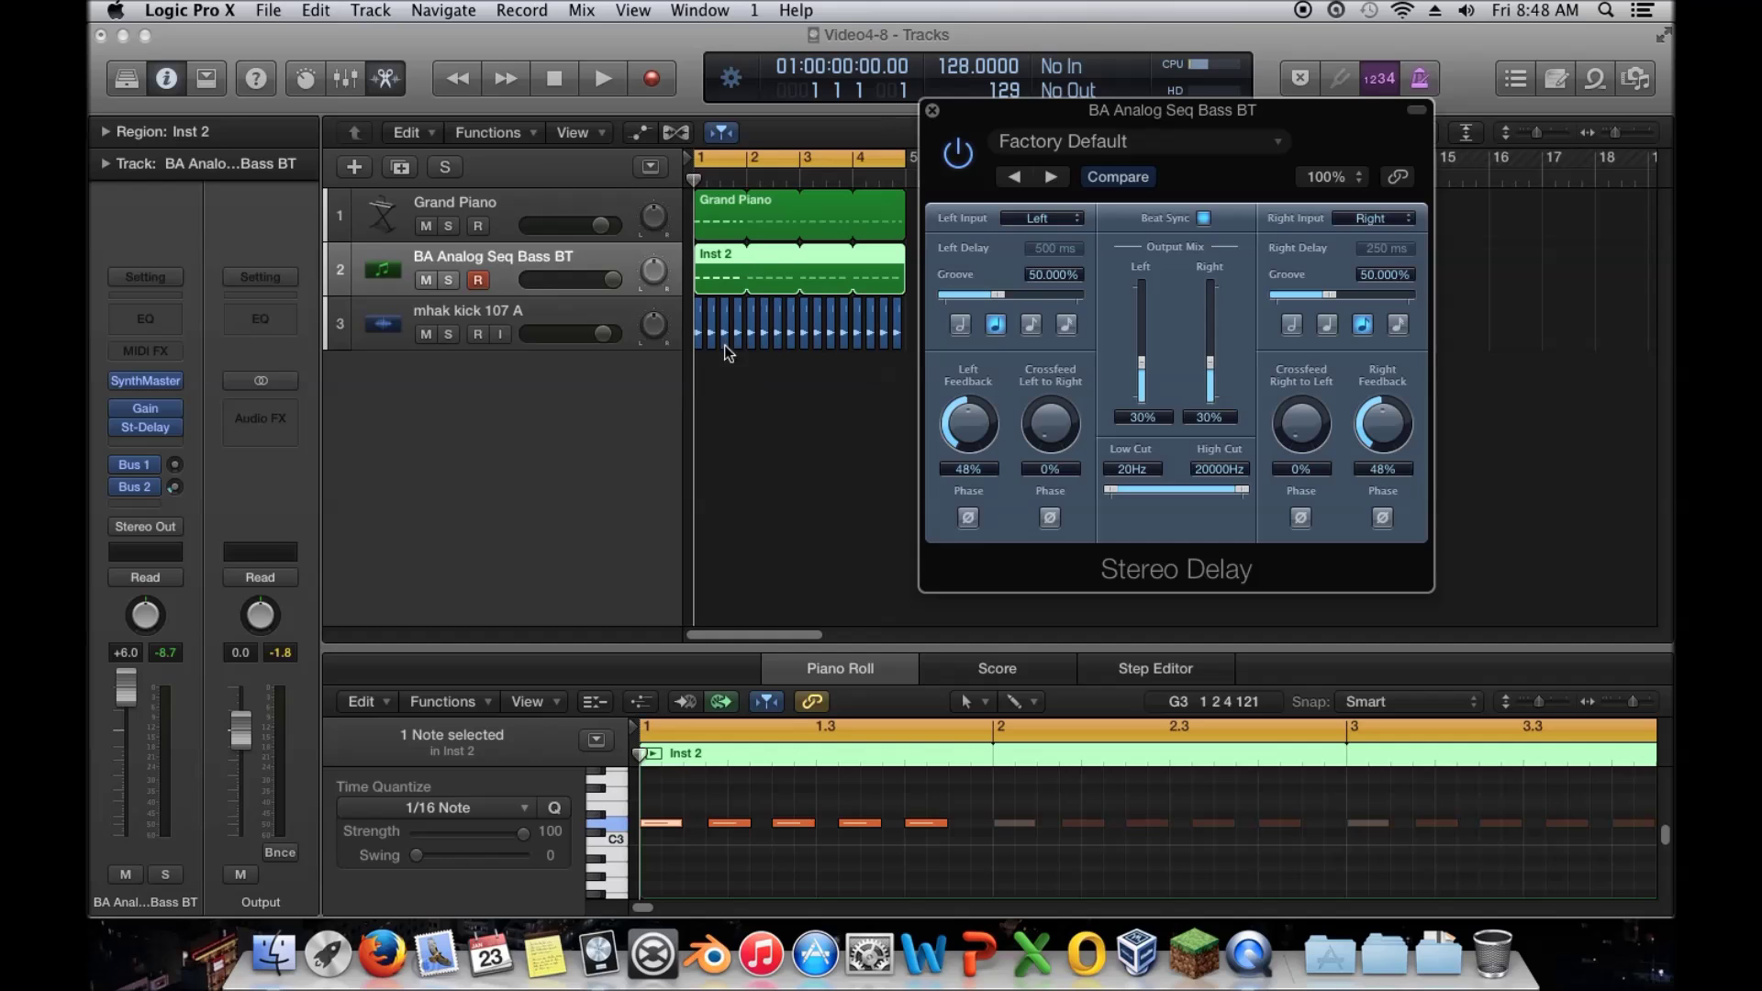
left_click(931, 111)
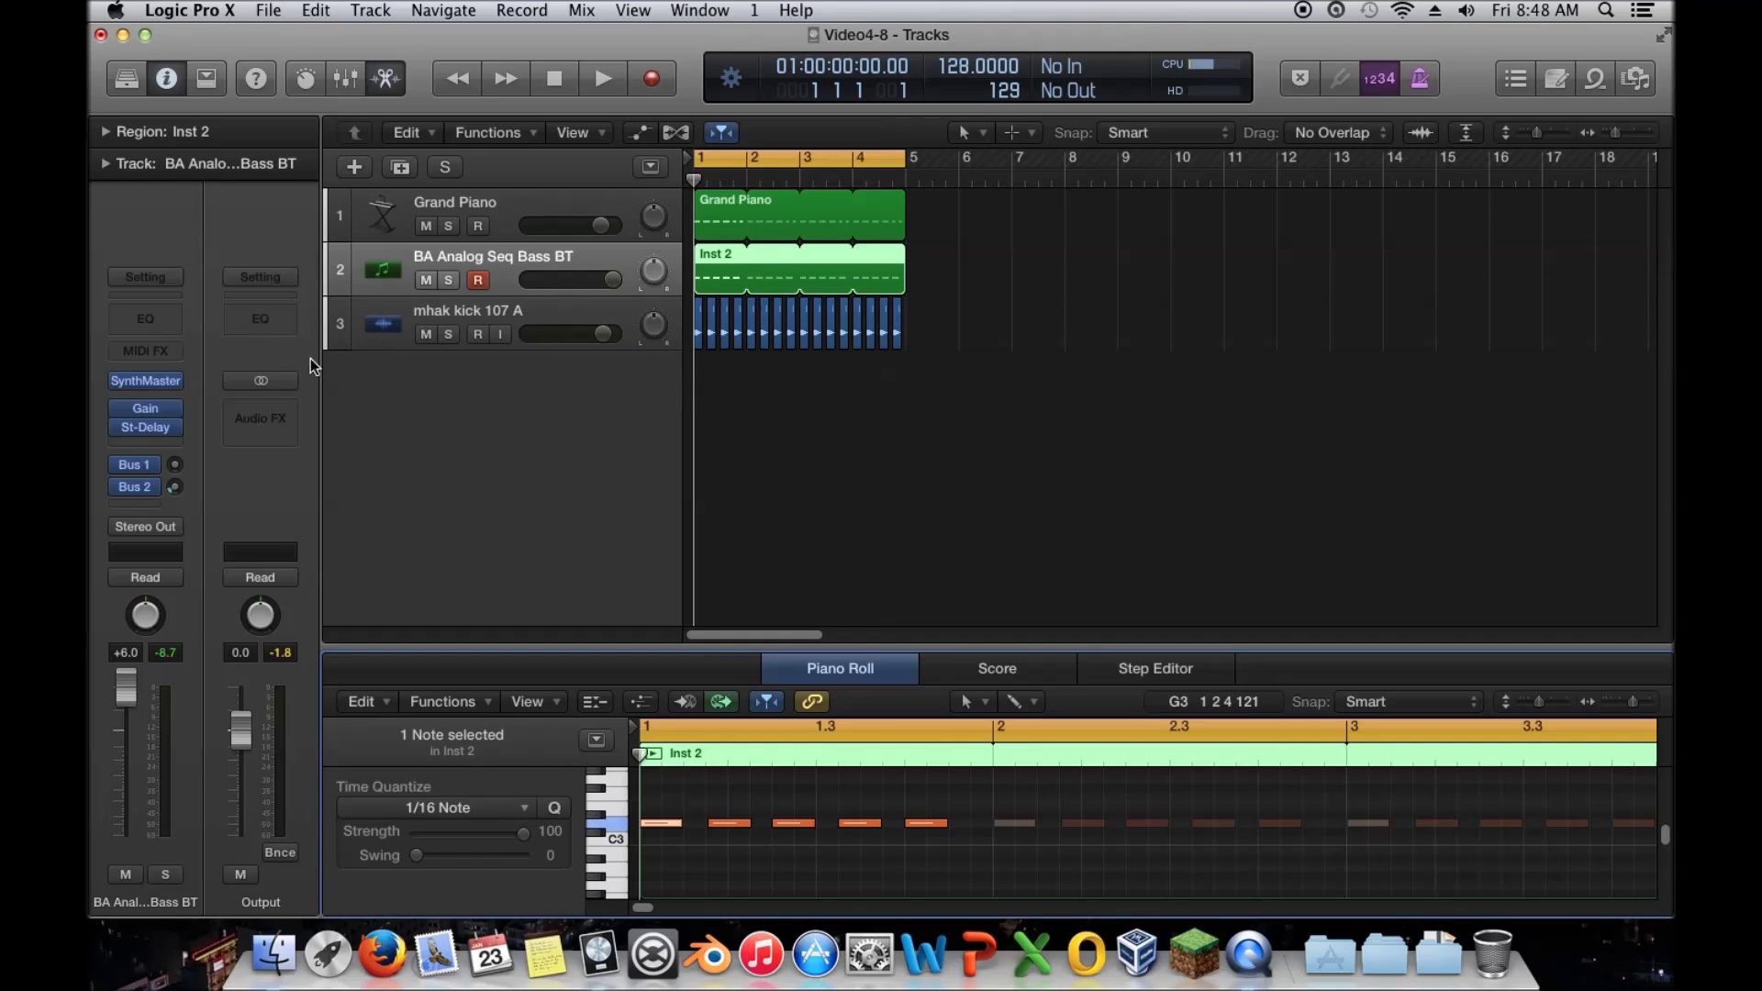
- Turn off the Stereo Delay's Beat Sync, set the left and right delays to 10 ms and audition the first bass note
left_click(147, 428)
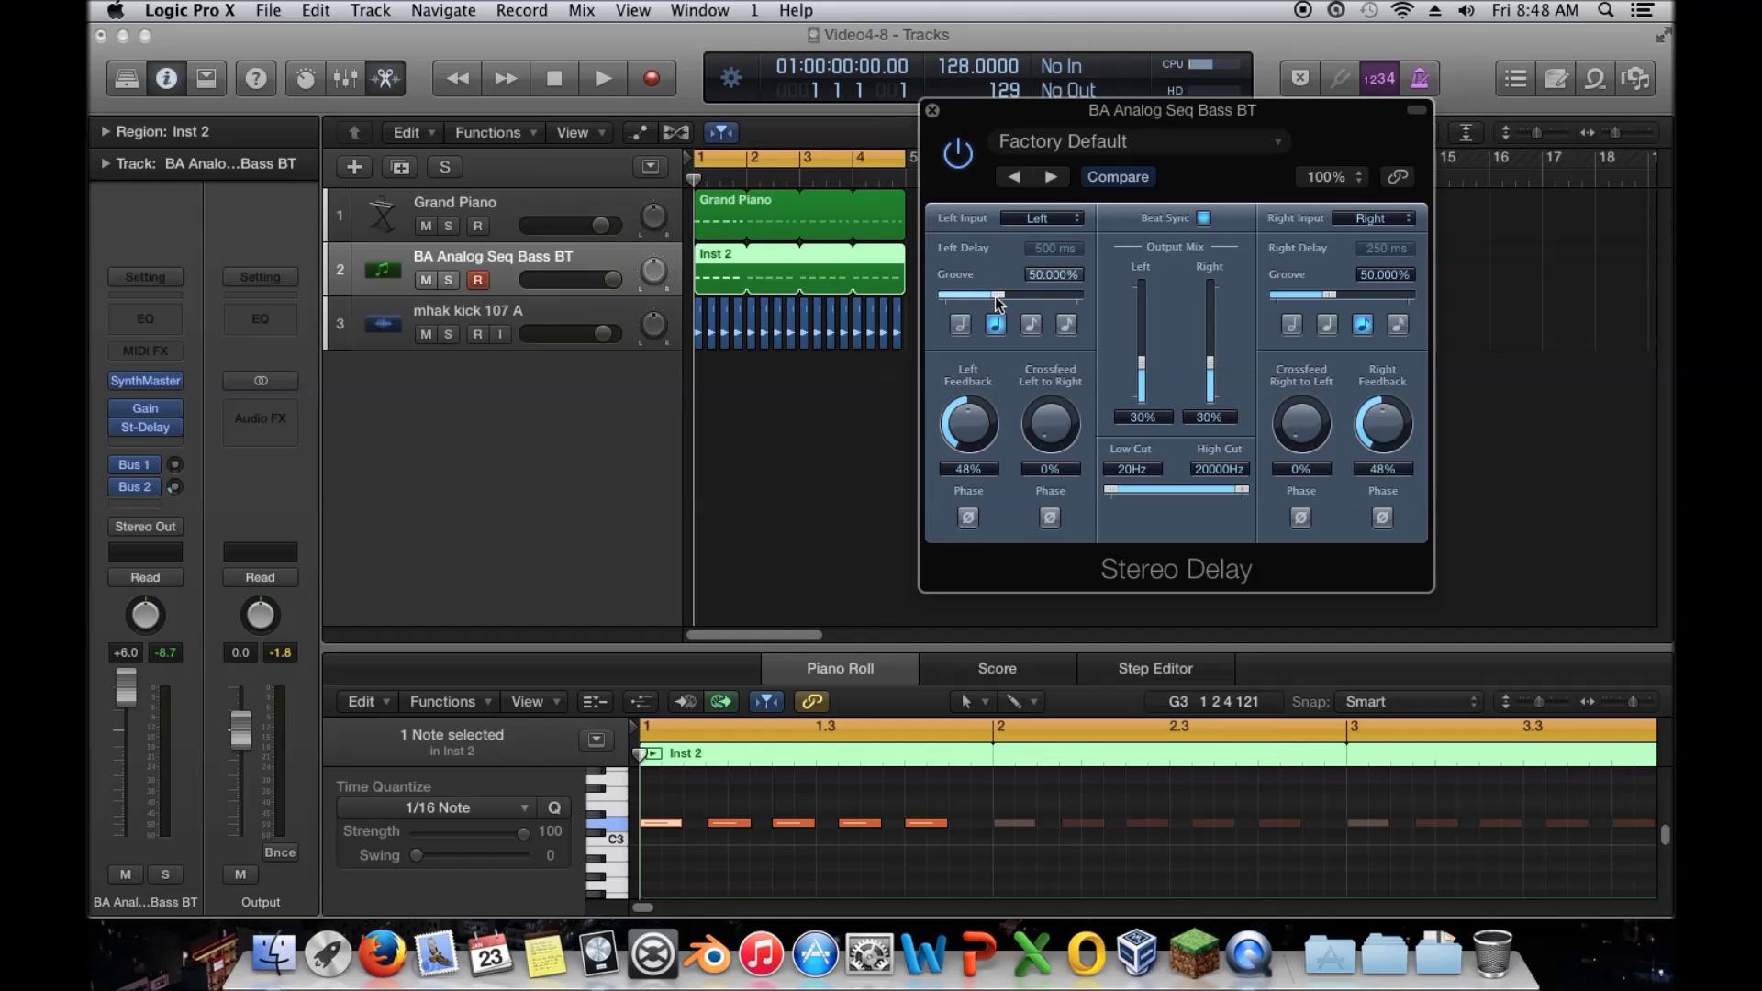
left_click(1203, 219)
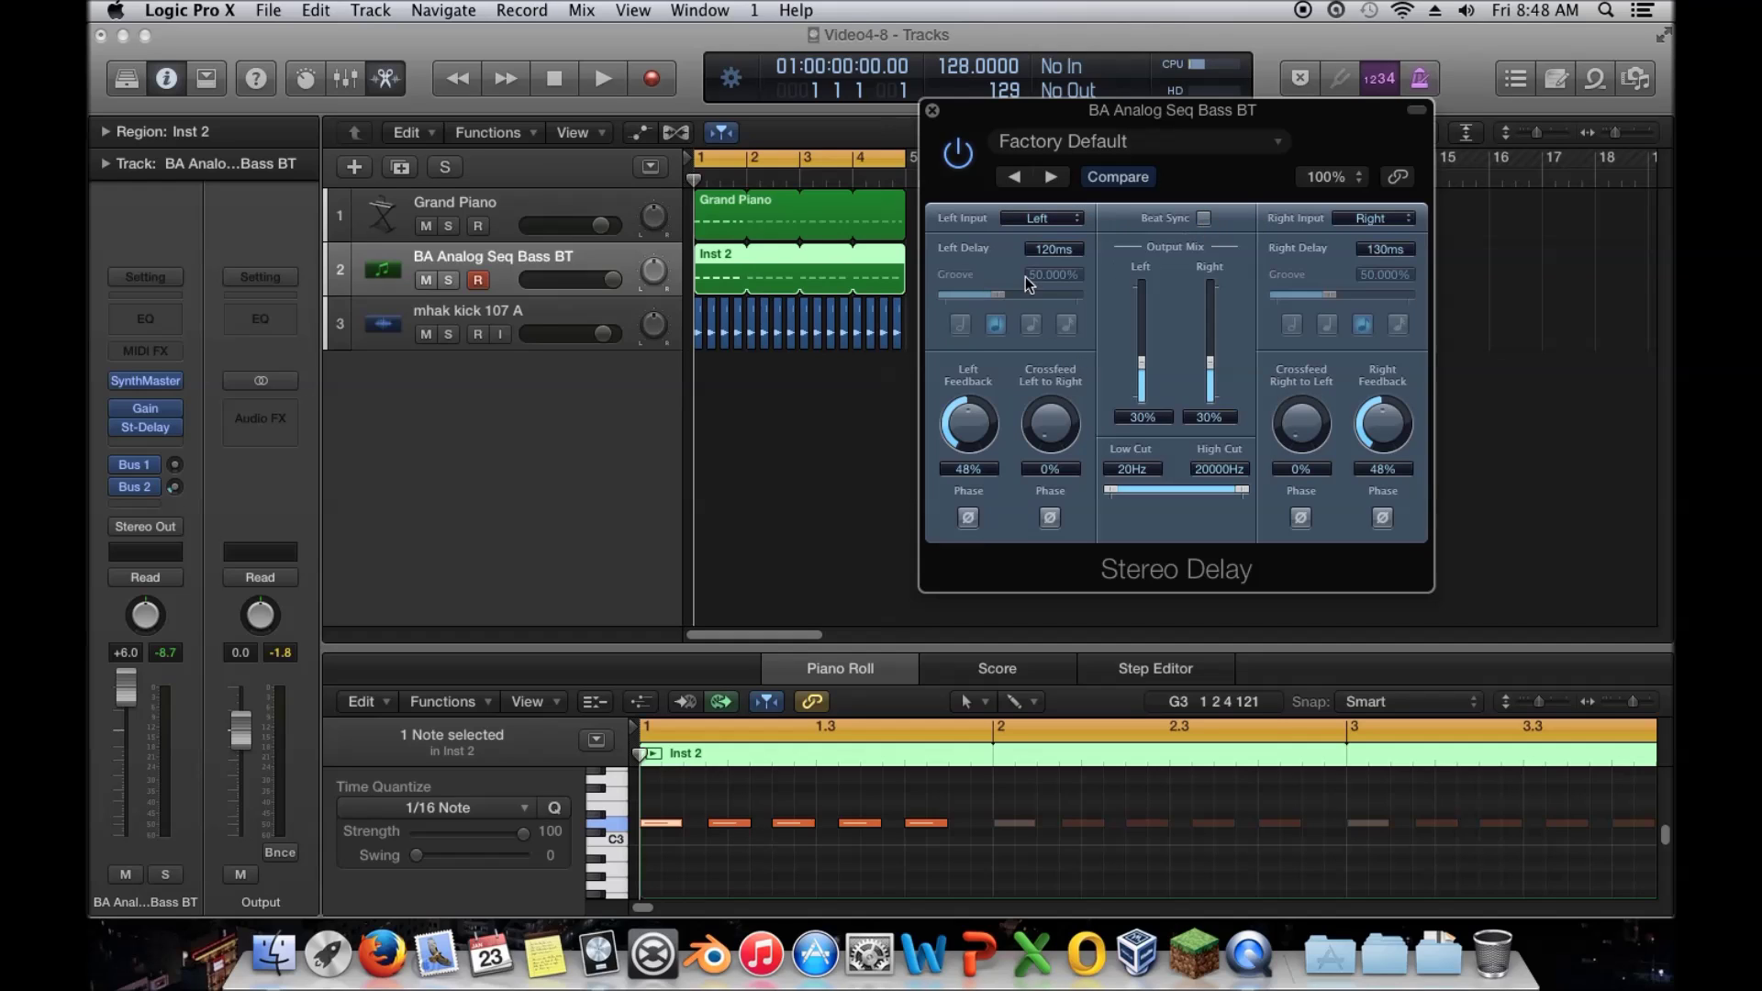
left_click_drag(1401, 235, 1344, 536)
left_click(663, 821)
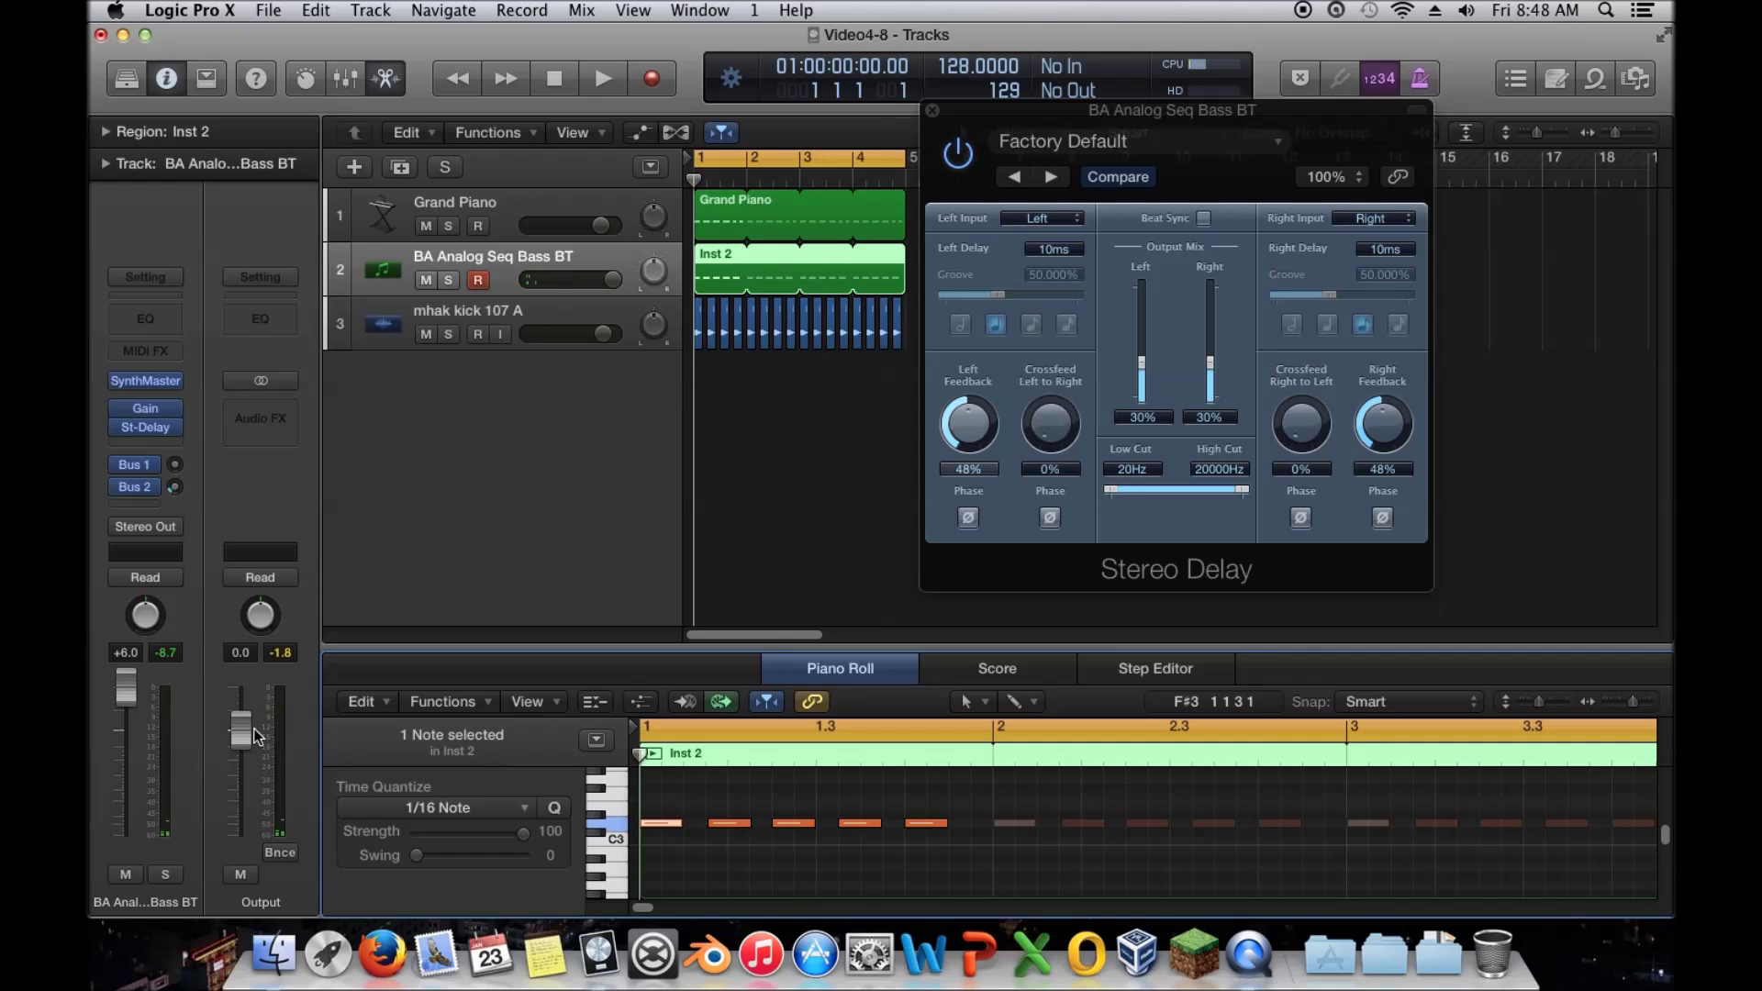
- Insert a Gain plug-in on the Output channel, close its window and reset the bass track's volume to 0.0 dB
left_click(271, 418)
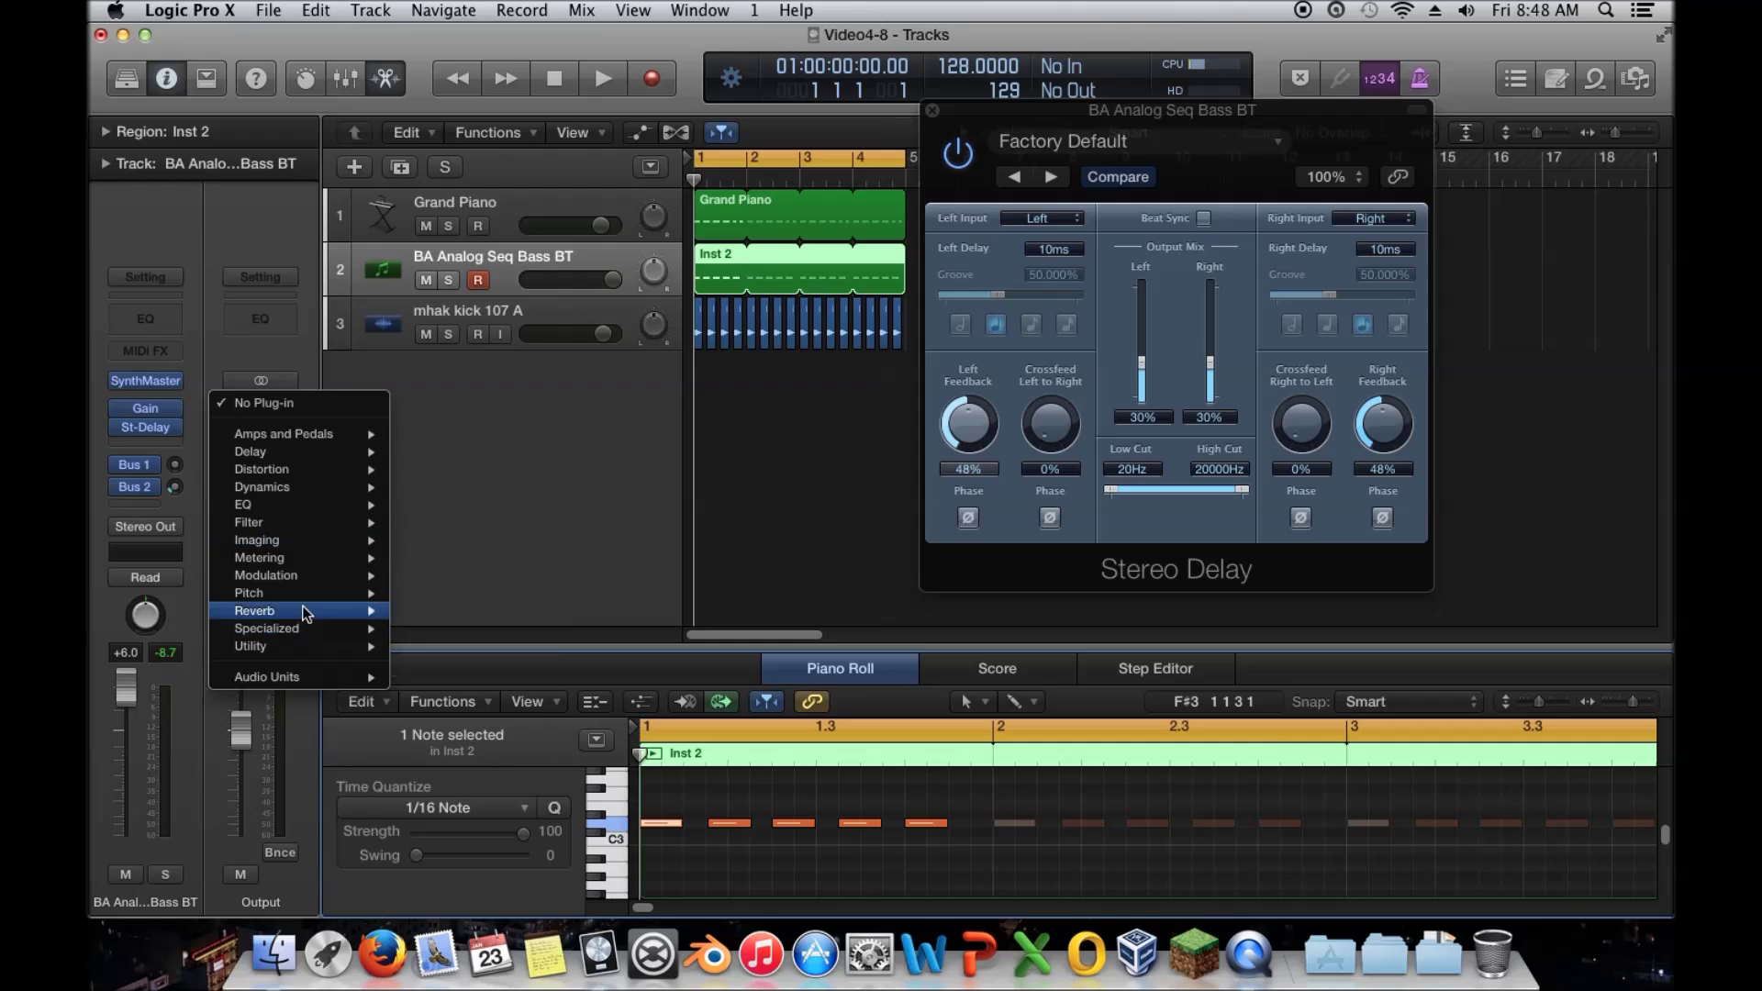
mouse_move(306, 652)
mouse_move(477, 646)
left_click(593, 649)
left_click_drag(204, 288, 206, 272)
left_click(155, 92)
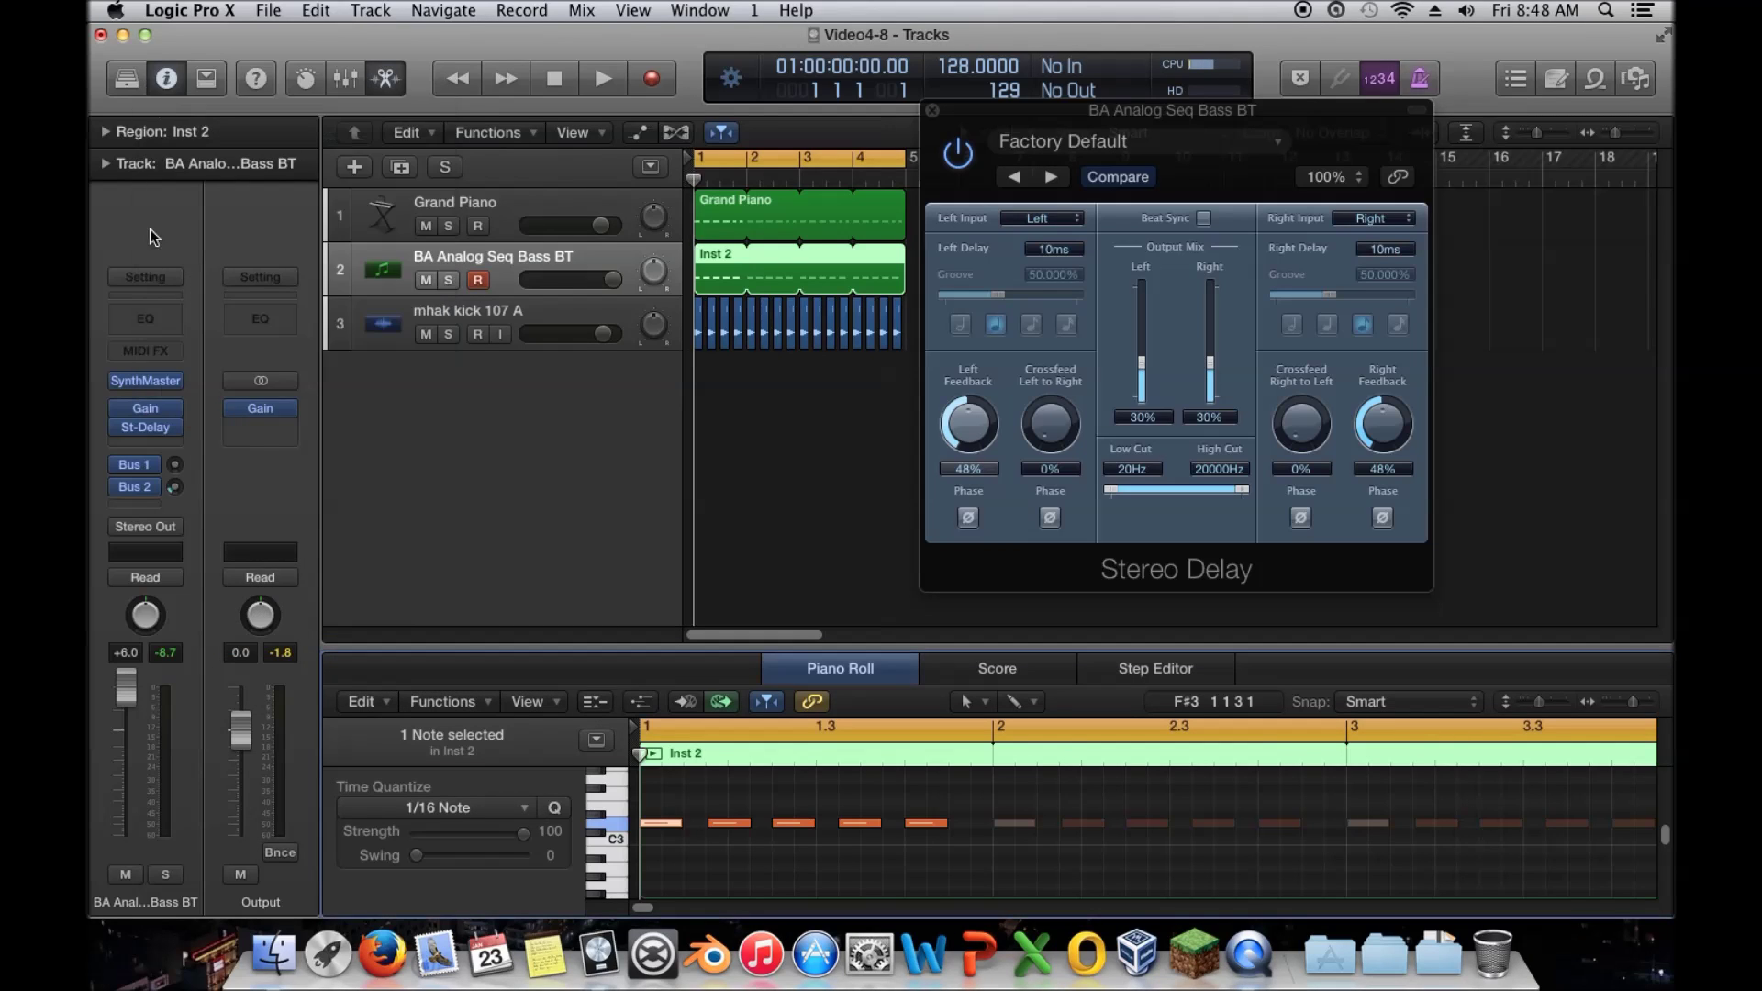
left_click(125, 691, "alt")
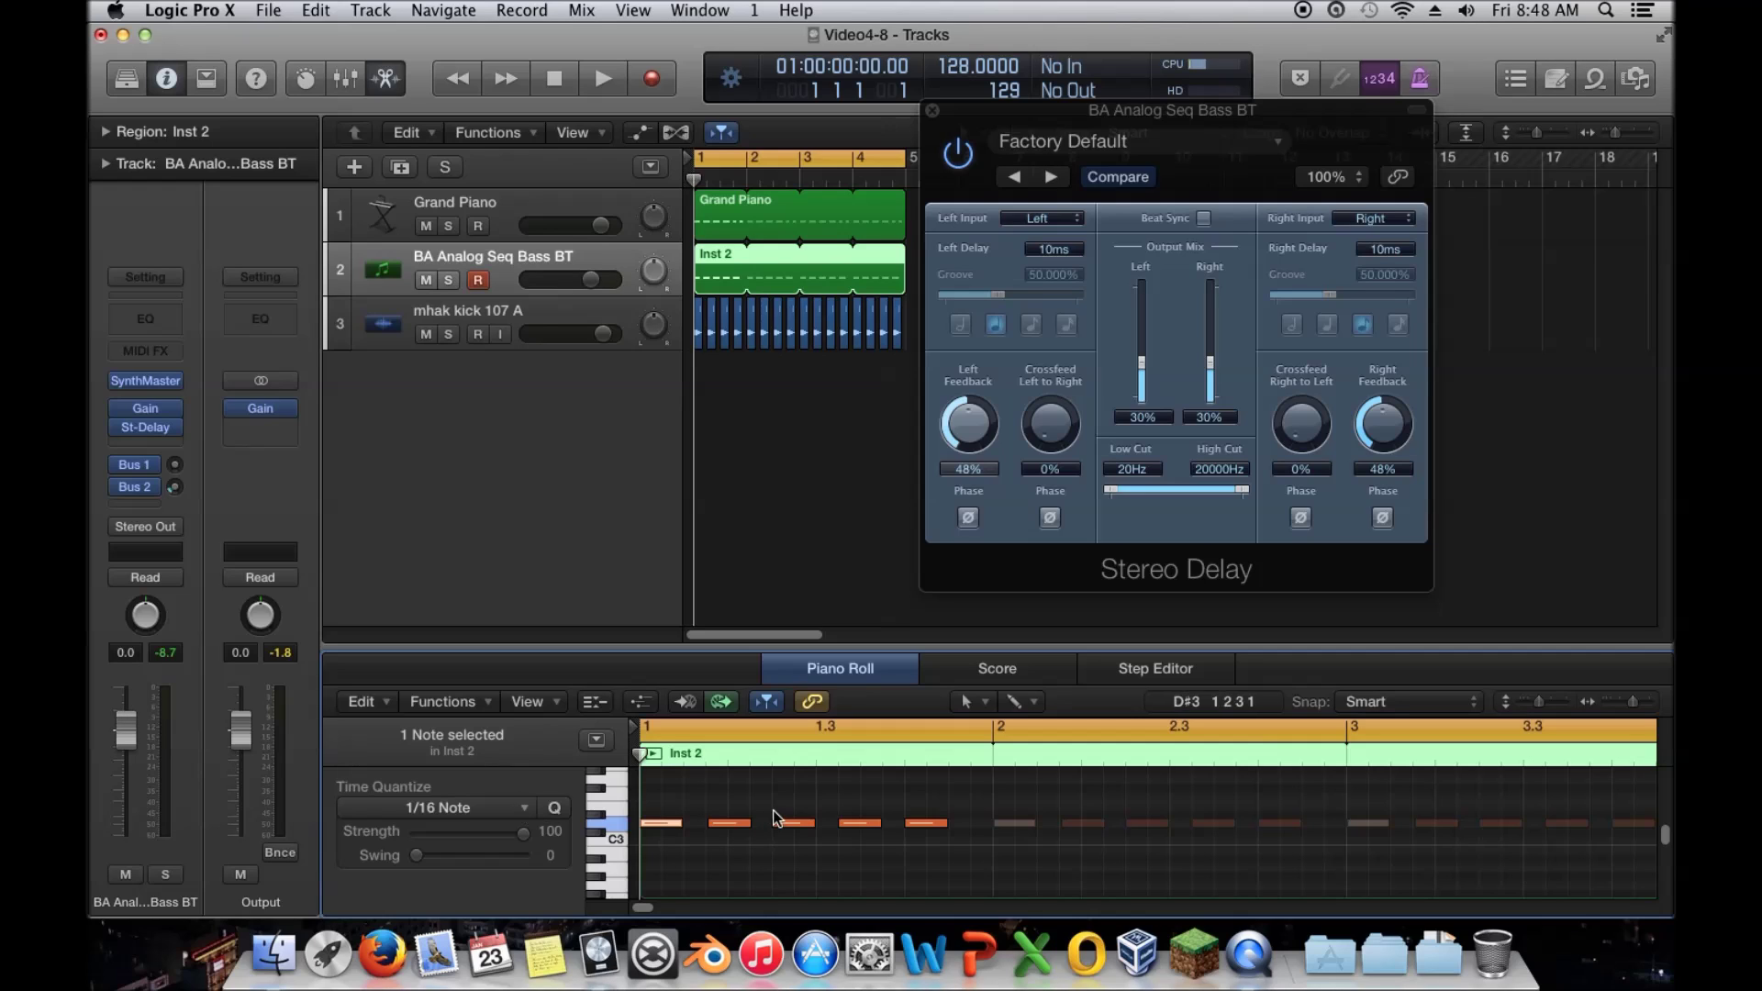
- Audition the bass notes with the Stereo Delay active and bypassed, leave it bypassed and deselect the bass region
left_click(659, 824)
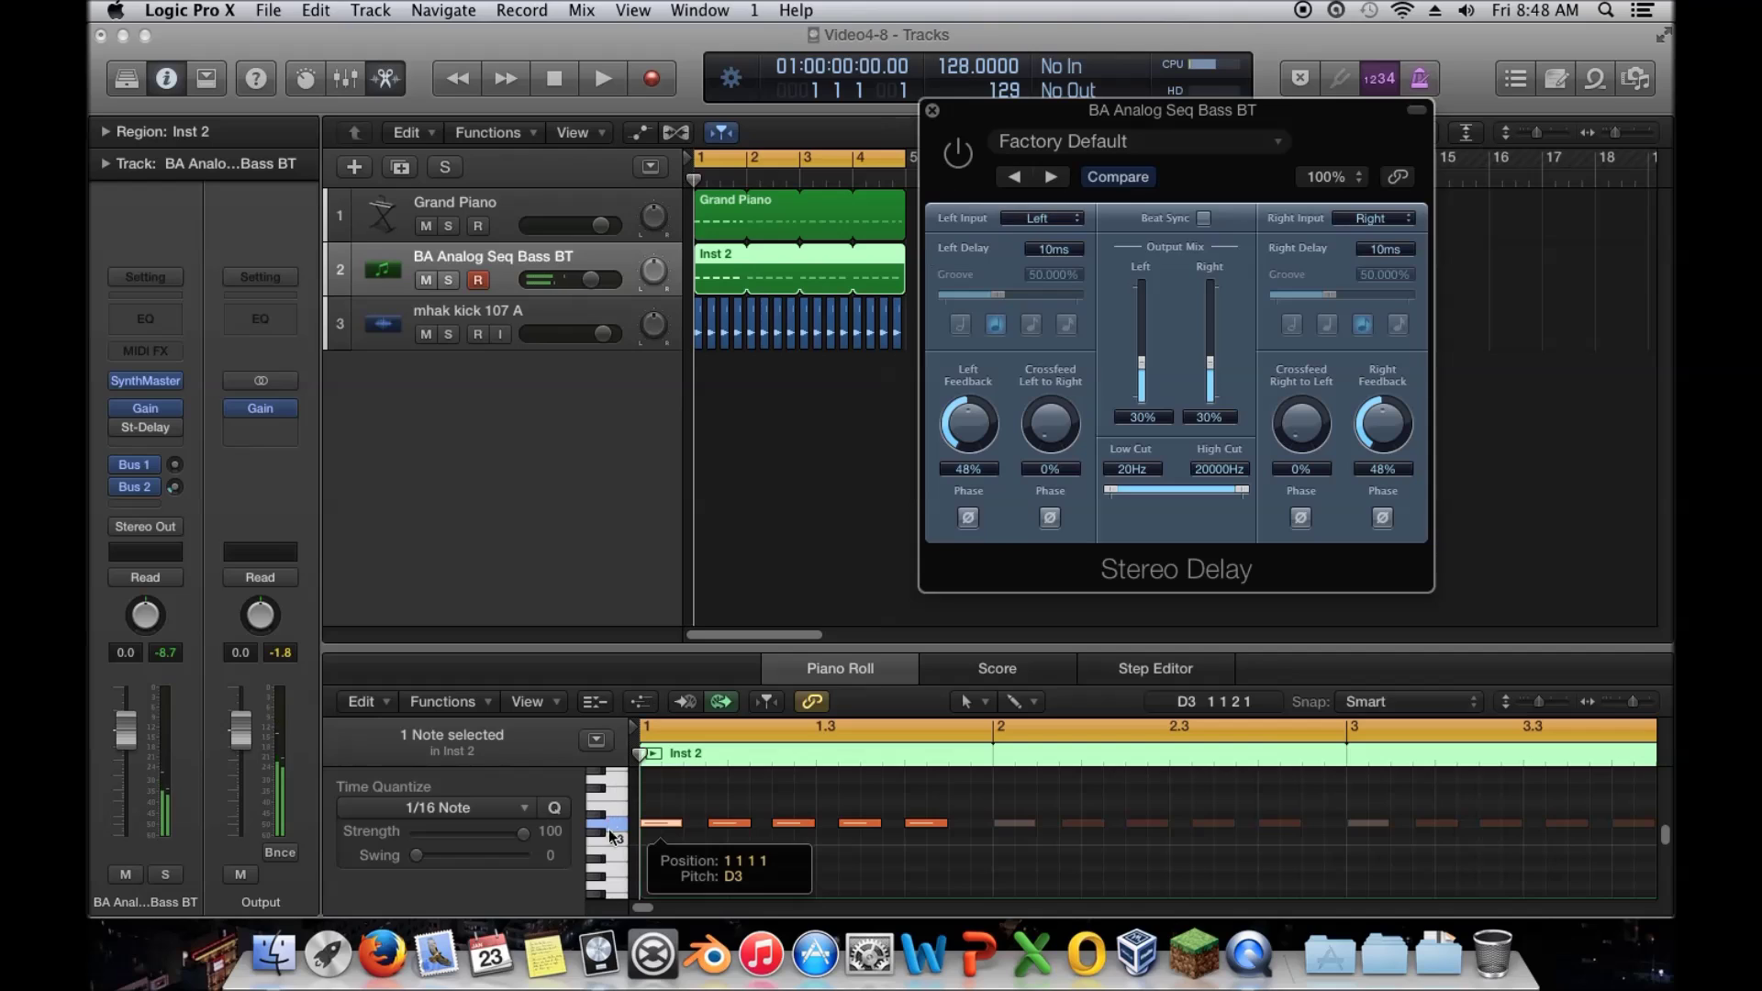
left_click(659, 825)
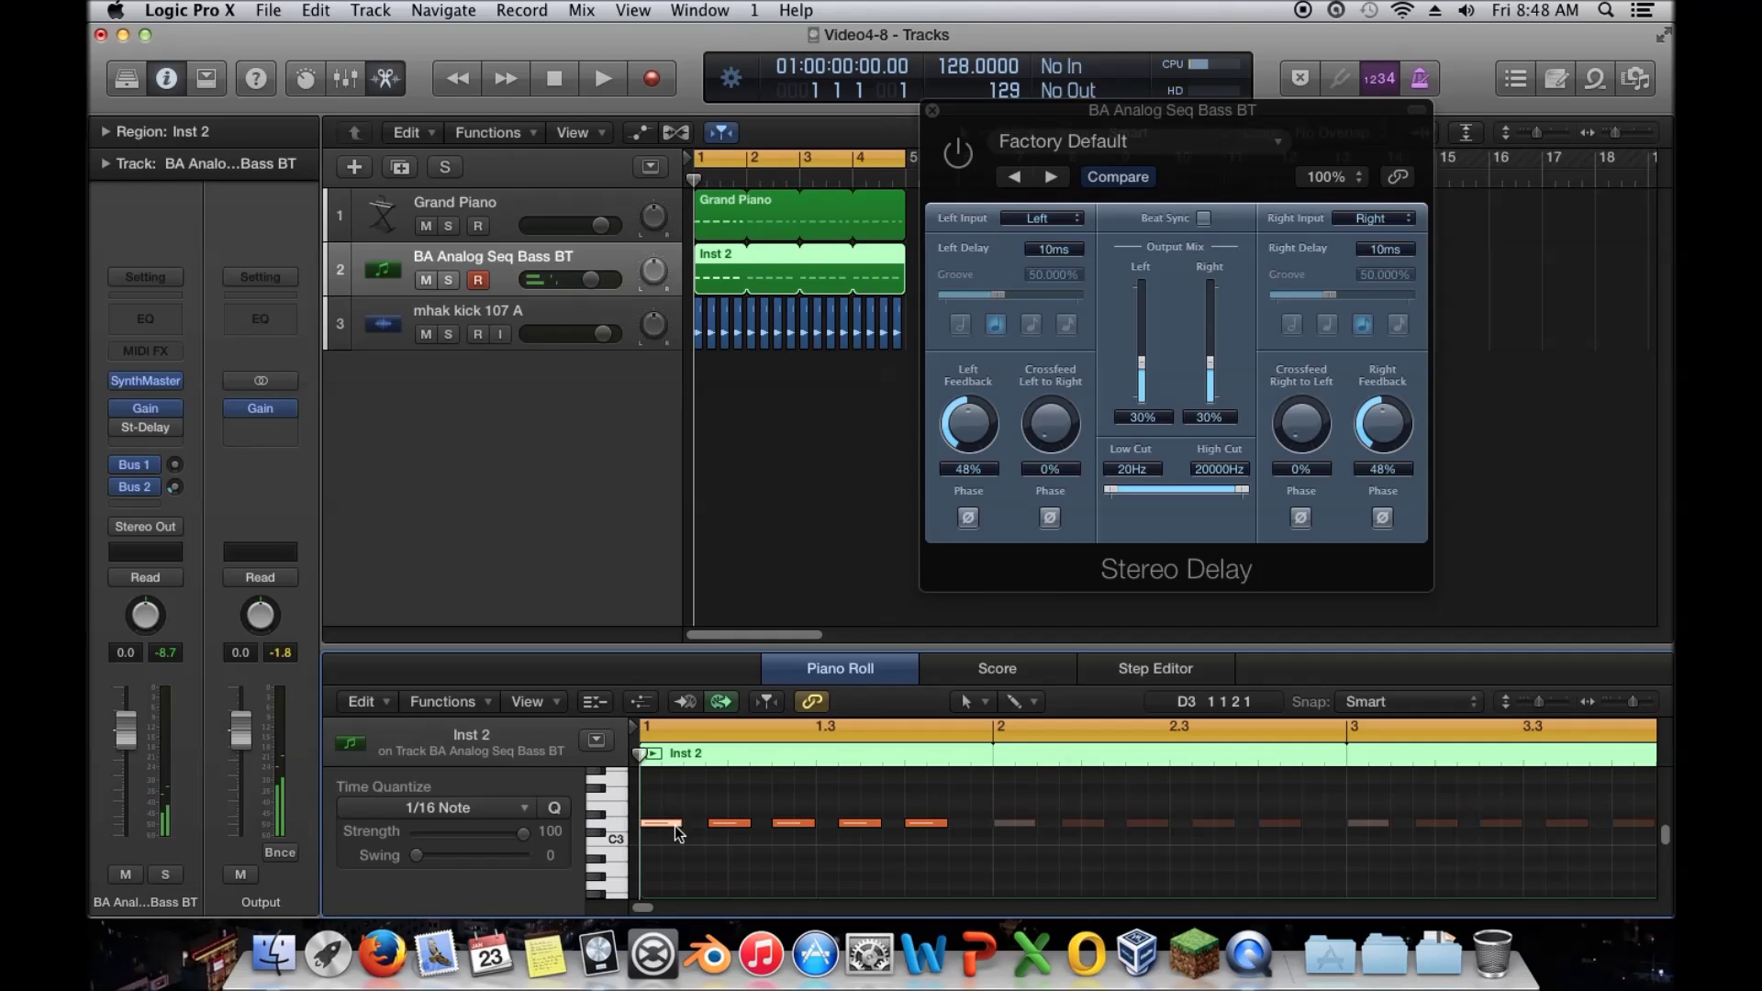
left_click(989, 128)
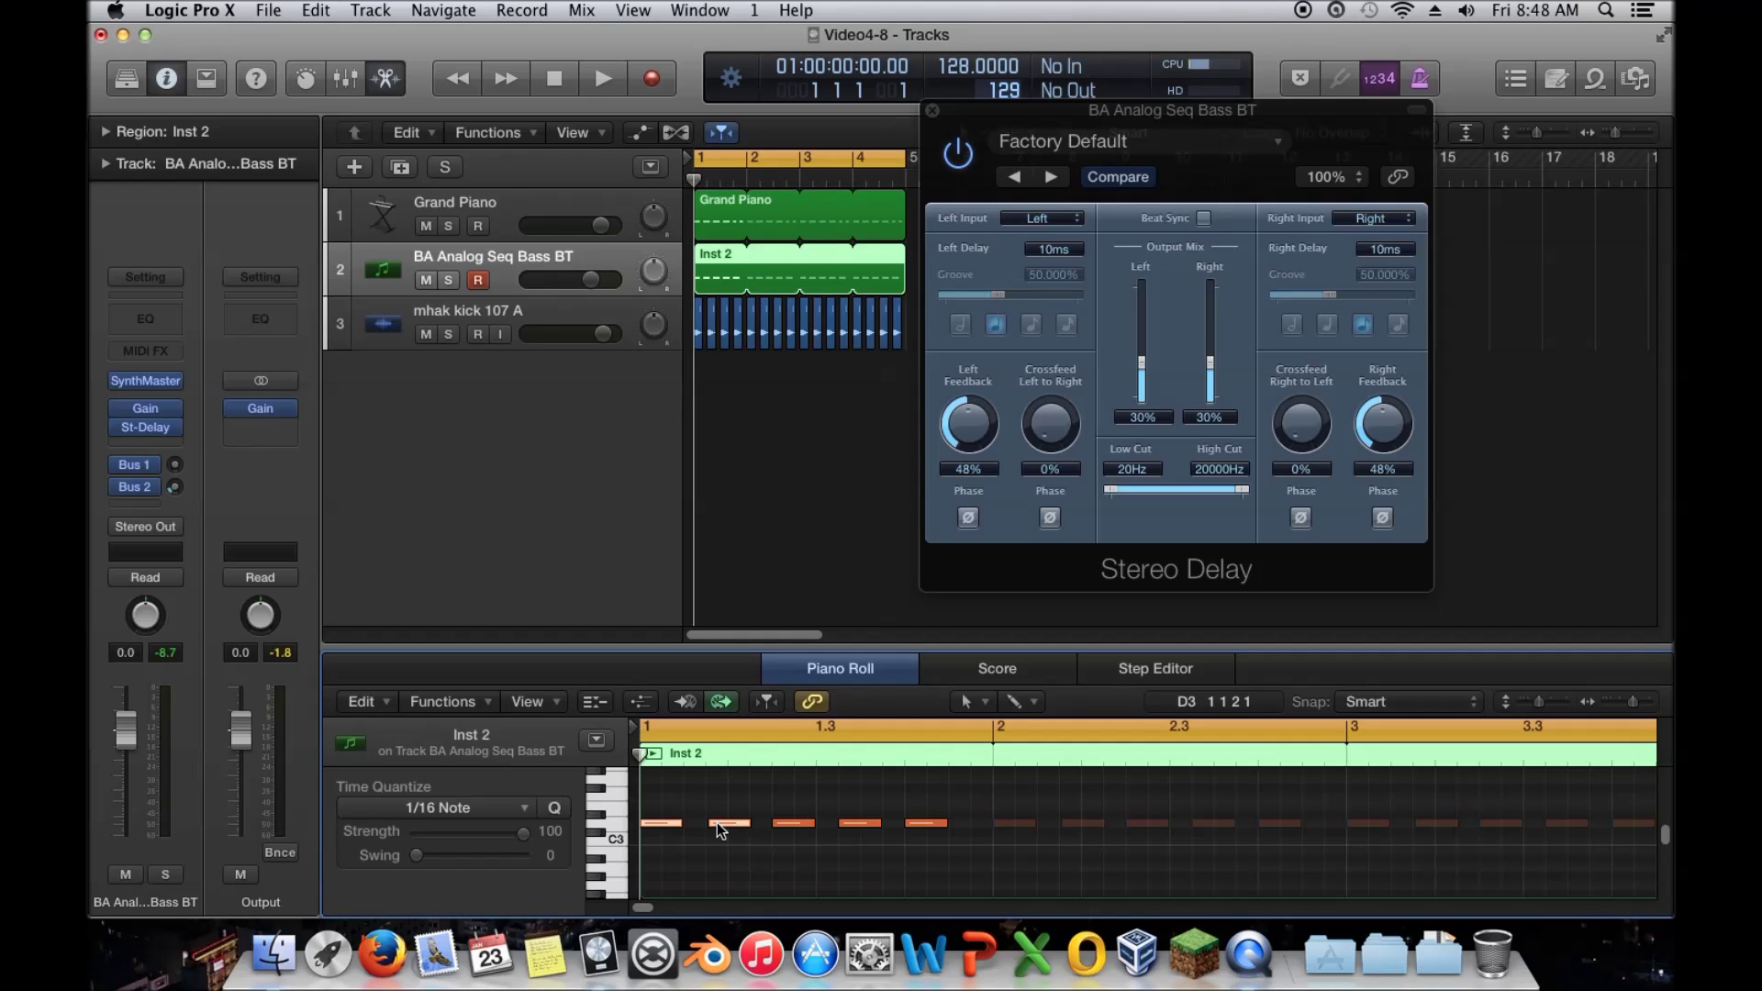
left_click(609, 825)
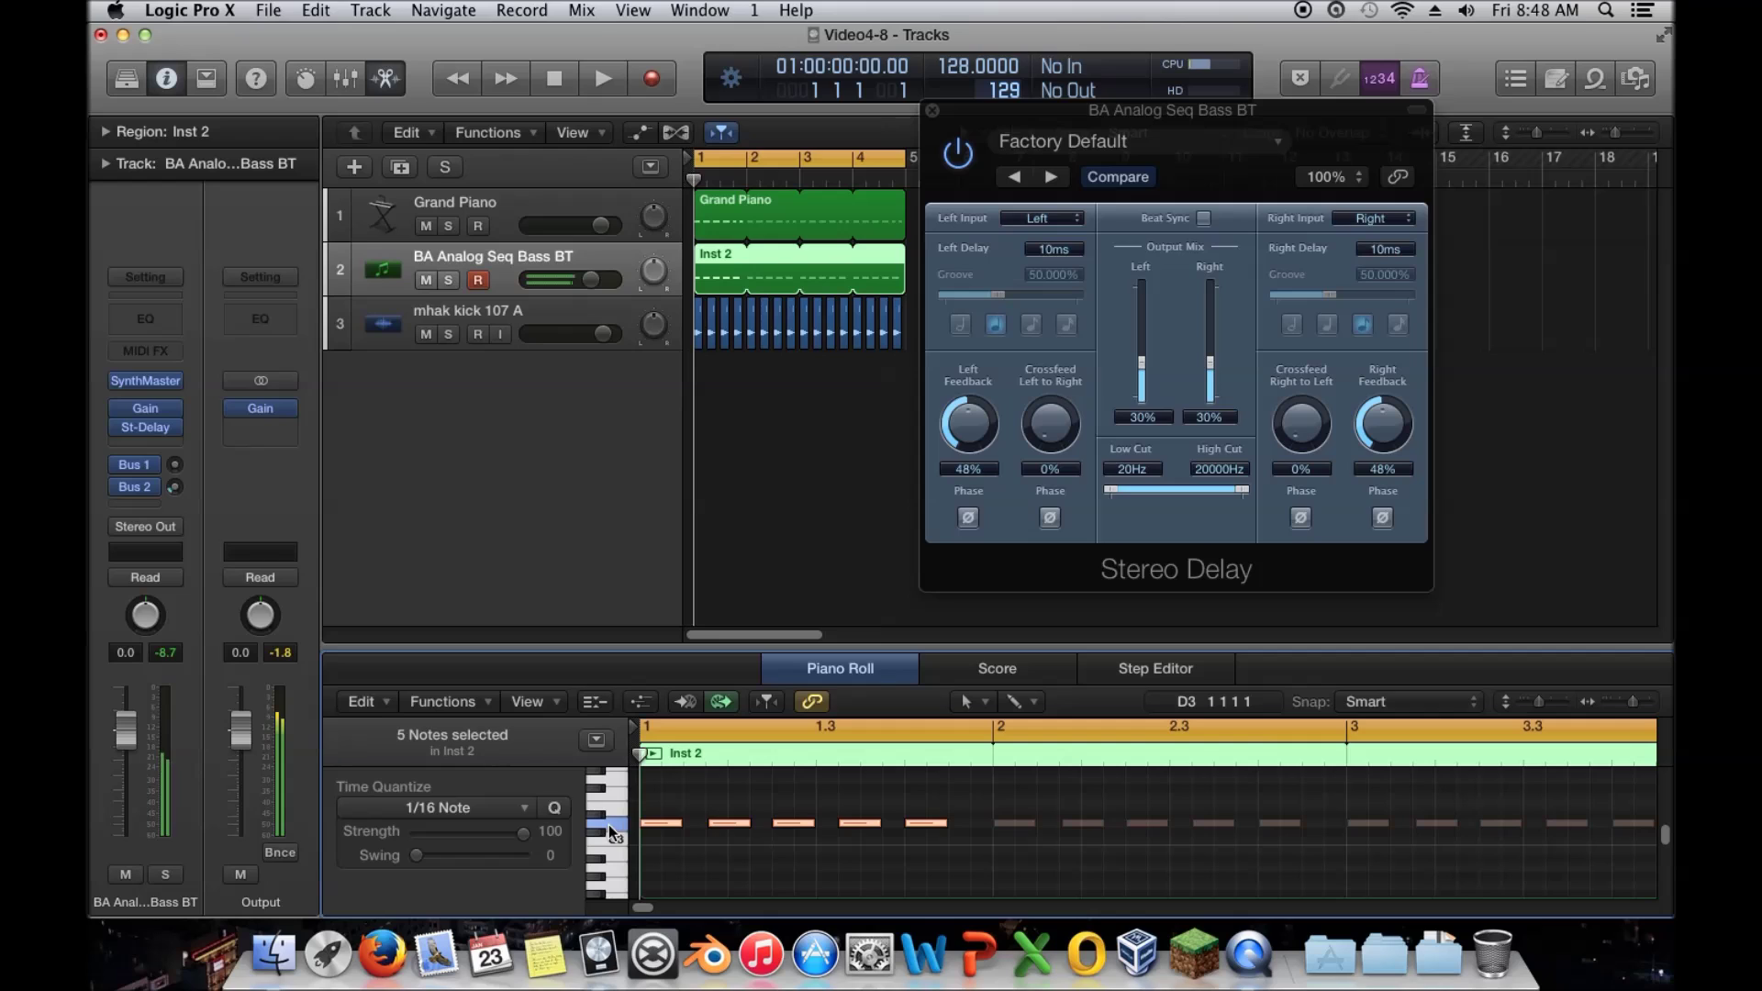
left_click(980, 154)
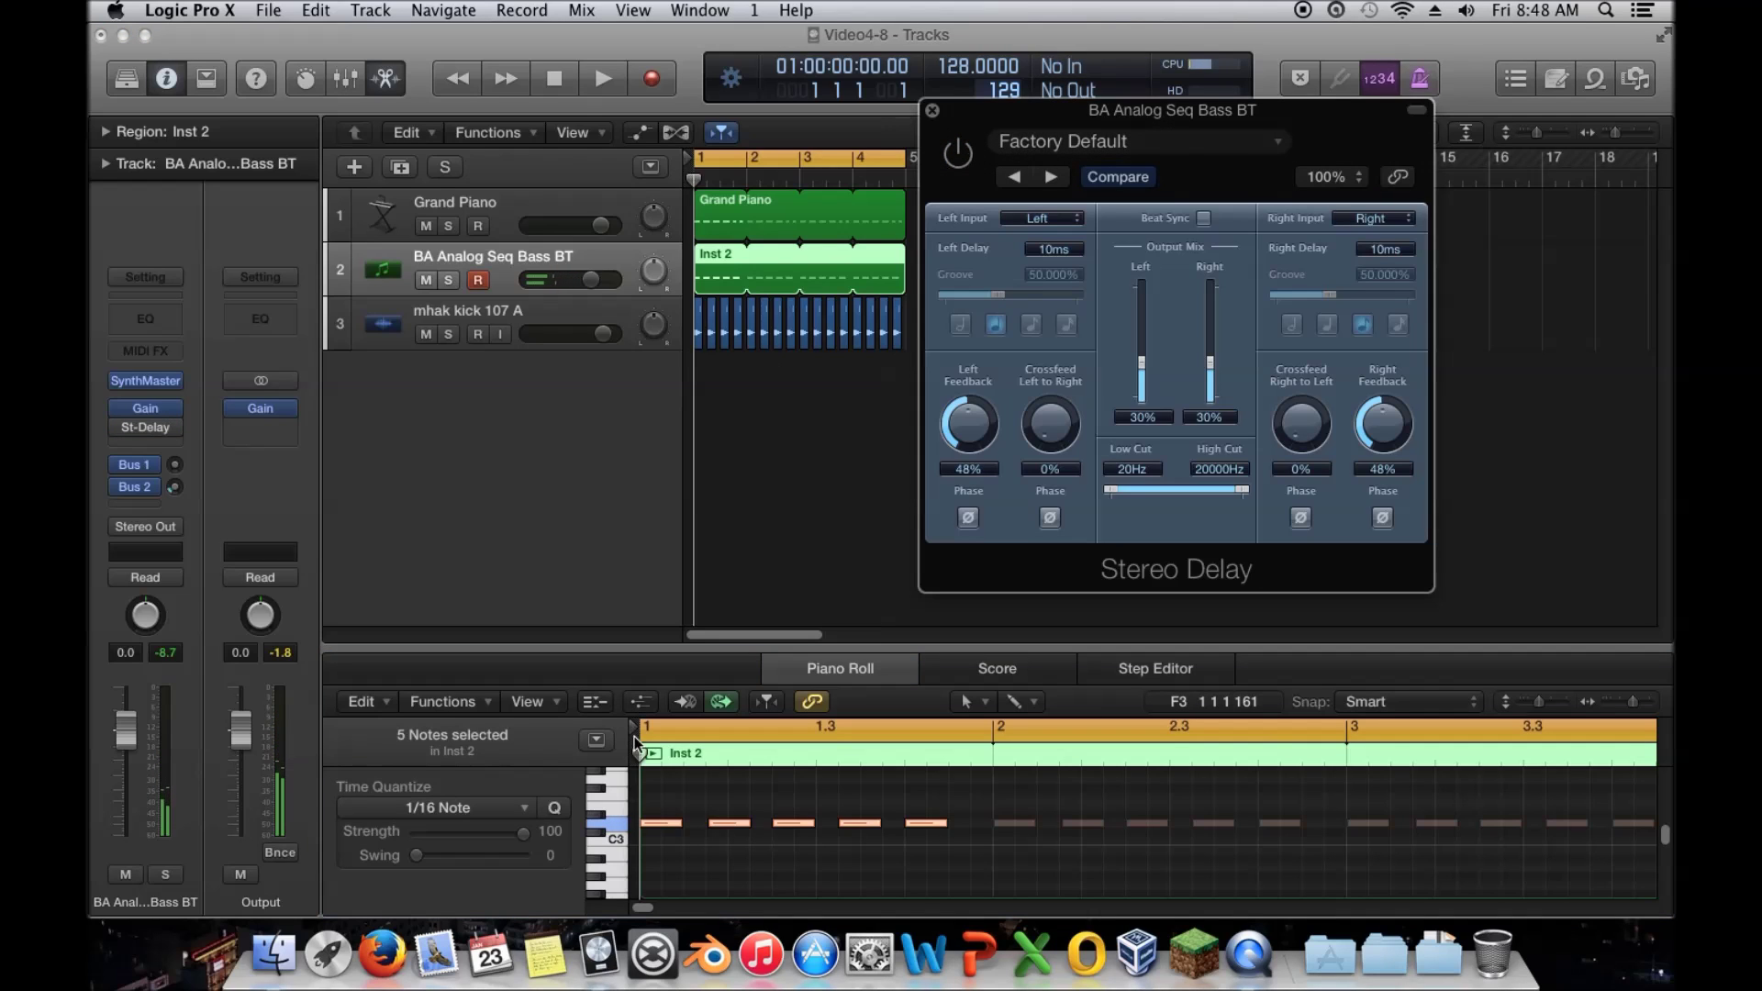
left_click(615, 826)
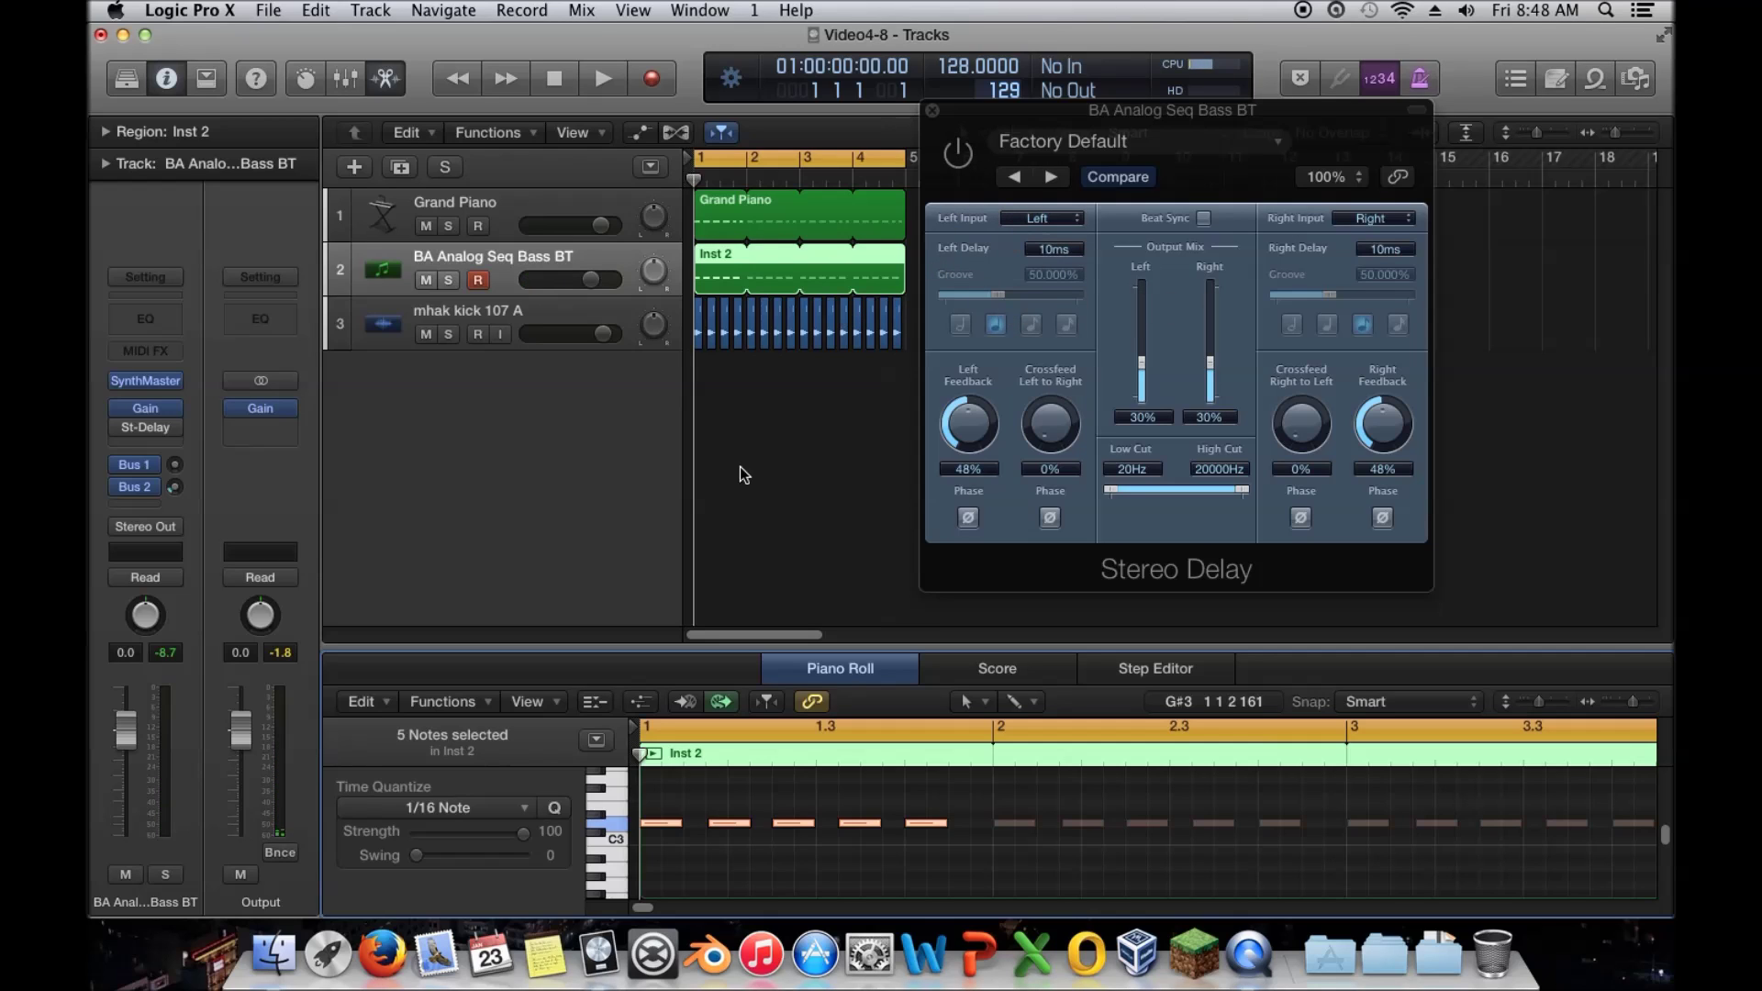
left_click(770, 473)
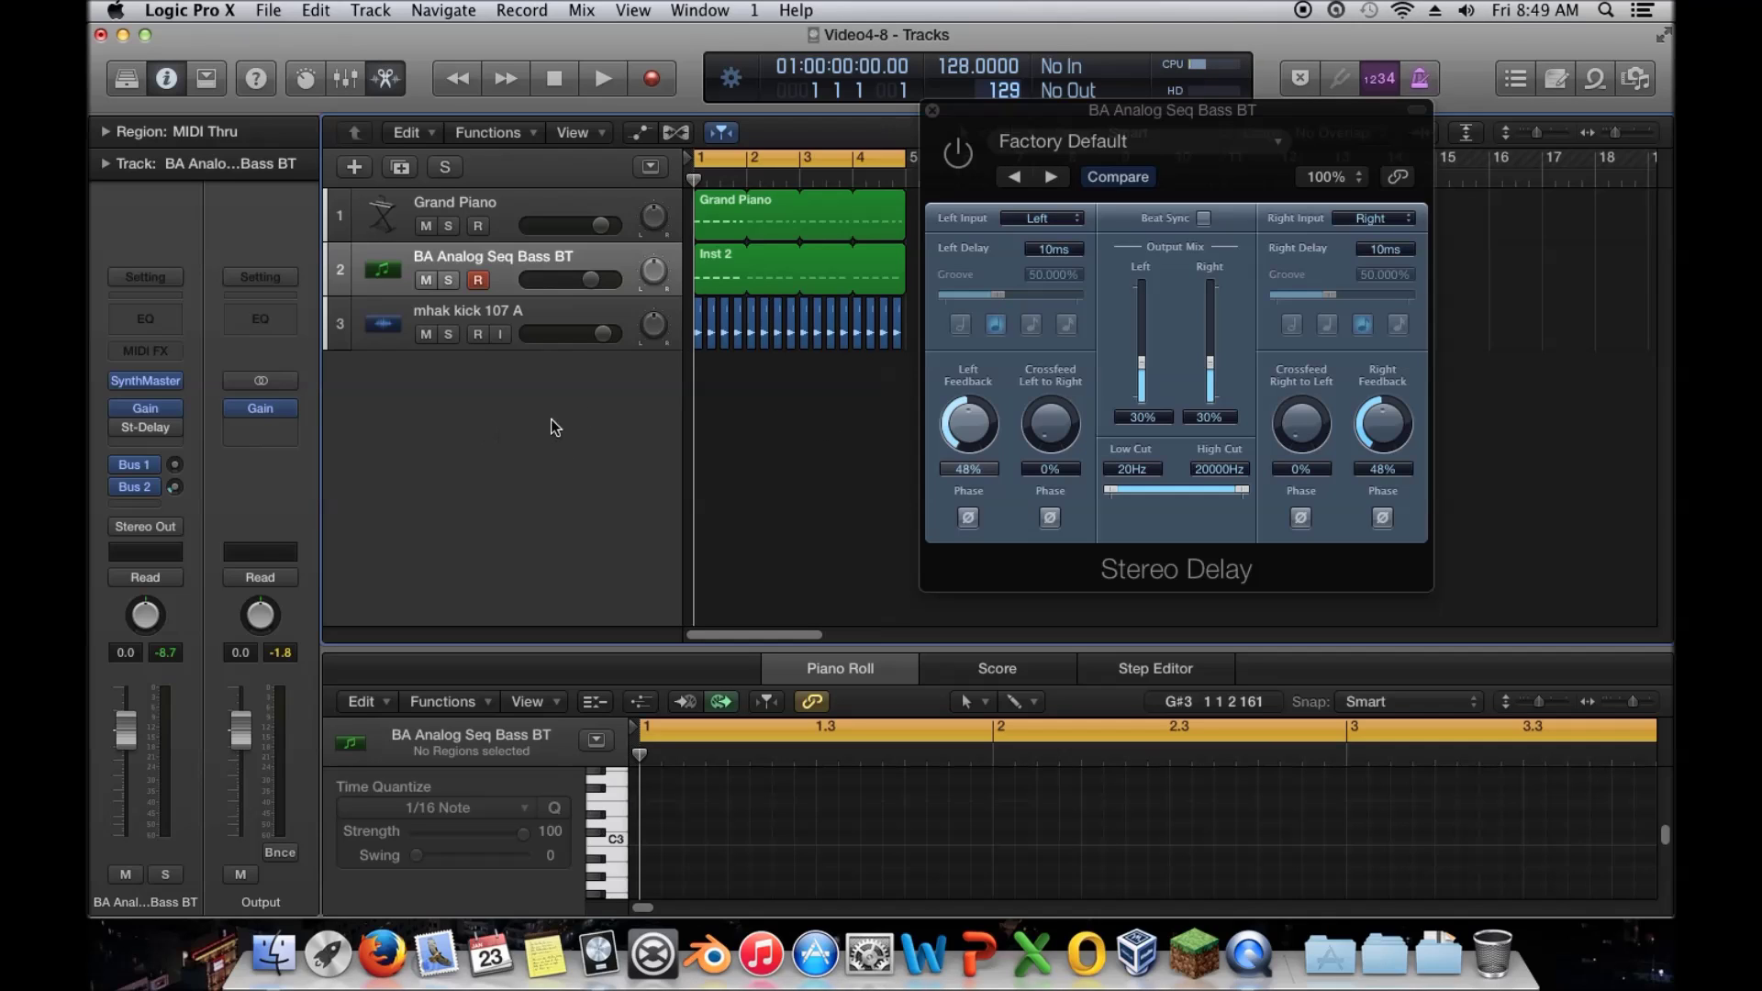
- Set the Stereo Delay's left and right delays to 90 ms and audition the C3 bass note
left_click(1055, 321)
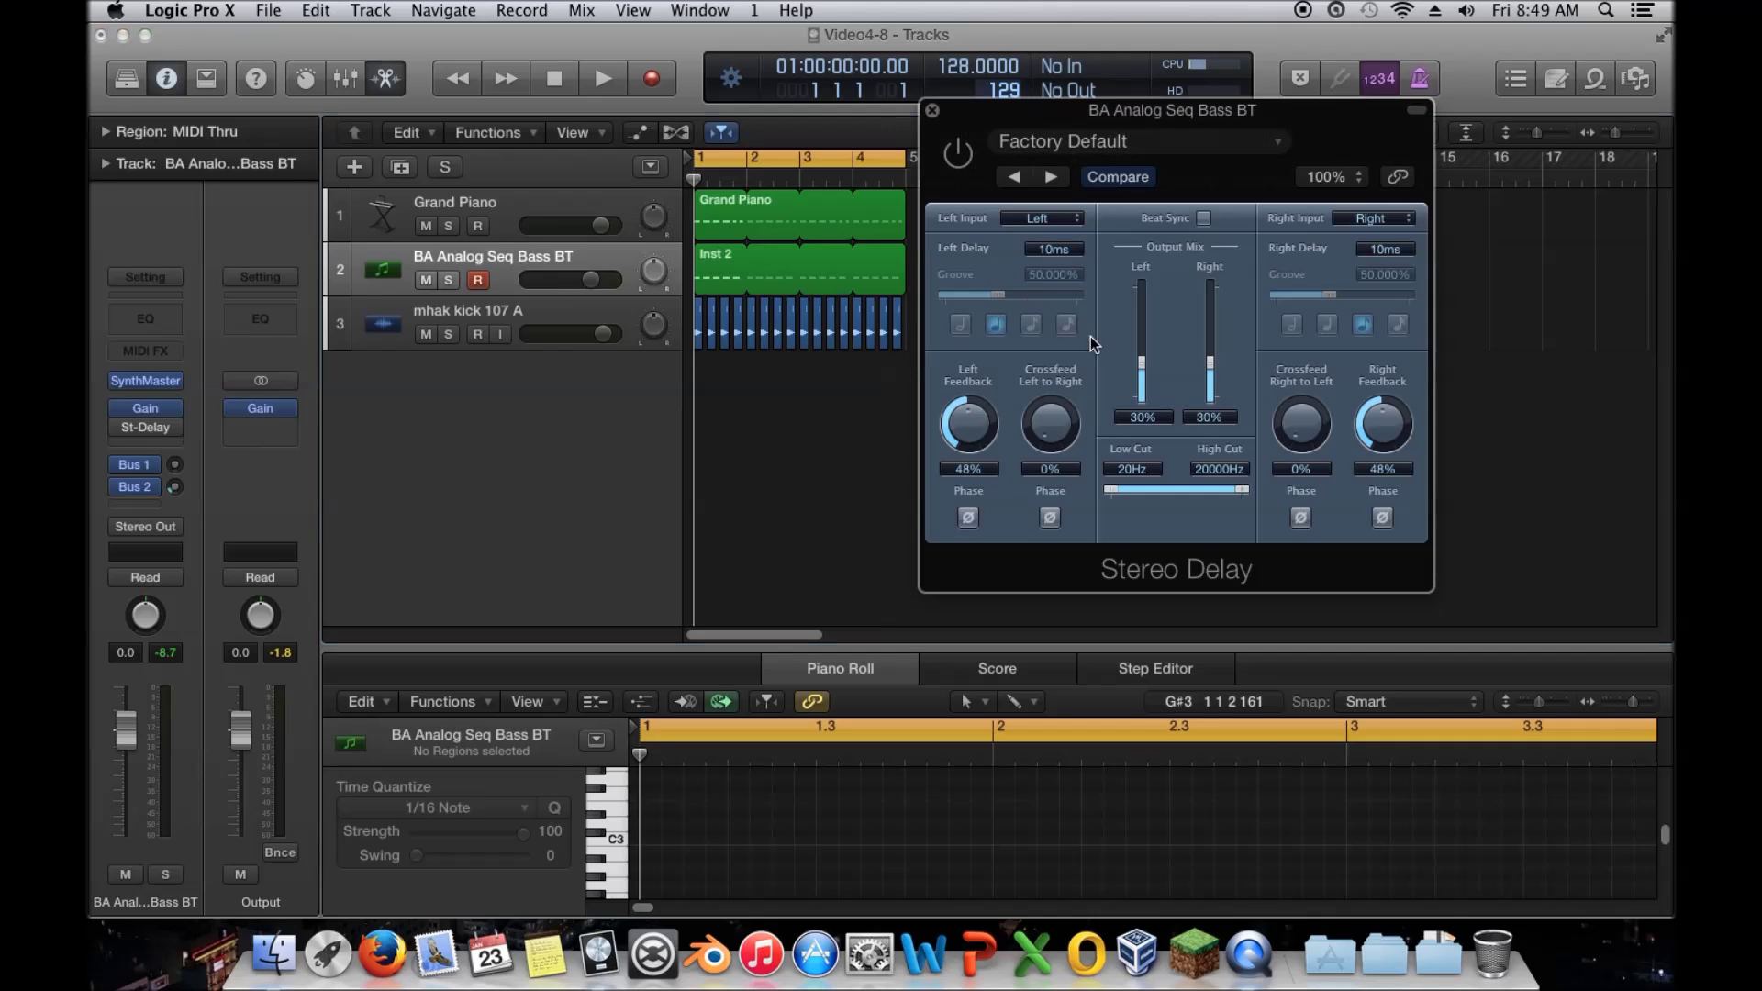
left_click_drag(1069, 262, 1076, 215)
left_click_drag(1388, 253, 1397, 225)
scroll(1396, 241, "down", 1)
left_click_drag(1398, 237, 1401, 248)
scroll(1399, 239, "down", 1)
left_click(610, 843)
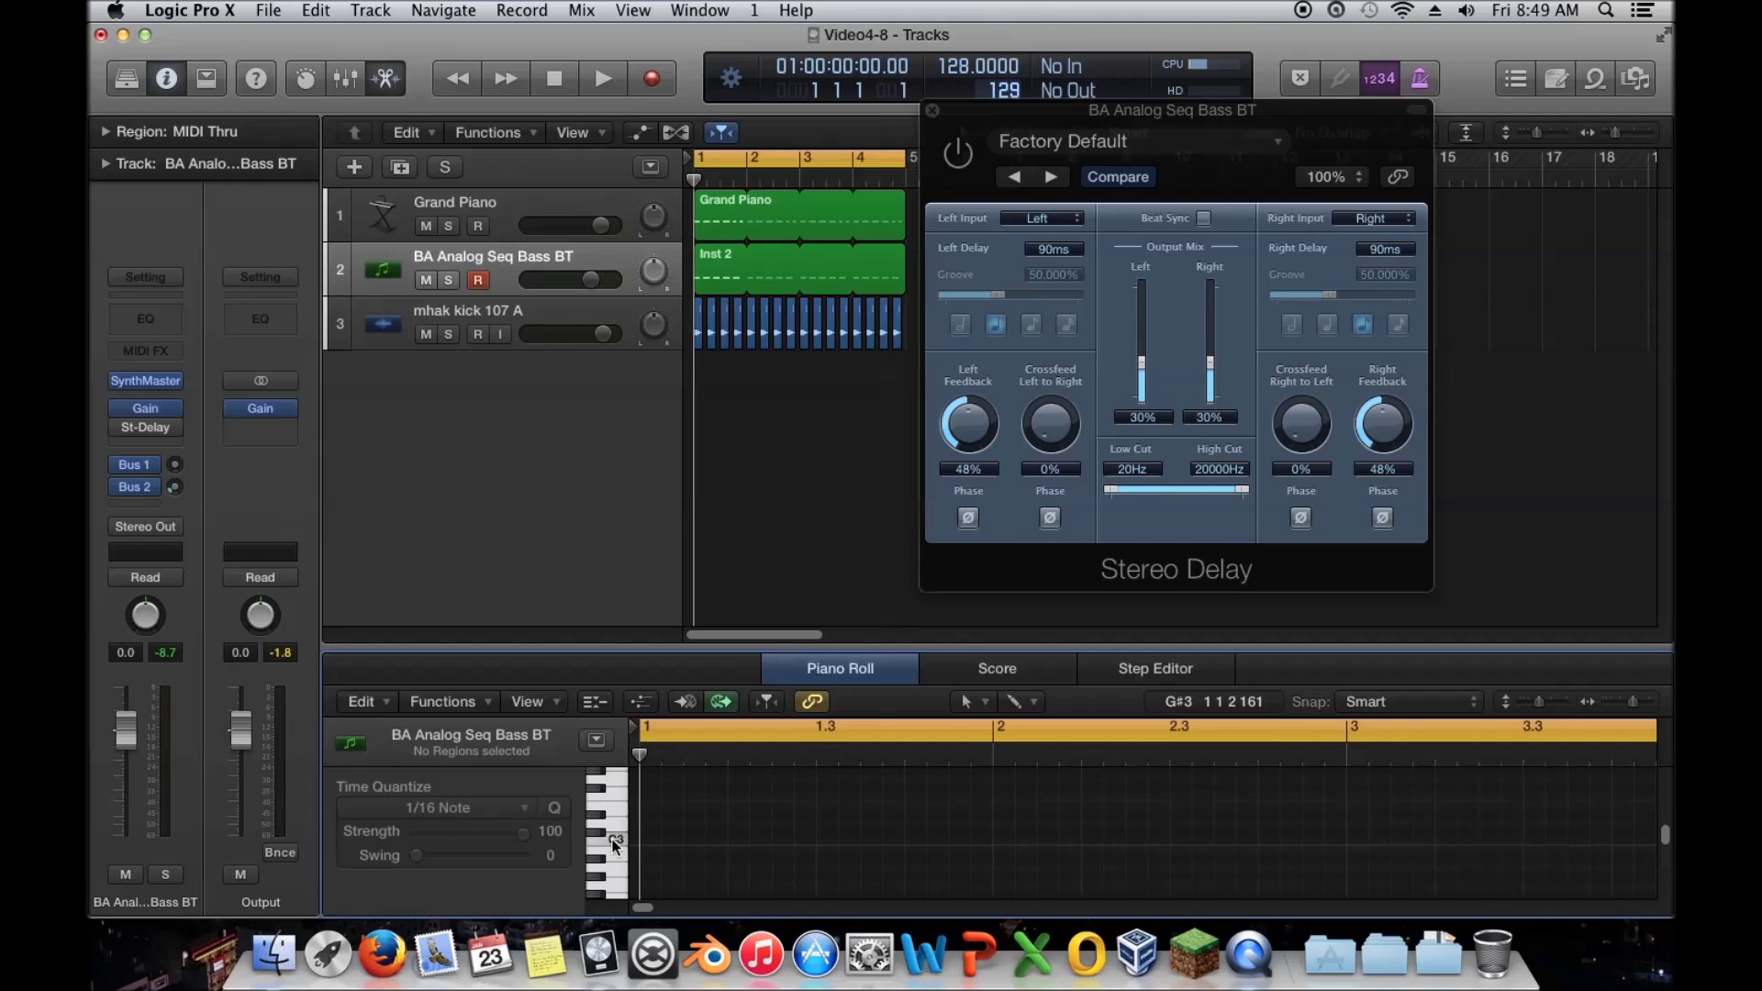
- Raise the left and right delays to 130 ms and audition the C3 bass note again
mouse_move(1053, 248)
left_mouse_down()
mouse_move(1055, 201)
mouse_move(1049, 224)
left_mouse_up()
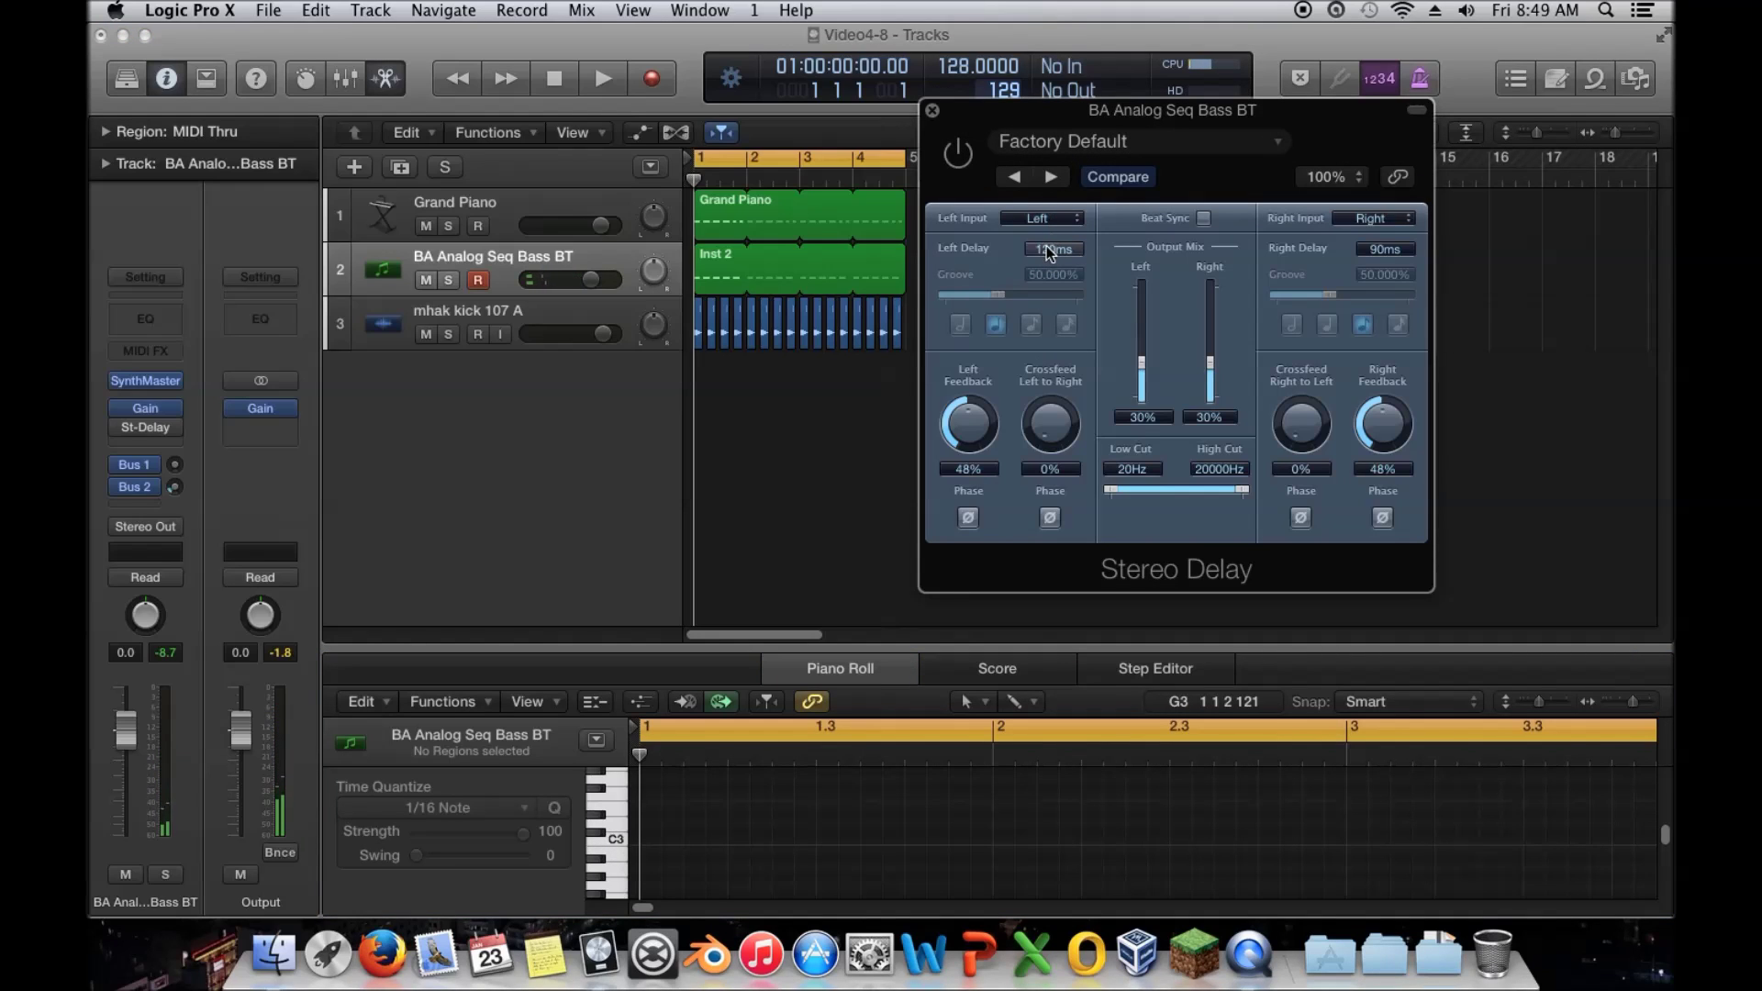
mouse_move(1381, 248)
left_mouse_down()
mouse_move(1383, 225)
mouse_move(1390, 244)
left_mouse_up()
left_click(615, 843)
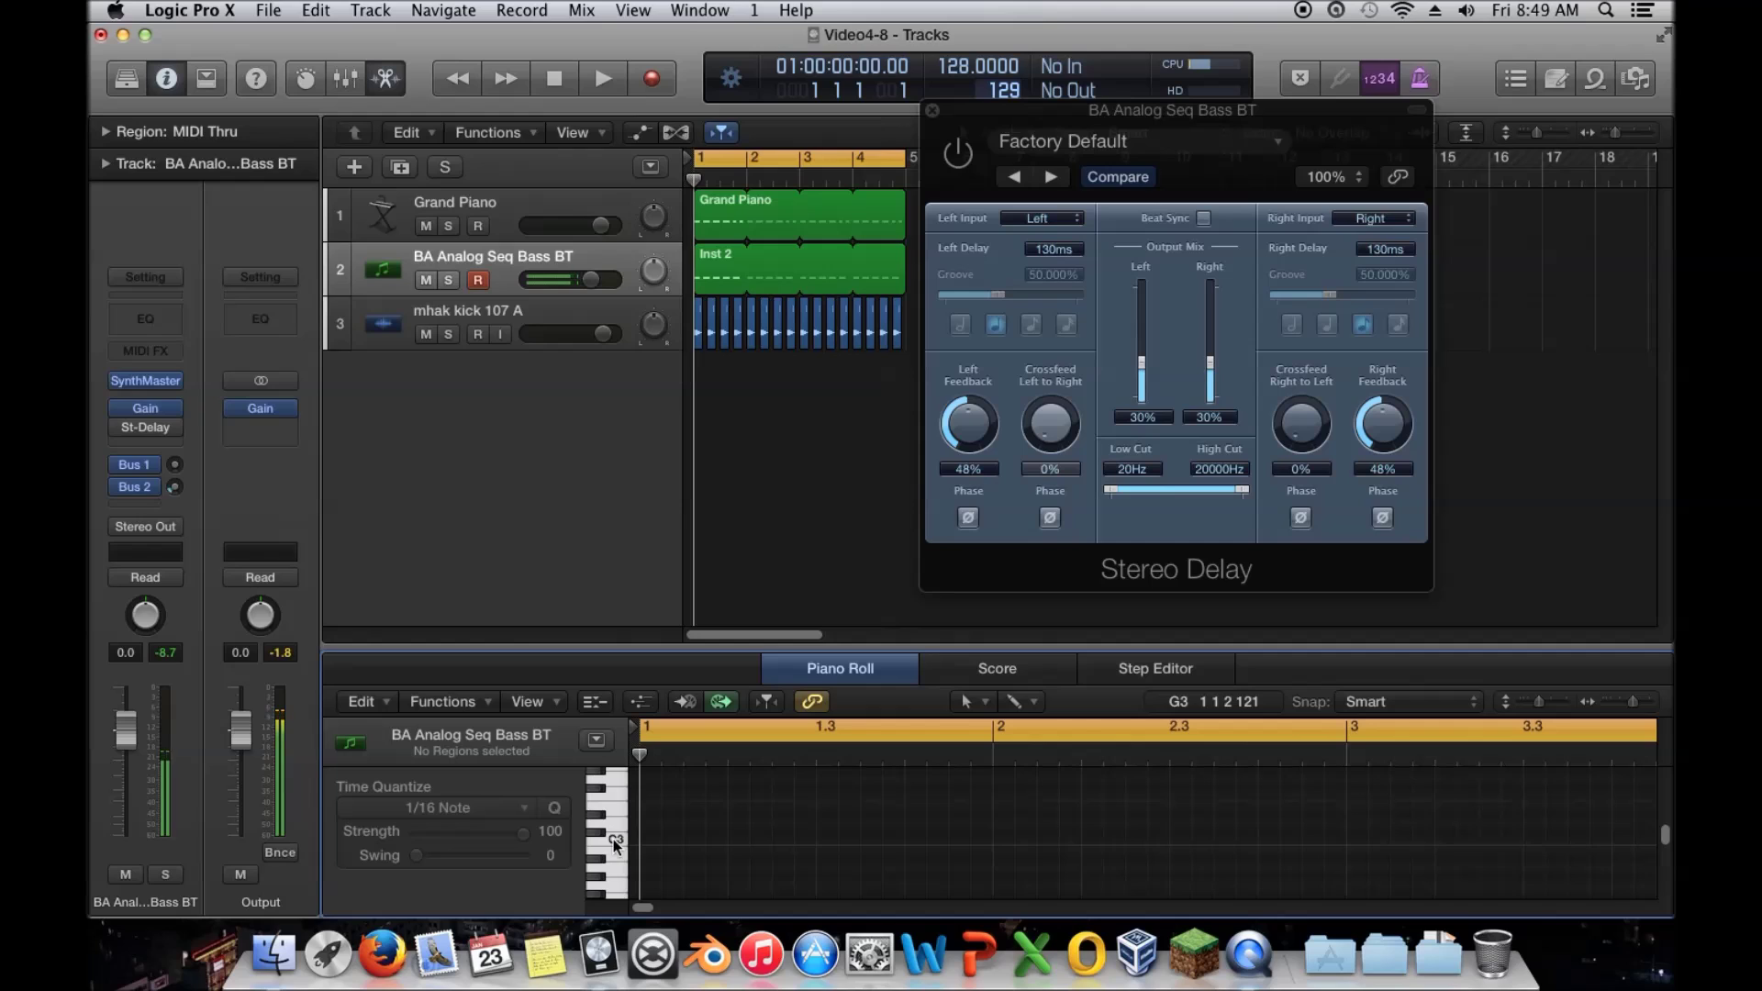
- Set both delay times to 250 ms, compare the C3 bass note with the Stereo Delay bypassed and active, and leave it active
left_click_drag(1067, 257, 1080, 204)
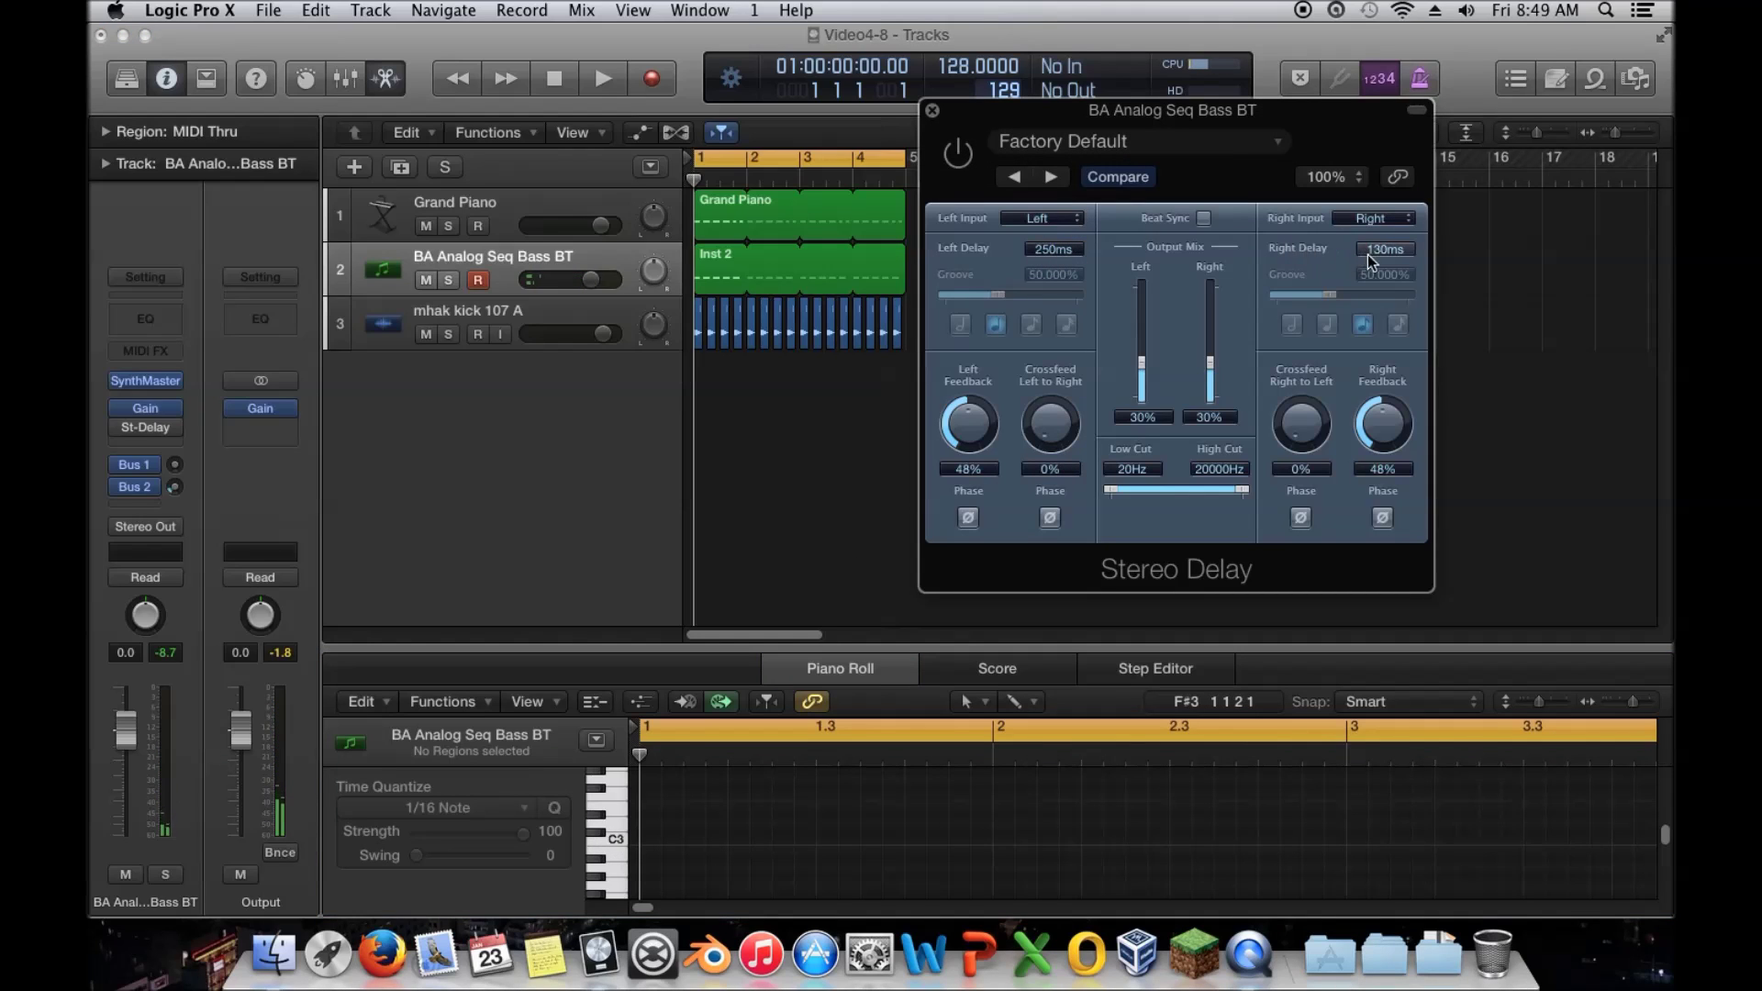
left_click_drag(1407, 188, 1404, 176)
left_click(611, 843)
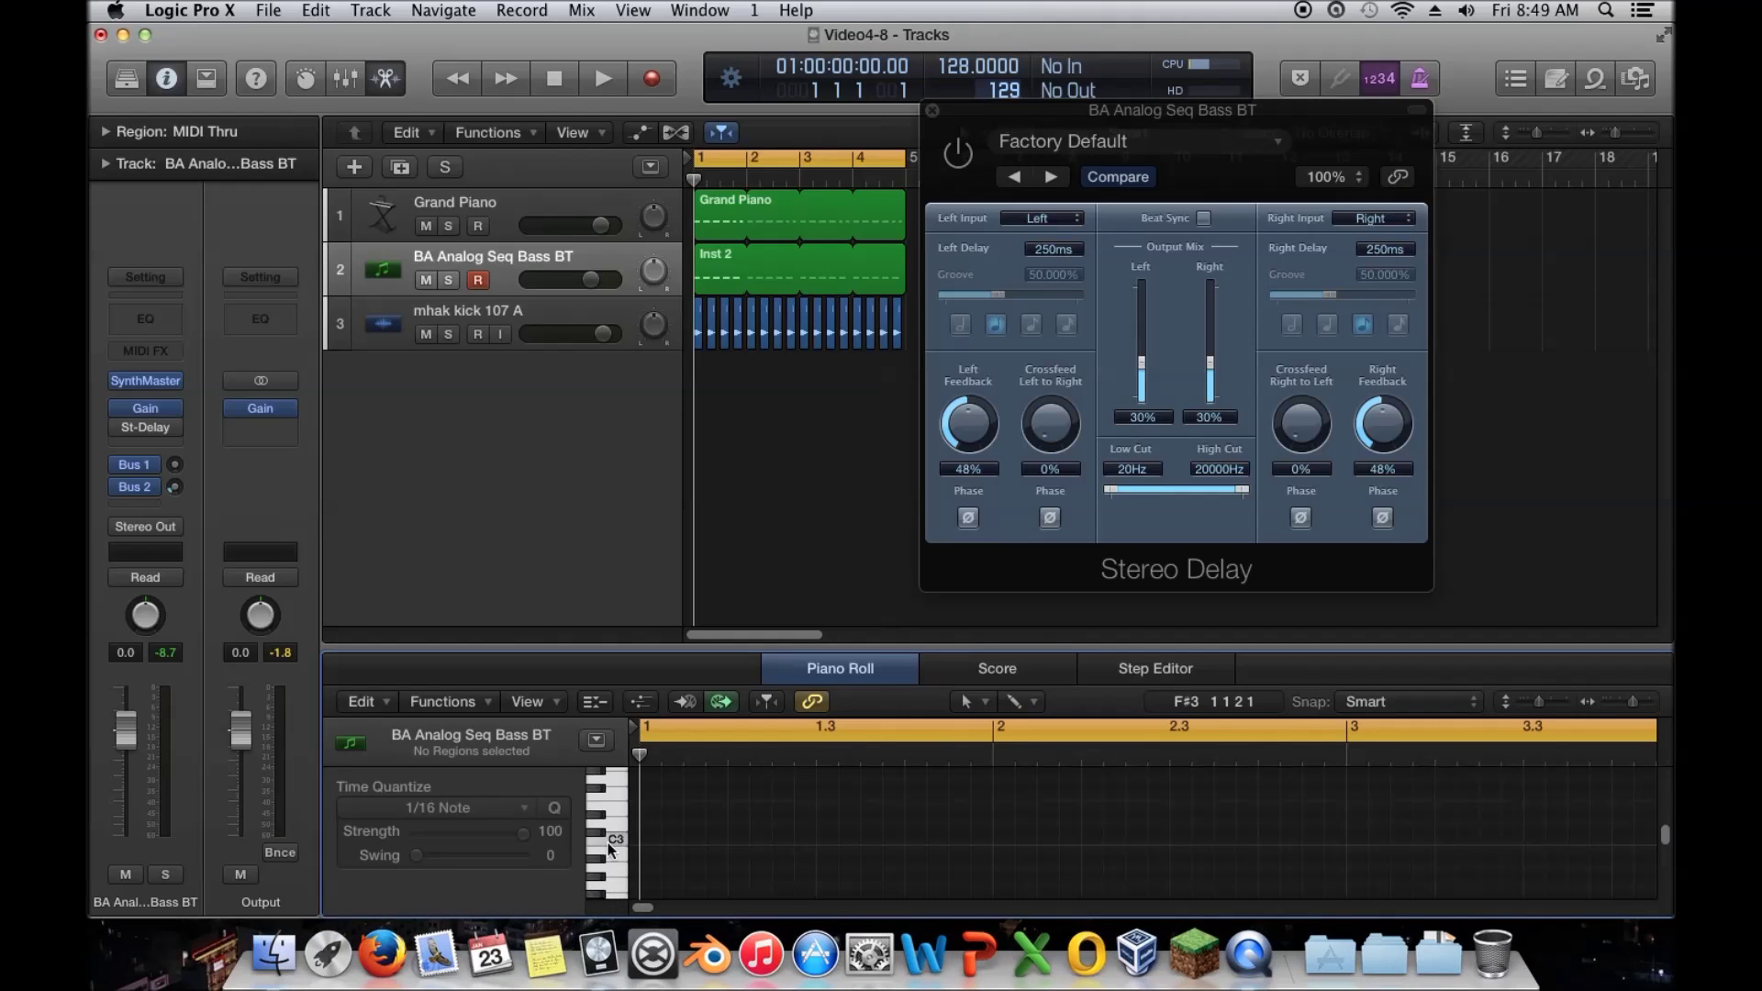
left_click(958, 167)
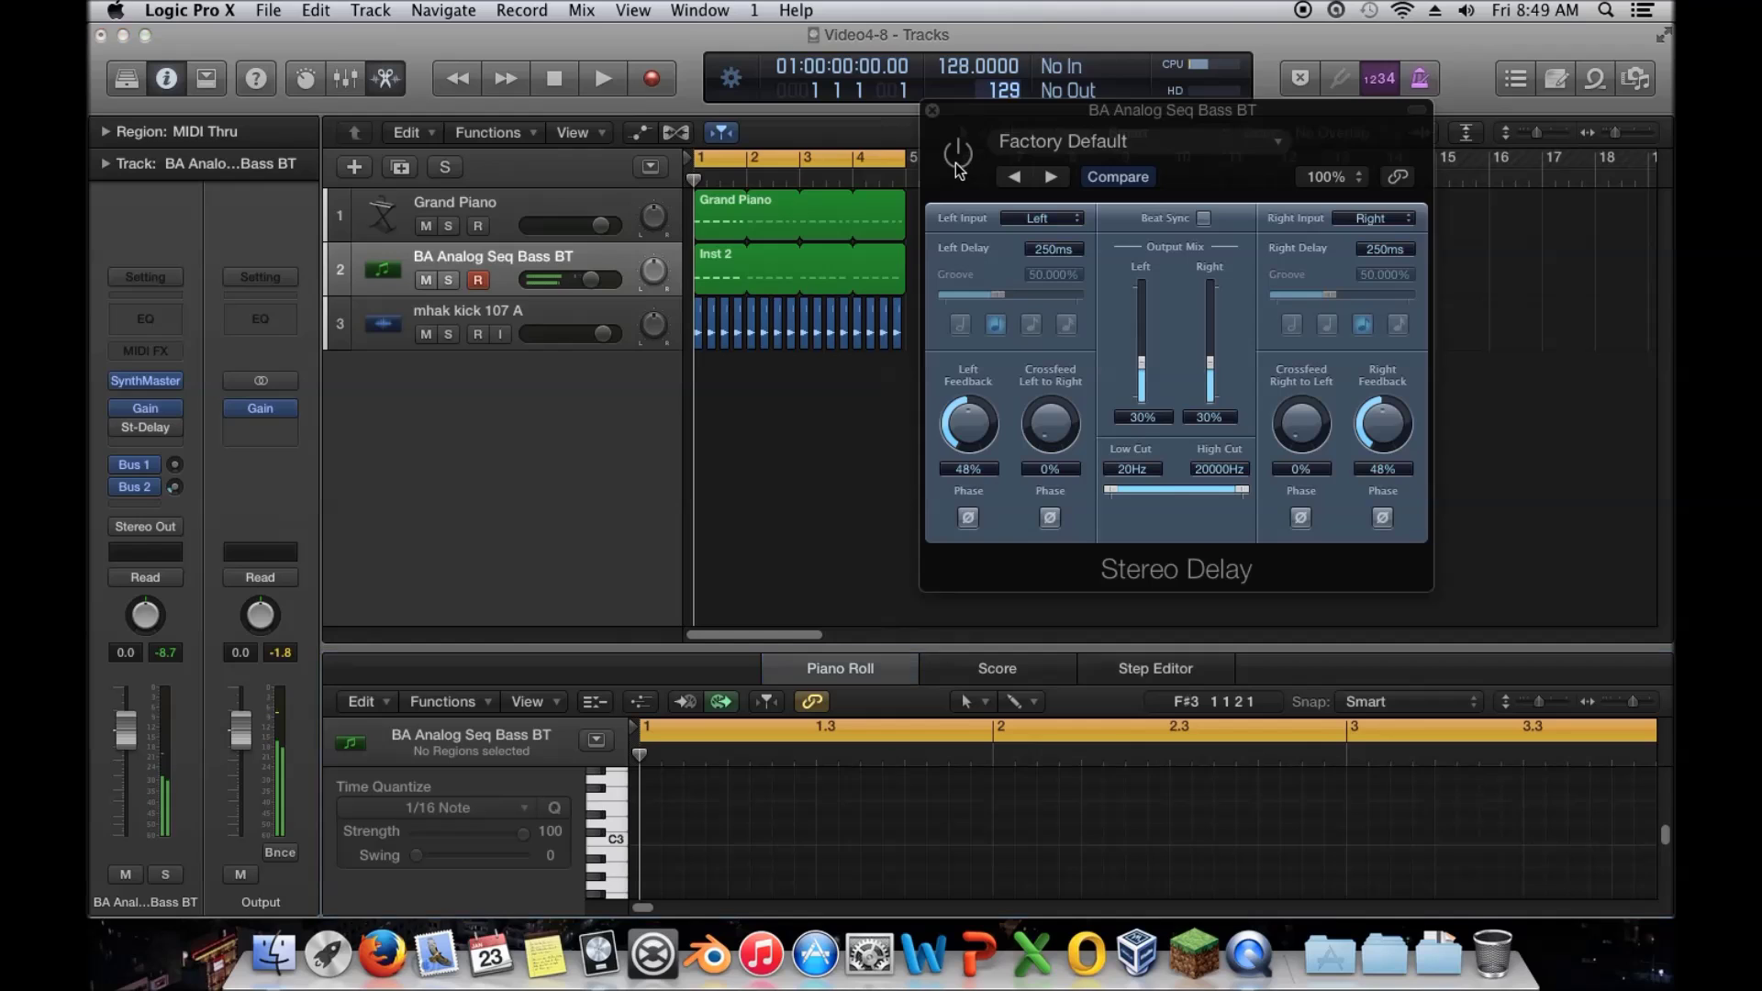
left_click(615, 838)
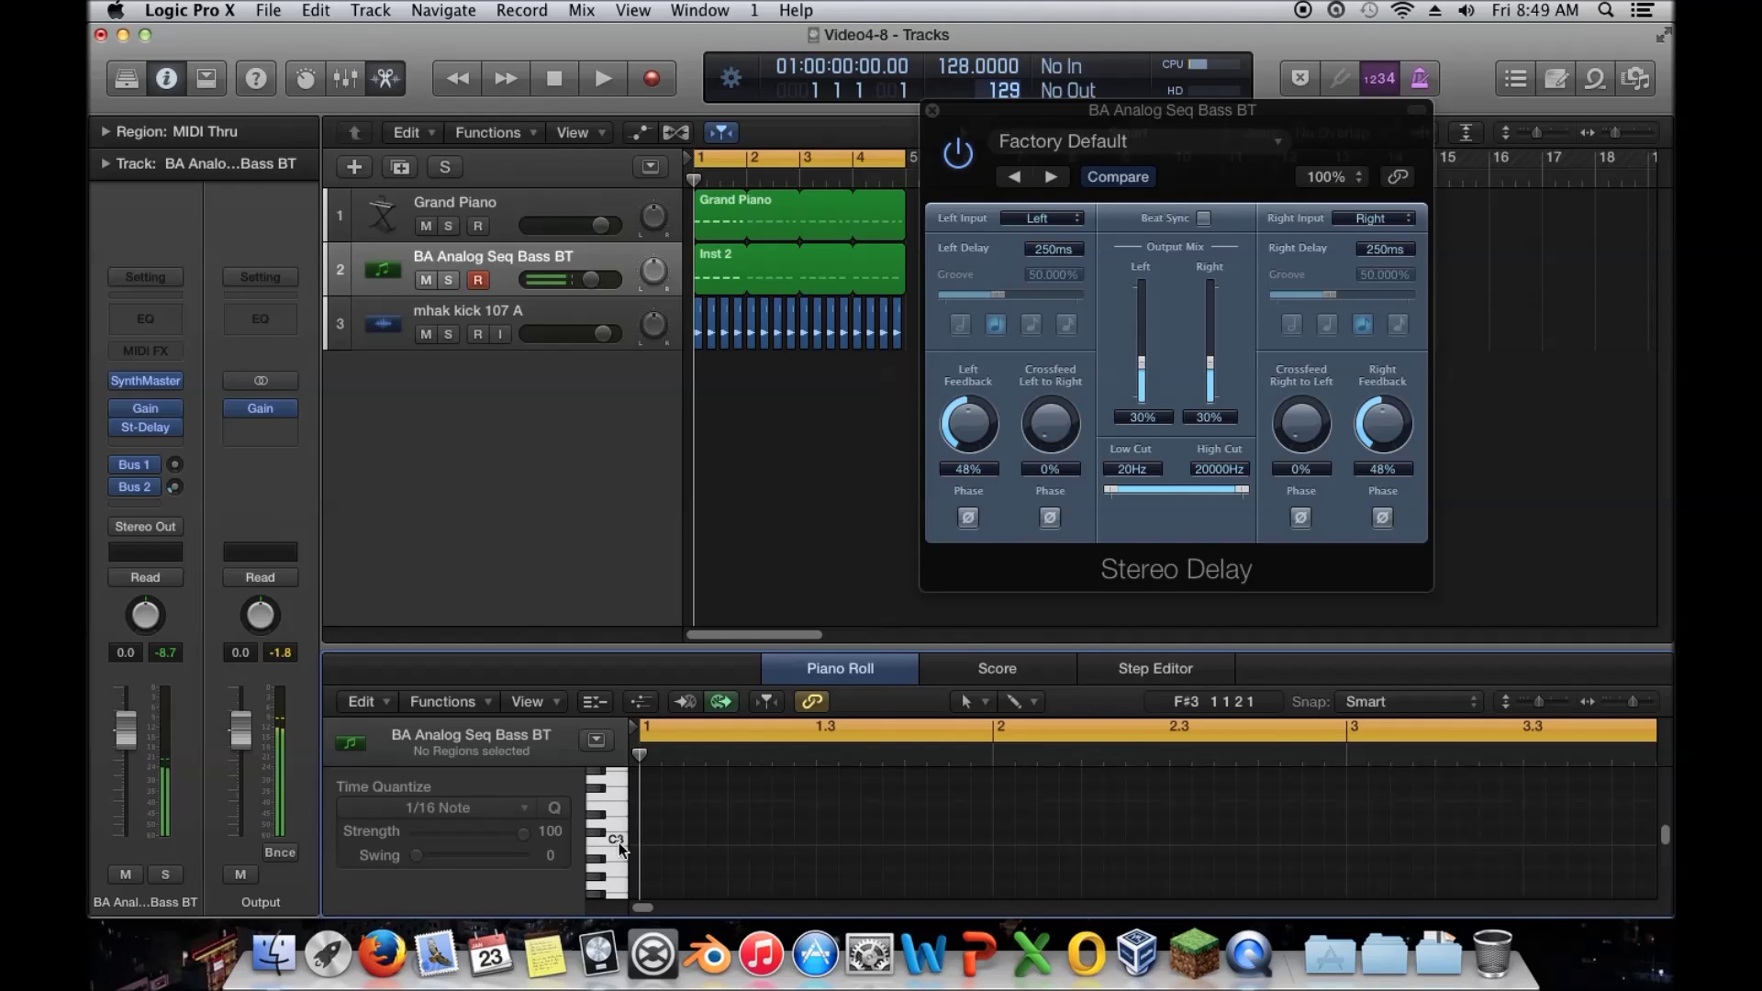
- Shorten the left and right delays to 70 ms and audition the C3 bass note
left_click(1047, 373)
left_click_drag(1054, 249, 1058, 272)
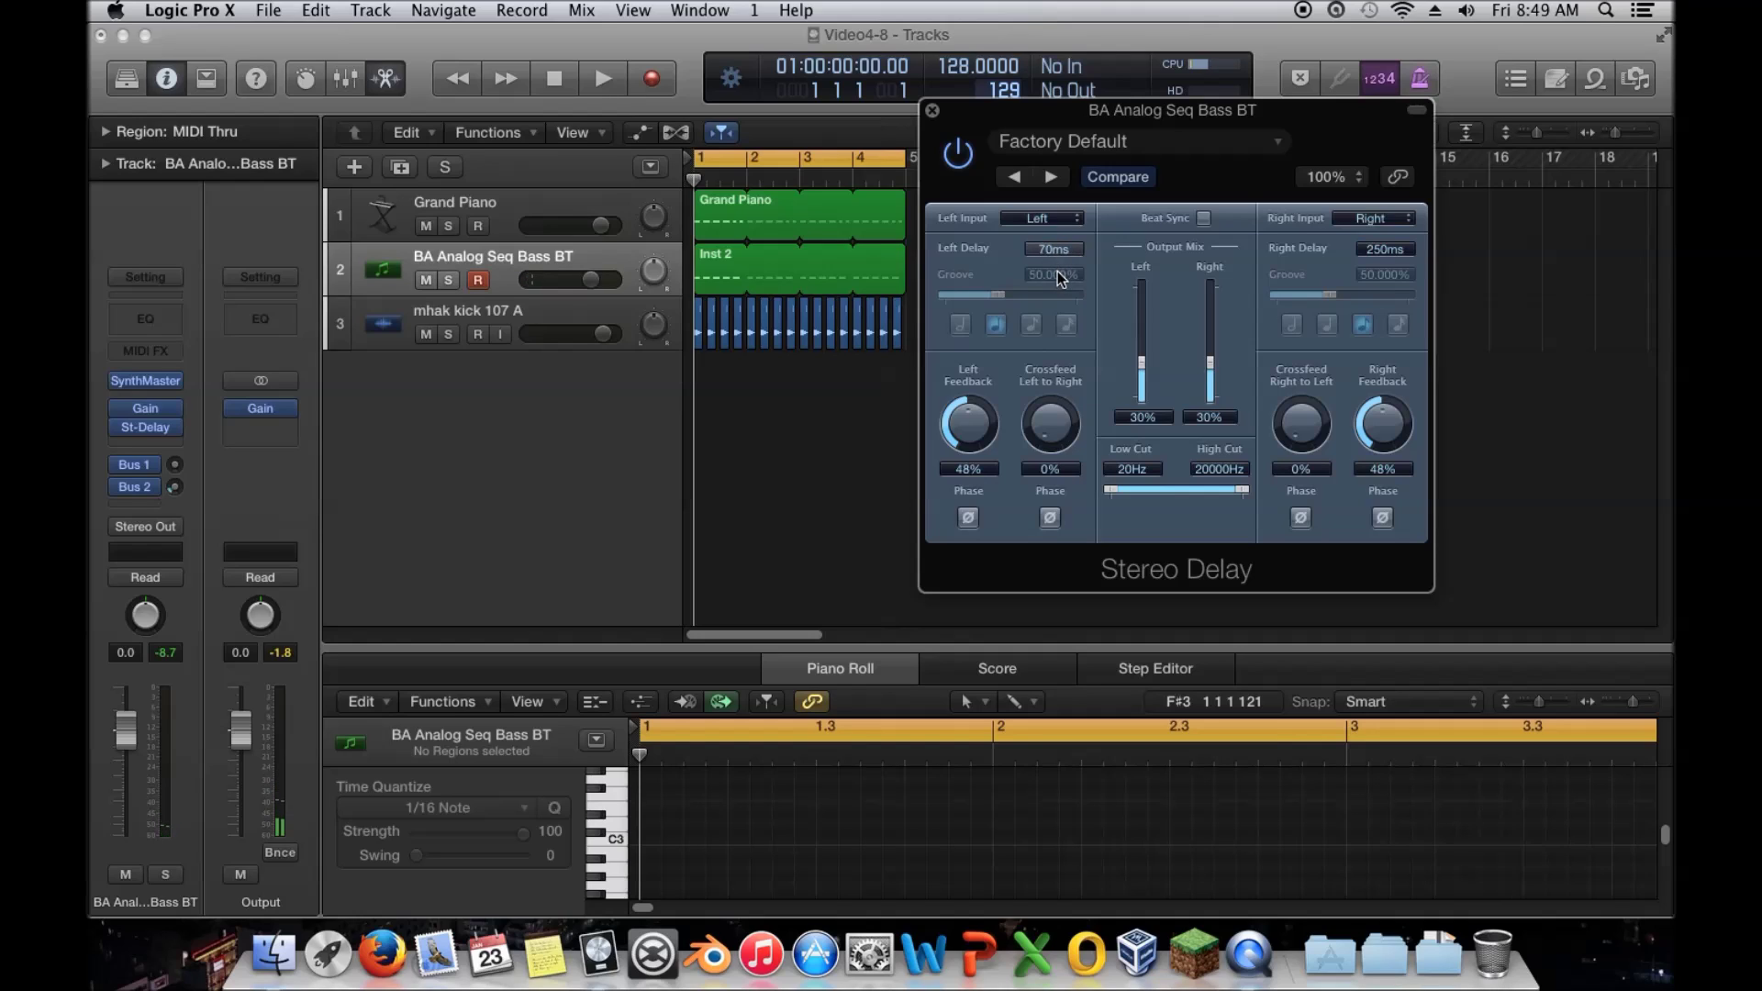
left_click_drag(1360, 253, 1382, 288)
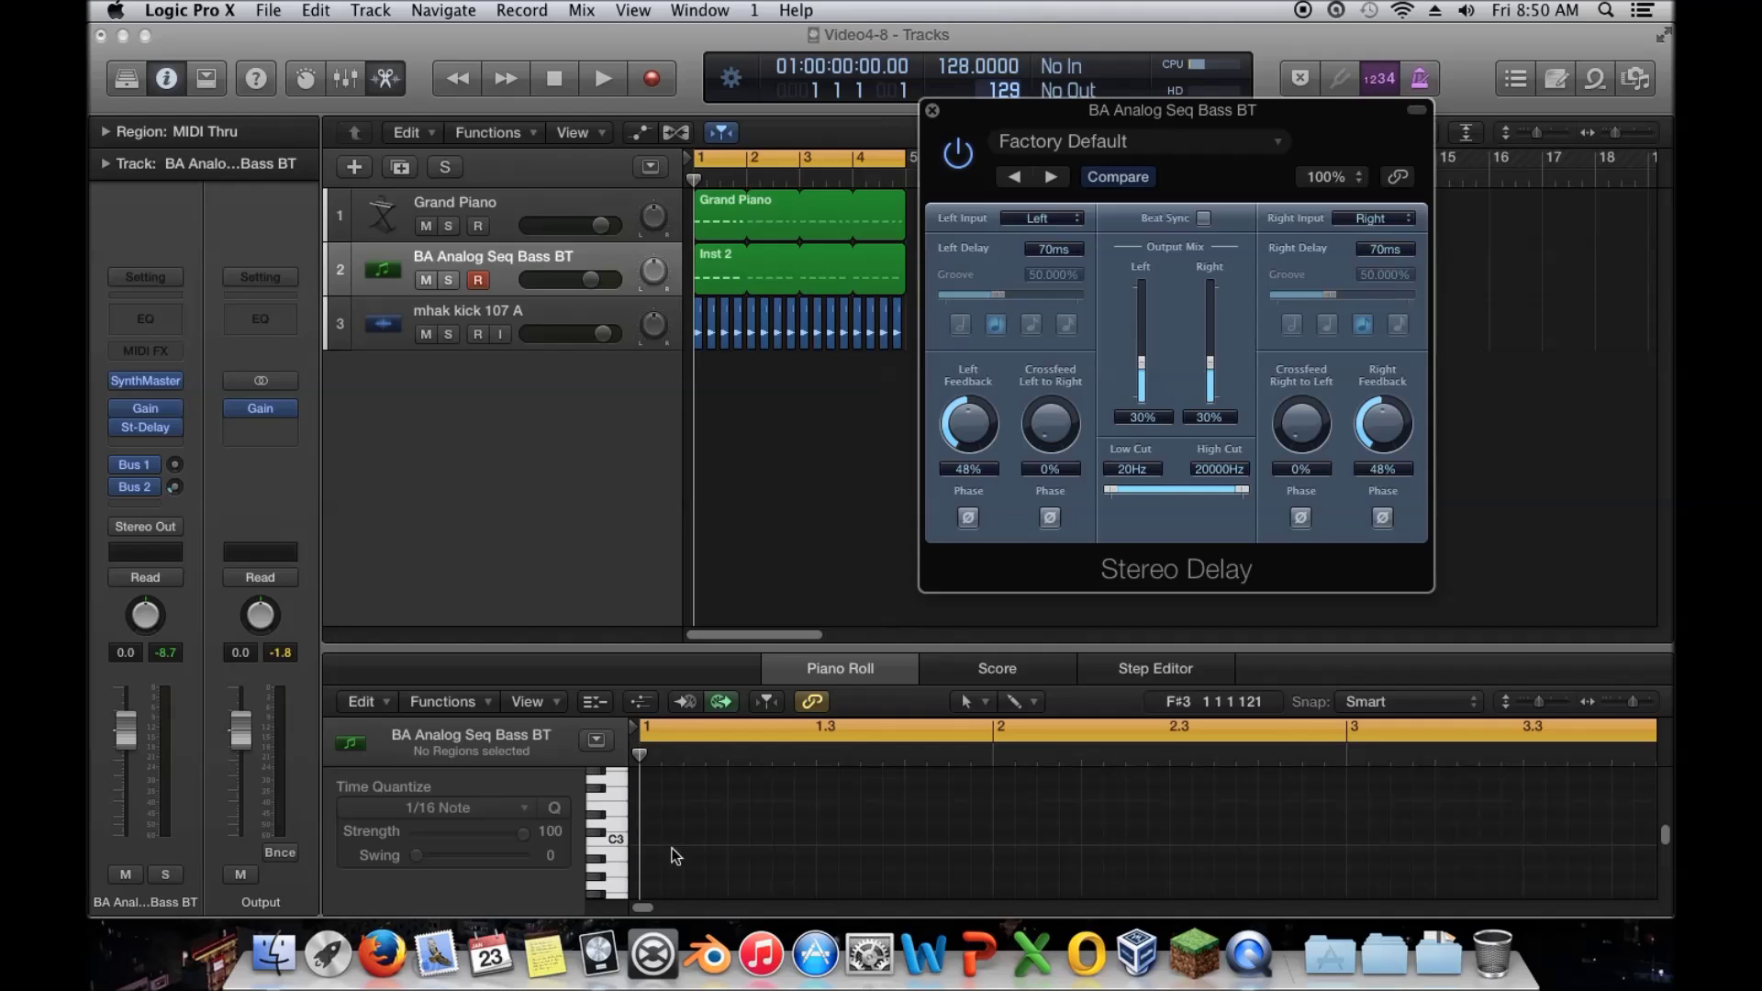
left_click(609, 842)
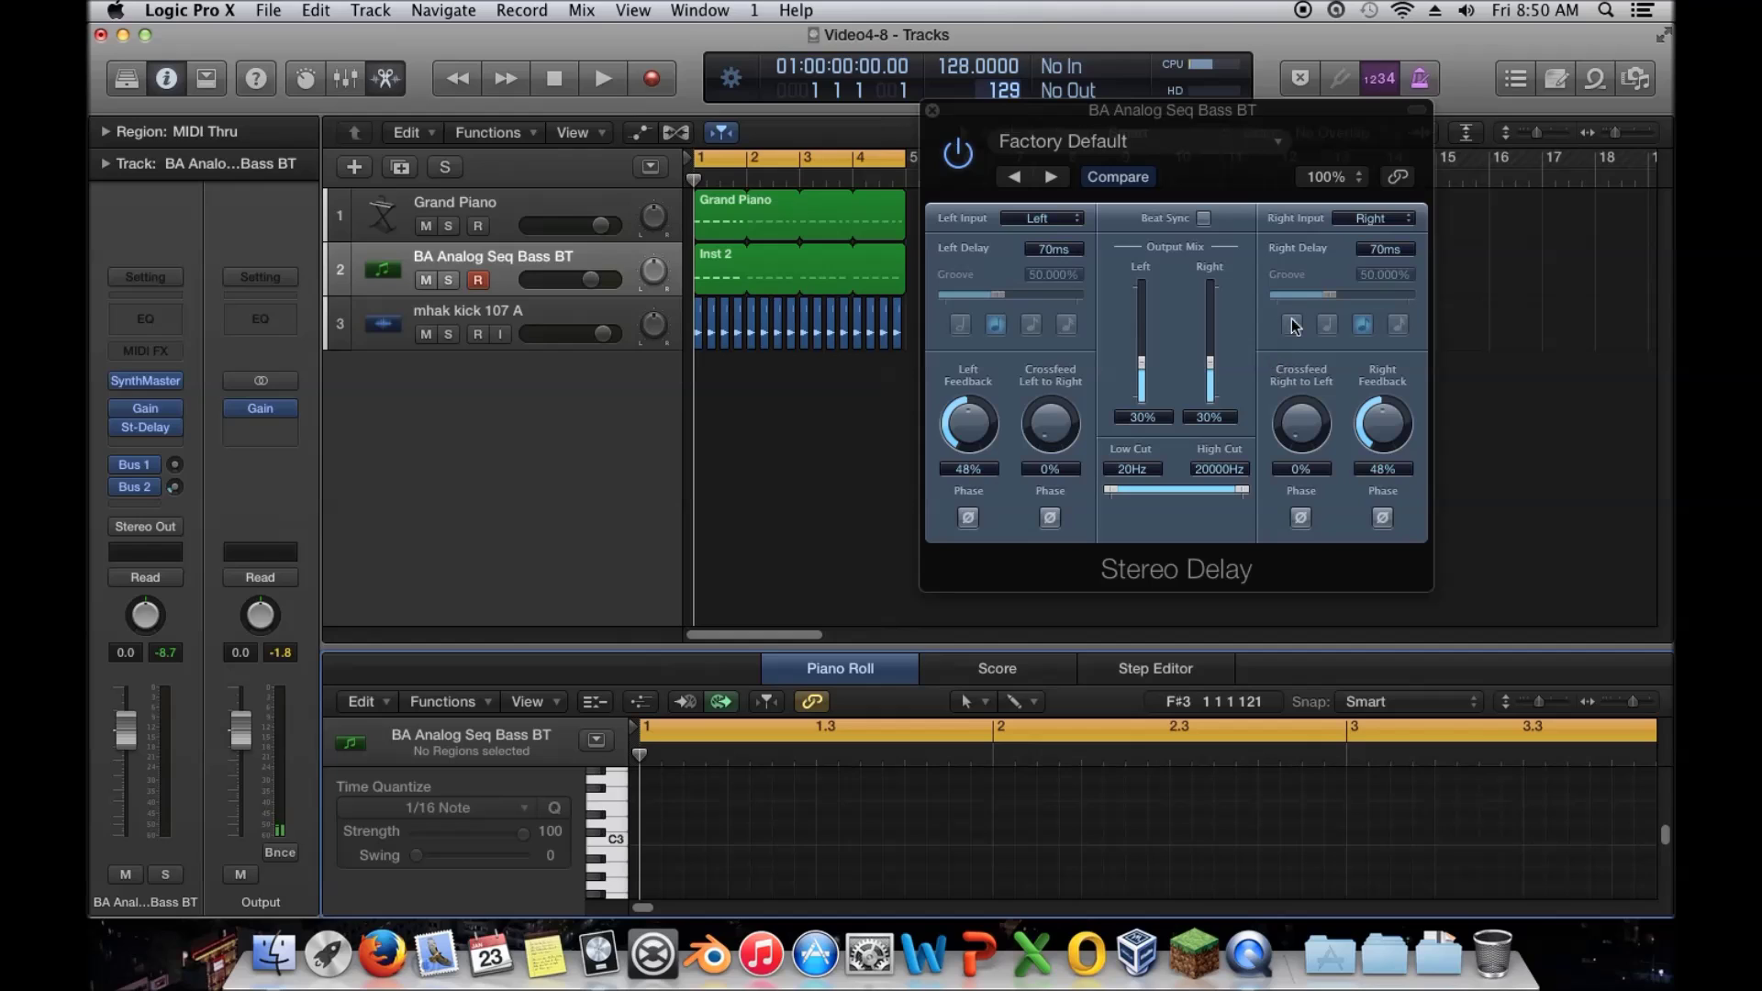
- Set the right delay to 30 ms and the right feedback to 72%, auditioning the C3 bass note after each change
left_click_drag(1385, 250, 1385, 255)
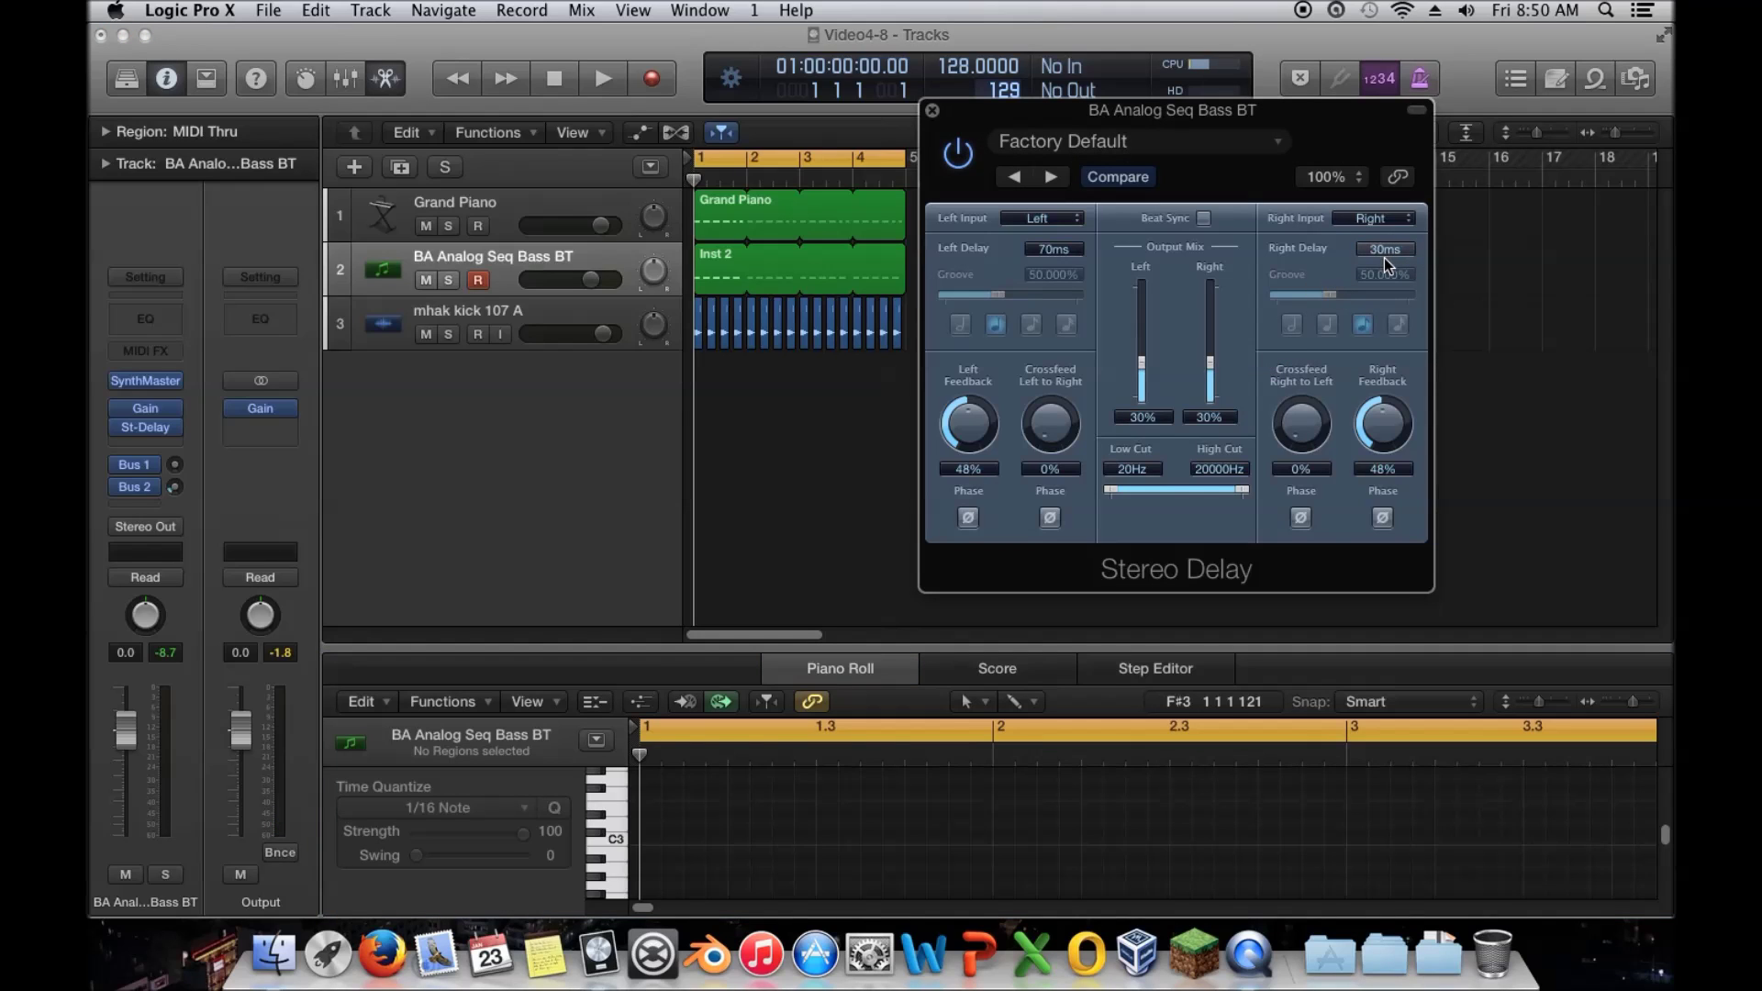
left_click(614, 839)
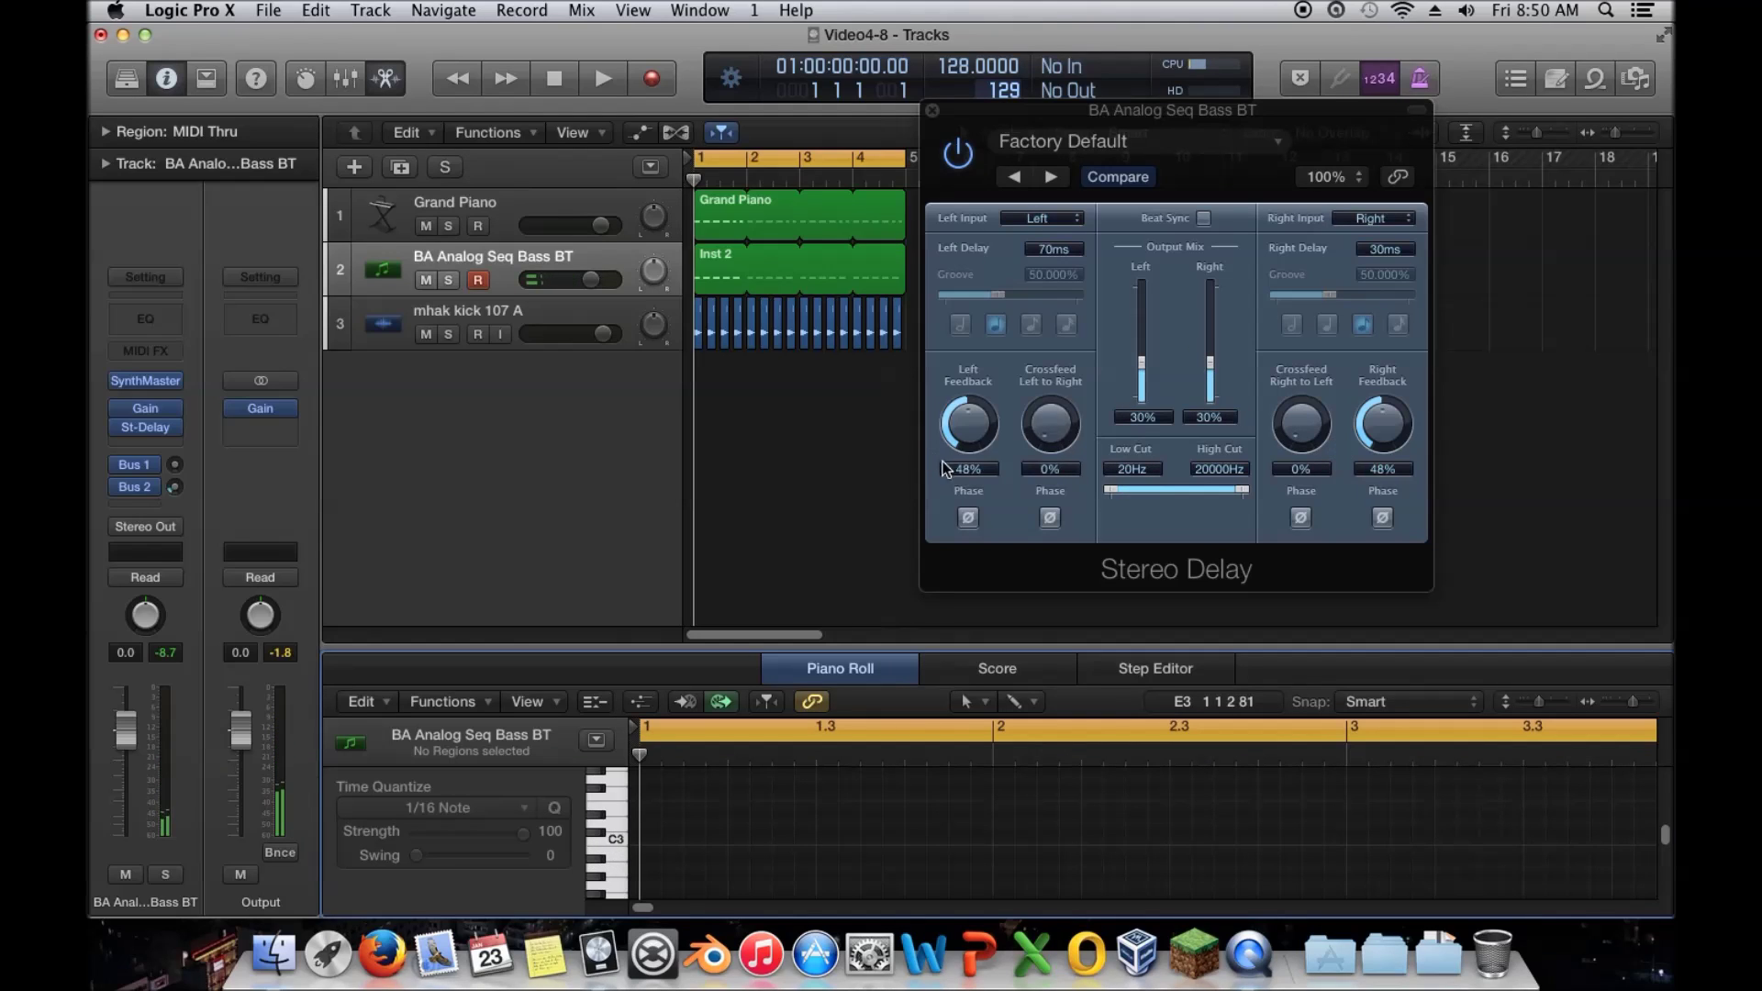
left_click_drag(1383, 424, 1384, 398)
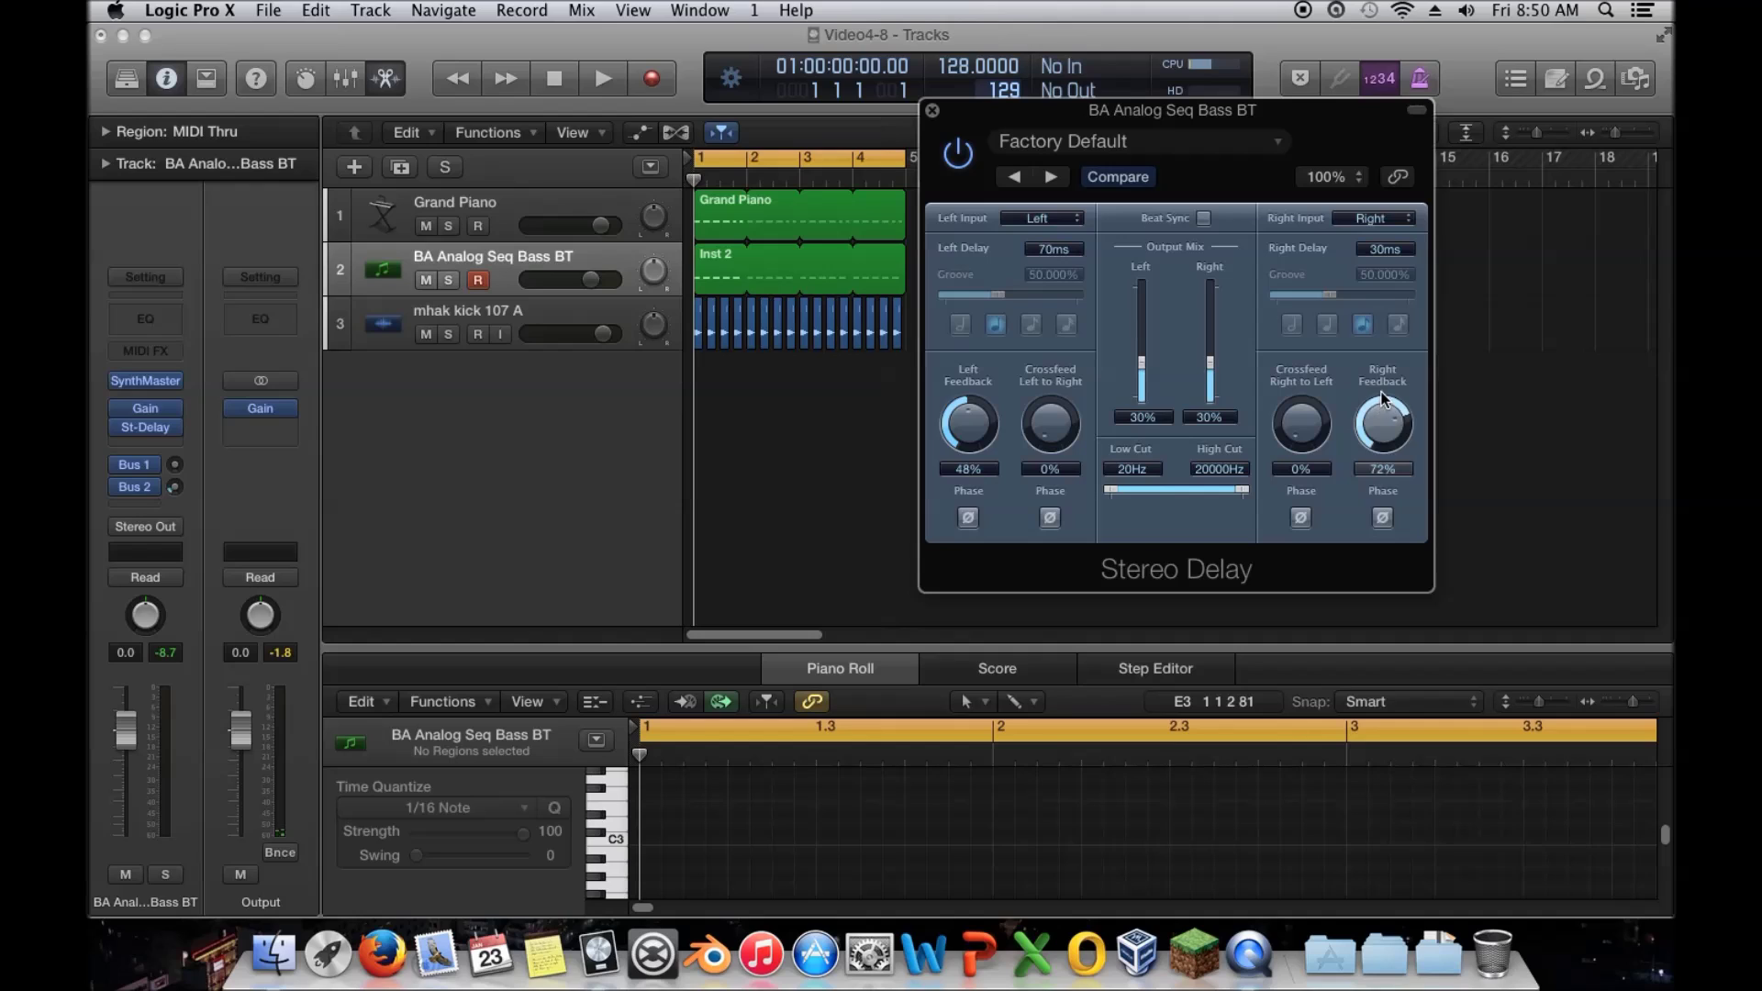
left_click(614, 839)
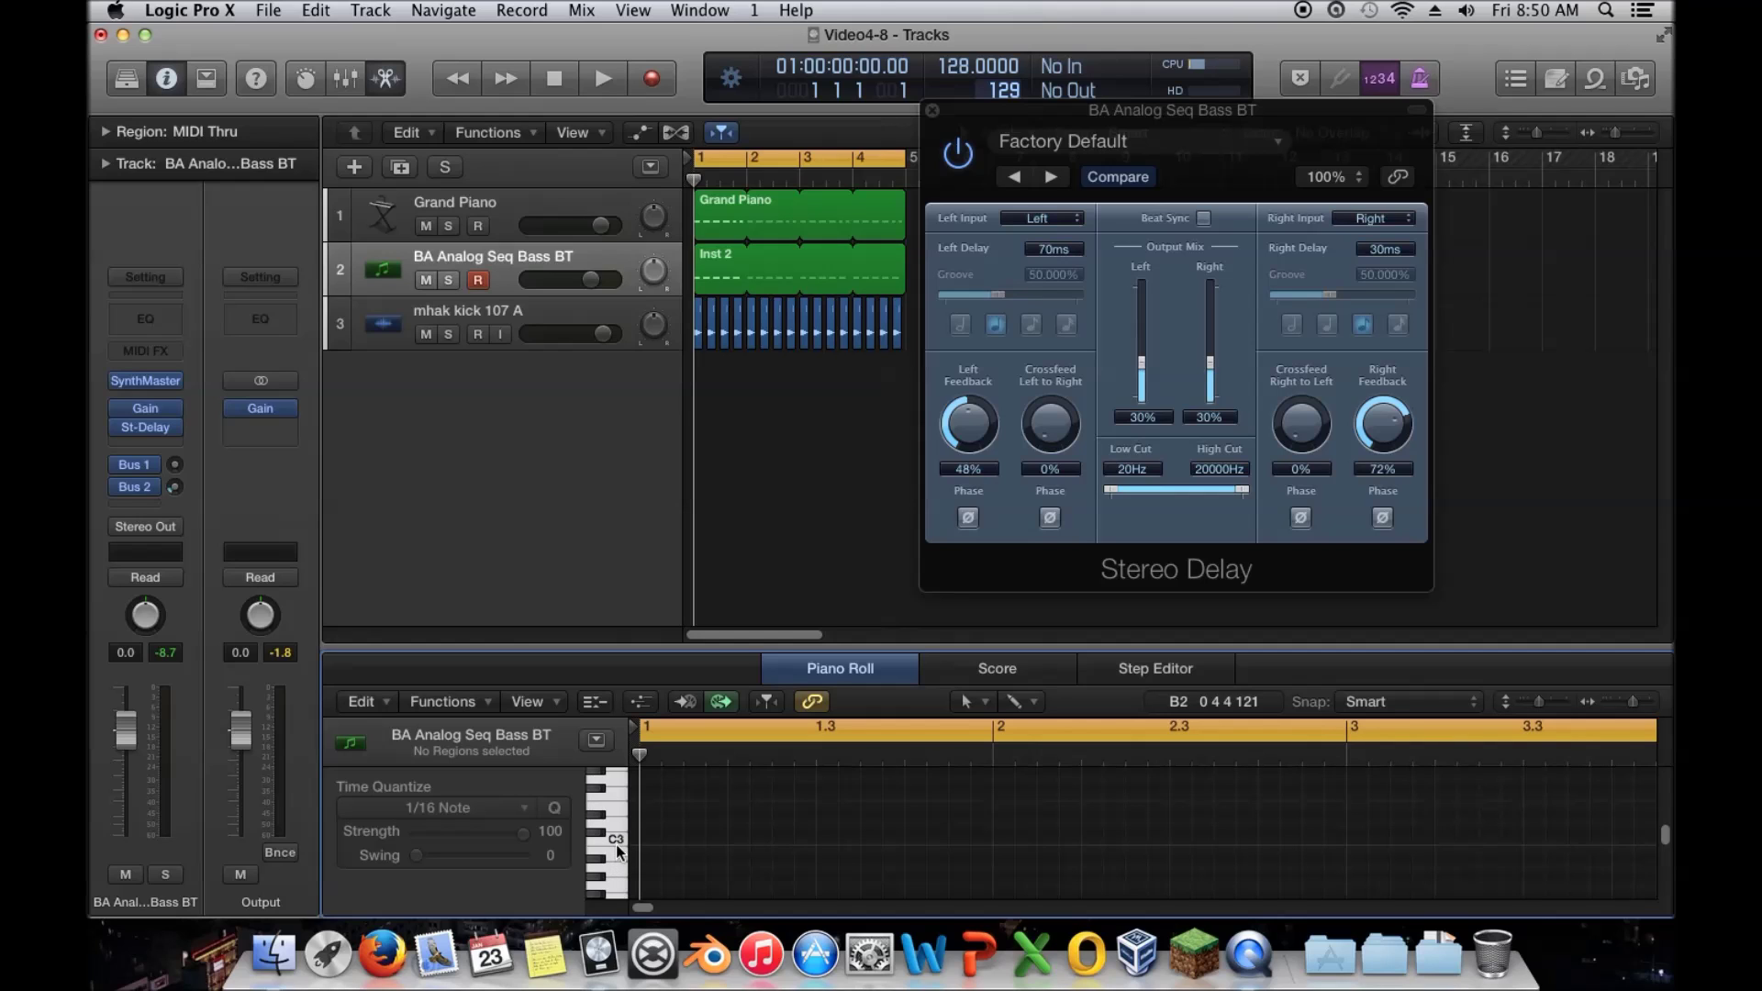
- Close the Stereo Delay window, replace the effect on the bass track with a stereo Delay Designer and move its window clear of the track list
left_click_drag(983, 130, 897, 131)
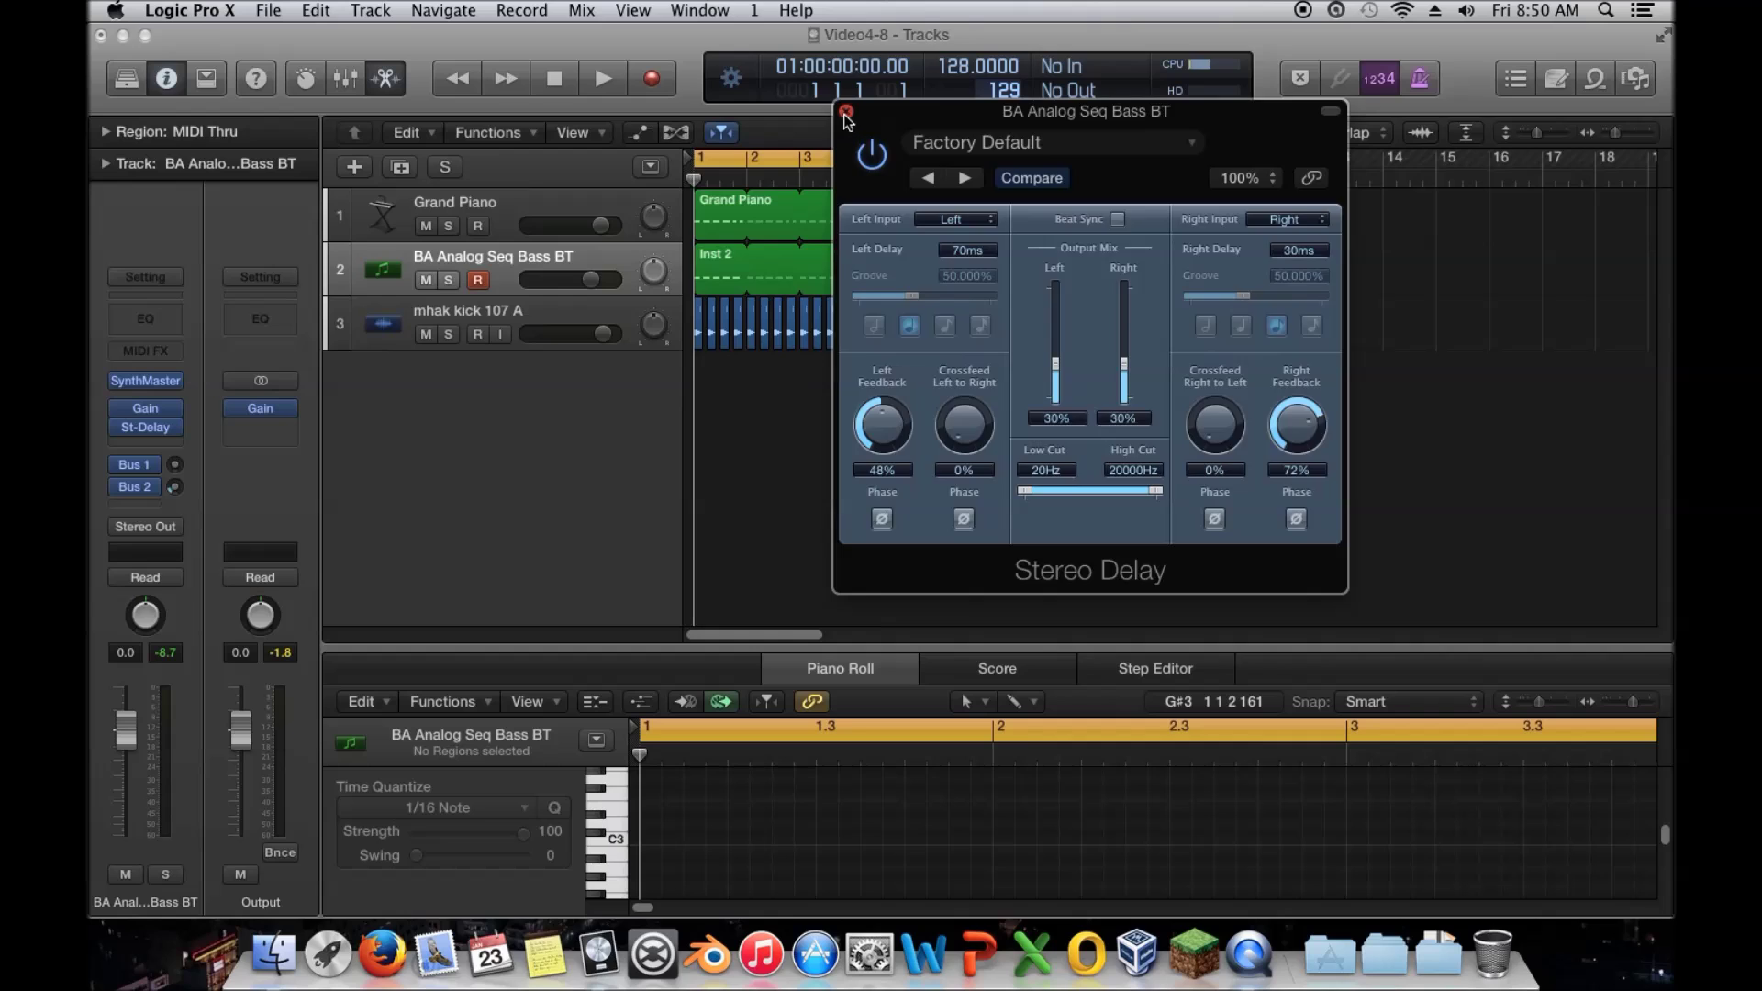
left_click(845, 112)
left_click(169, 426)
mouse_move(226, 516)
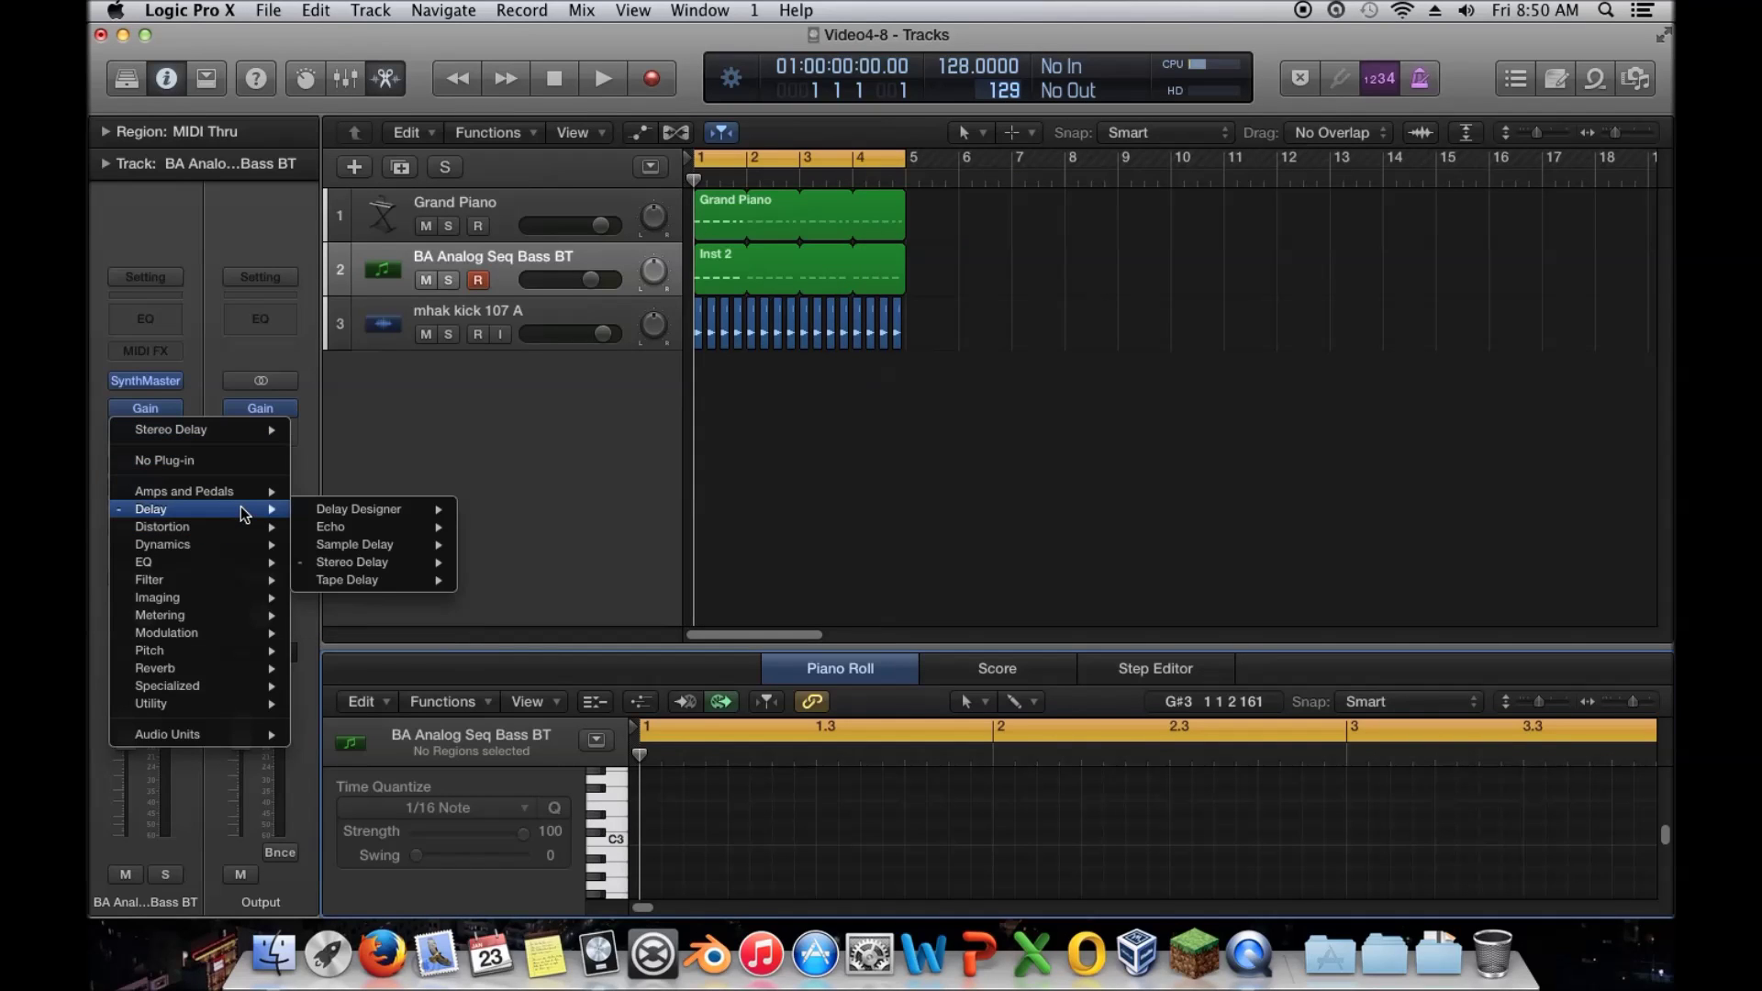
mouse_move(396, 511)
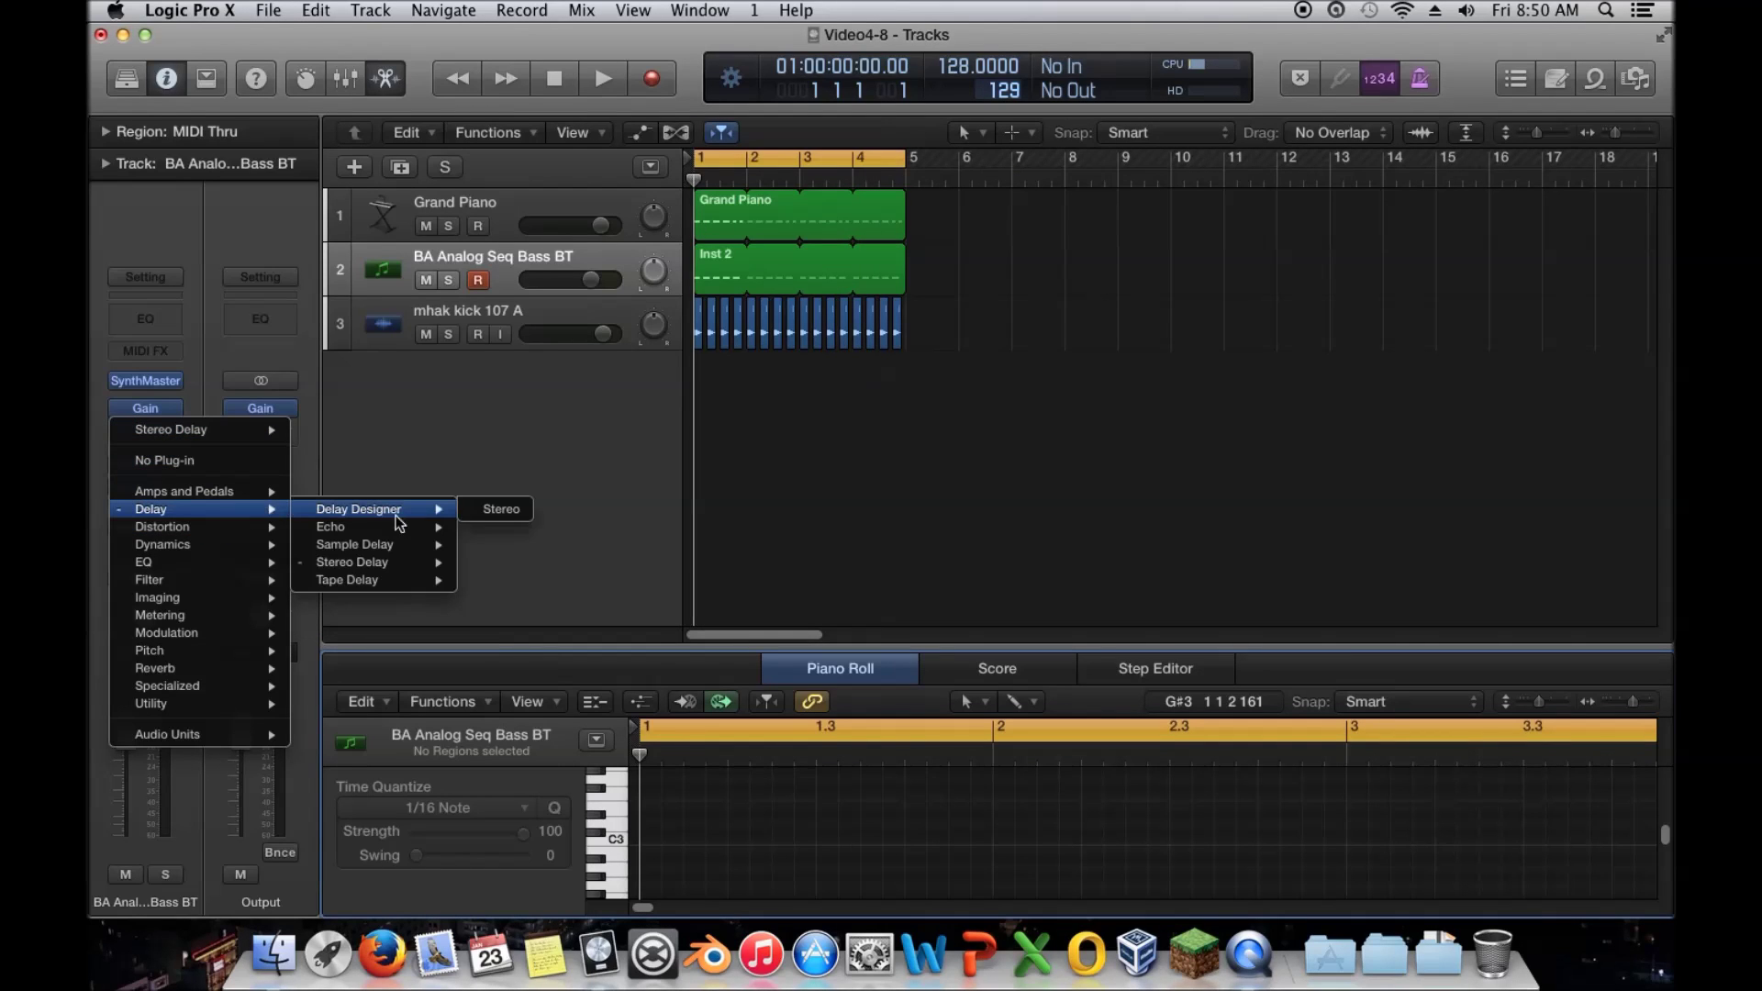
left_click(482, 508)
left_click_drag(465, 92, 1010, 107)
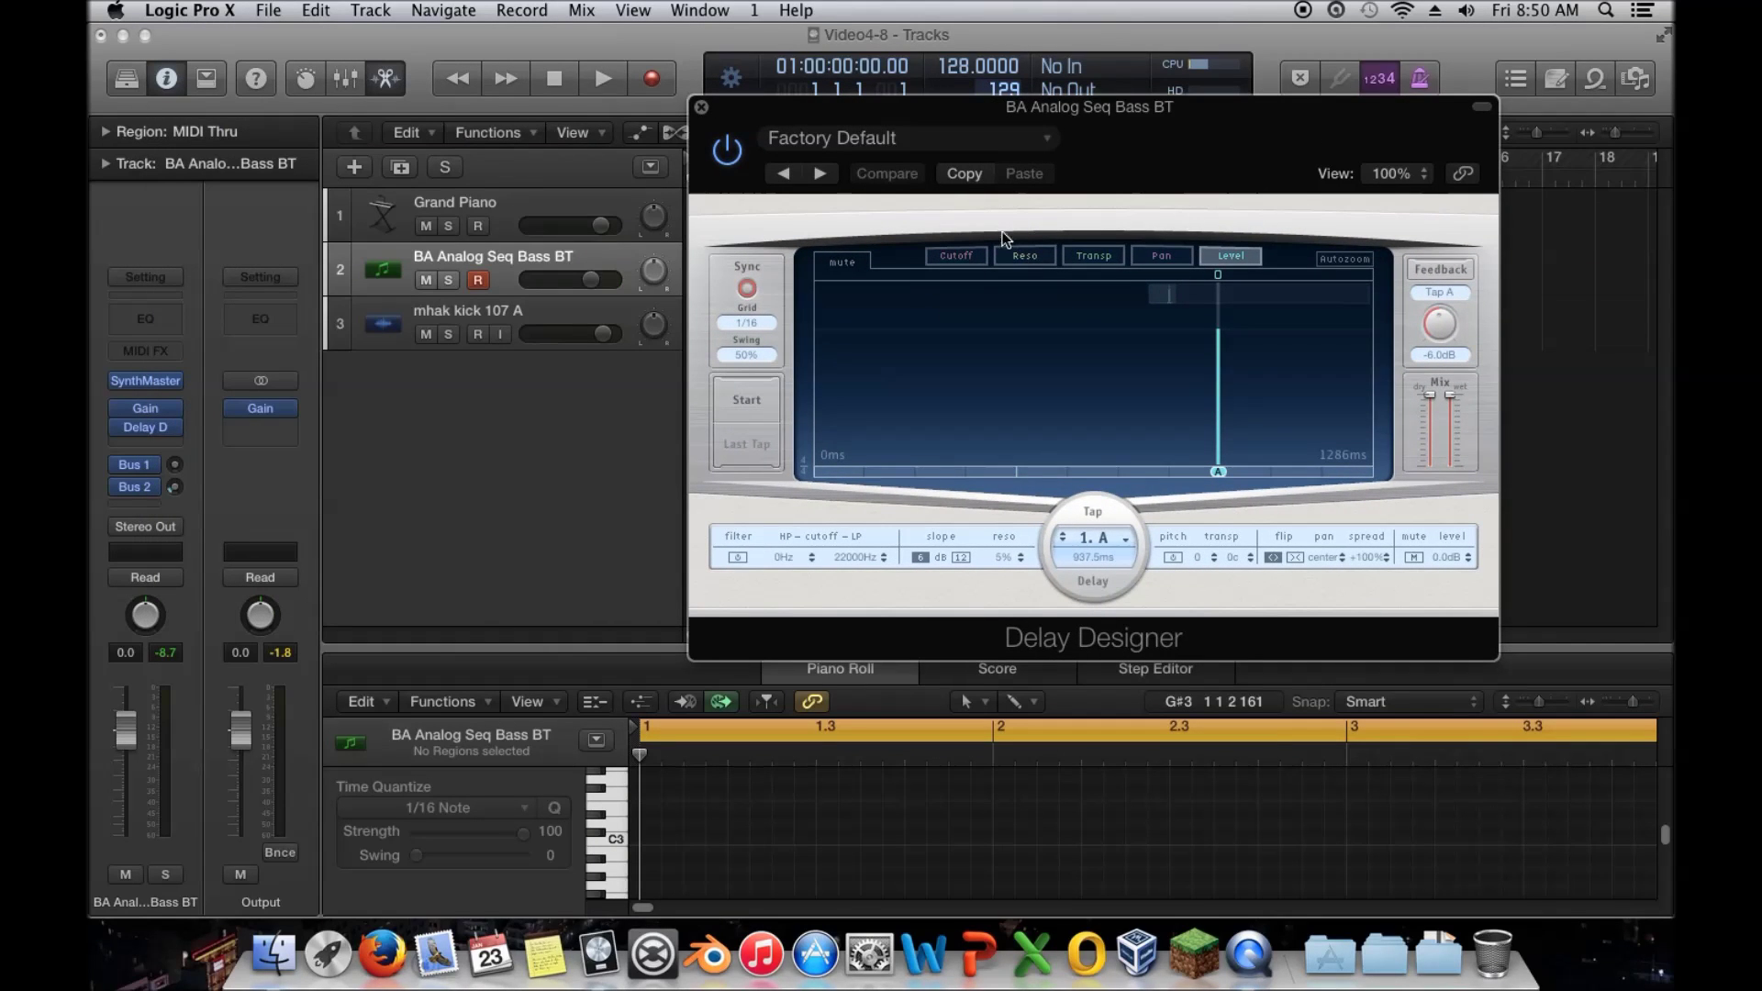
- Try Delay Designer's 1/4 Simple Pan and complex Gallop presets, load Falling Pattern and audition it with the C3 bass note
left_click(820, 175)
left_click(820, 175)
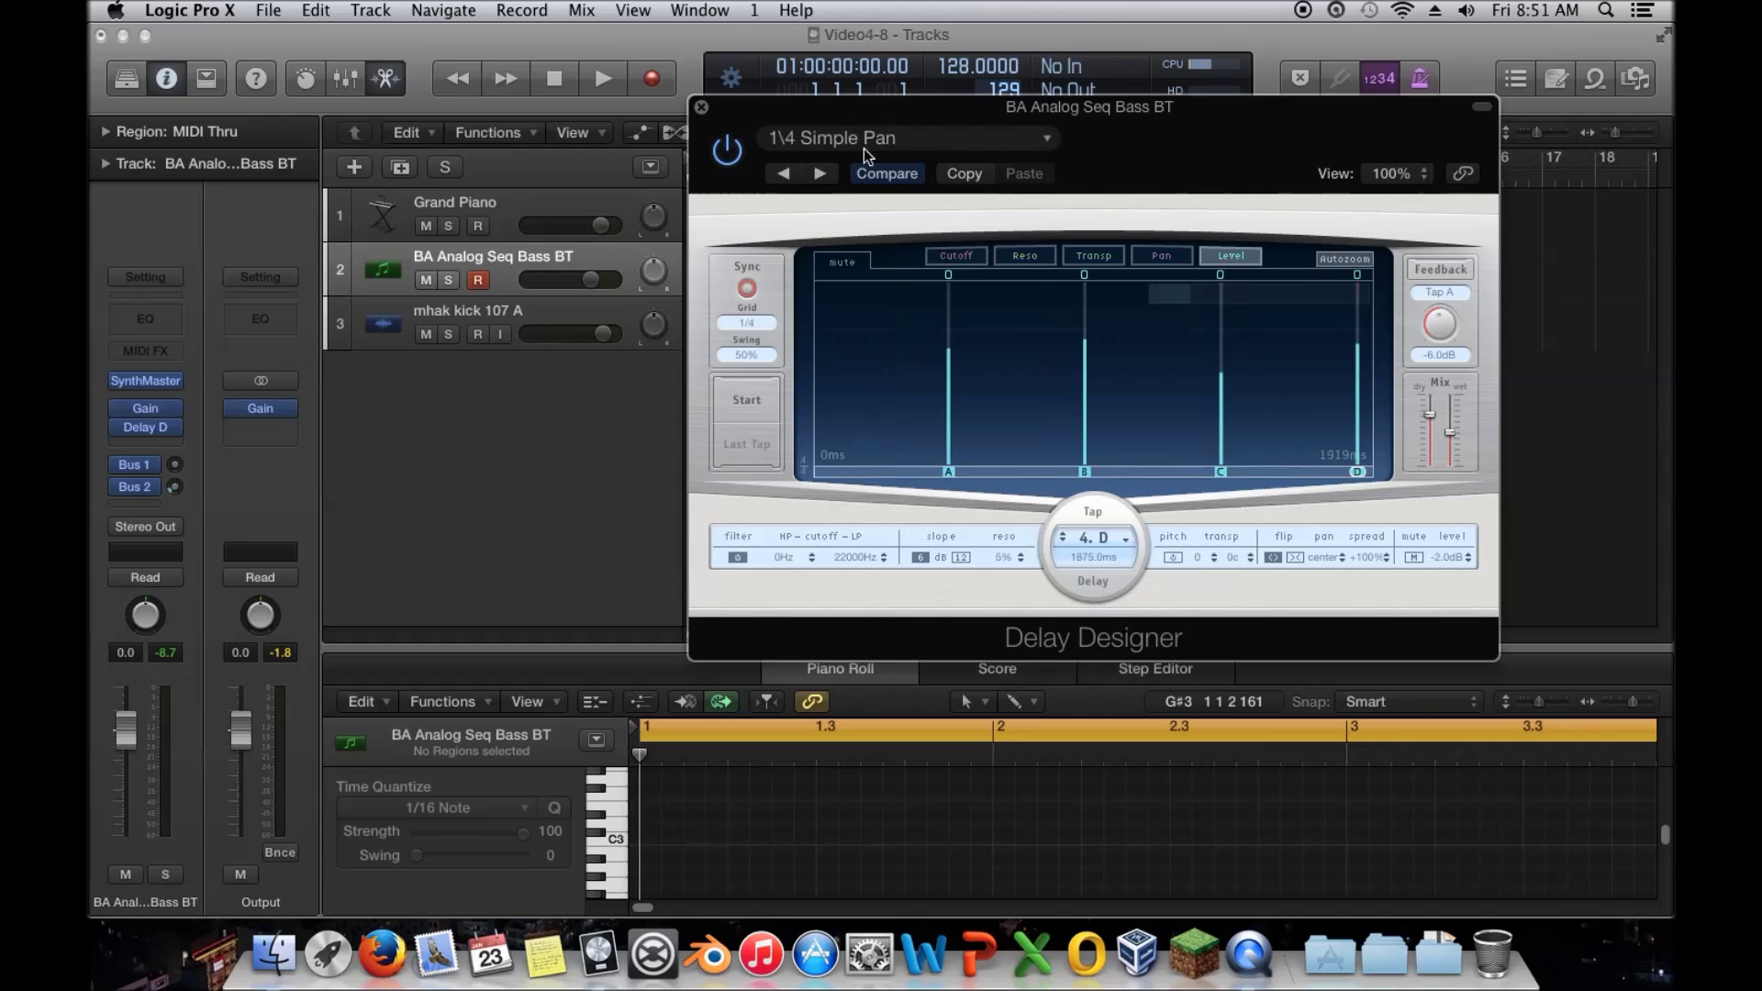
left_click(863, 140)
mouse_move(973, 558)
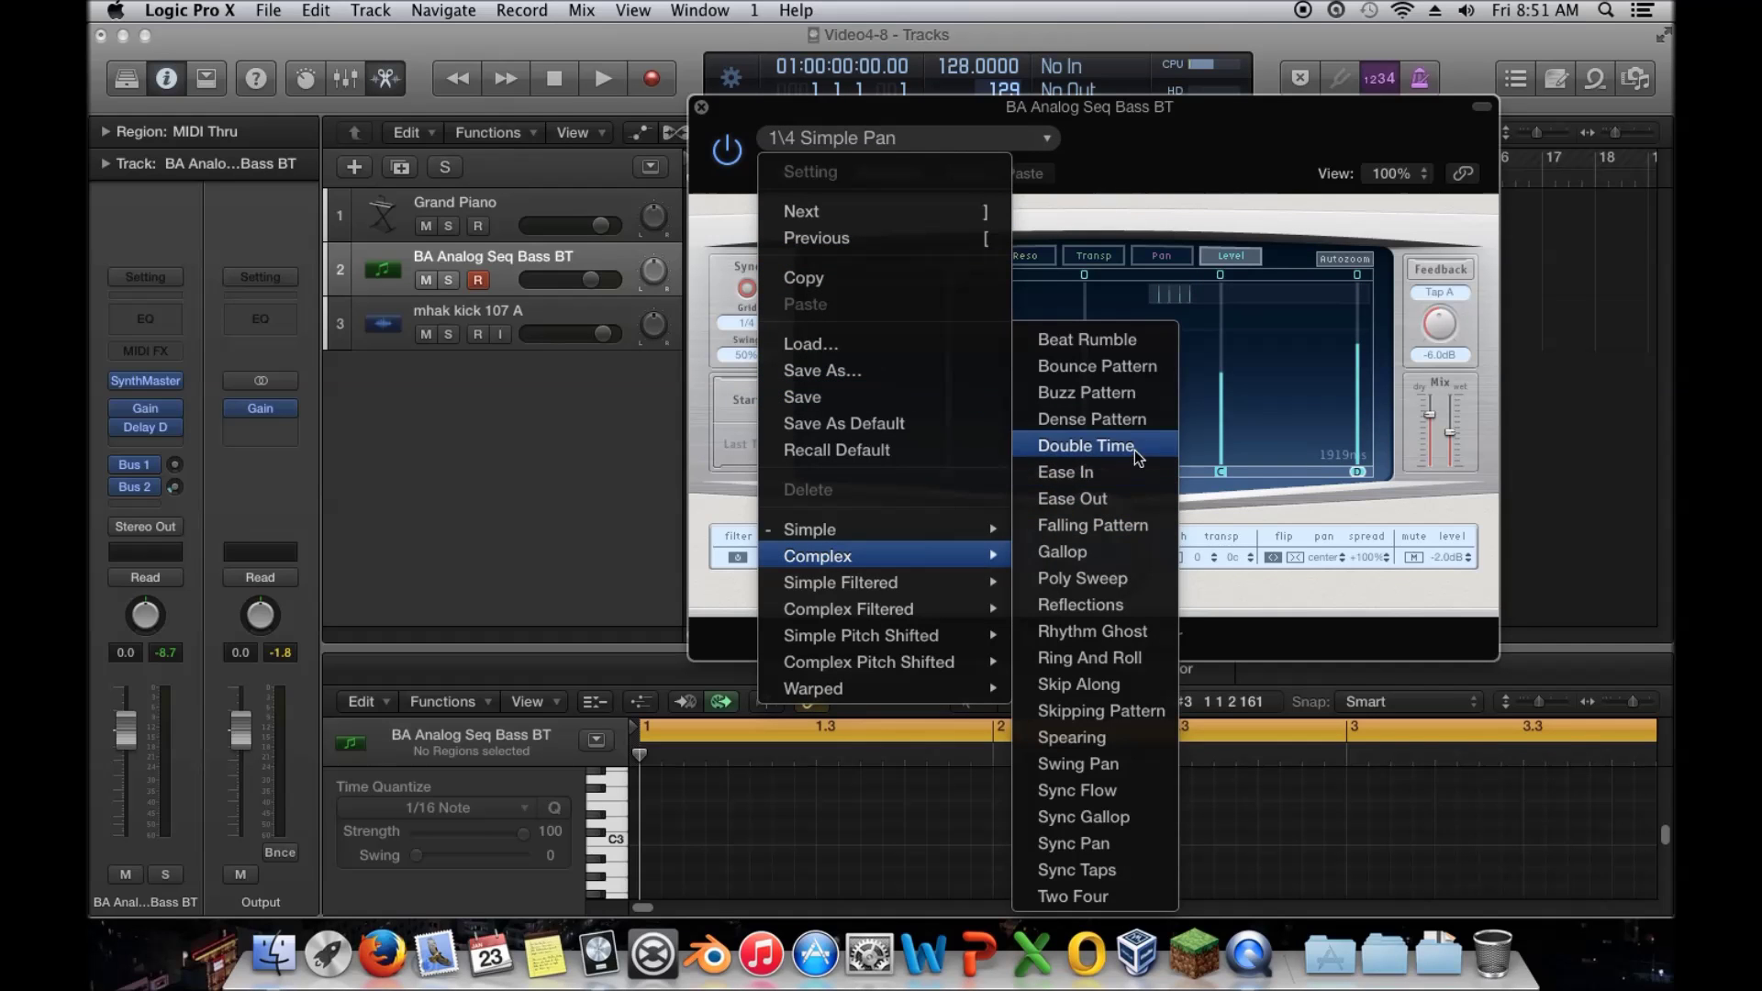
left_click(1122, 551)
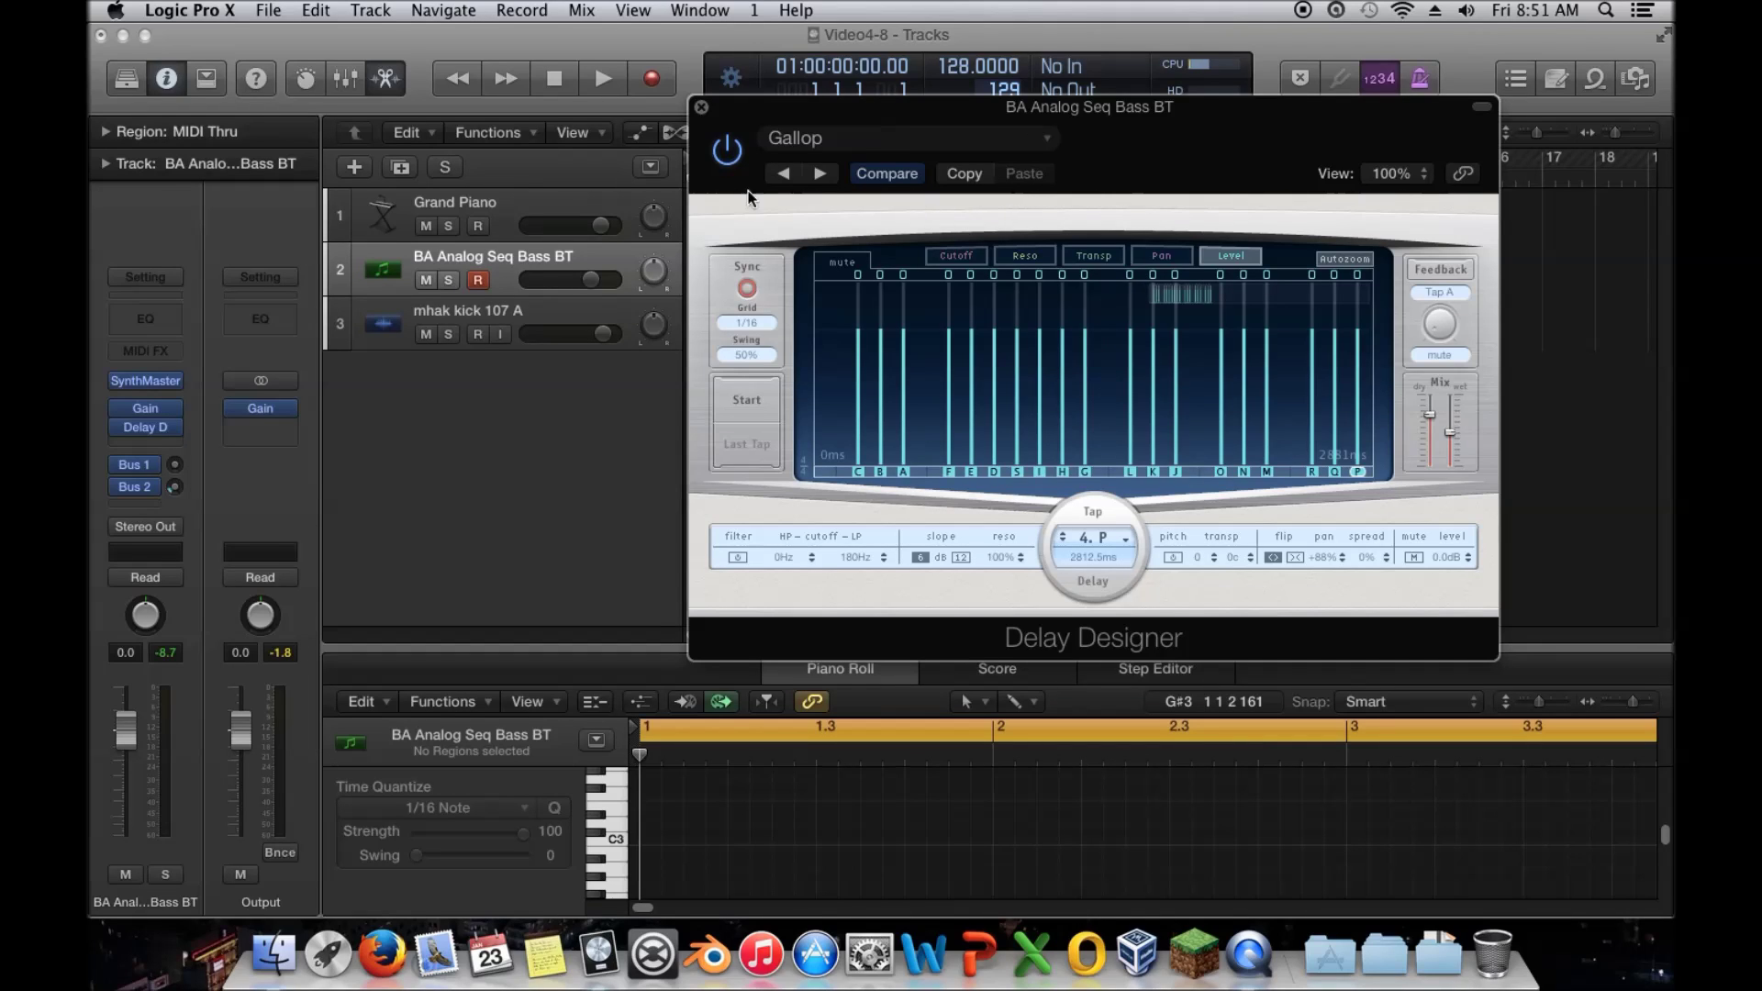
left_click(781, 174)
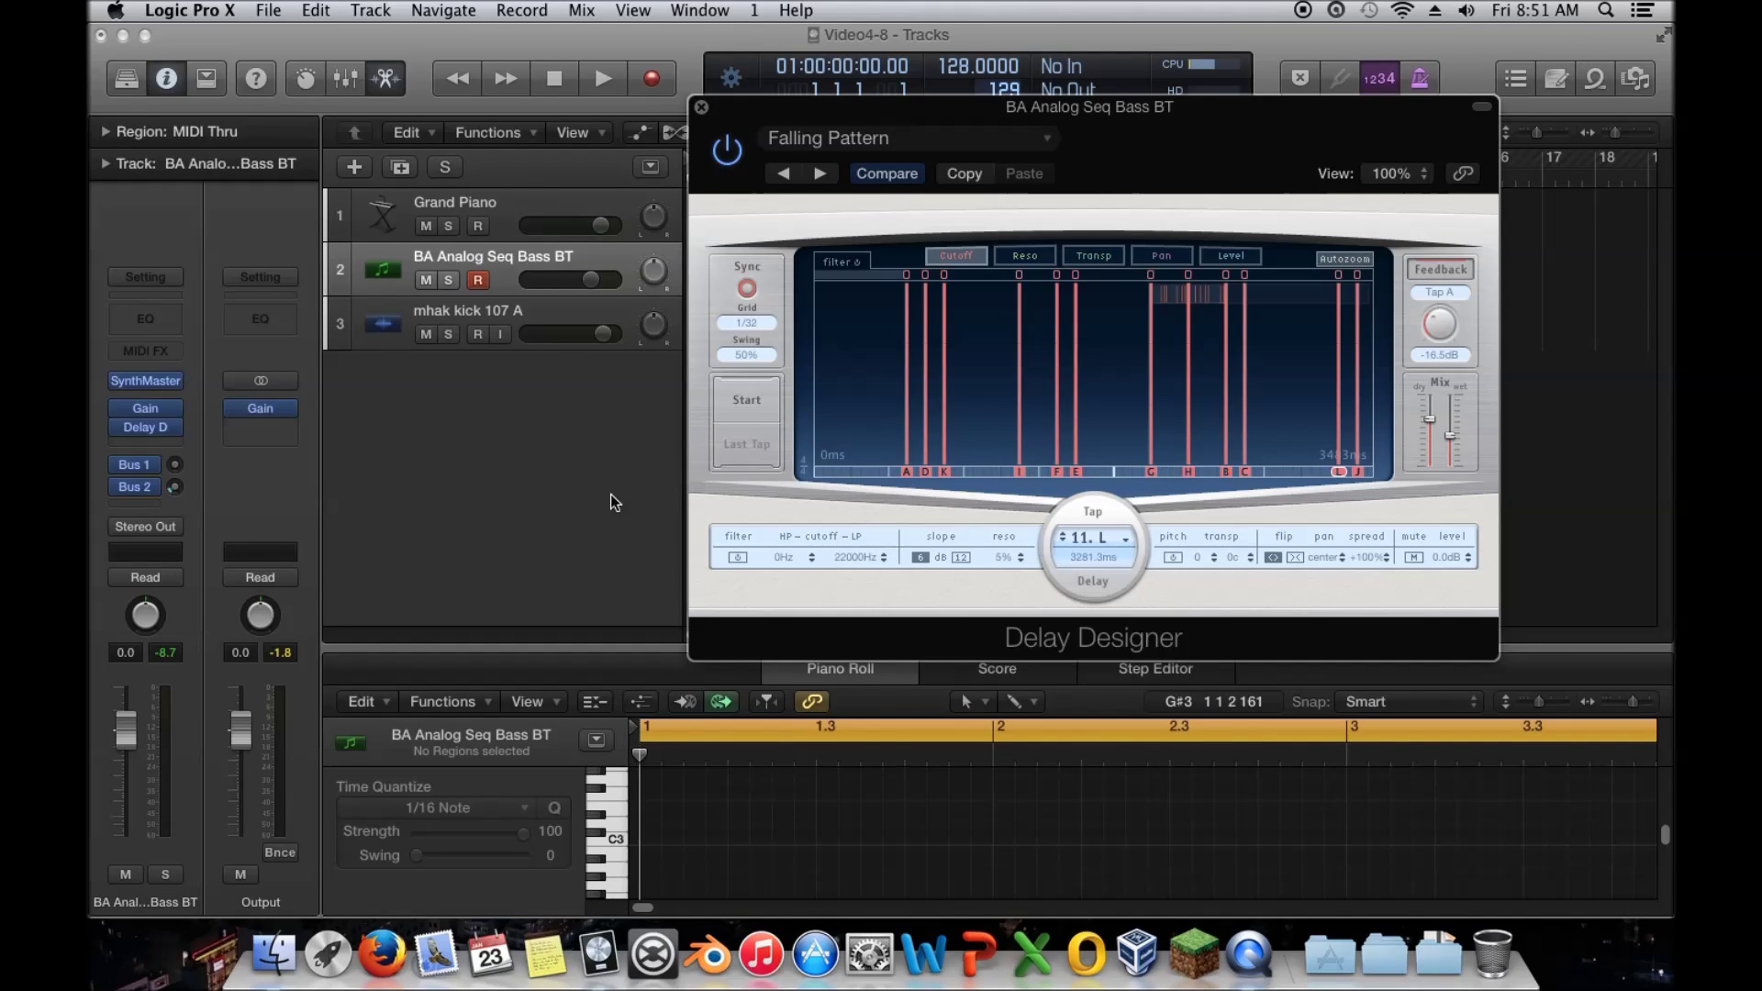
left_click(613, 849)
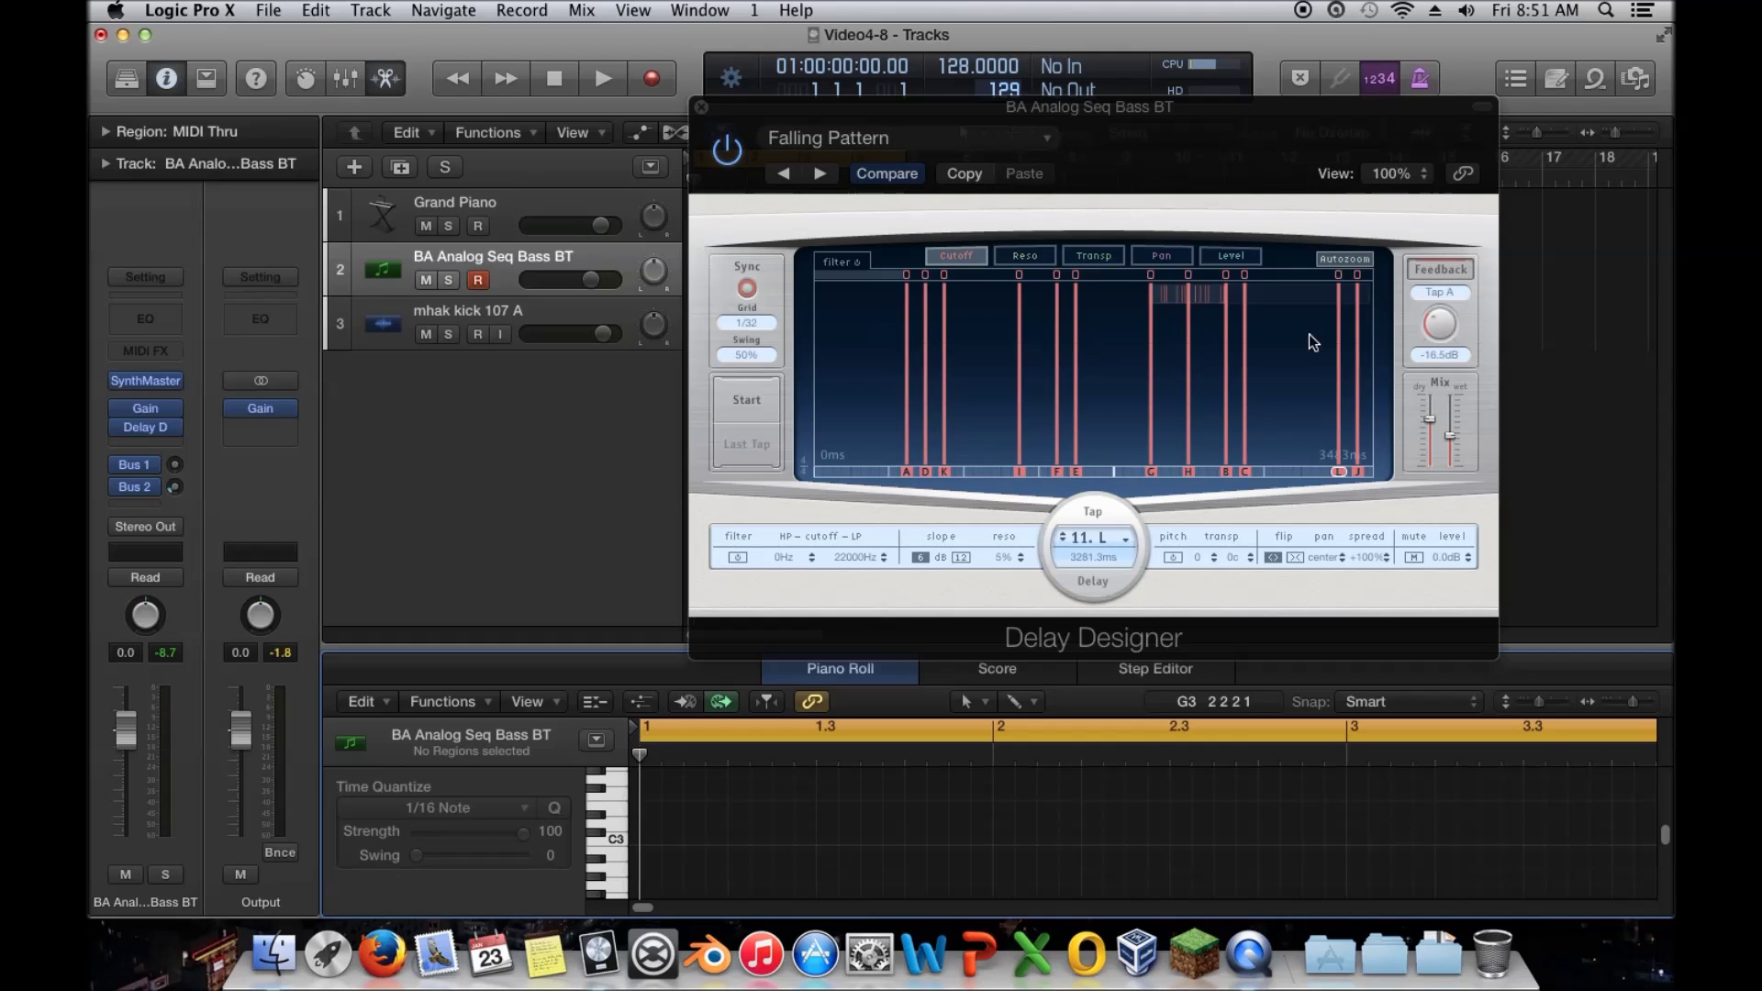
- Select tap A of the Falling Pattern preset to view its settings and close the Delay Designer window
left_click(908, 423)
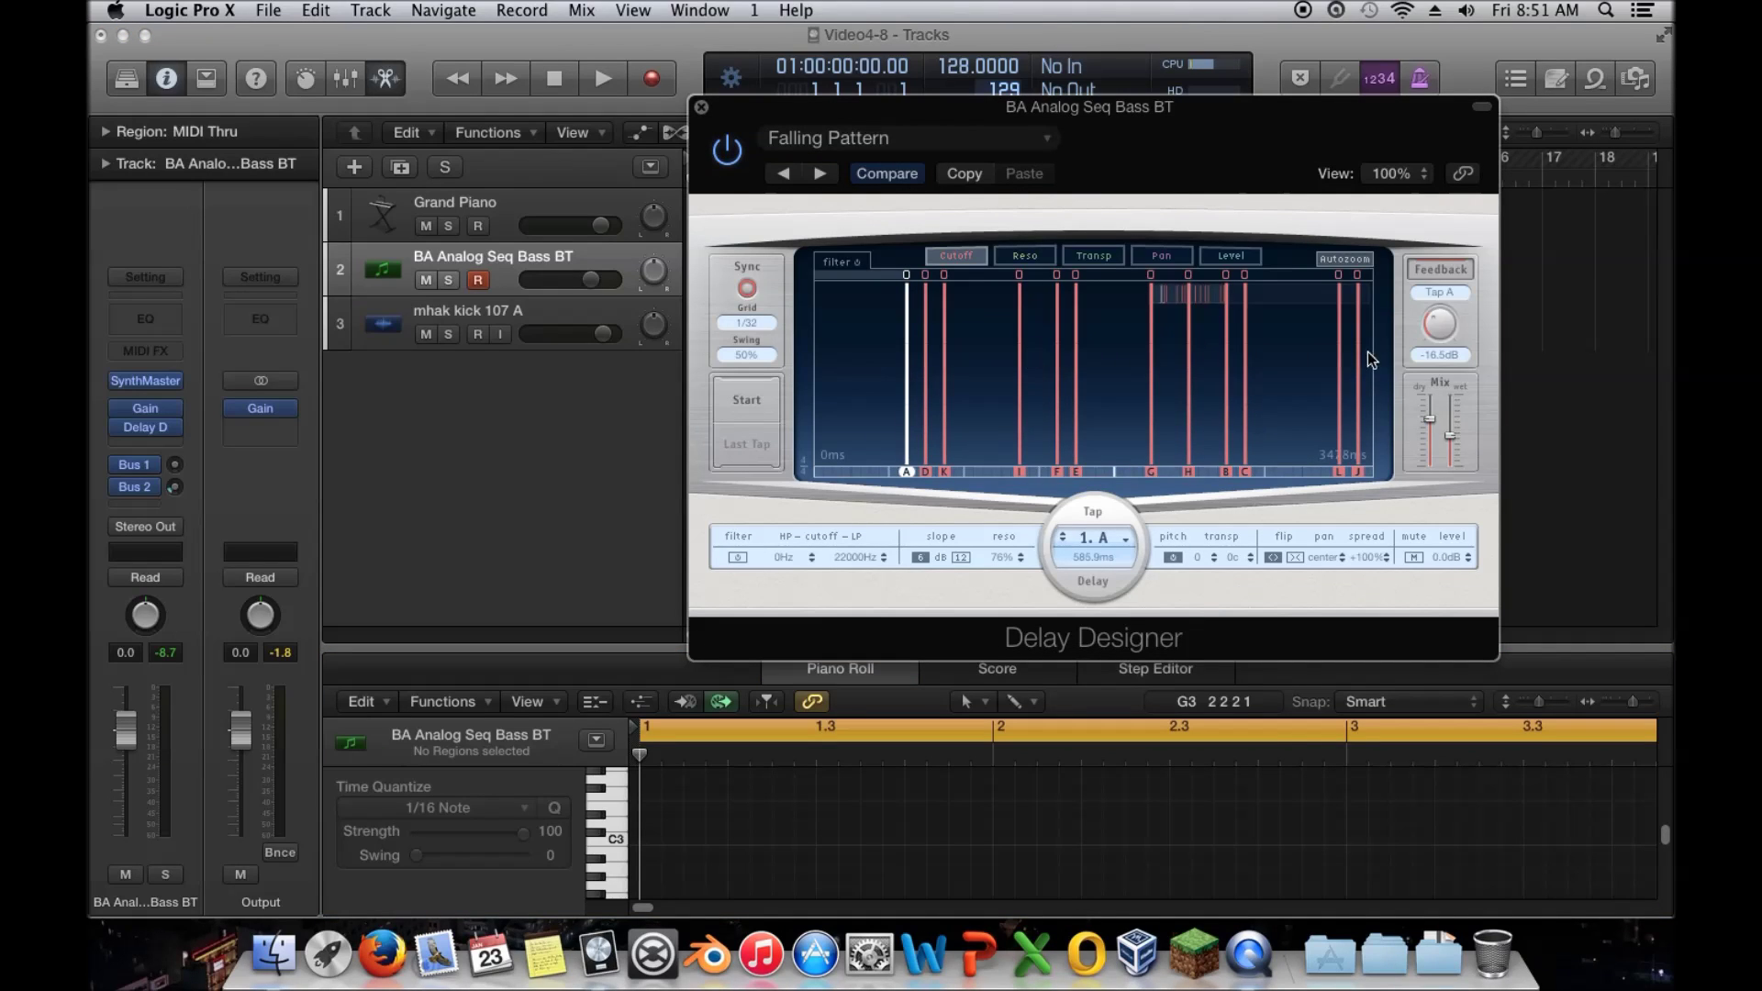
mouse_move(182, 420)
left_click(703, 109)
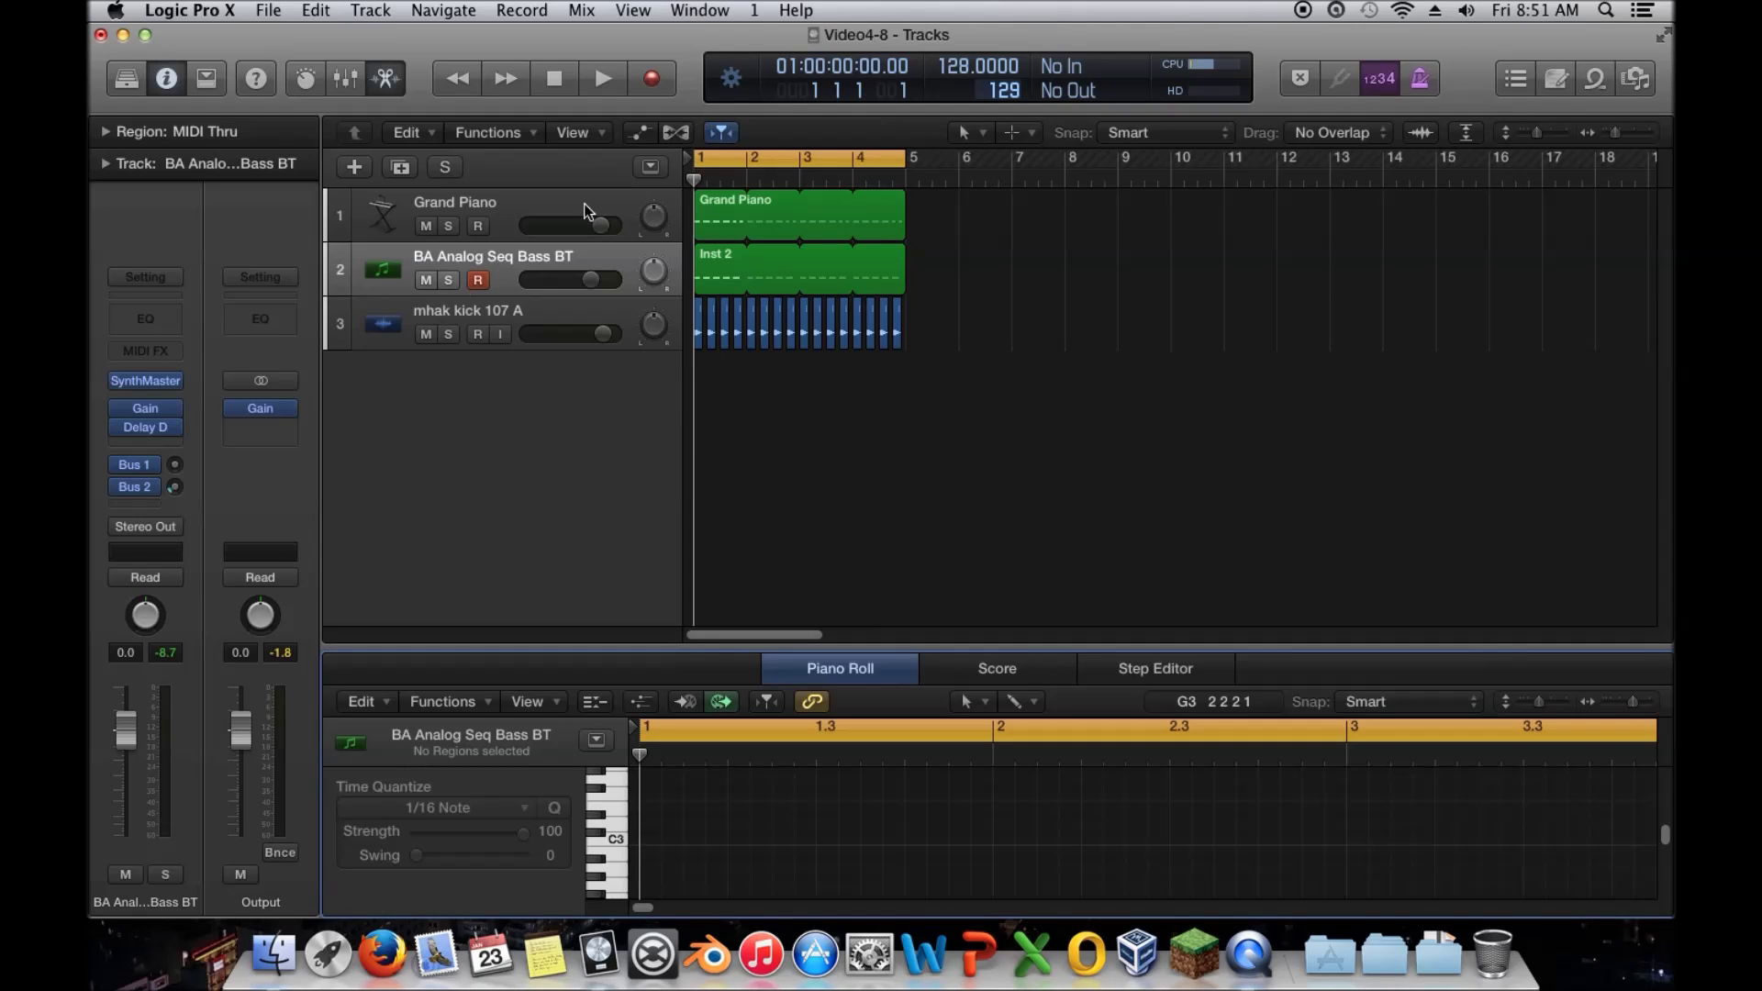
- Replace Delay Designer with a stereo Stereo Delay on the bass track, look over its default settings and close its window
left_click(174, 430)
mouse_move(196, 510)
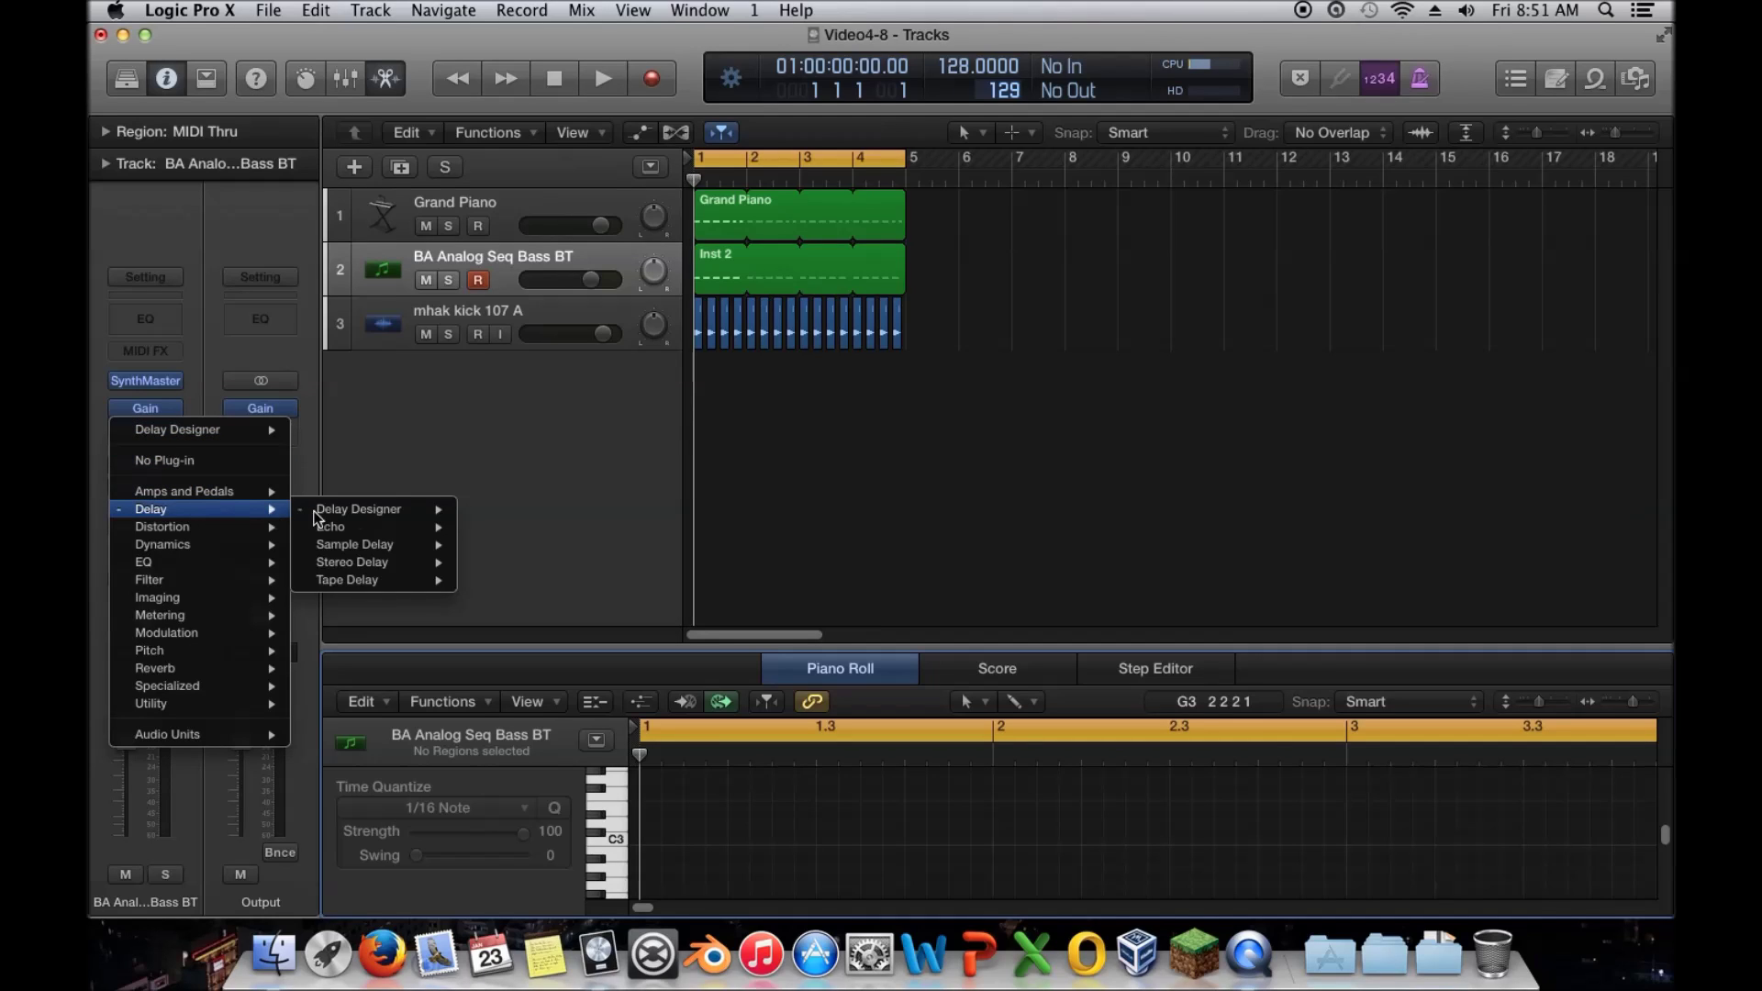
mouse_move(379, 520)
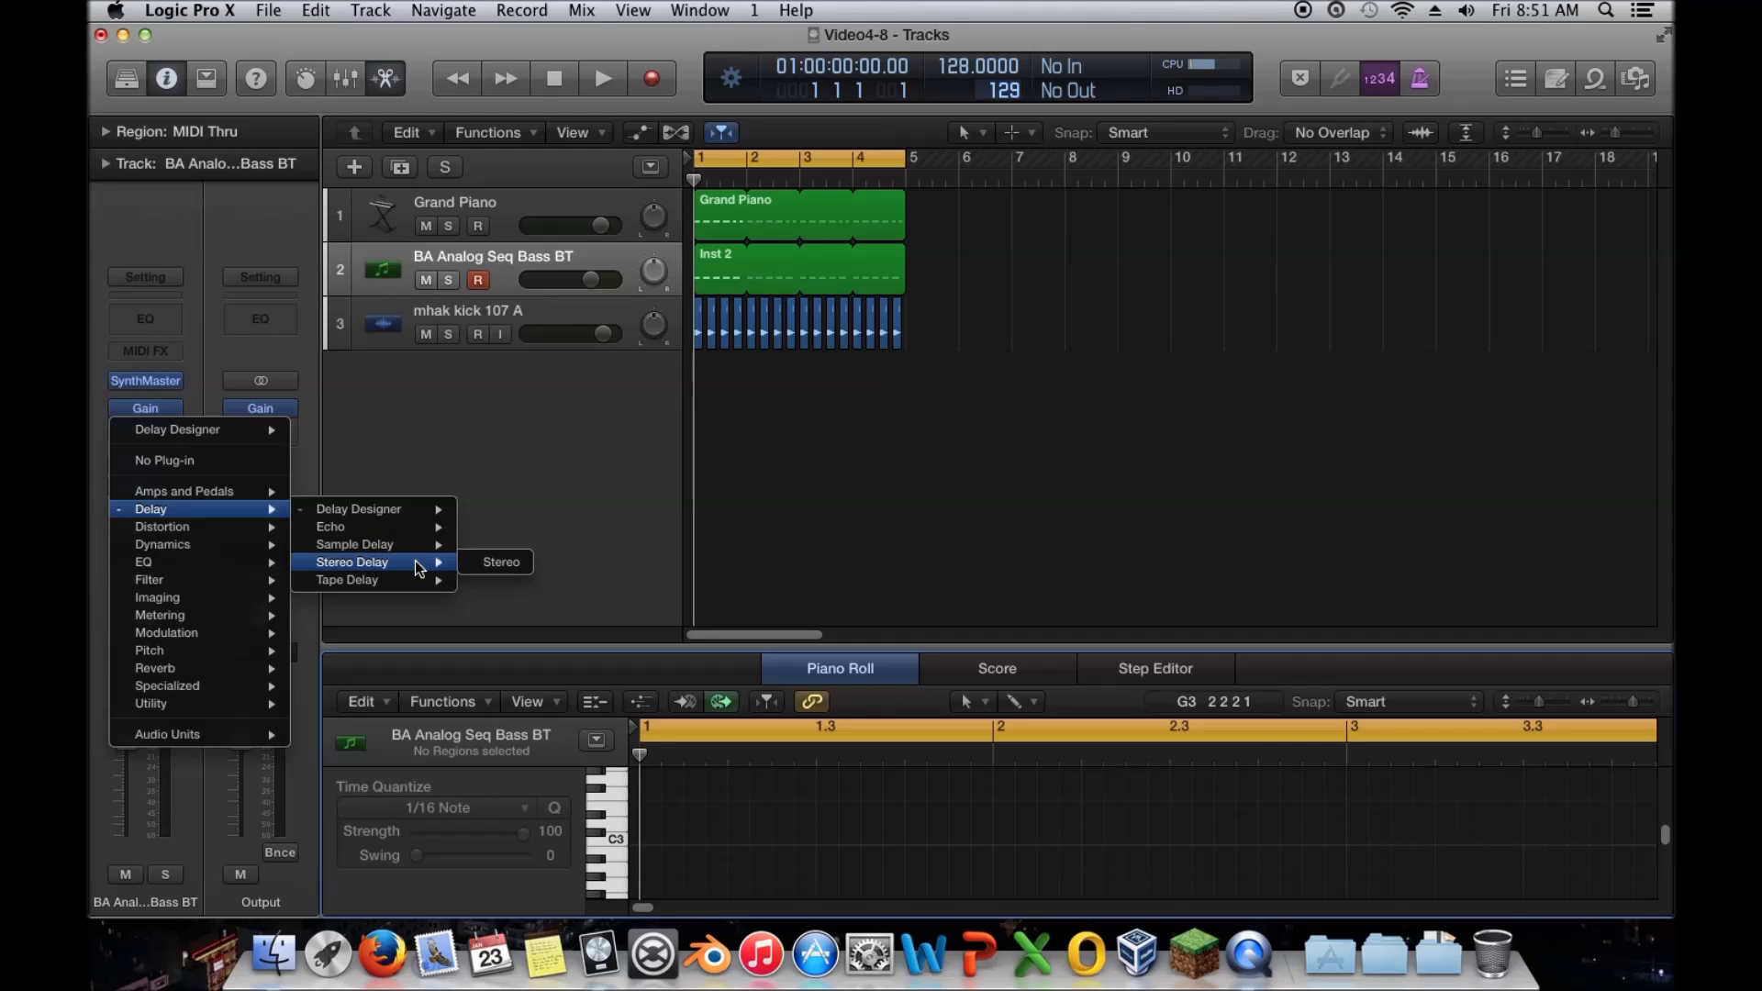
left_click(496, 562)
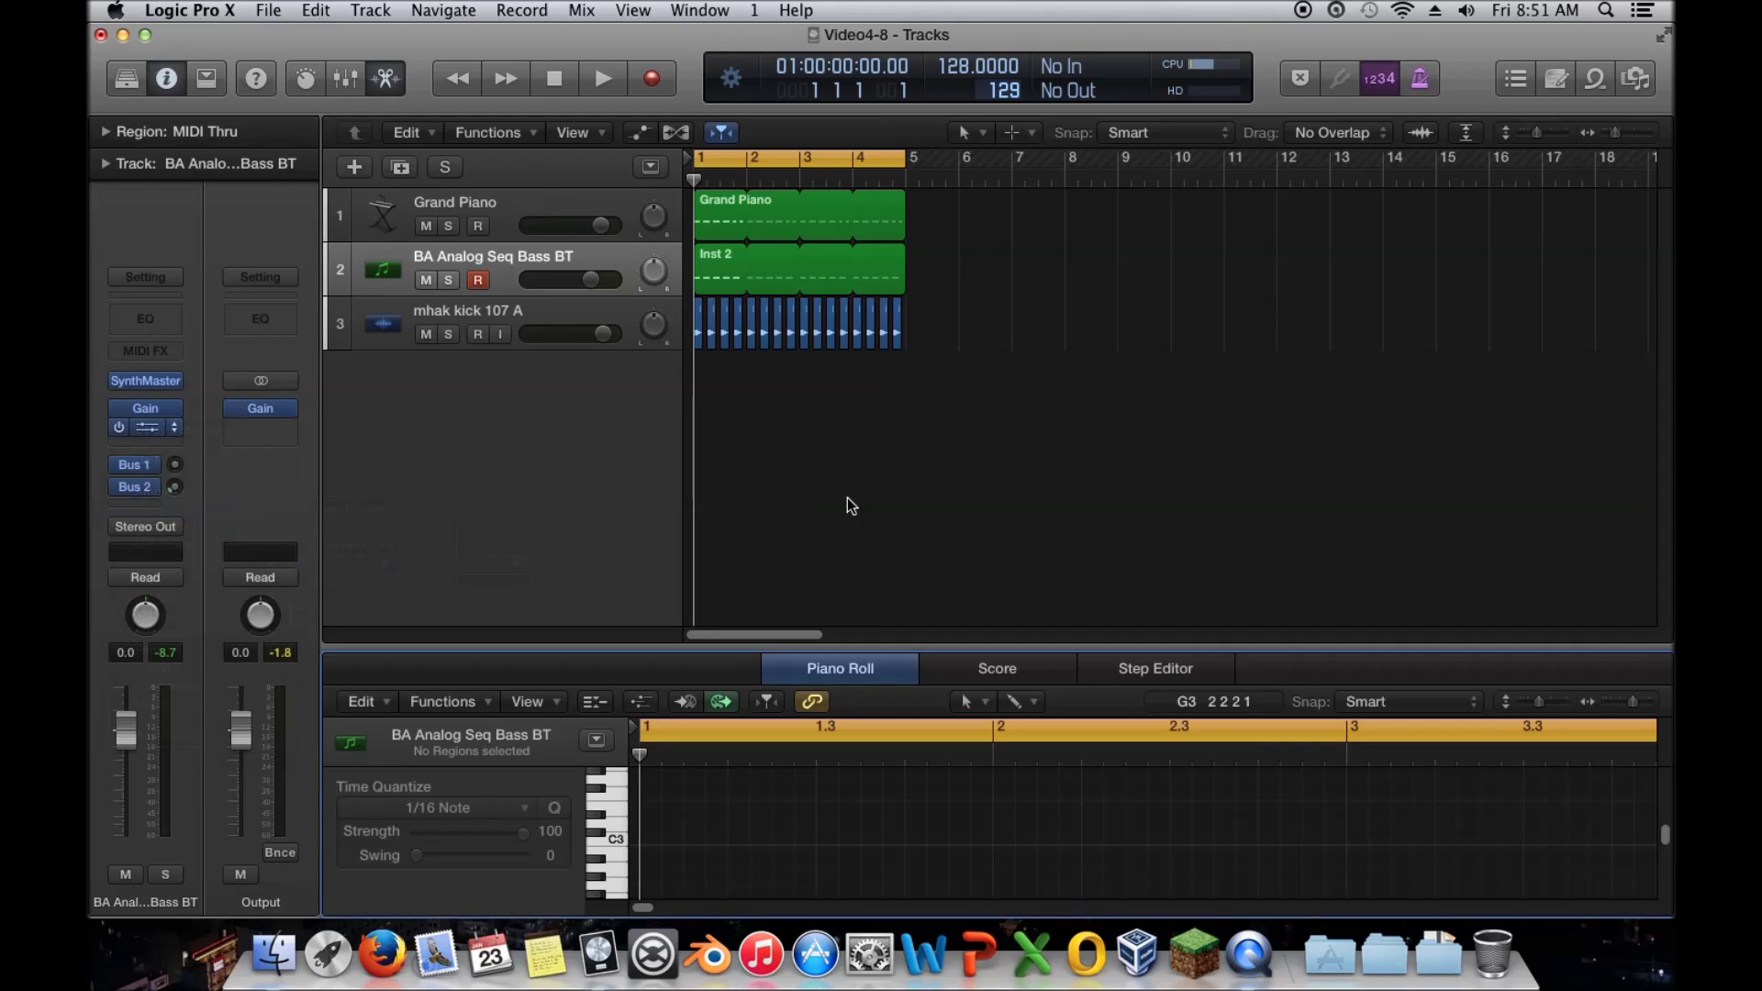
left_click_drag(340, 91, 940, 93)
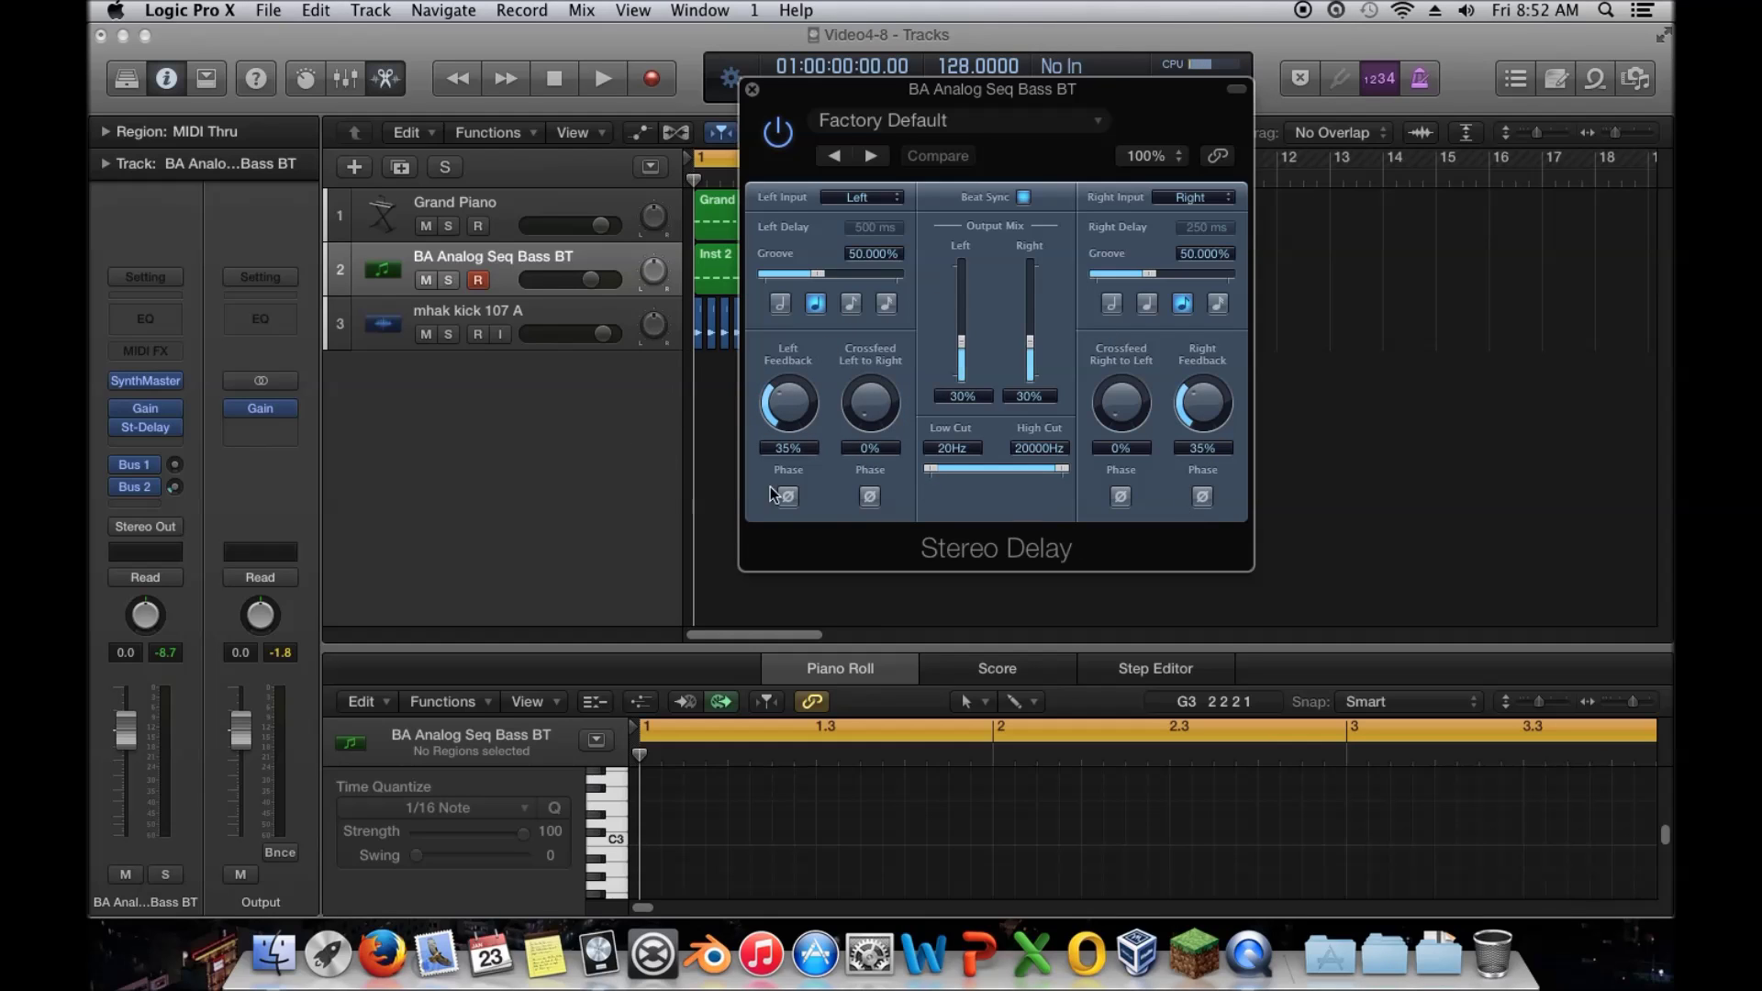
left_click(752, 90)
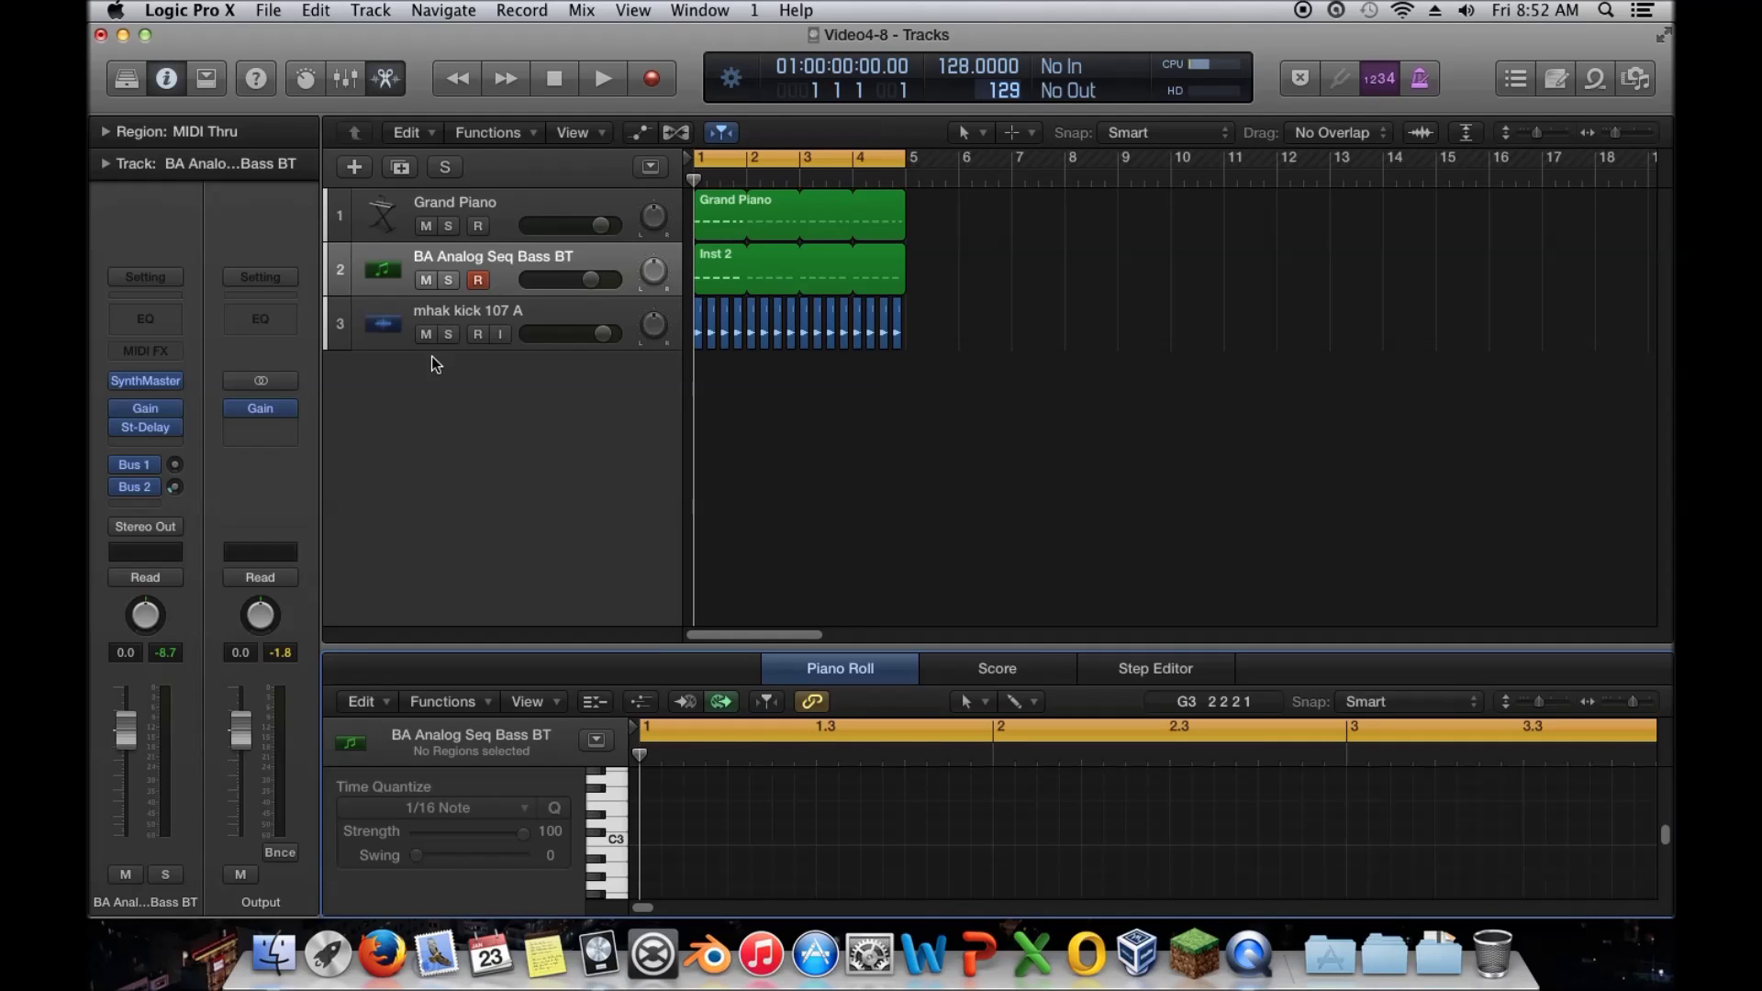
- Load a stereo Sample Delay in the bass track's delay slot, move its window clear of the track list and start playback
left_click(171, 430)
mouse_move(271, 508)
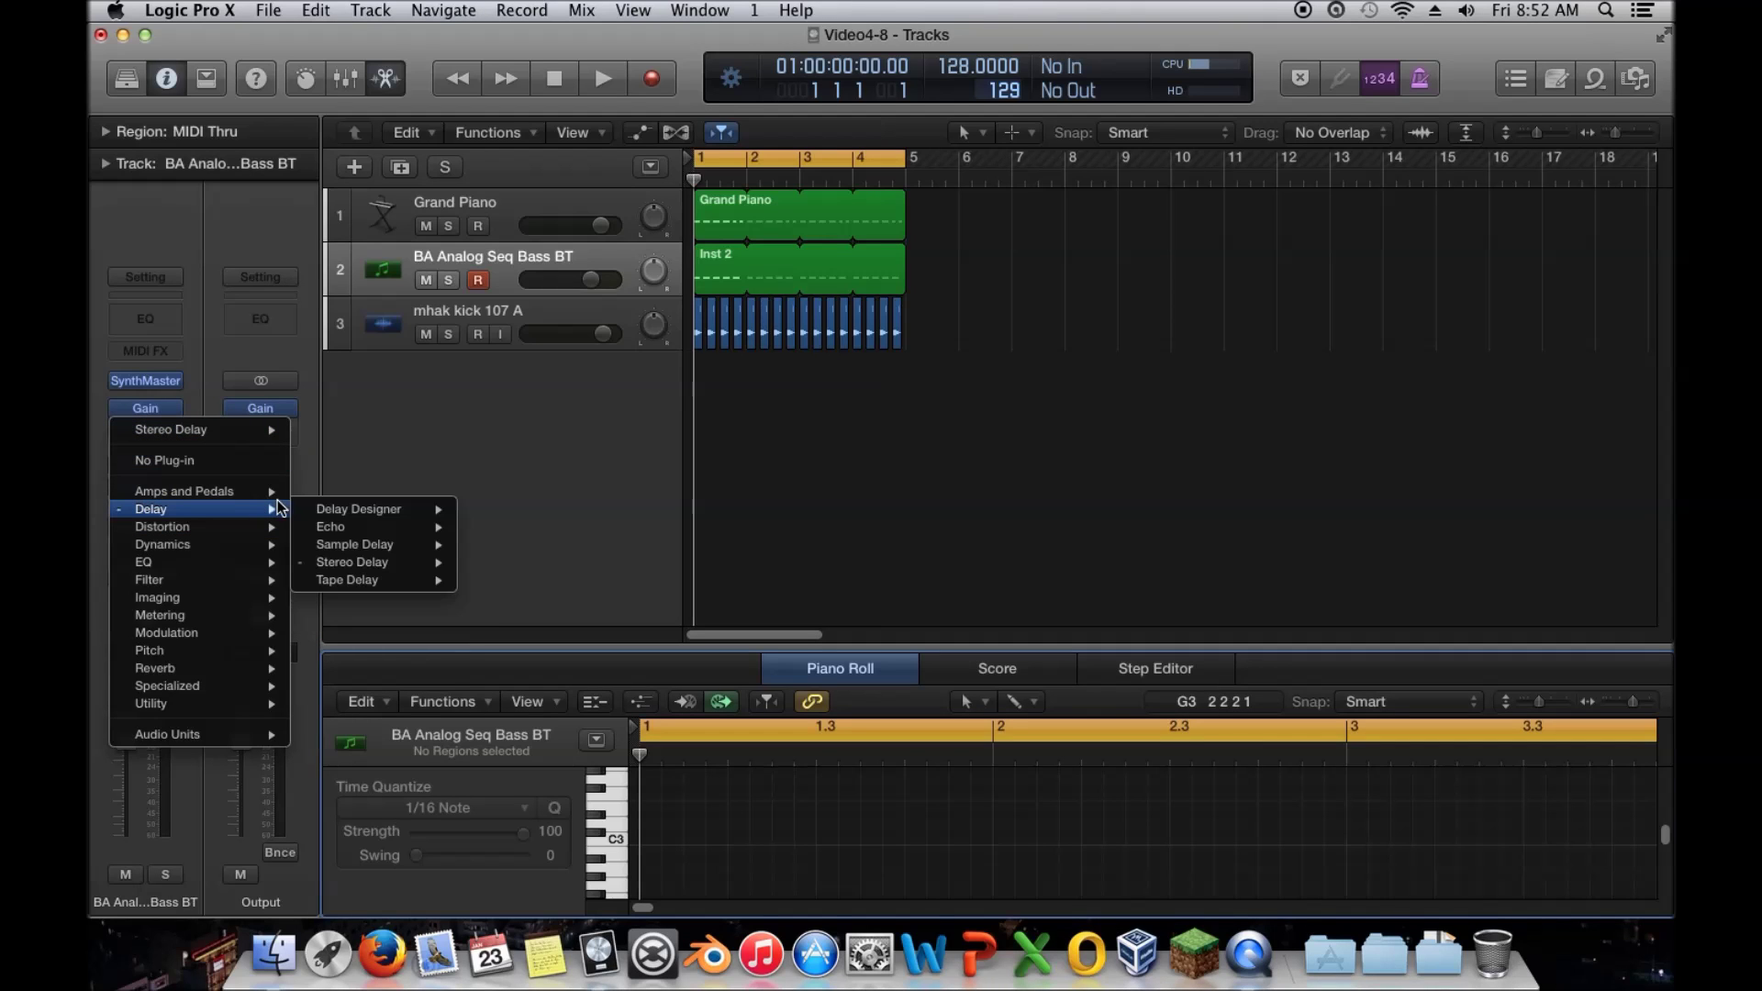
mouse_move(426, 555)
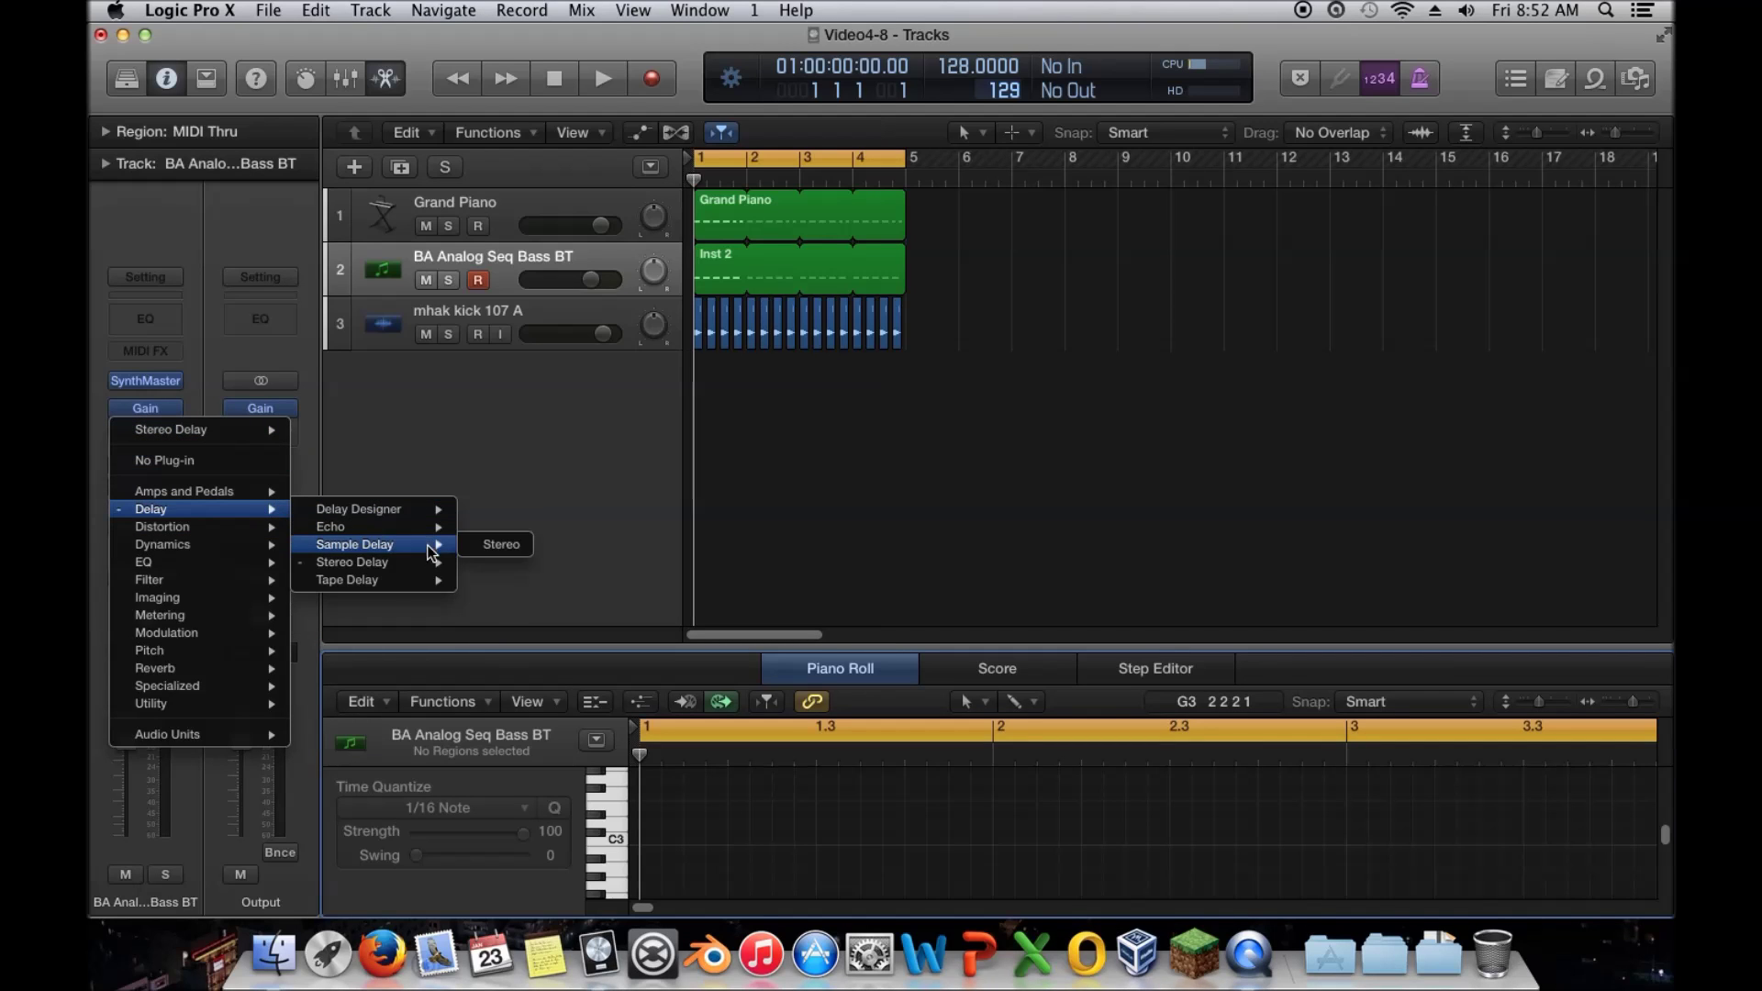
left_click(500, 545)
left_click_drag(388, 104, 1052, 194)
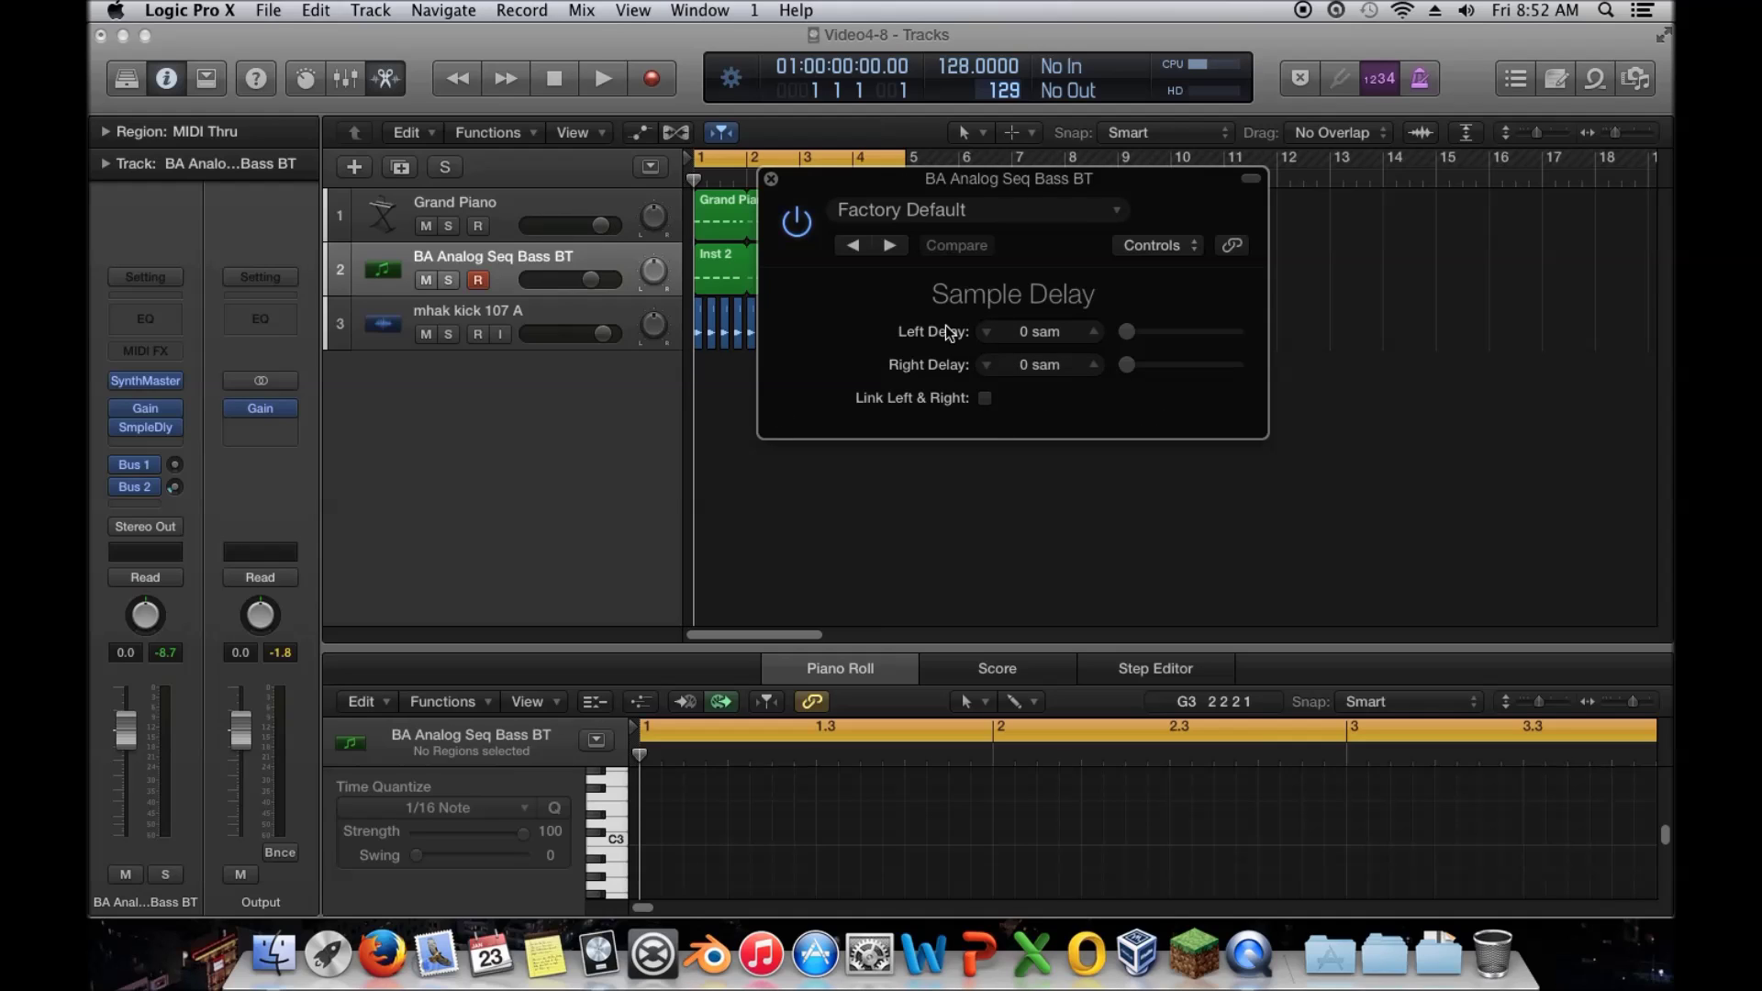
left_click(604, 79)
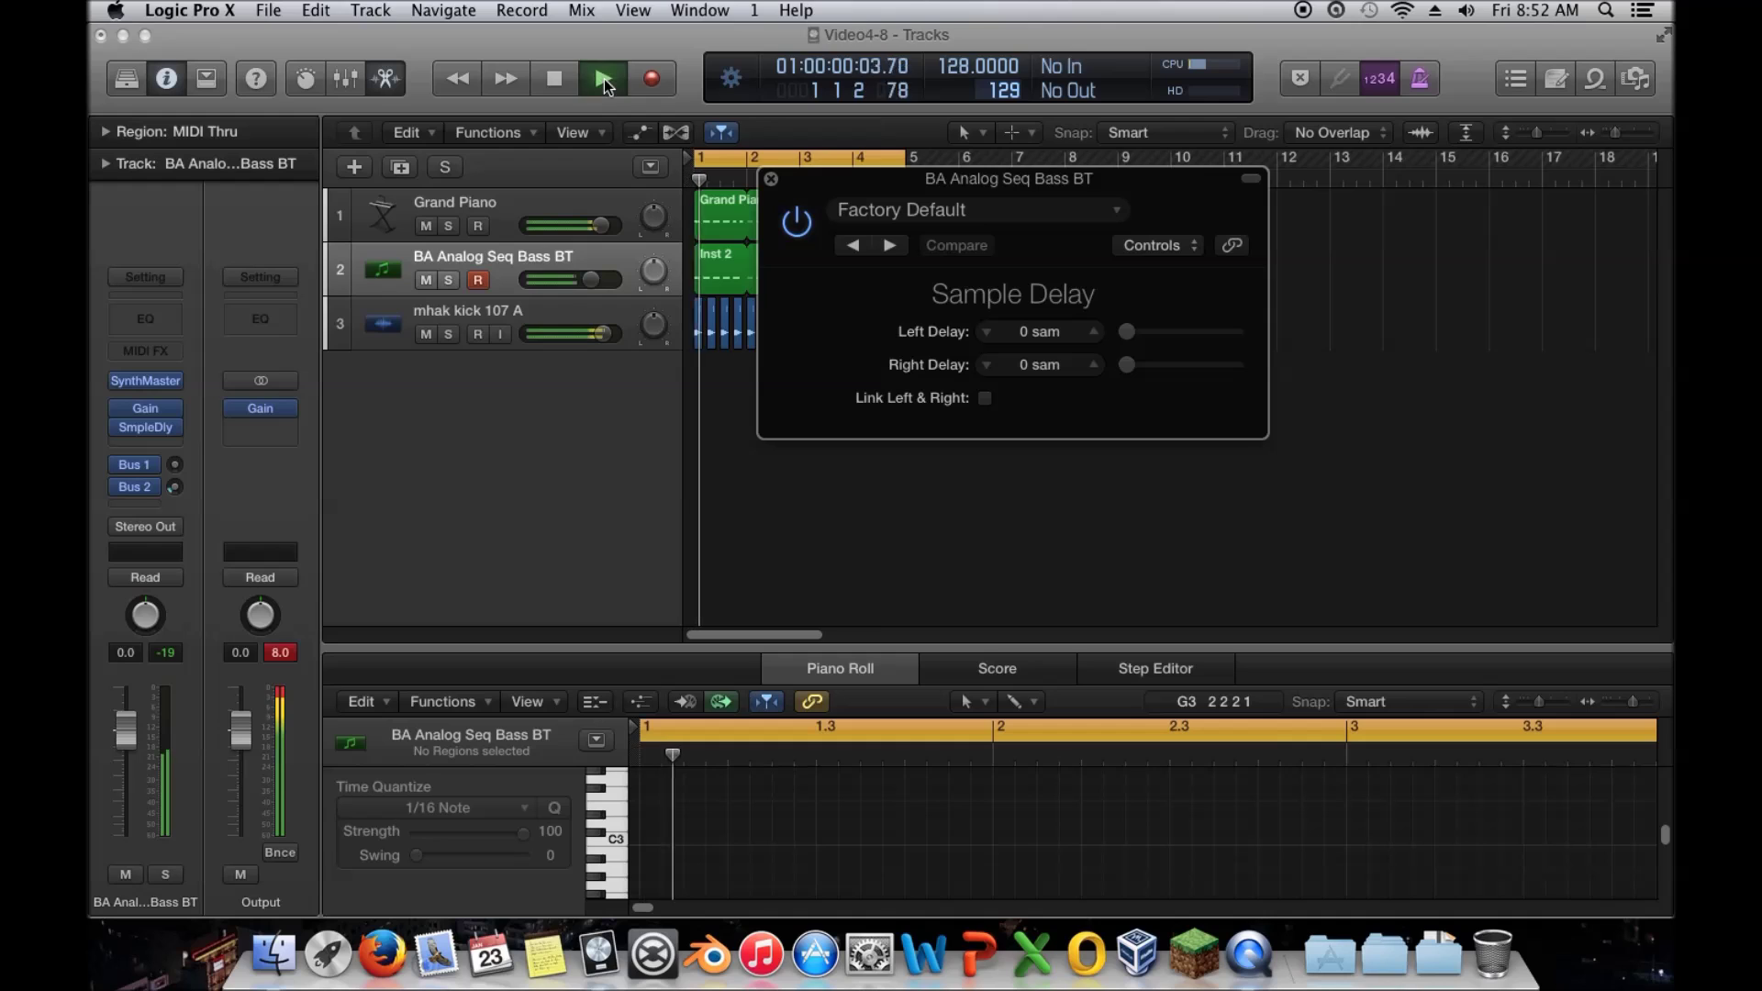
- Solo the BA Analog Seq Bass BT track, clear the output peak level and audition the bass without any sample delay
left_click(459, 273)
key("Up")
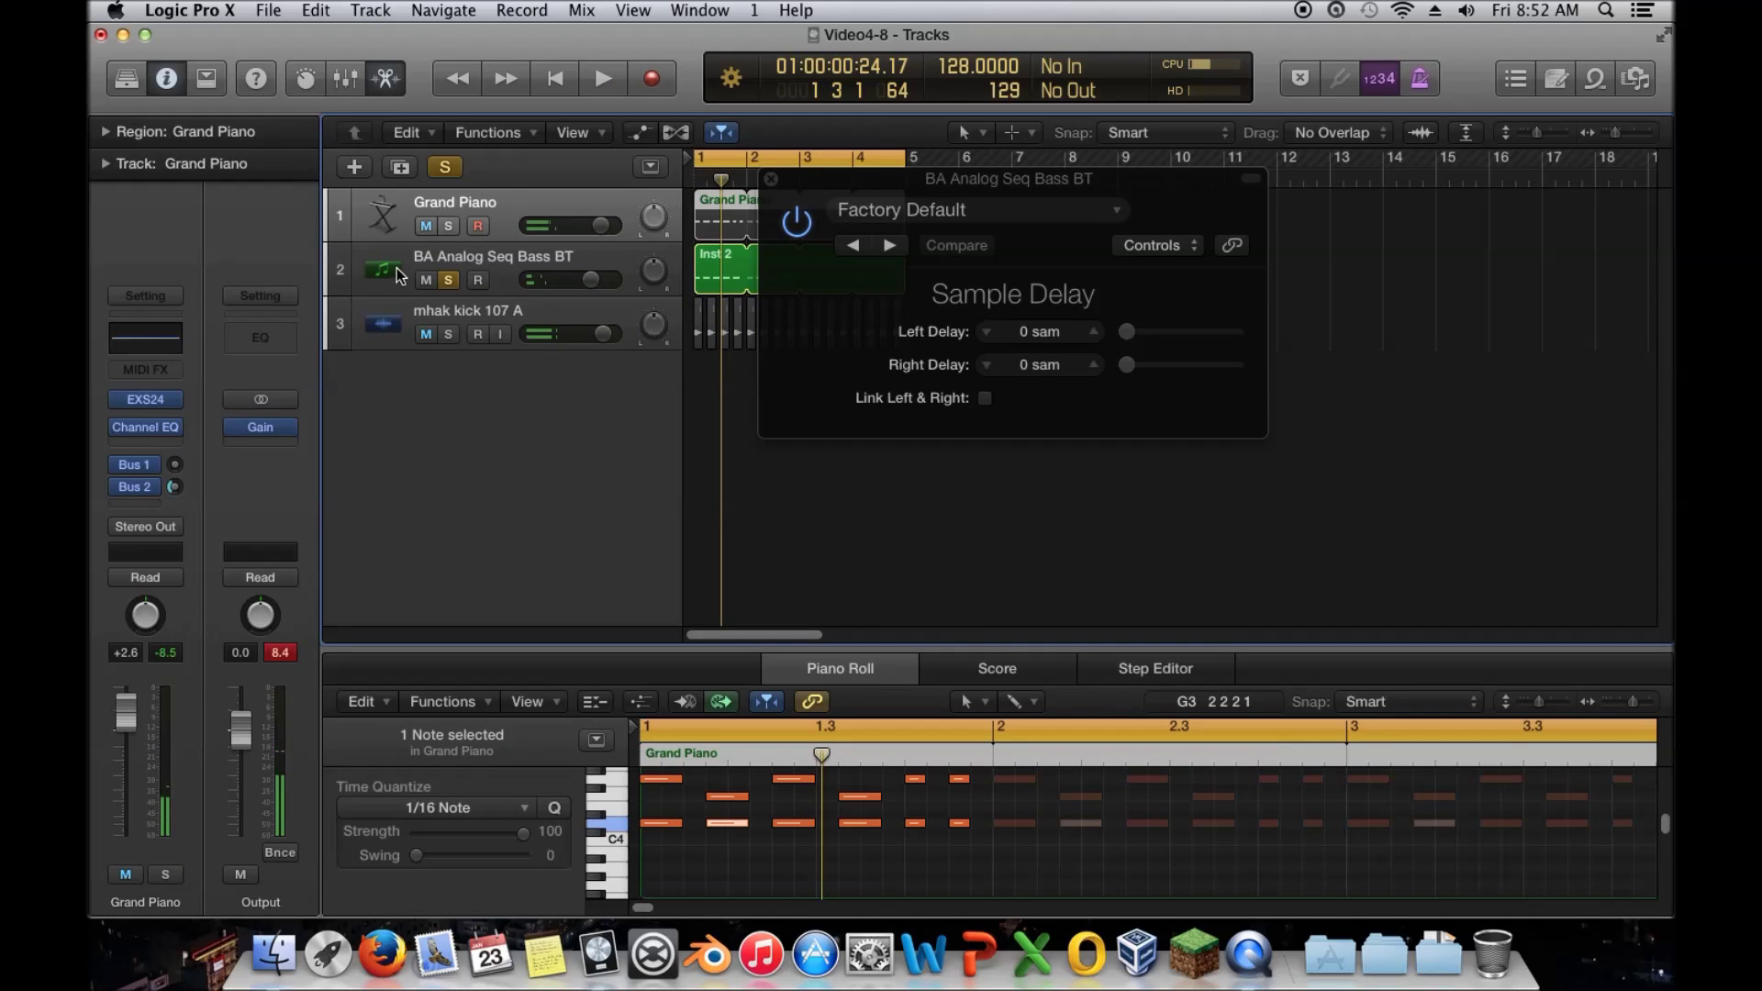
left_click(399, 273)
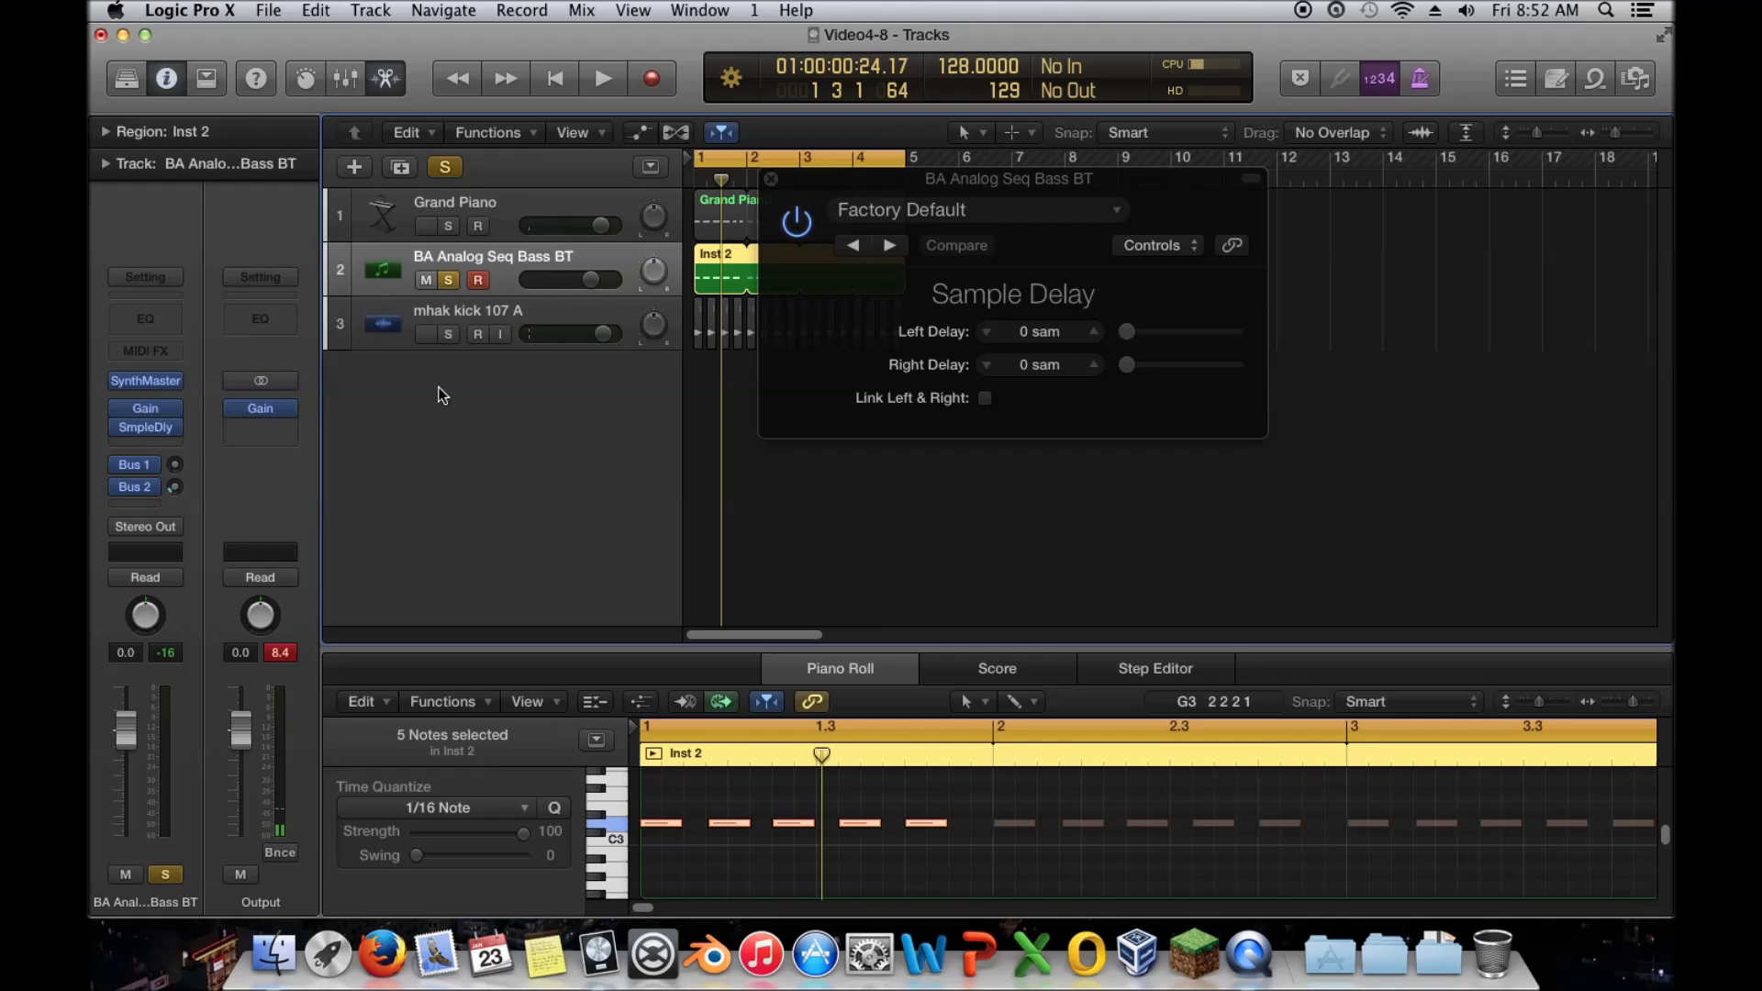
left_click(294, 658)
left_click(602, 80)
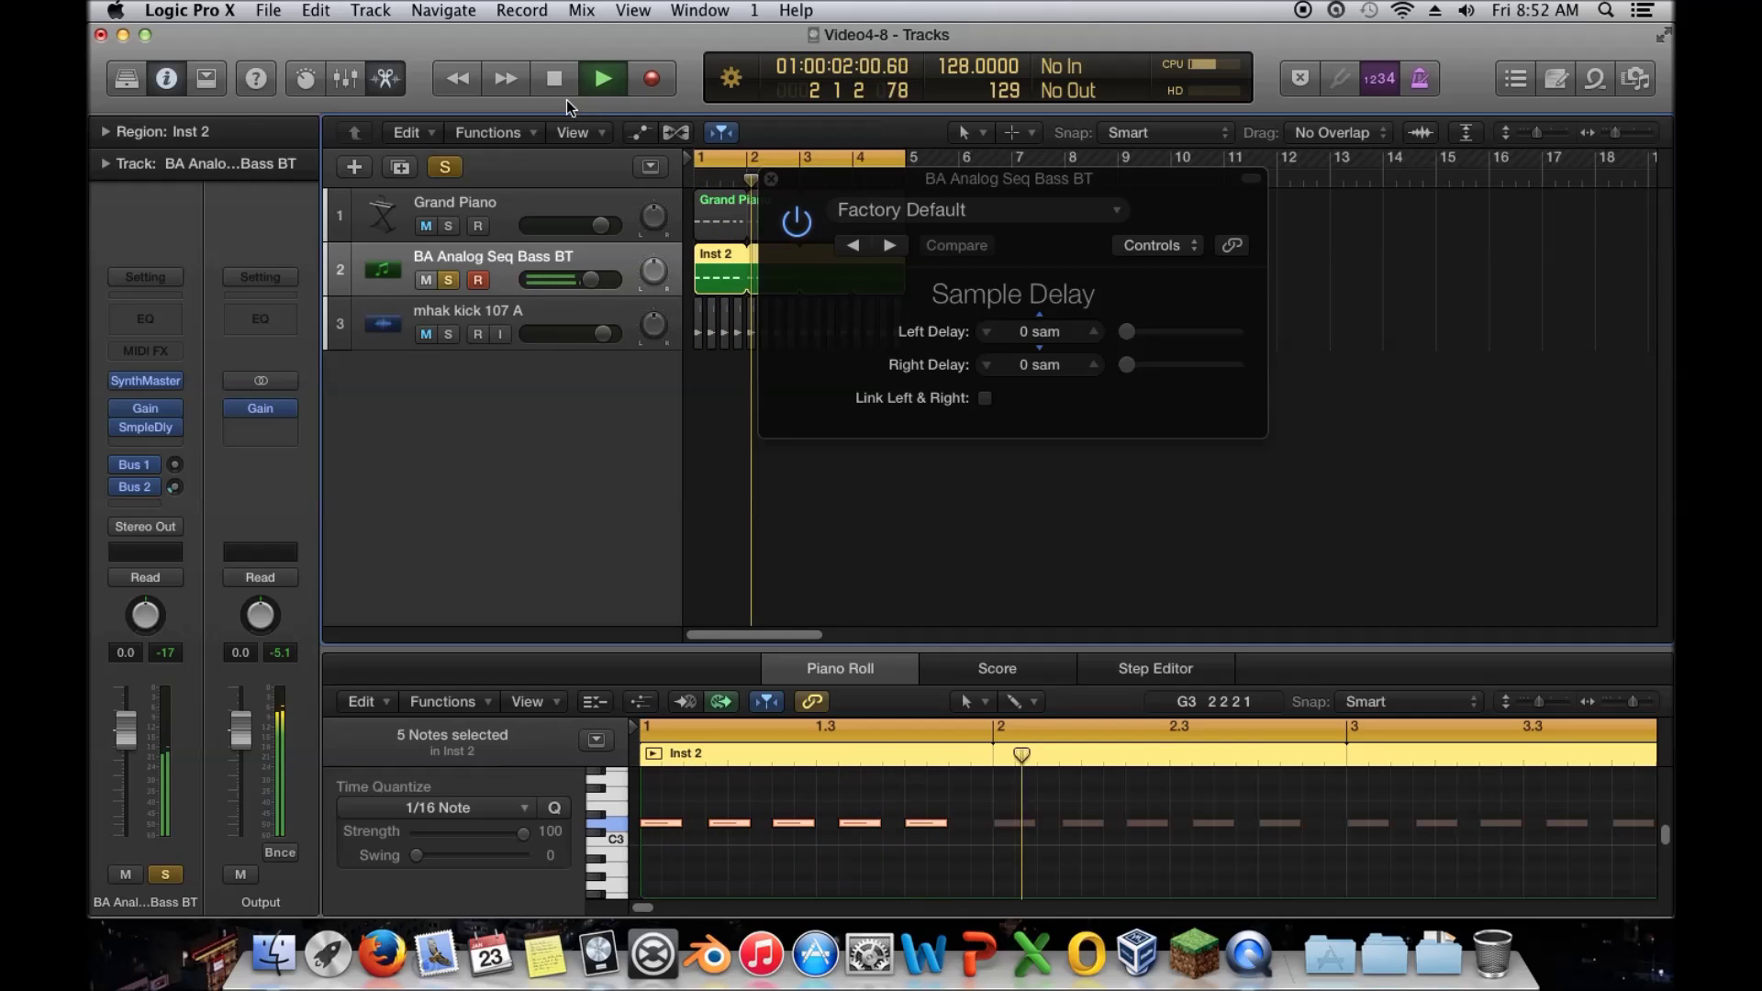
key("space")
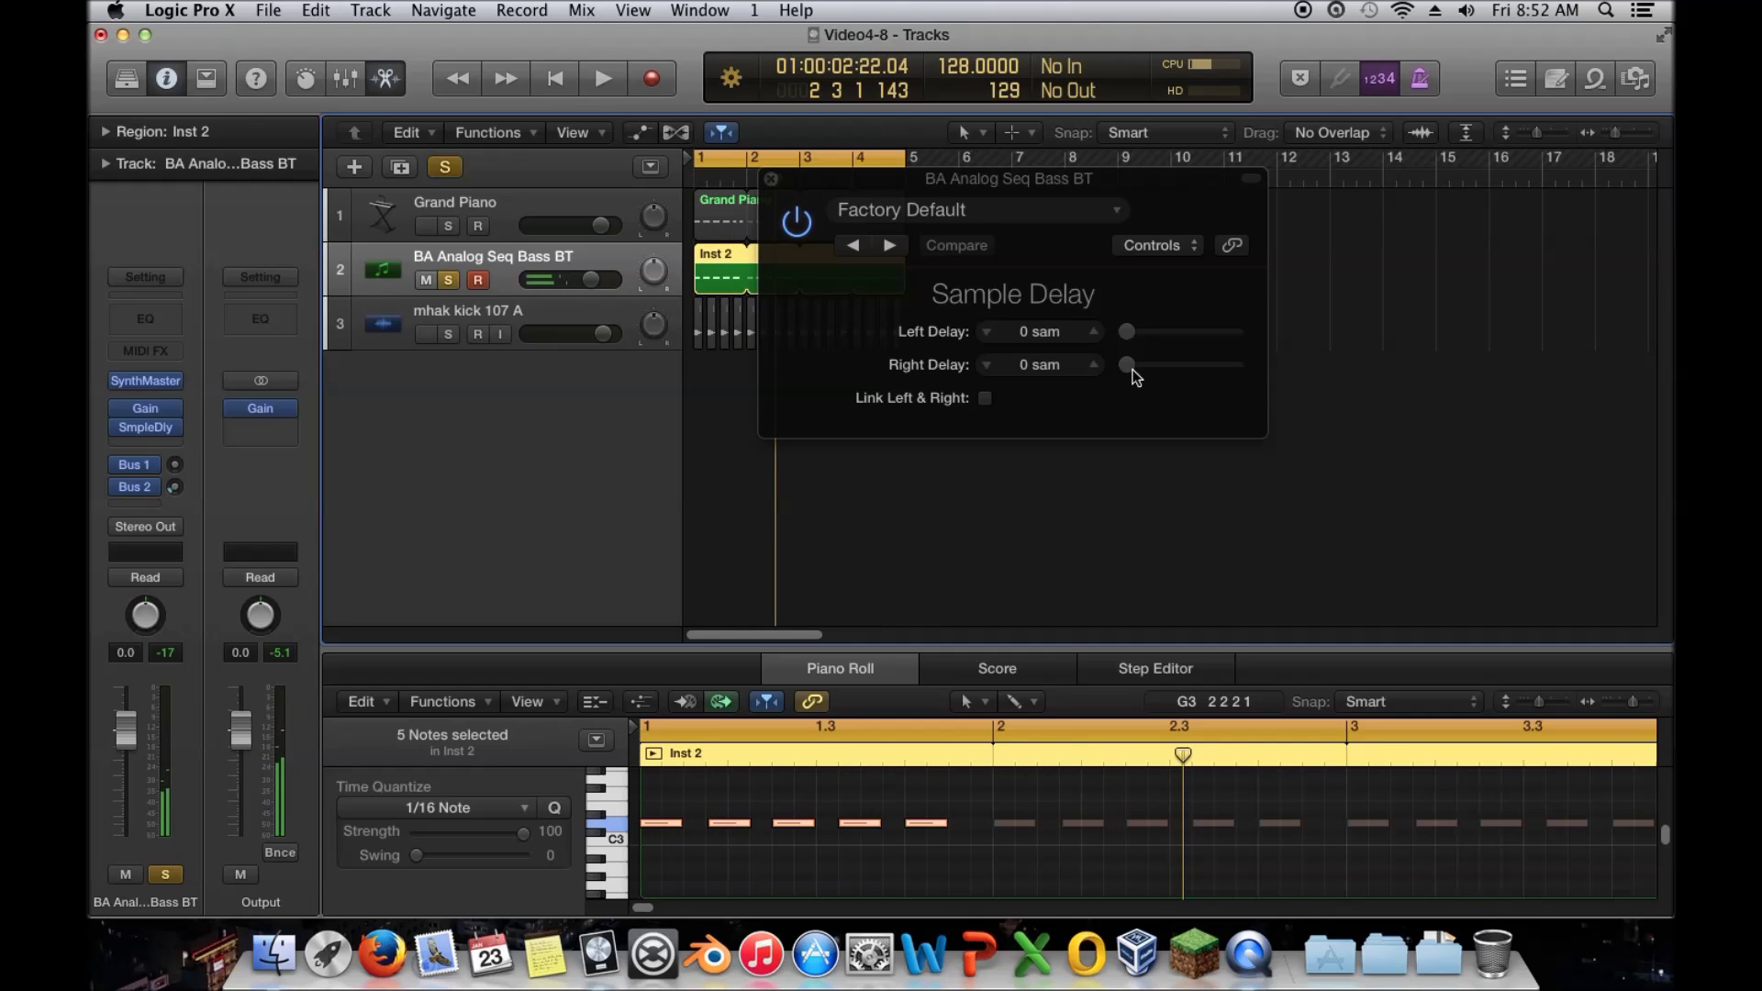
- Set Sample Delay's Right Delay to 505 samples and audition the soloed bass with it
left_click_drag(1133, 368, 1138, 371)
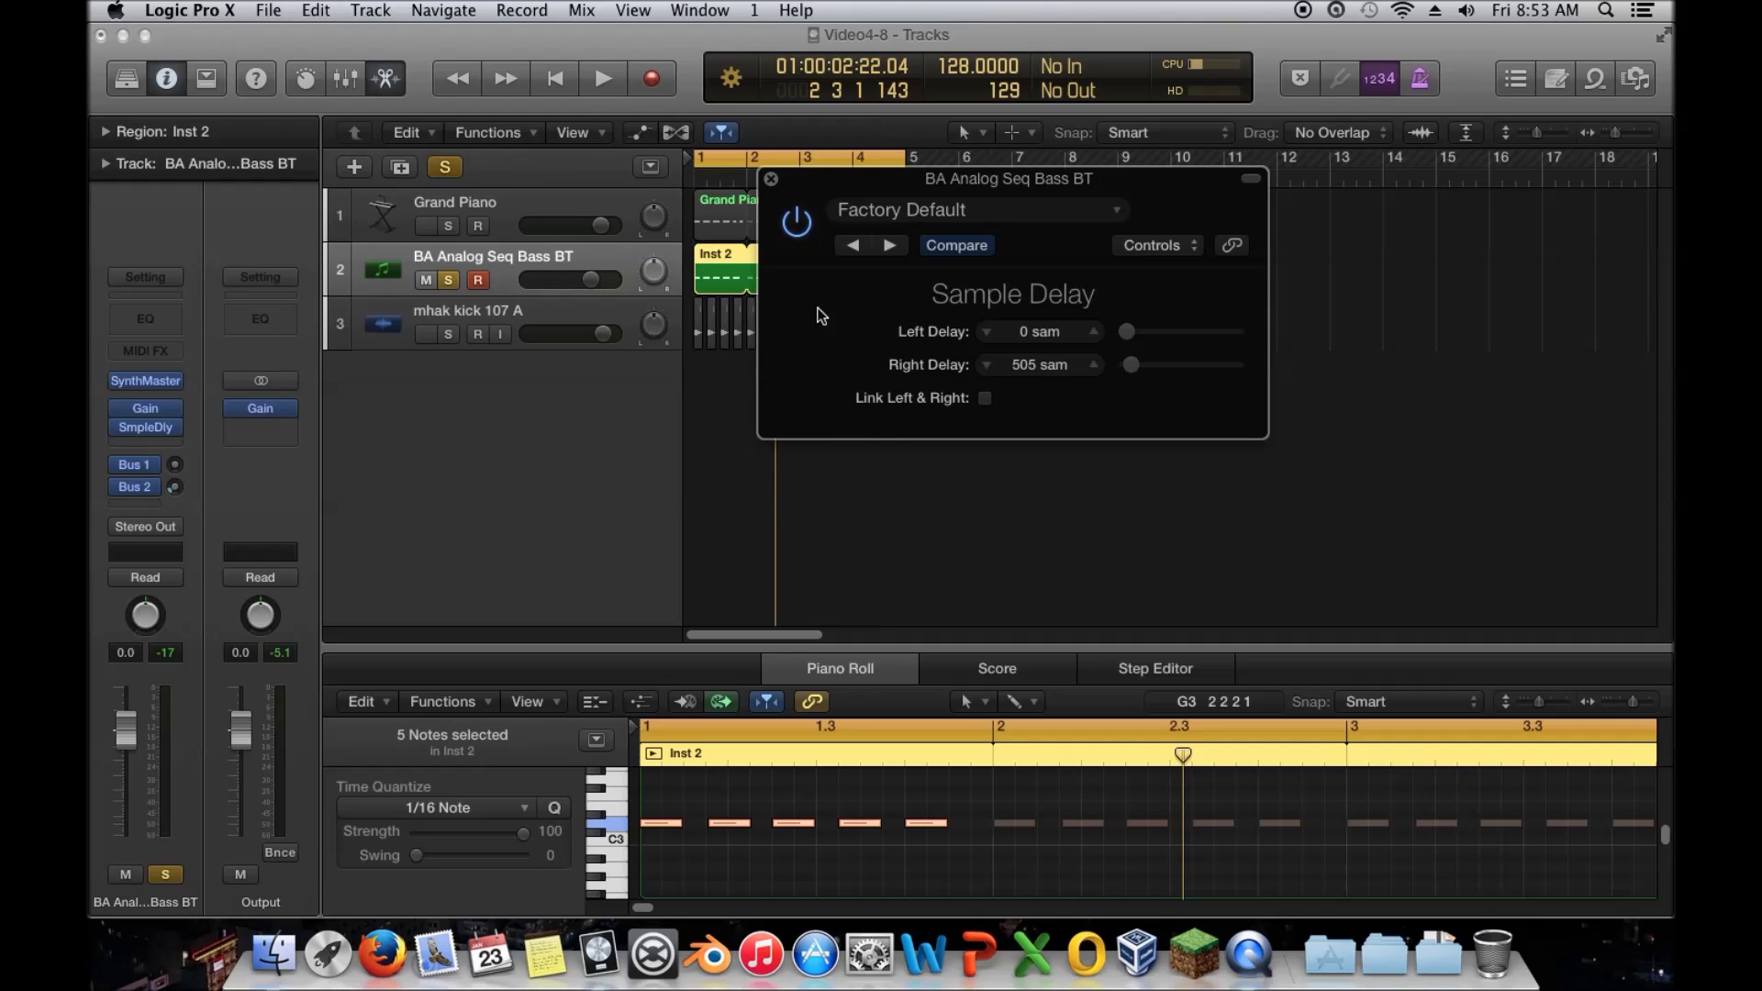
left_click(603, 84)
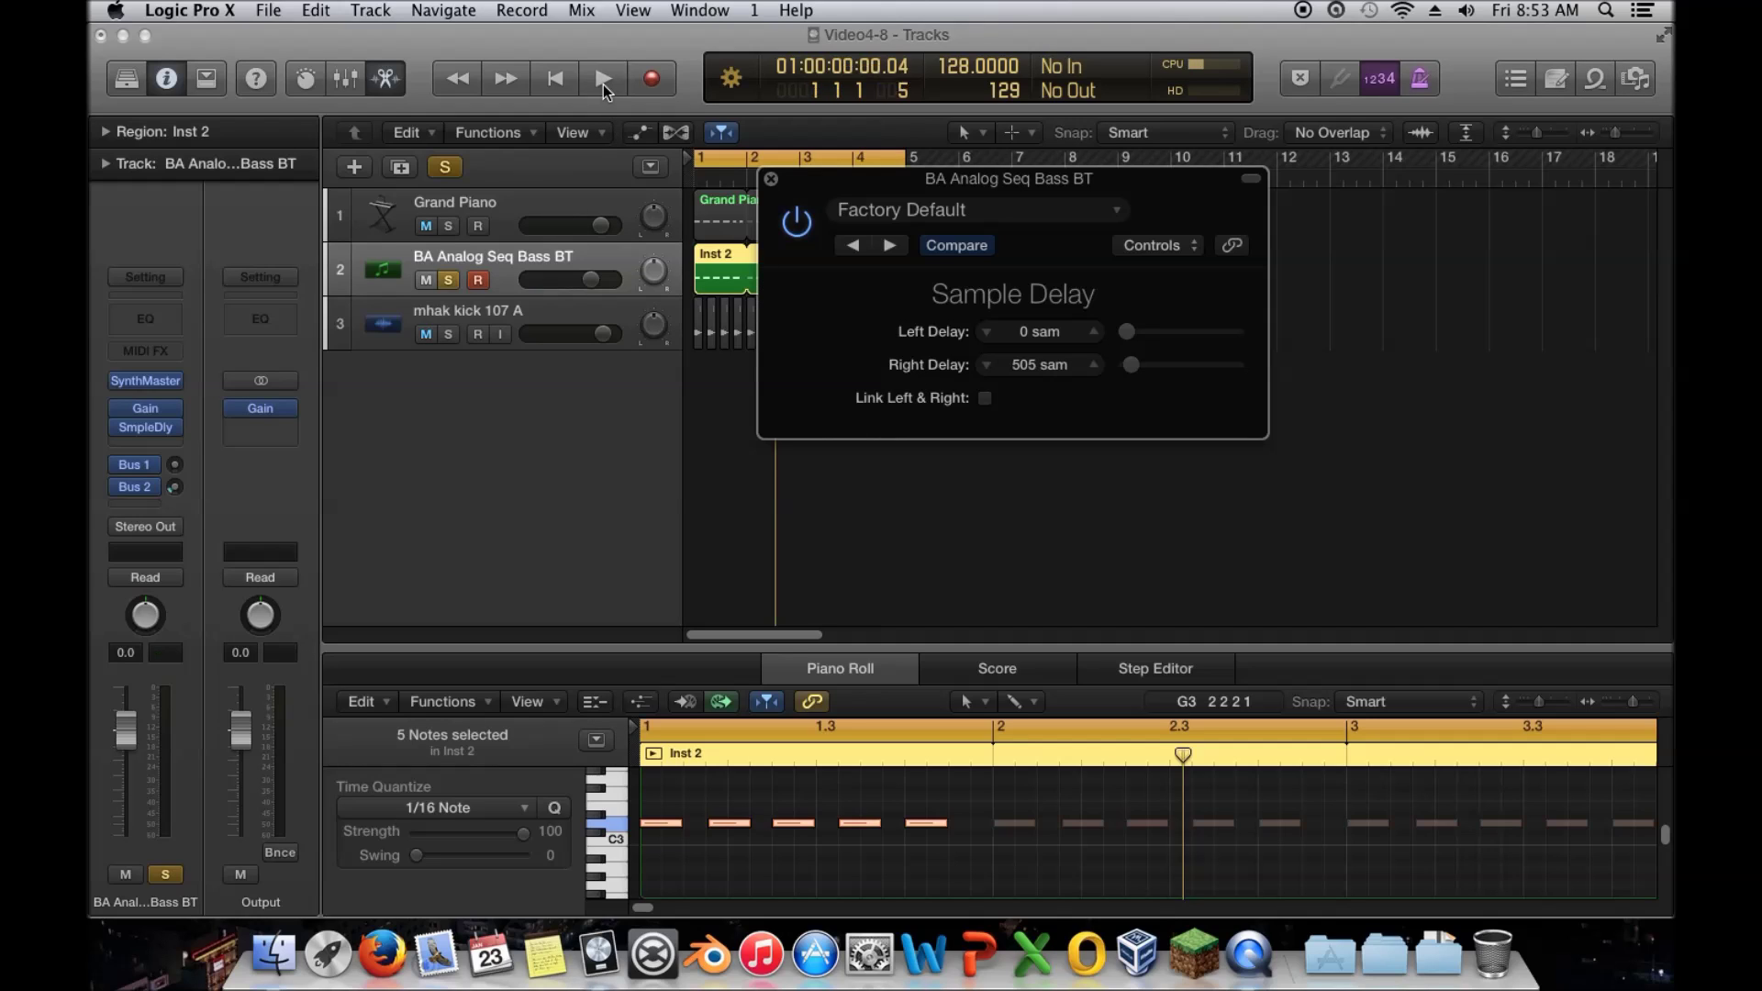
left_click(798, 223)
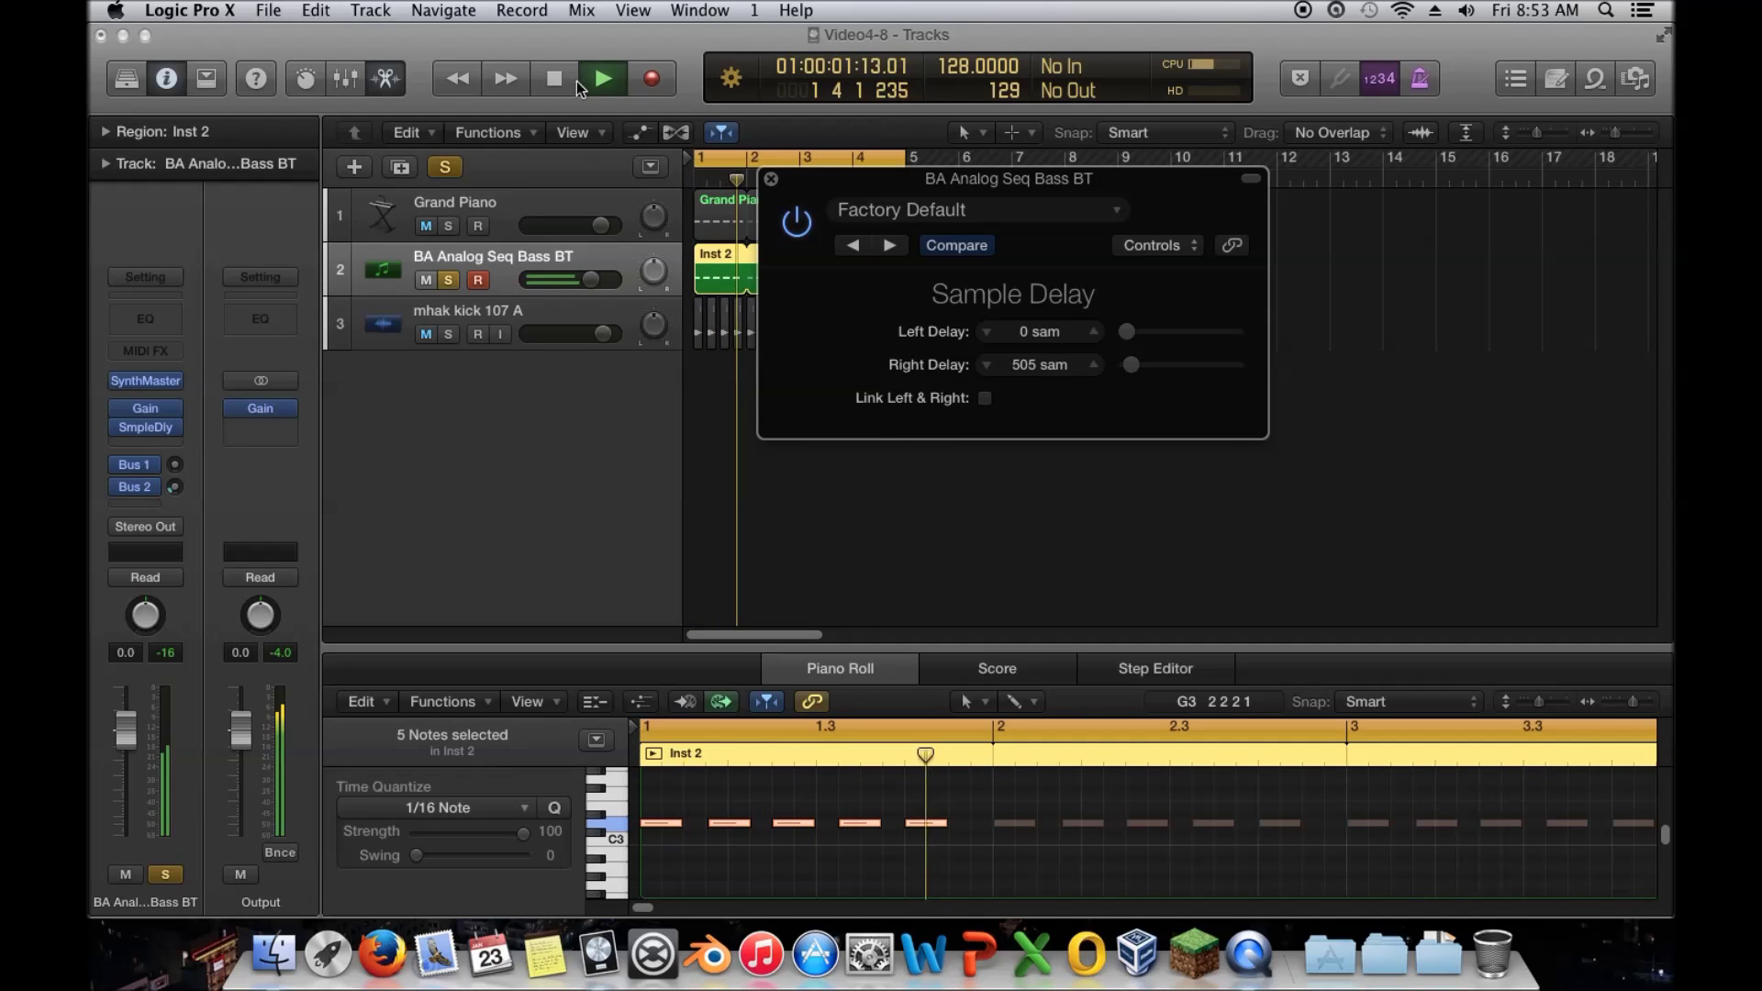
key("space")
- Audition the bass with Right Delay at 3636 samples, lower it to about 909 samples during playback and close the Sample Delay window
left_click_drag(1131, 363, 1087, 424)
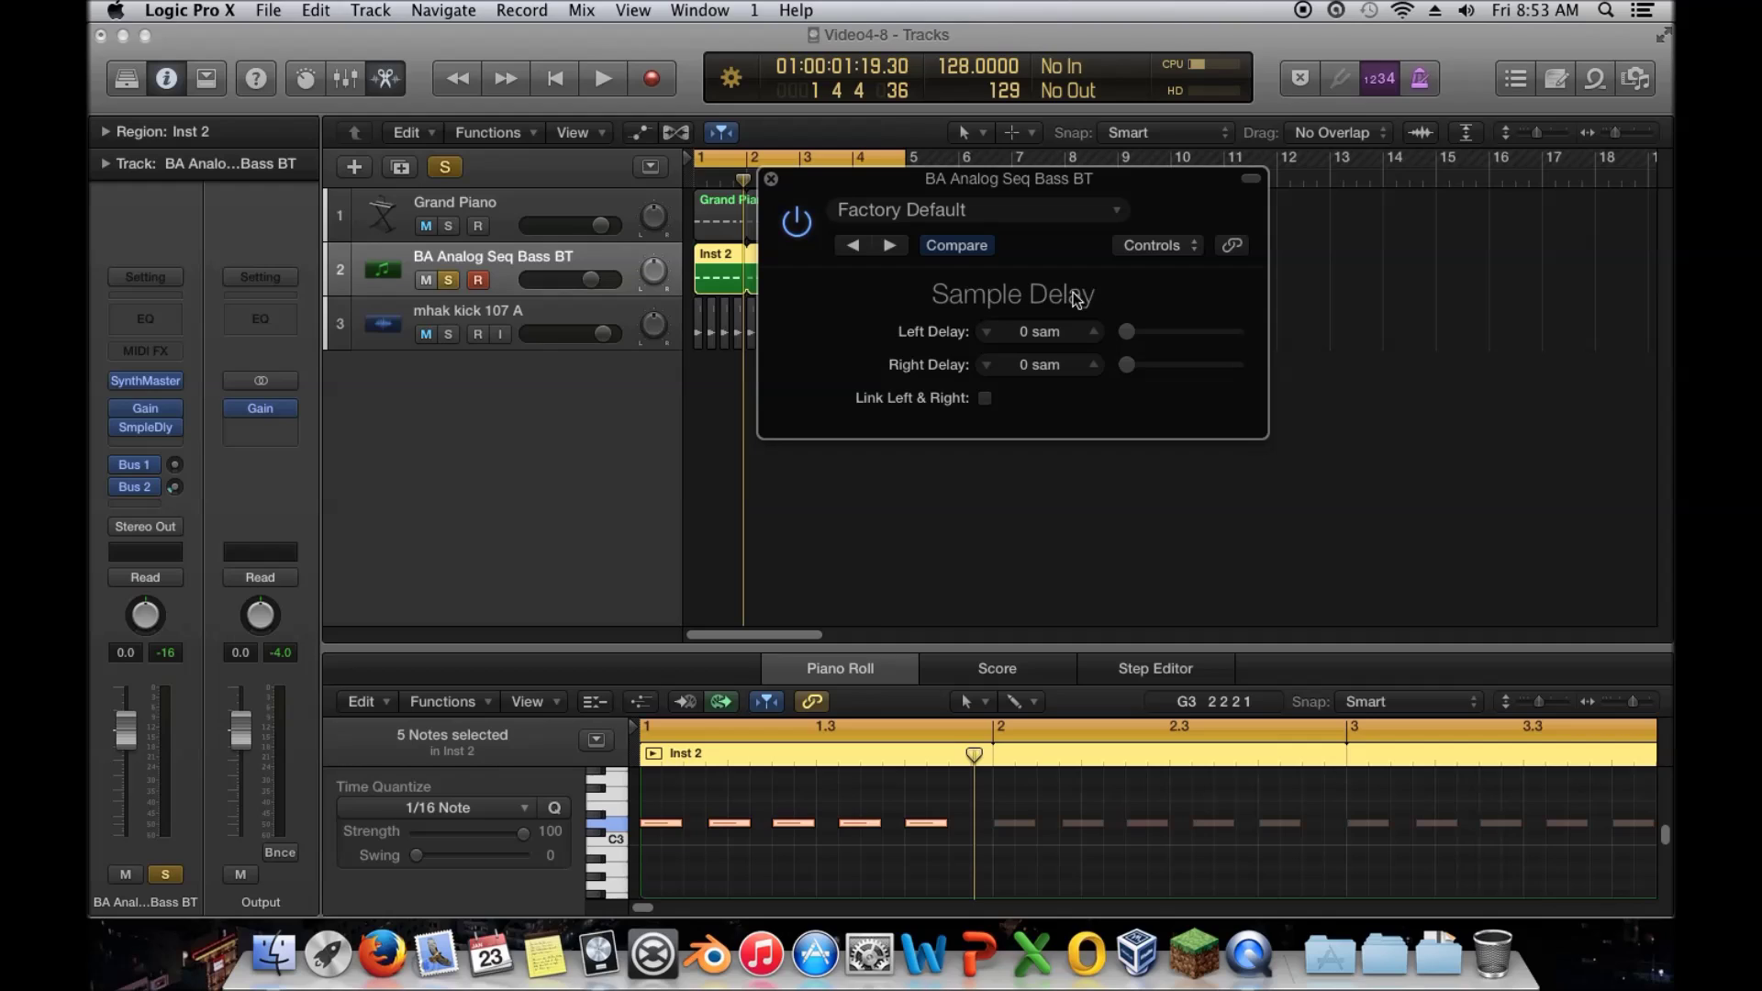
left_click_drag(1128, 364, 1172, 364)
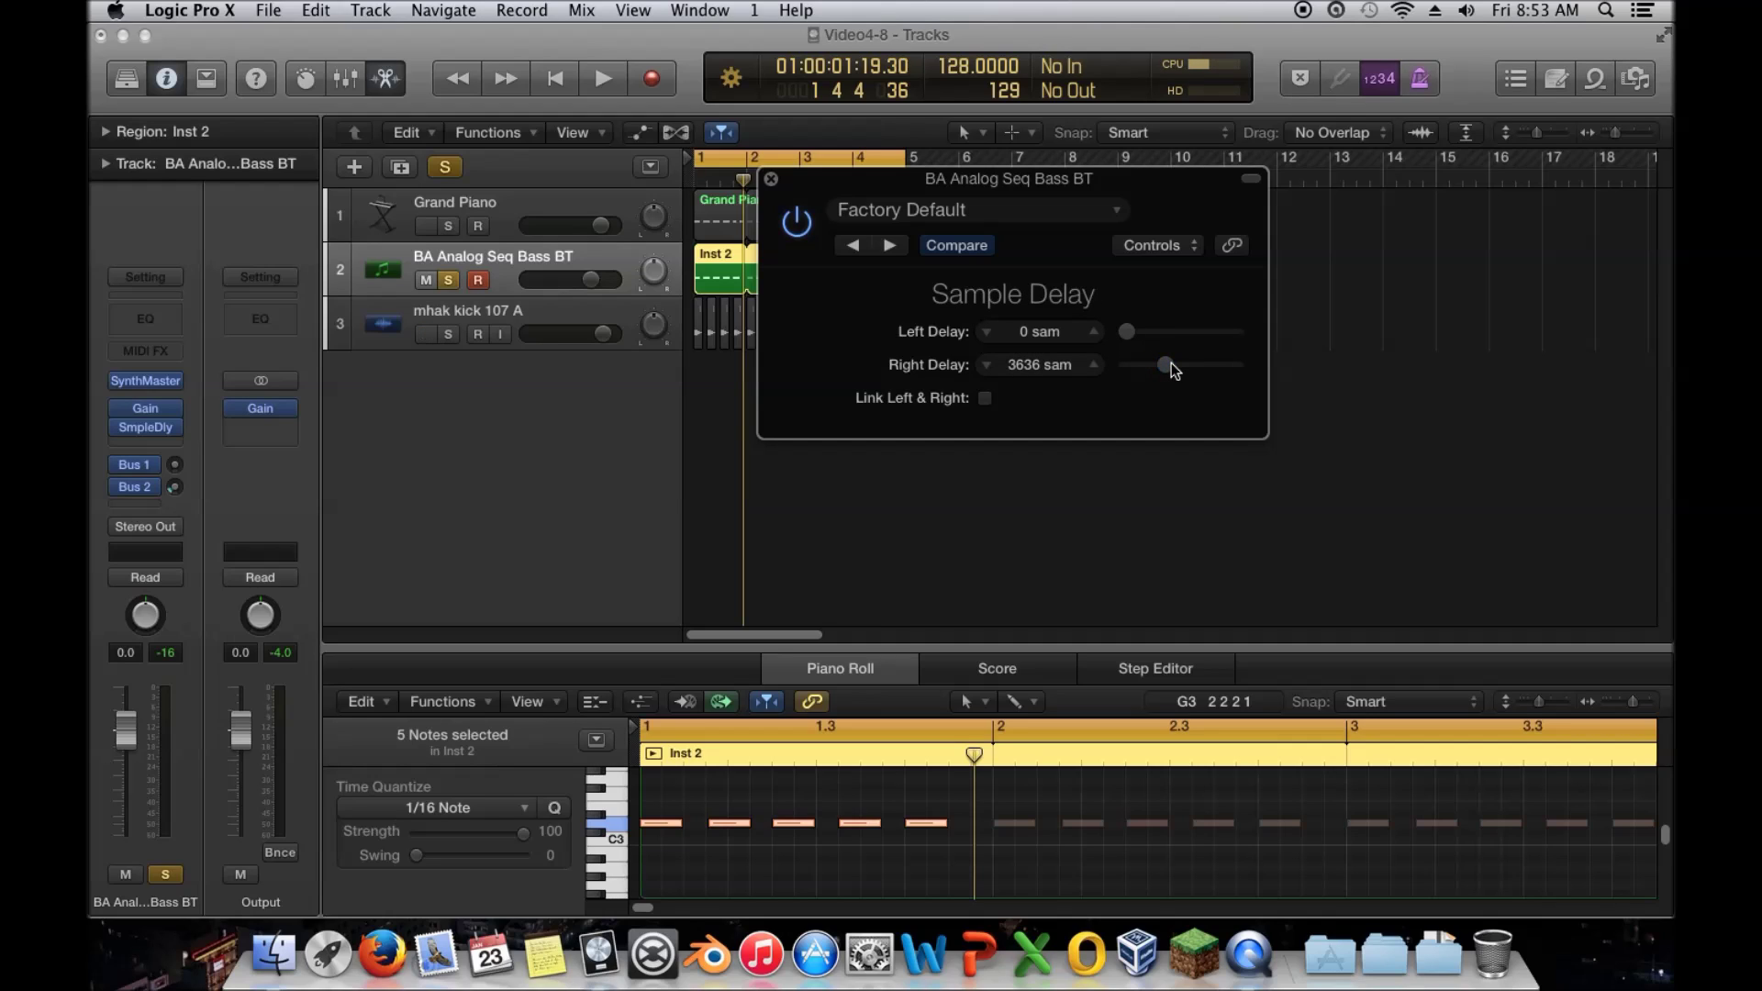
left_click(596, 79)
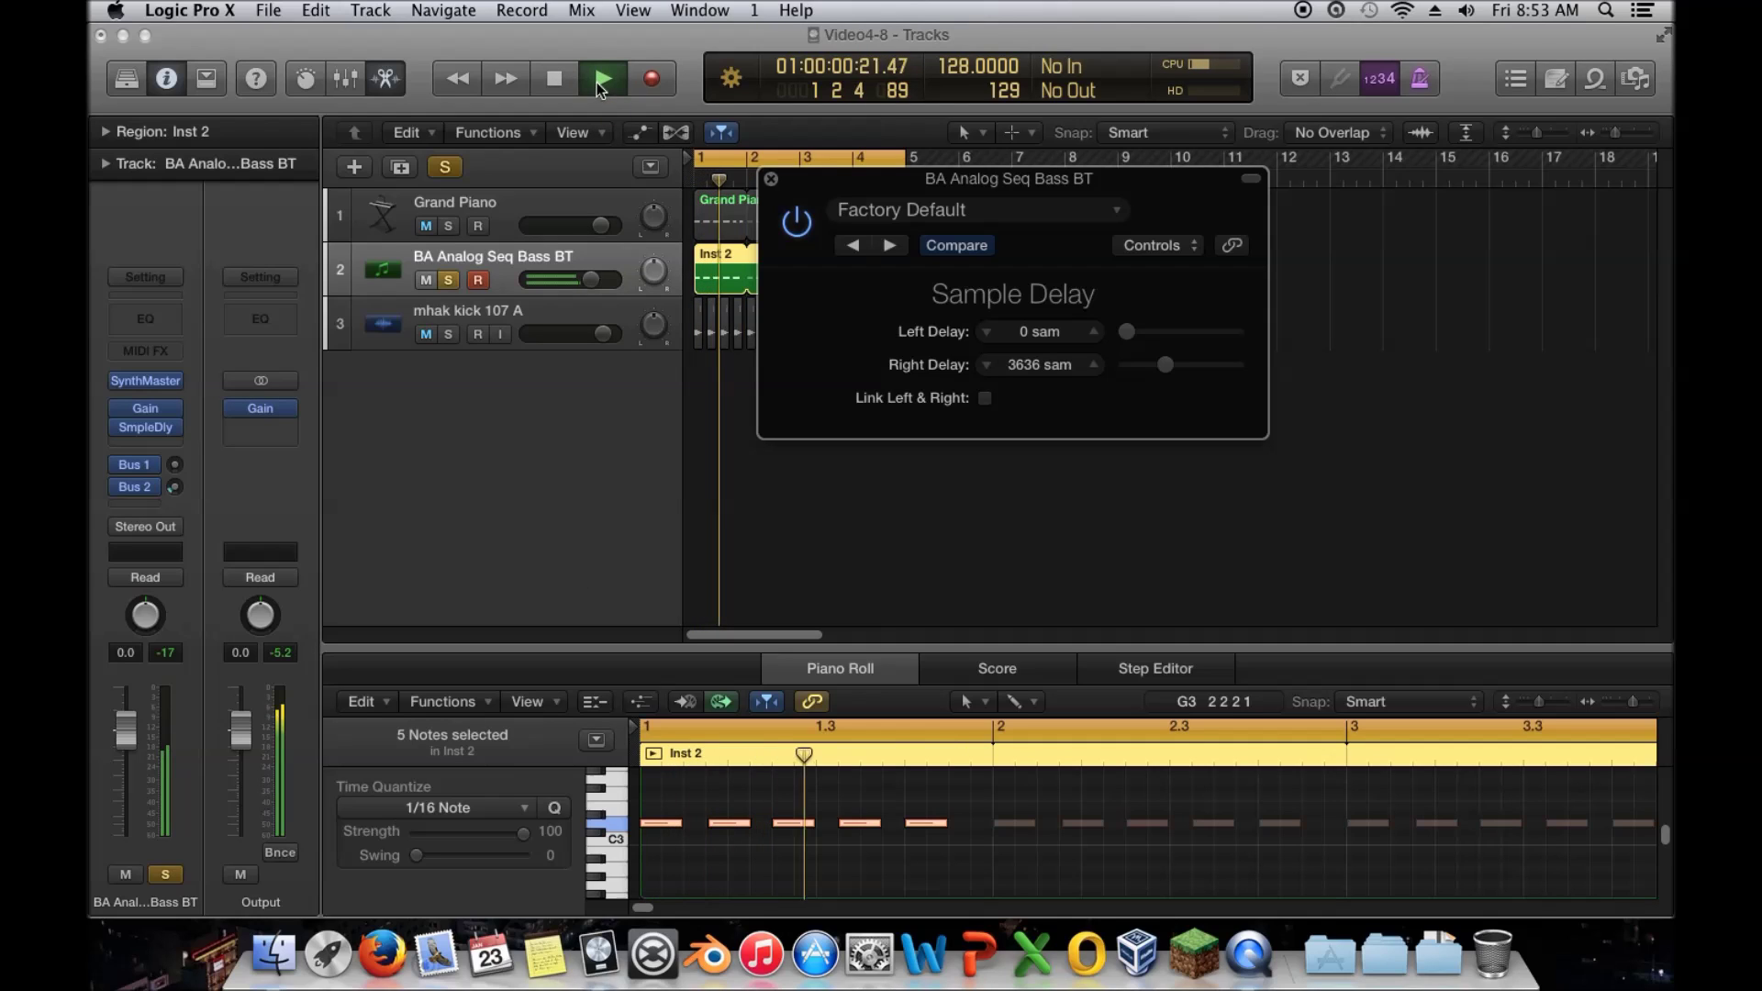
left_click_drag(1164, 367, 1136, 375)
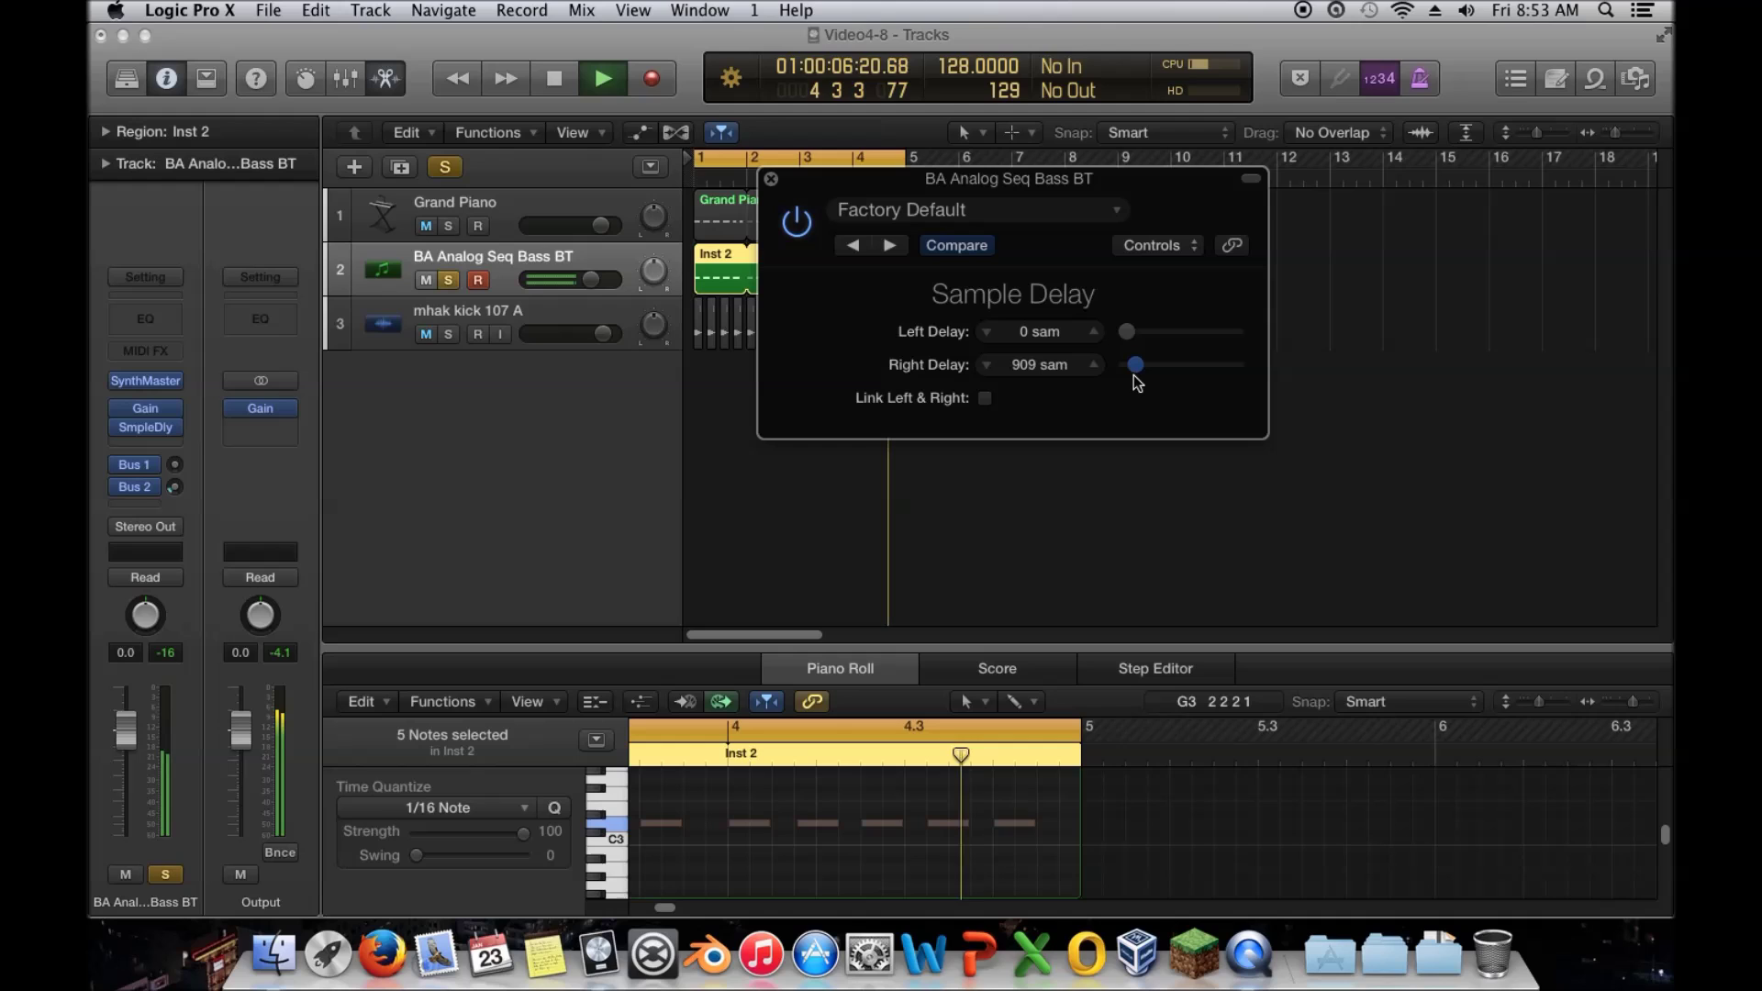
mouse_move(1135, 376)
left_mouse_down()
mouse_move(1158, 377)
mouse_move(1133, 378)
left_mouse_up()
left_click(551, 81)
left_click(771, 178)
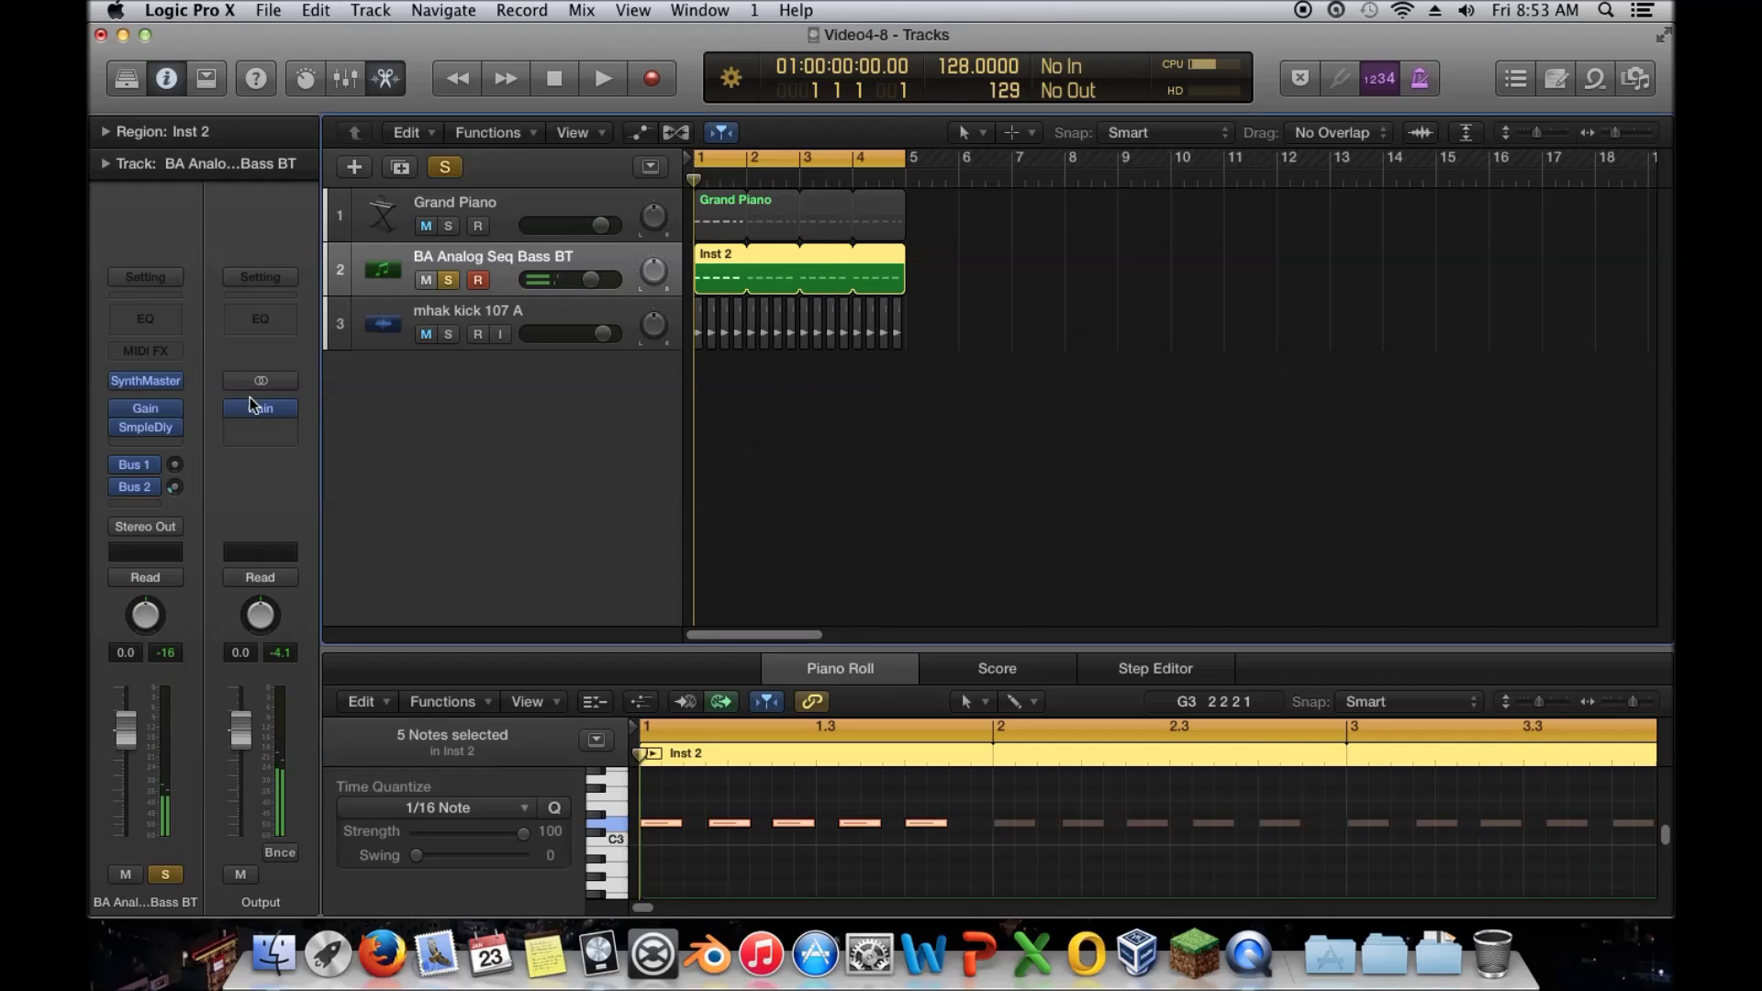
- Remove the Sample Delay plug-in from the bass track and turn off the track's solo
left_click(165, 428)
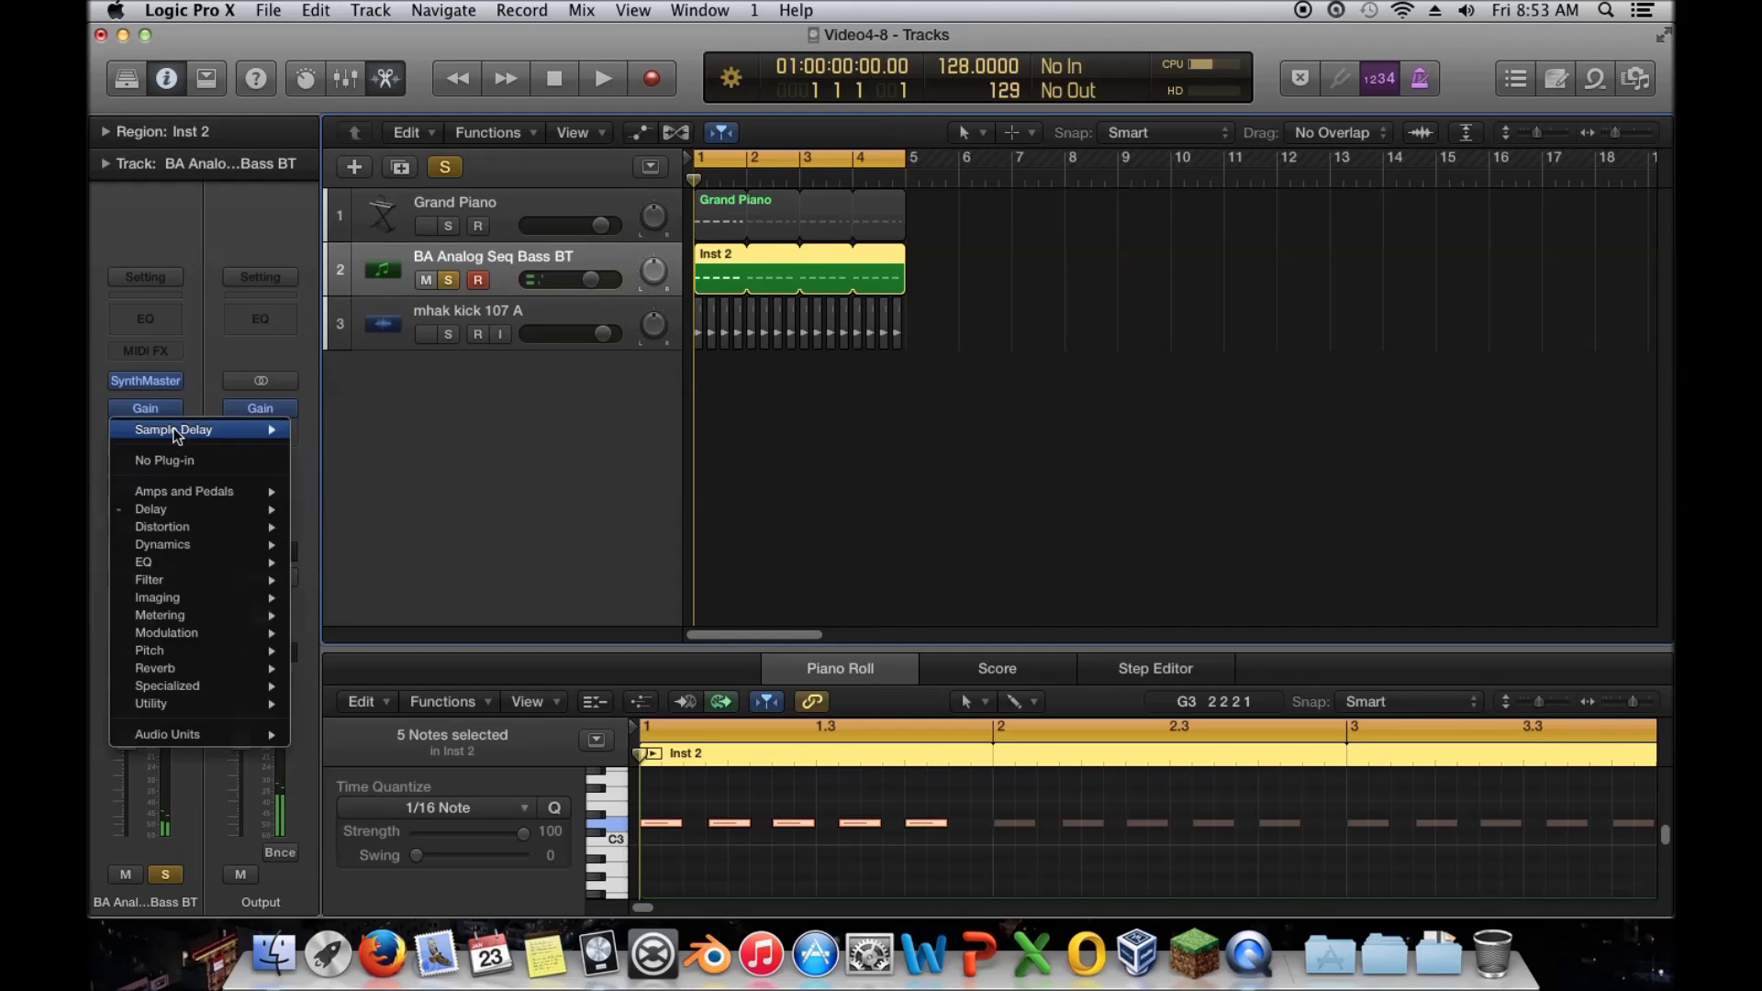
left_click(221, 460)
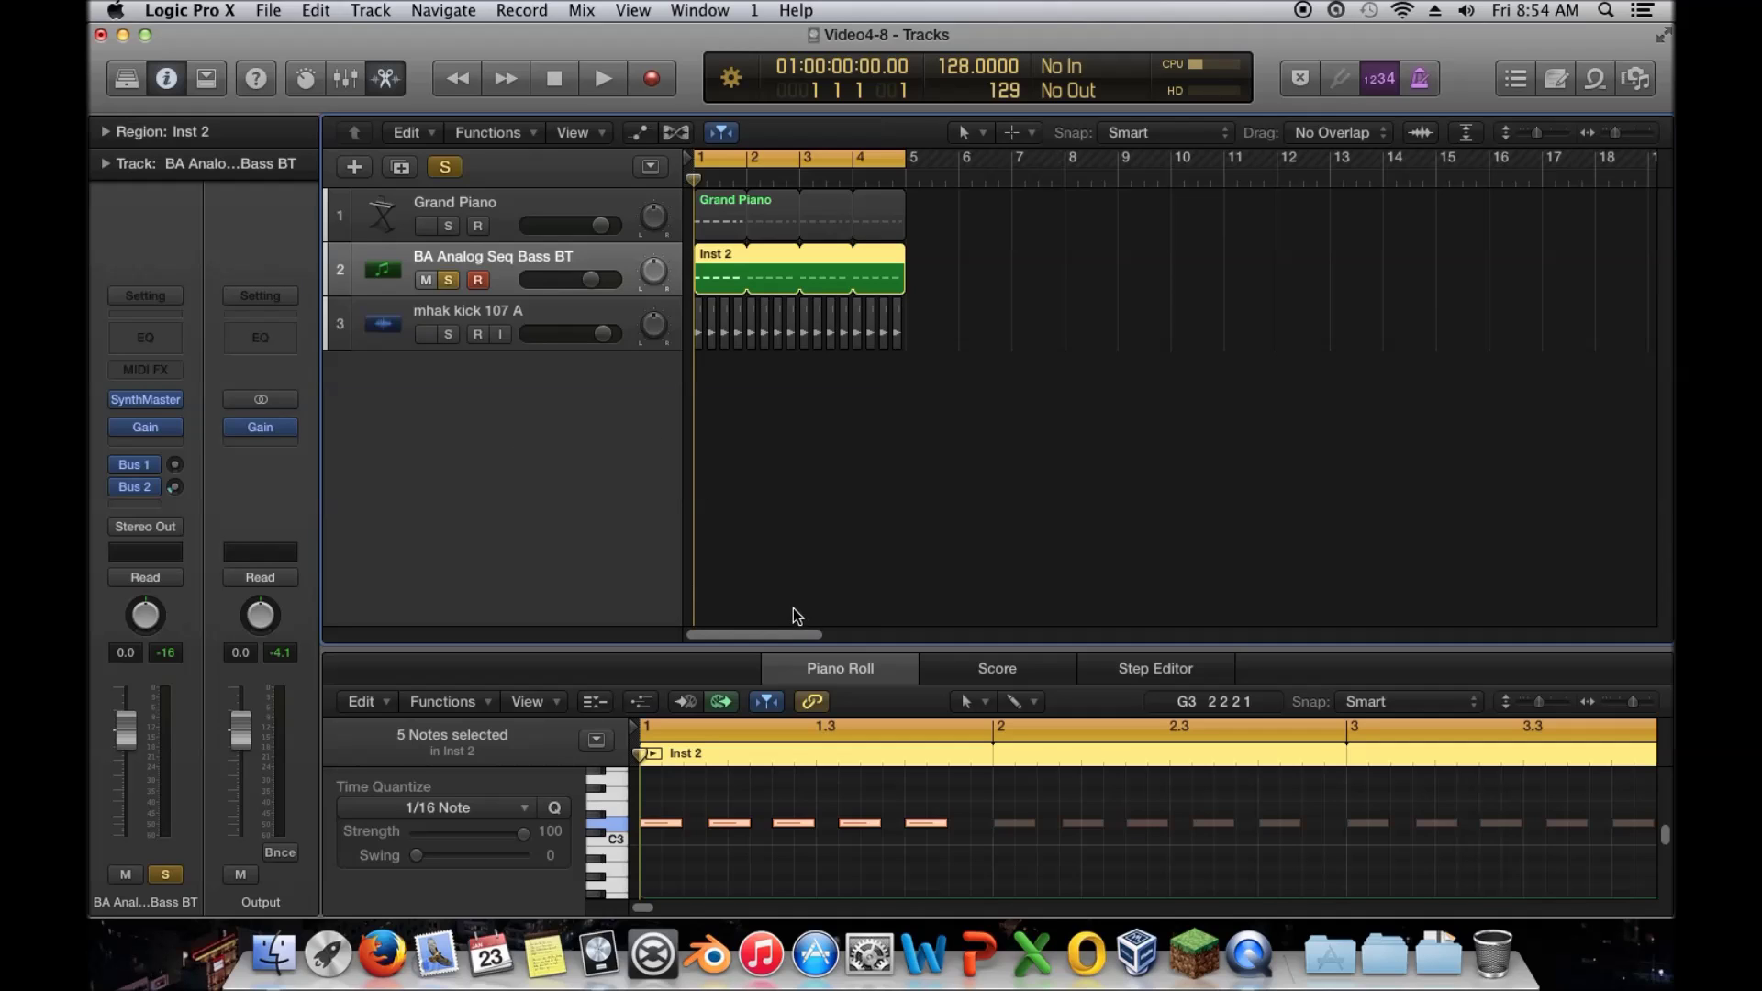
mouse_move(775, 633)
left_mouse_down()
mouse_move(901, 634)
mouse_move(756, 633)
left_mouse_up()
left_click(449, 280)
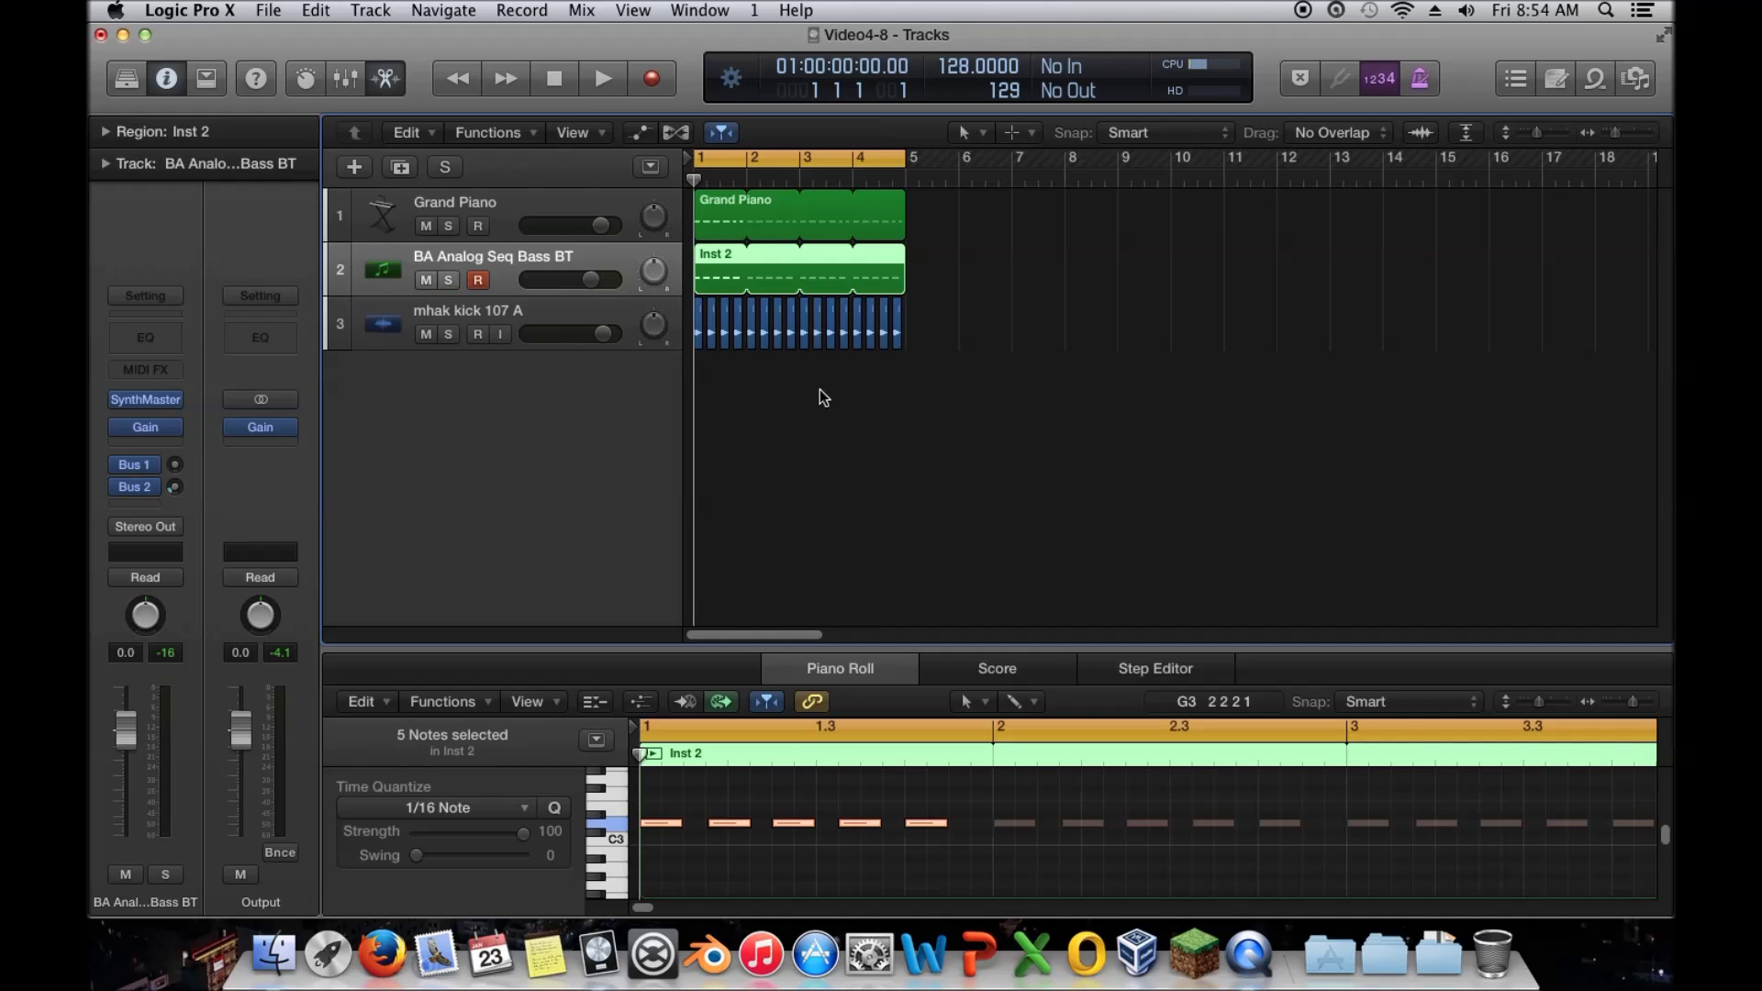